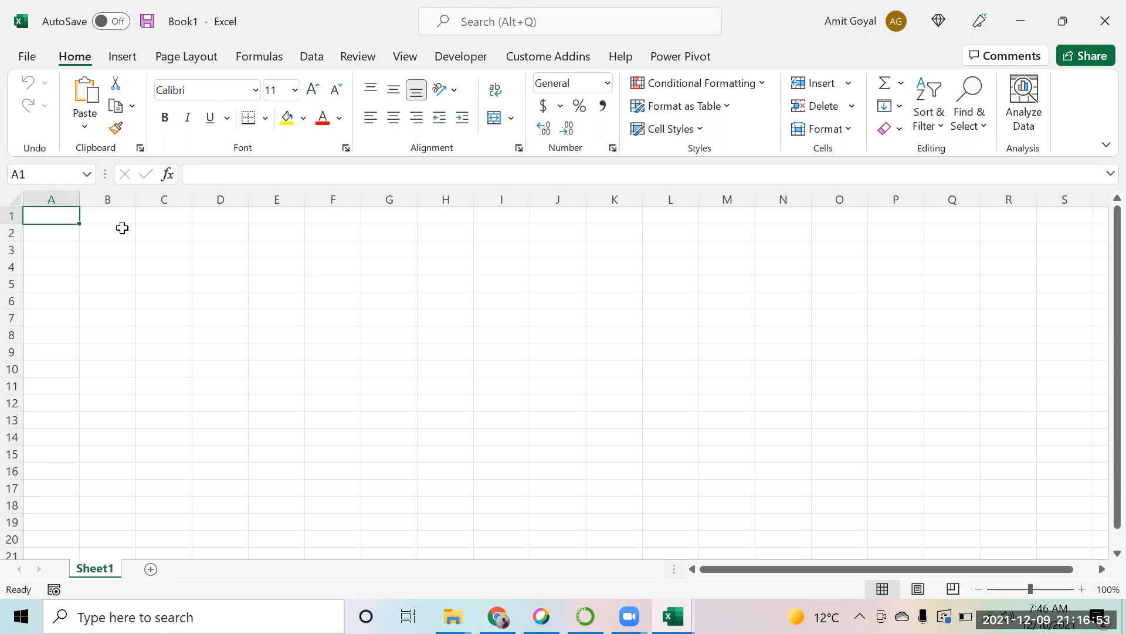
# Enter the column headers Region in A1 and Sales in B1.
pyautogui.press('Right')
pyautogui.press('Left')
pyautogui.write('Region')
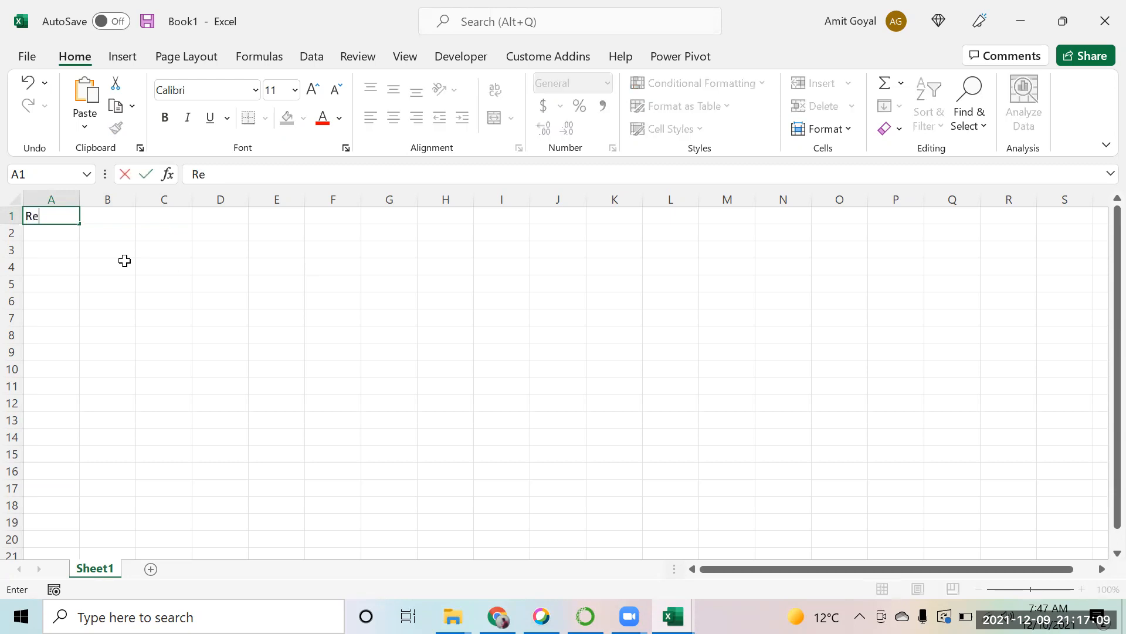
pyautogui.press('Return')
pyautogui.press('Up')
pyautogui.press('Right')
pyautogui.write('Sales')
pyautogui.press('Return')
# Enter East in A2 and fill it down through A5.
pyautogui.press('Left')
pyautogui.write('East')
pyautogui.press('Return')
pyautogui.press('Up')
pyautogui.hotkey('shift', 'Down')
pyautogui.hotkey('shift', 'Down')
pyautogui.hotkey('shift', 'Down')
pyautogui.hotkey('ctrl', 'd')
# Enter West in A6 and fill it down through A10.
pyautogui.press('Down')
pyautogui.press('Down')
pyautogui.press('Down')
pyautogui.press('Down')
pyautogui.write('West')
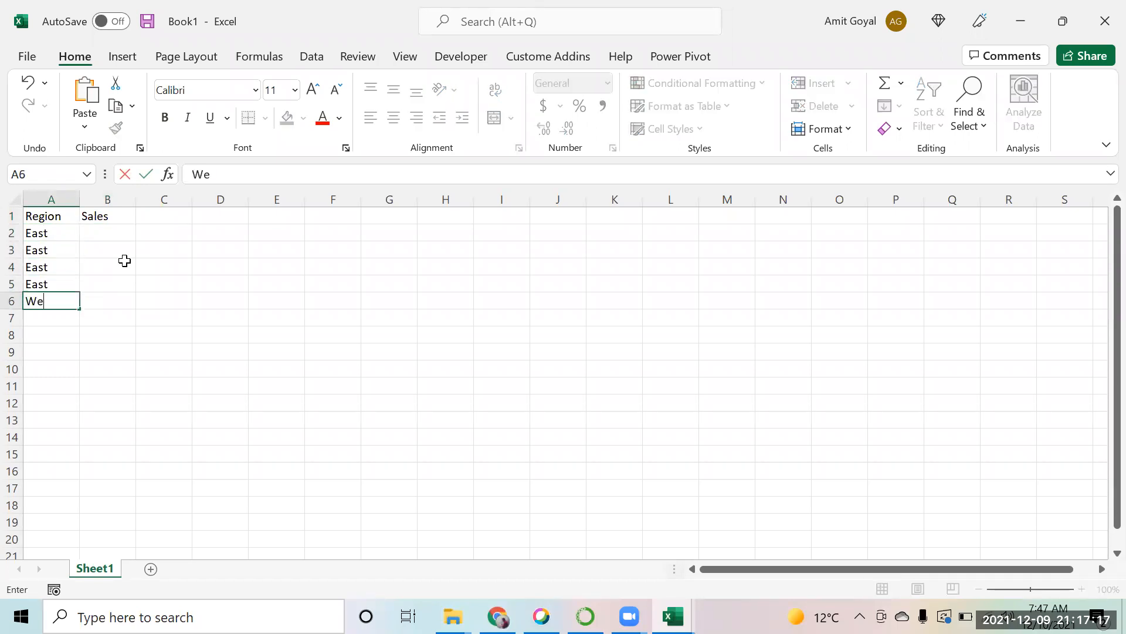
pyautogui.hotkey('shift', 'Down')
pyautogui.hotkey('shift', 'Down')
pyautogui.hotkey('shift', 'Down')
pyautogui.hotkey('shift', 'Down')
pyautogui.hotkey('ctrl', 'd')
# Enter East as the last region in A11.
pyautogui.press('Down')
pyautogui.press('Down')
pyautogui.press('Down')
pyautogui.press('Down')
pyautogui.press('Down')
pyautogui.write('Easr')
pyautogui.press('Return')
pyautogui.press('Up')
pyautogui.write('East')
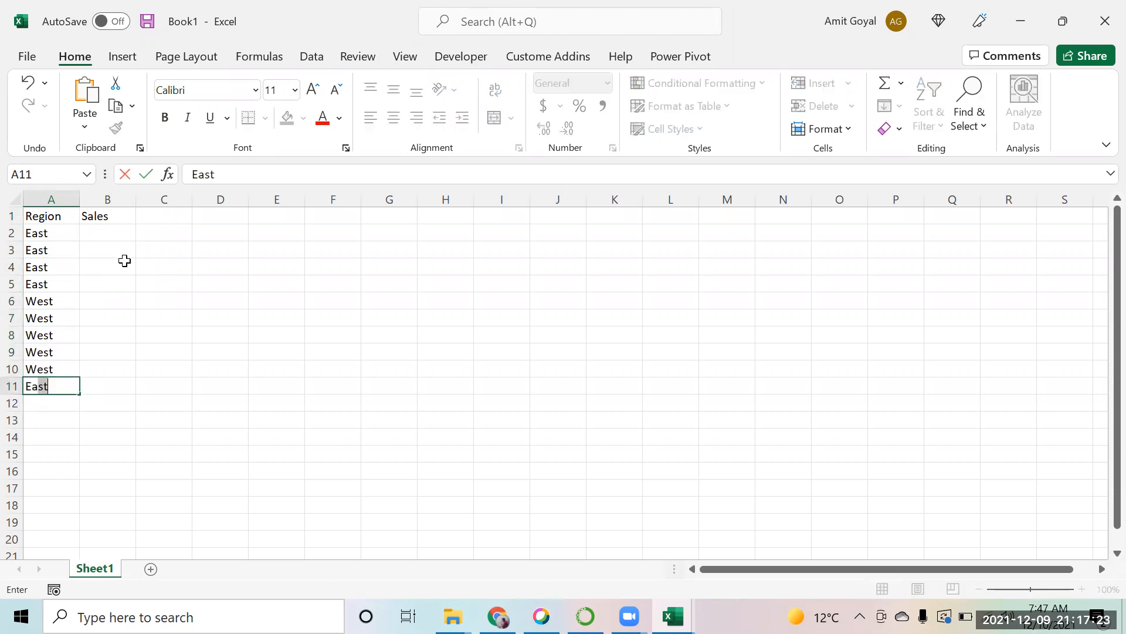
pyautogui.press('Up')
# Enter a RANDBETWEEN formula in B2 that generates random sales between 10 and 100.
pyautogui.hotkey('ctrl', 'Home')
pyautogui.press('Right')
pyautogui.press('Down')
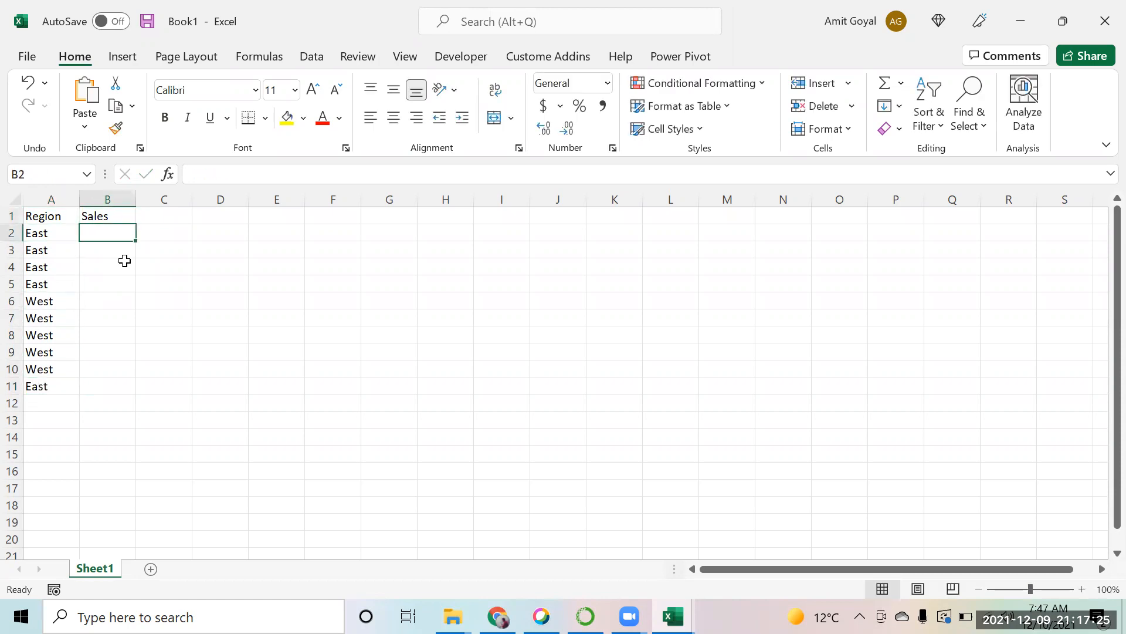
pyautogui.write('=rand')
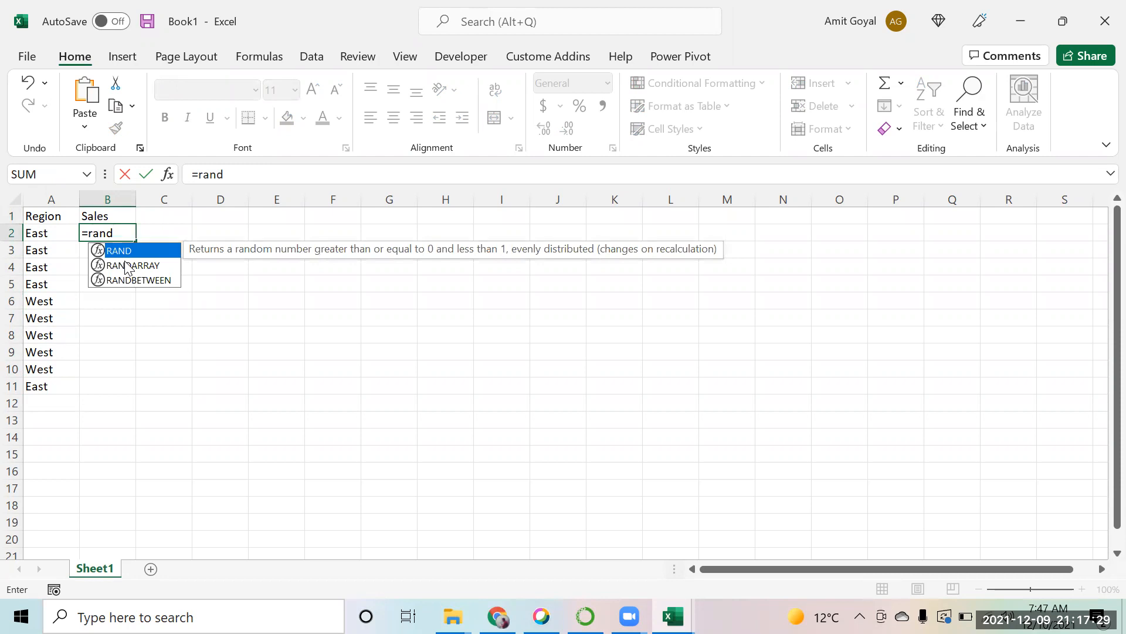
pyautogui.press('Down')
pyautogui.press('Down')
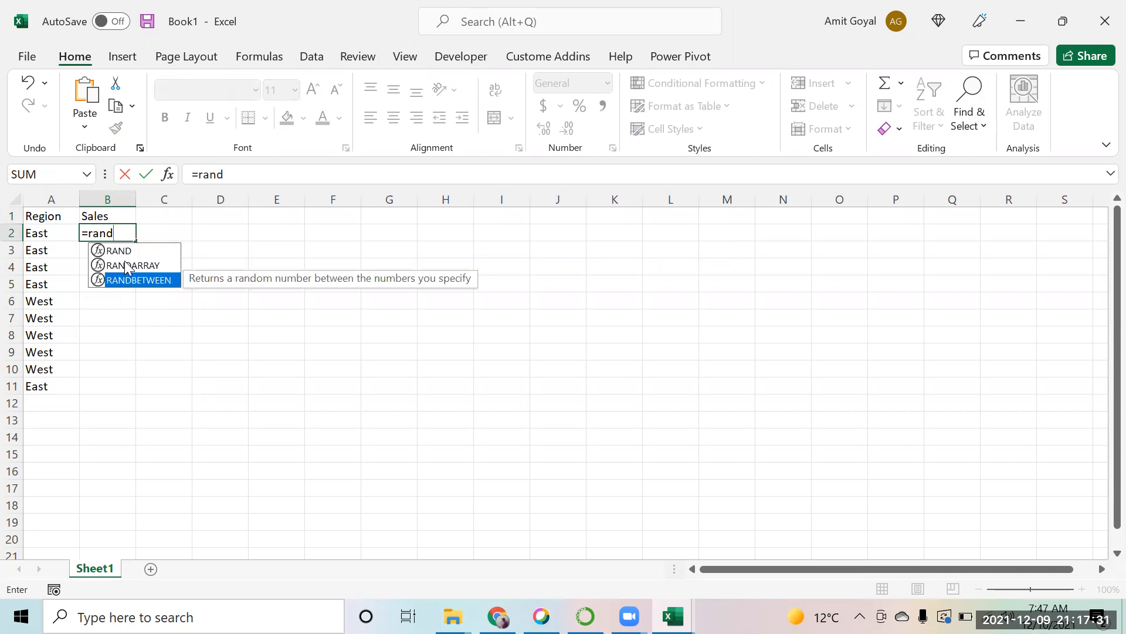
pyautogui.press('Tab')
pyautogui.write('10,')
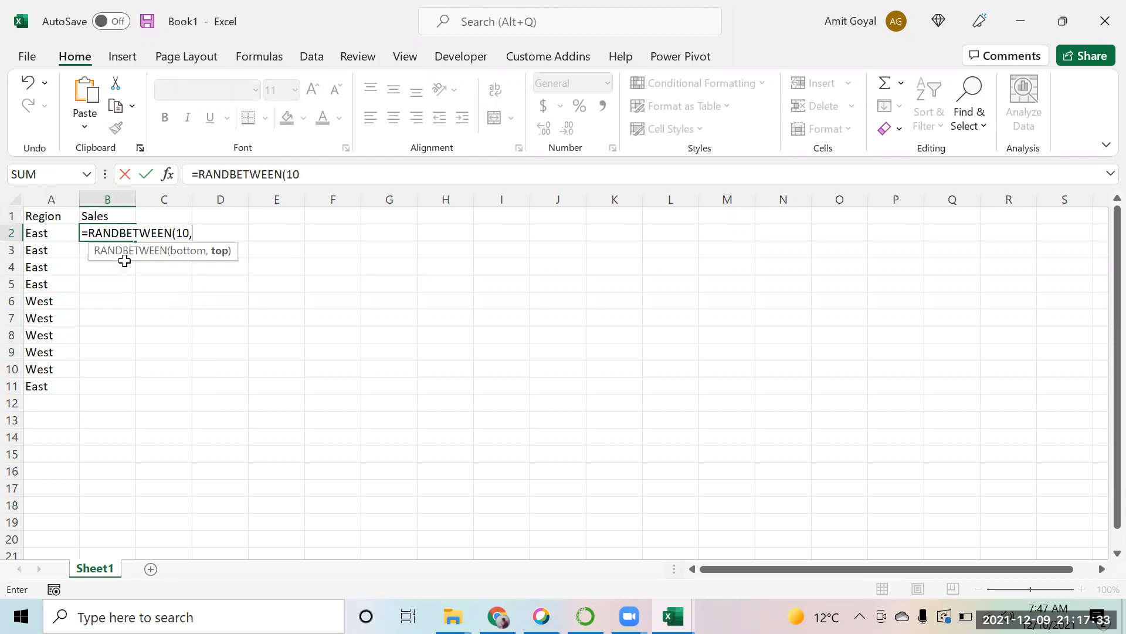
pyautogui.write('100')
pyautogui.press('Return')
# Fill the random sales formula from B2 down through B11.
pyautogui.press('Left')
pyautogui.hotkey('ctrl', 'Down')
pyautogui.press('Right')
pyautogui.hotkey('ctrl', 'shift', 'Up')
pyautogui.hotkey('ctrl', 'd')
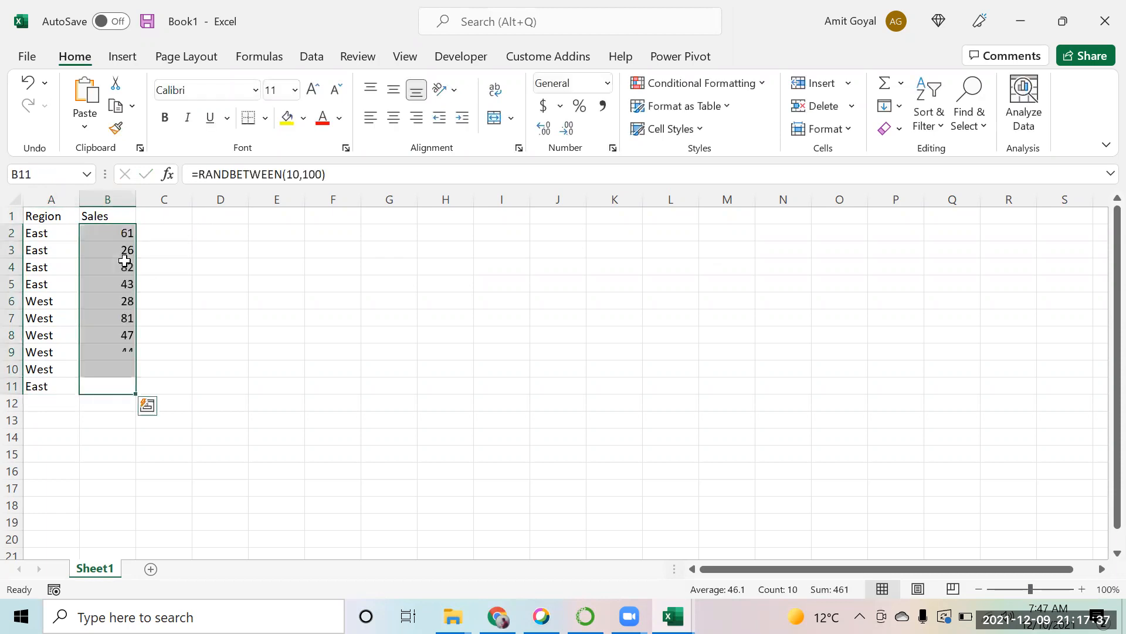
# Replace the random formulas in B2:B11 with static values by pasting them over themselves as values.
pyautogui.hotkey('ctrl', 'c')
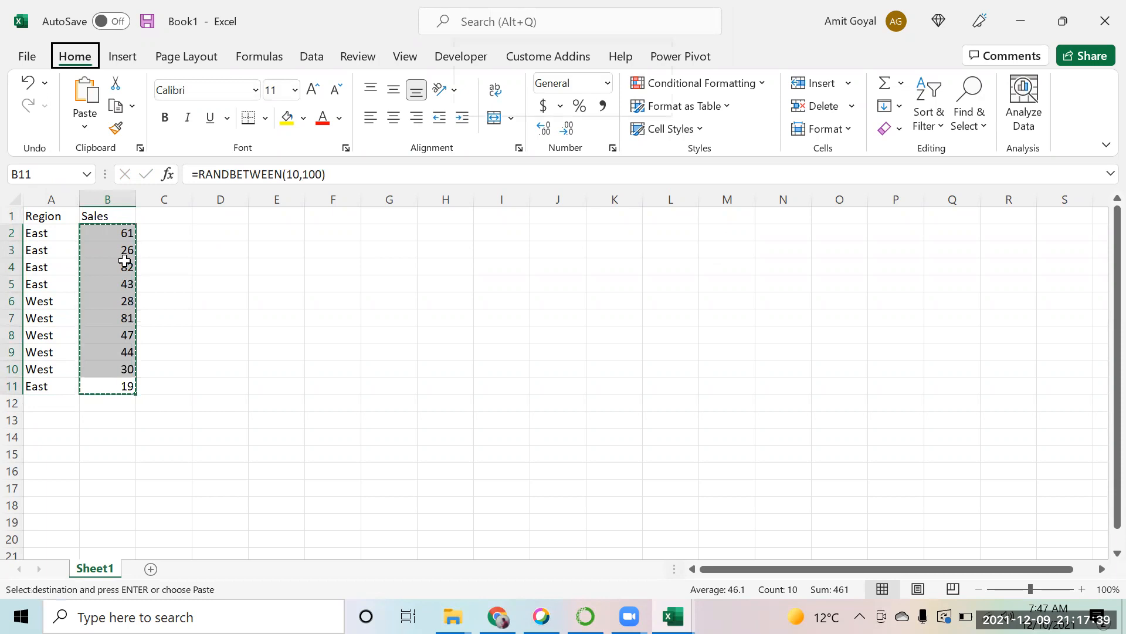
pyautogui.hotkey('ctrl', 'v')
pyautogui.press('ctrl')
pyautogui.press('v')
# Make the Region and Sales headers in A1:B1 bold.
pyautogui.press('Up')
pyautogui.press('Up')
pyautogui.press('Up')
pyautogui.hotkey('ctrl', 'Up')
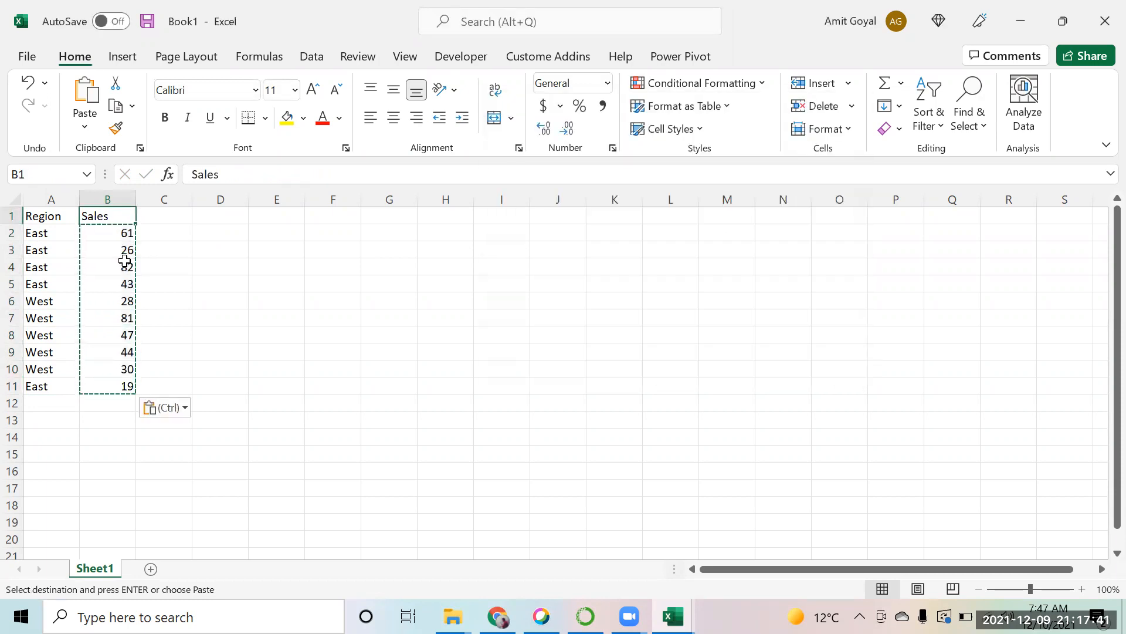
pyautogui.hotkey('shift', 'Left')
pyautogui.press('Escape')
pyautogui.hotkey('ctrl', 'b')
pyautogui.press('Right')
pyautogui.press('Right')
pyautogui.press('Right')
pyautogui.press('Right')
pyautogui.press('Left')
pyautogui.press('Left')
pyautogui.press('Left')
pyautogui.press('Left')
pyautogui.press('Left')
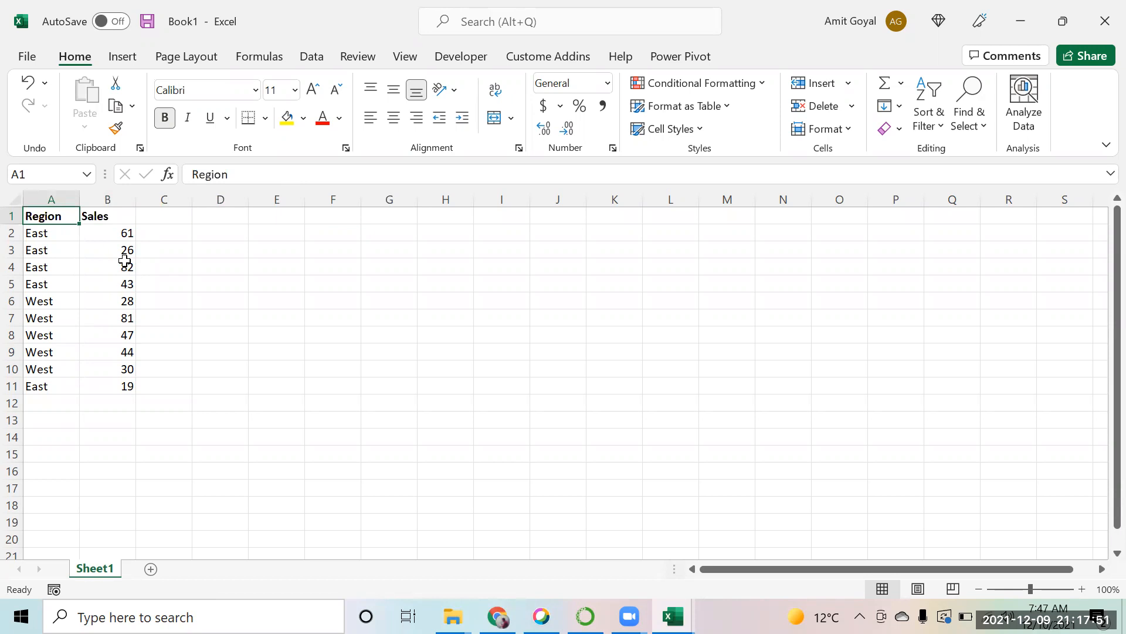
# Go through the Sales values in column B against their East and West regions.
pyautogui.press('Right')
pyautogui.press('Down')
pyautogui.hotkey('shift', 'Down')
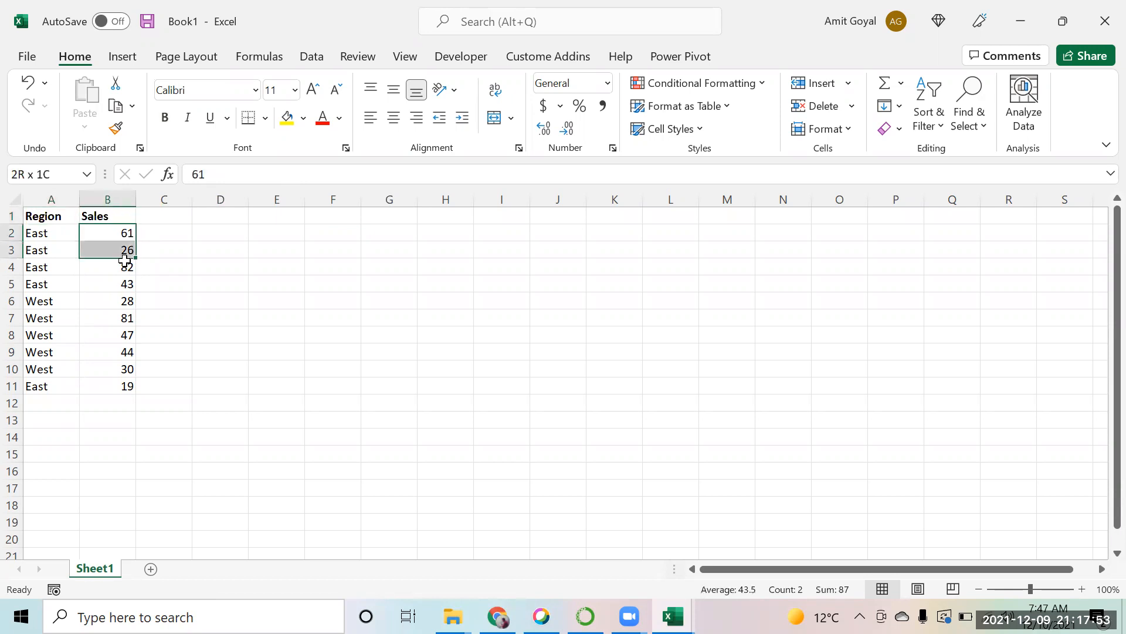
pyautogui.press('Down')
pyautogui.press('Down')
pyautogui.press('Down')
pyautogui.press('Down')
pyautogui.press('Down')
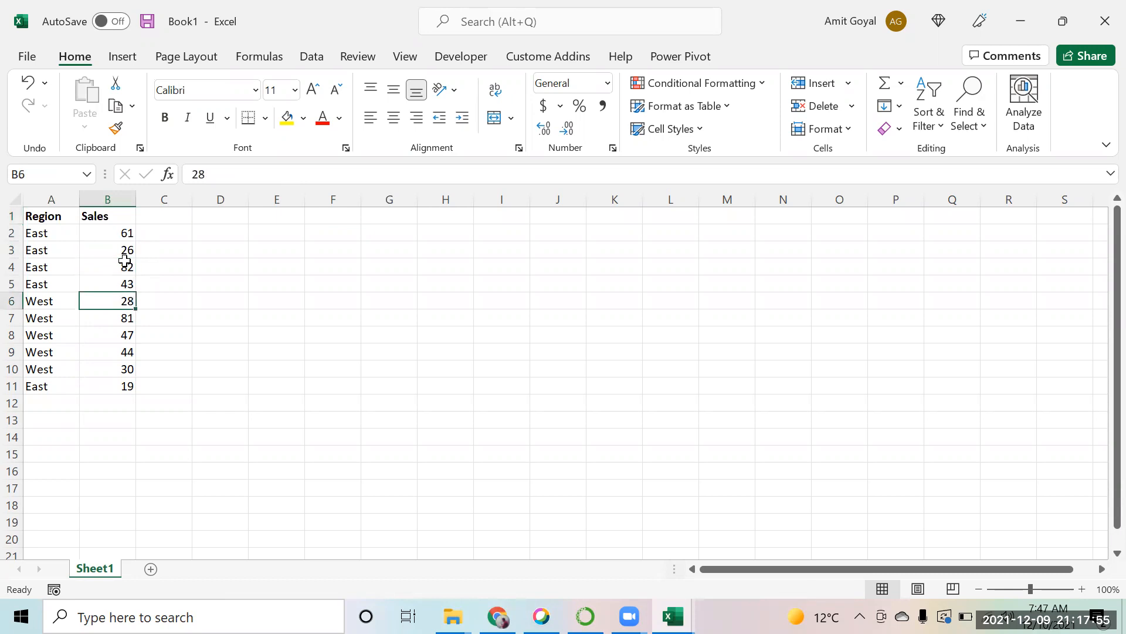
pyautogui.hotkey('shift', 'Down')
pyautogui.hotkey('shift', 'Down')
pyautogui.press('Down')
pyautogui.press('Down')
pyautogui.press('Down')
pyautogui.press('Down')
pyautogui.press('Down')
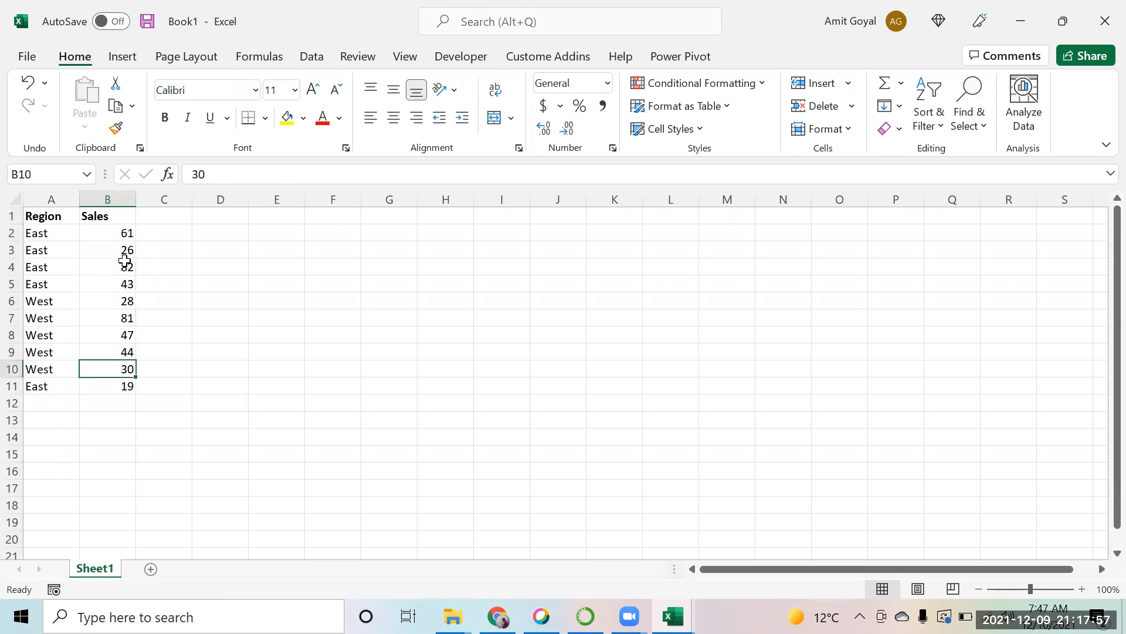
pyautogui.press('Up')
pyautogui.press('Down')
pyautogui.press('Down')
pyautogui.press('Up')
pyautogui.press('Up')
pyautogui.press('Up')
pyautogui.press('Up')
pyautogui.press('Up')
pyautogui.press('Up')
pyautogui.press('Up')
pyautogui.press('Up')
pyautogui.press('Up')
pyautogui.press('Up')
# Enter East in E3 as the region criterion for the total.
pyautogui.press('Right')
pyautogui.press('Right')
pyautogui.press('Right')
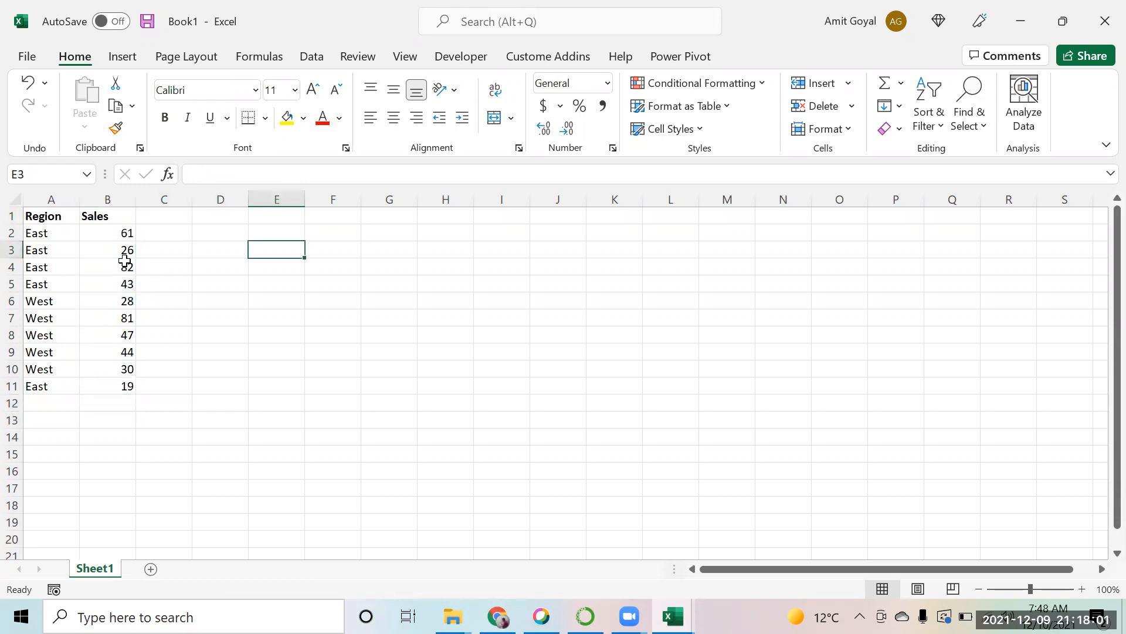
pyautogui.write('East')
pyautogui.press('Return')
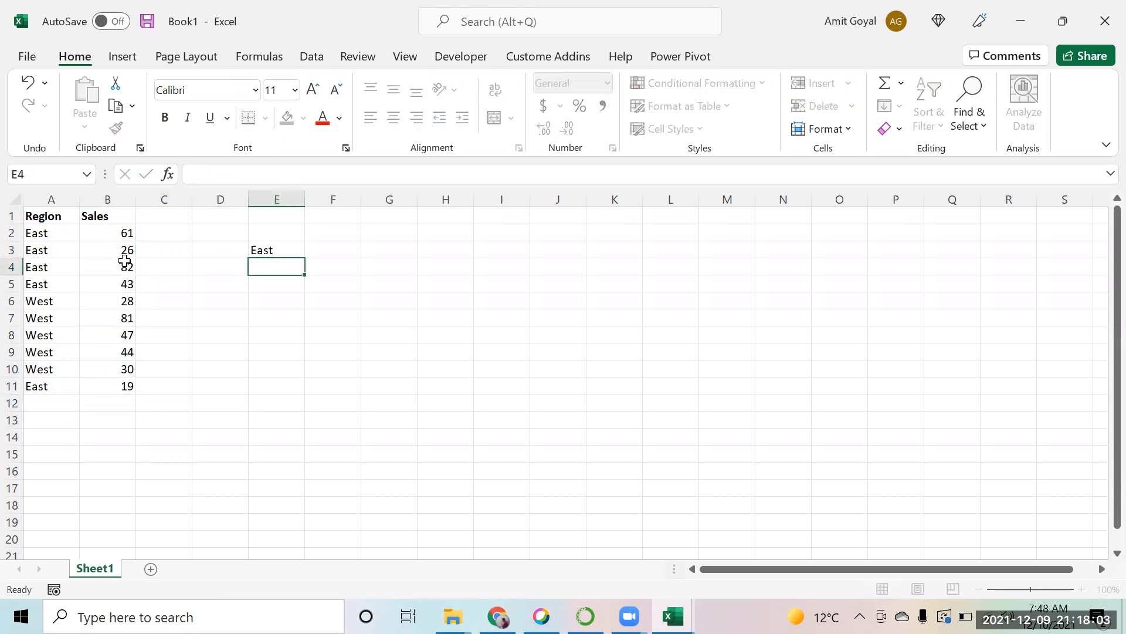
pyautogui.press('Up')
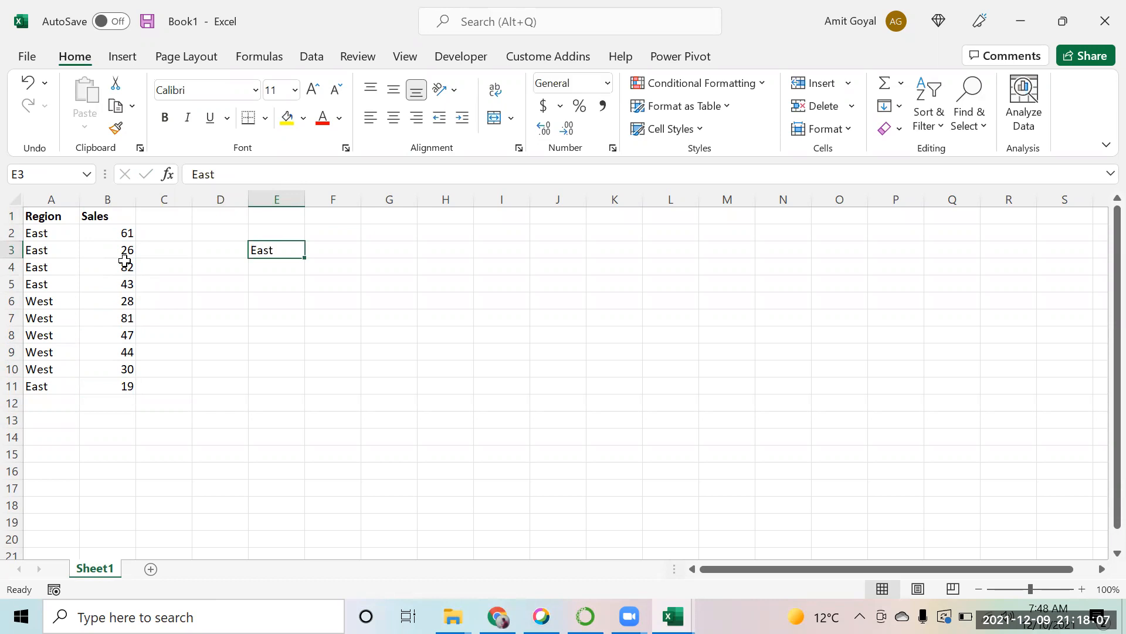
# Total the sales for the region in E3 by entering =SUMIF(A2:A11,E3,B2:B11) in F3.
pyautogui.press('Down')
pyautogui.press('Right')
pyautogui.press('Up')
pyautogui.write('=sumif')
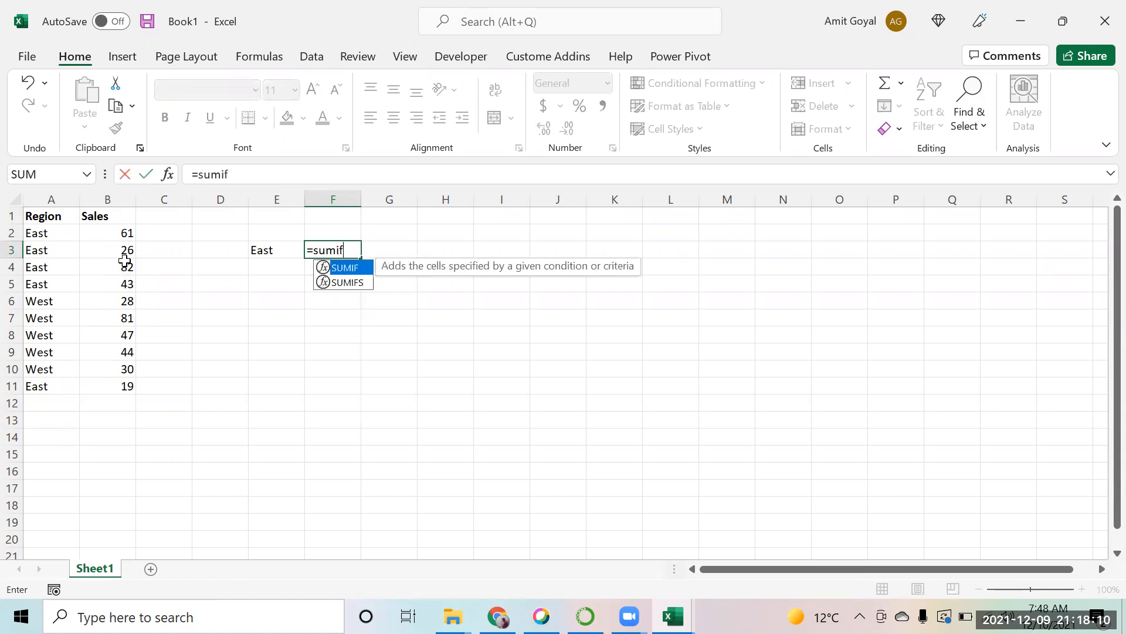
pyautogui.press('Tab')
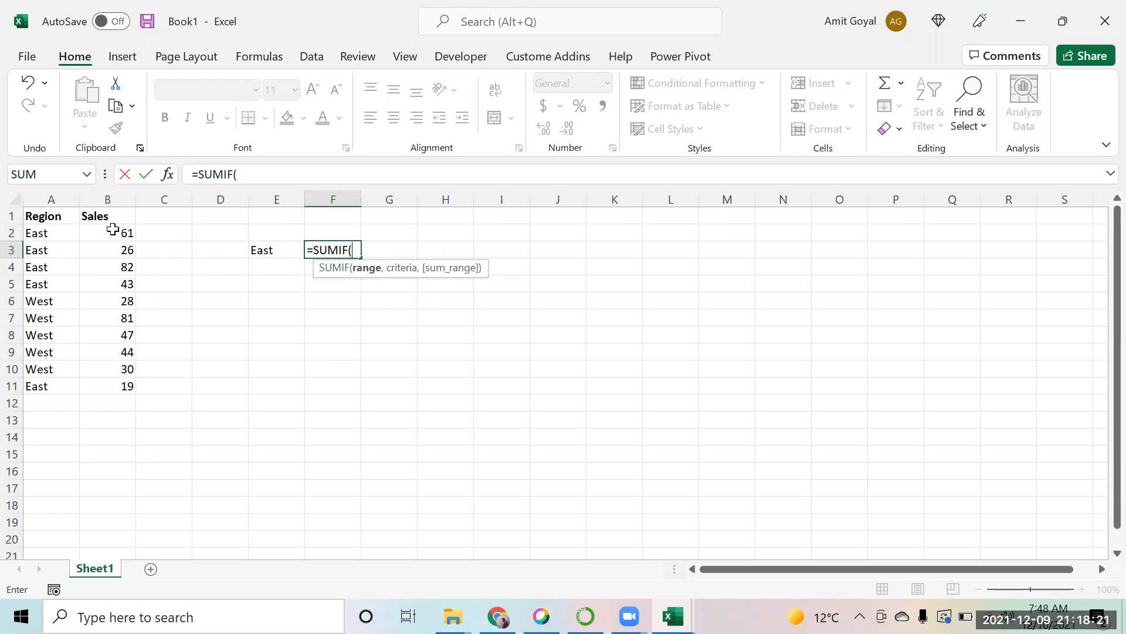
pyautogui.moveTo(37, 232); pyautogui.dragTo(35, 378)
pyautogui.write(',')
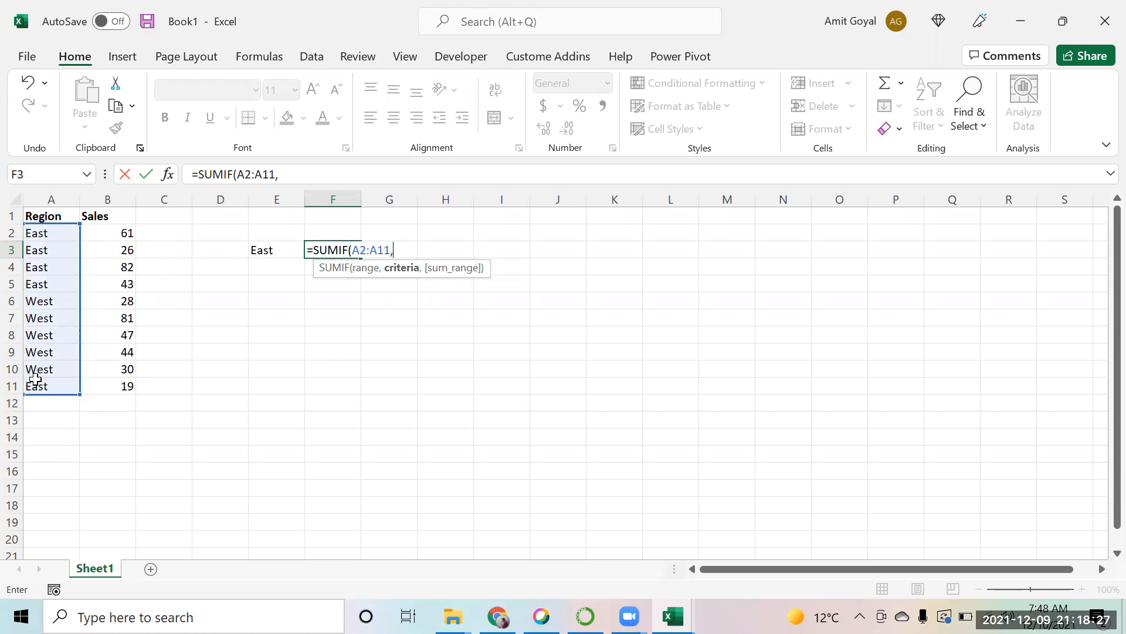
pyautogui.click(258, 244)
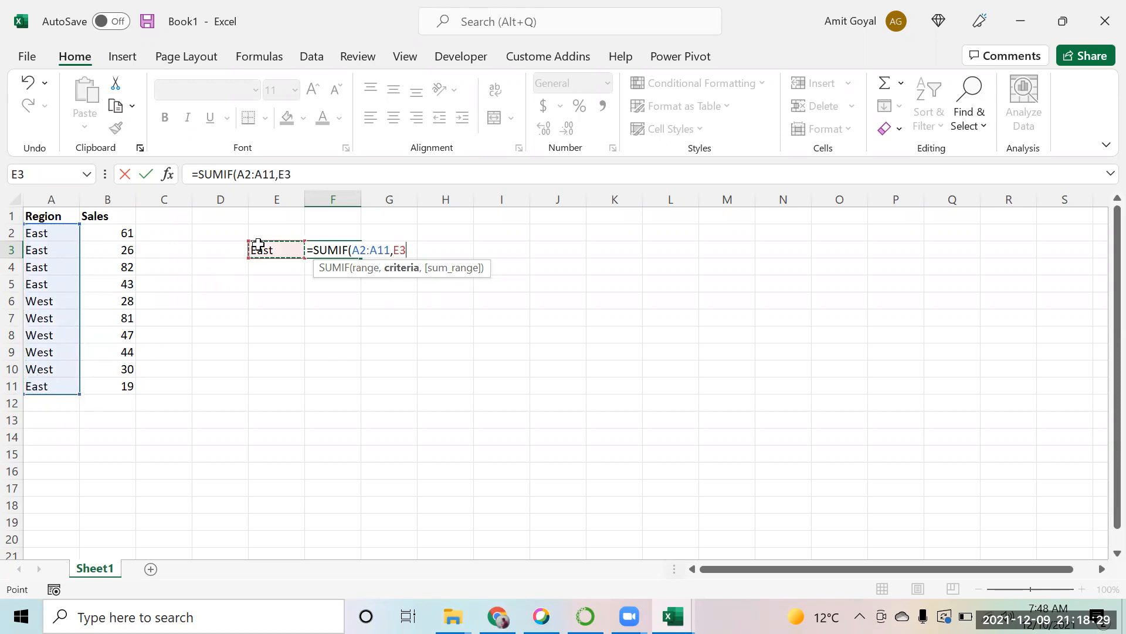
pyautogui.write(',')
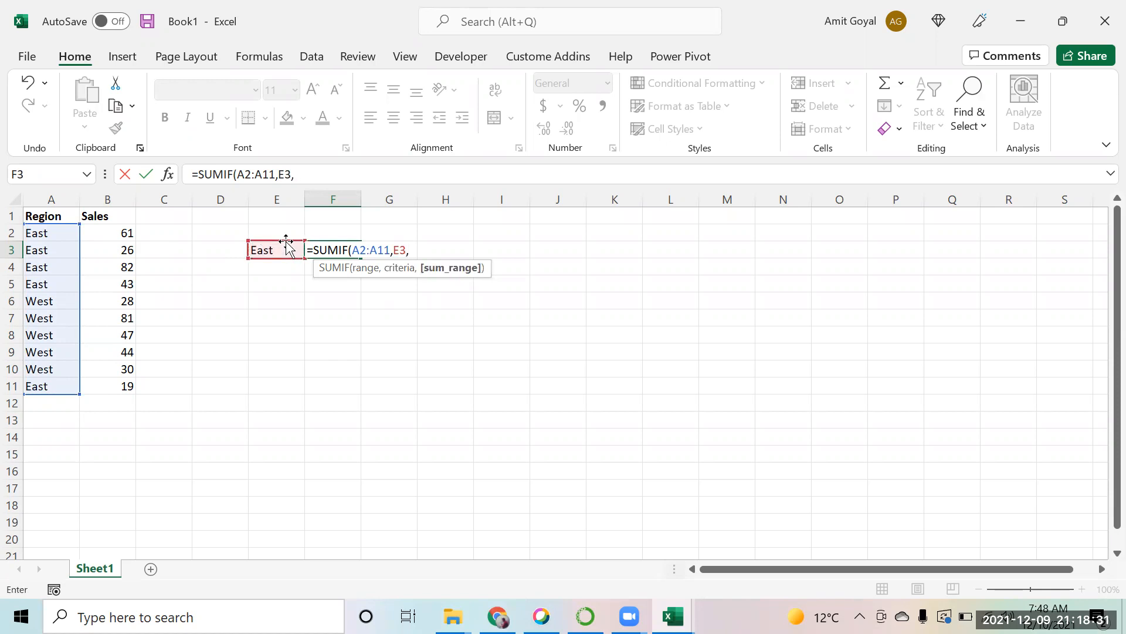
pyautogui.moveTo(121, 235); pyautogui.dragTo(112, 383)
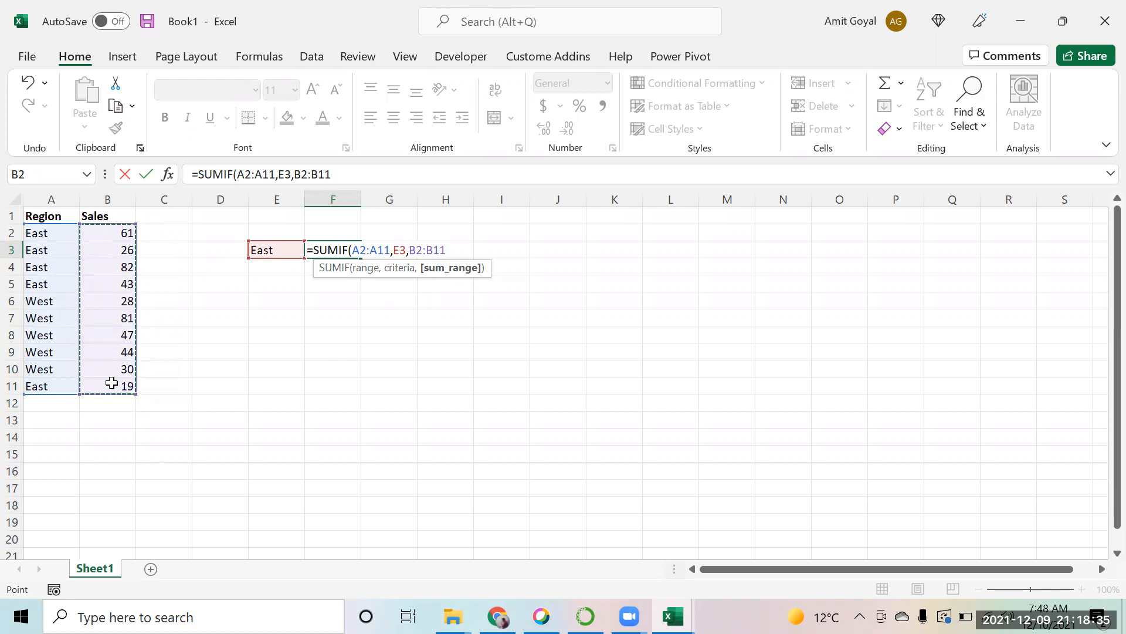
pyautogui.write(')')
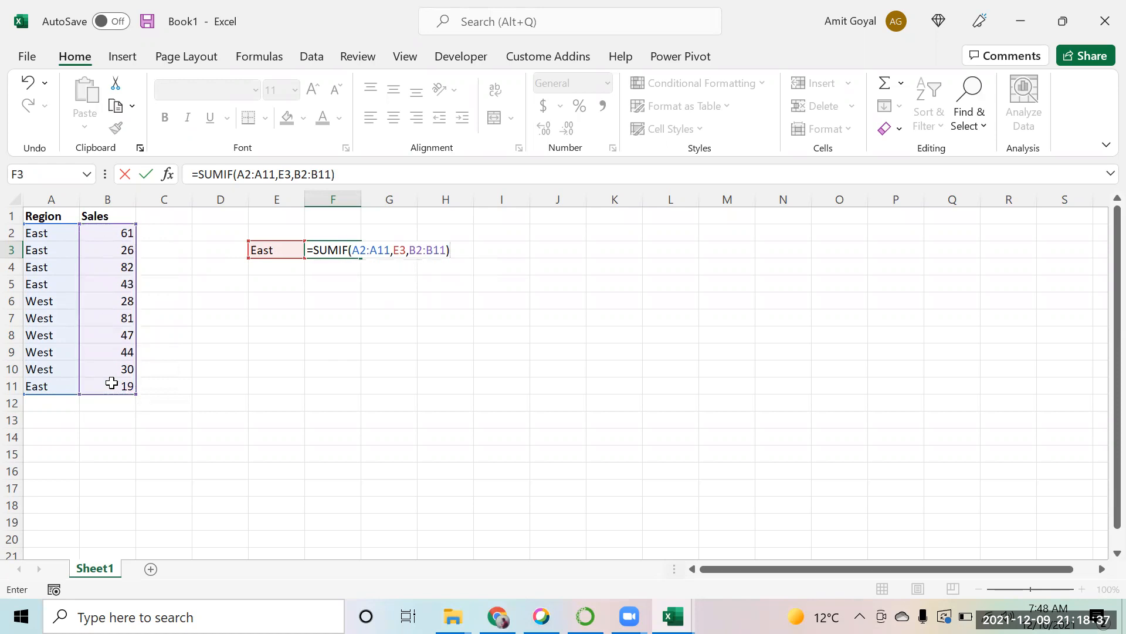
pyautogui.press('Return')
# Check which East rows in the Sales column contribute to the SUMIF total.
pyautogui.press('Up')
pyautogui.press('Left')
pyautogui.press('Left')
pyautogui.press('Left')
pyautogui.press('Left')
pyautogui.press('Up')
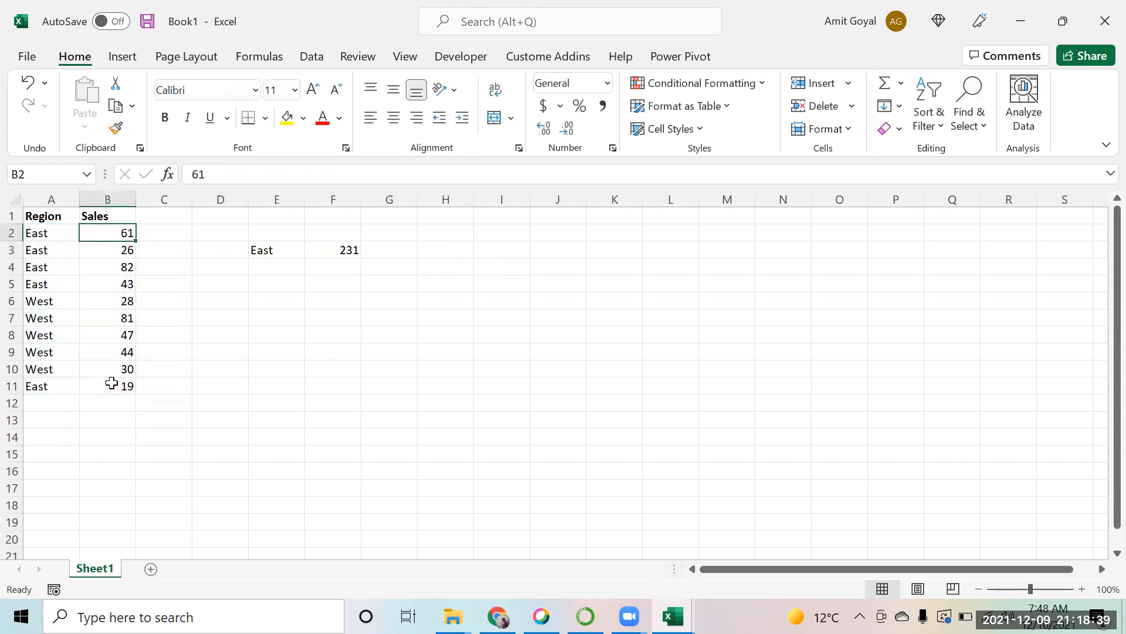
pyautogui.hotkey('shift', 'Down')
pyautogui.hotkey('shift', 'Down')
pyautogui.hotkey('shift', 'Down')
pyautogui.press('Down')
pyautogui.press('Down')
pyautogui.press('Down')
pyautogui.press('Down')
pyautogui.press('Down')
pyautogui.press('Down')
pyautogui.press('Down')
pyautogui.press('Down')
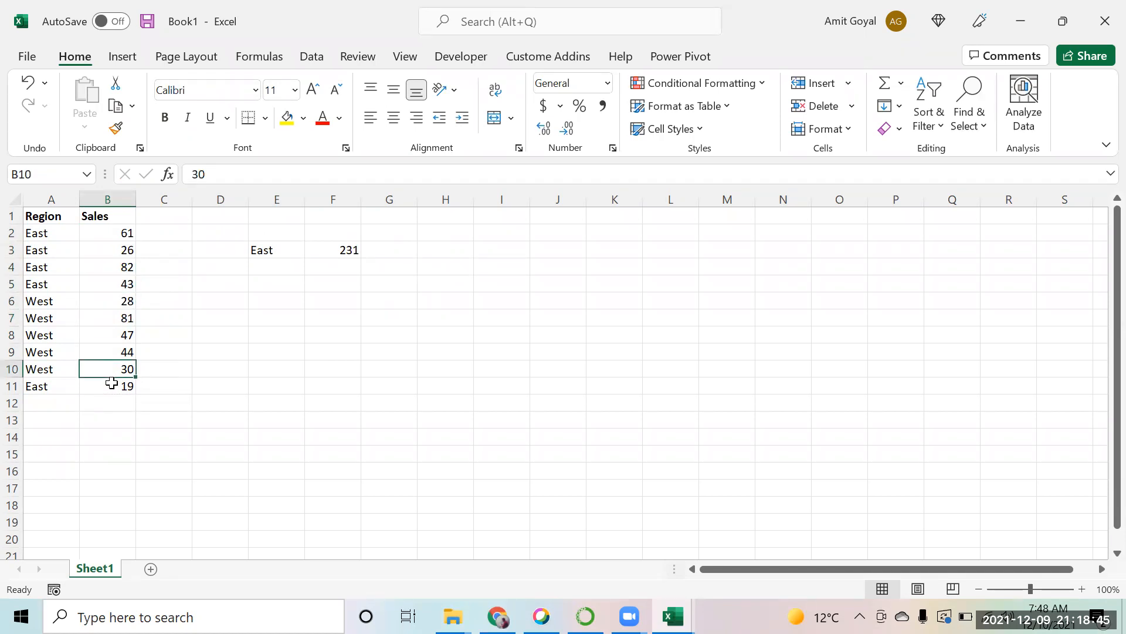
# Review the SUMIF formula in F3 along with its criteria range A2:A11 and sum range B2:B11.
pyautogui.click(365, 244)
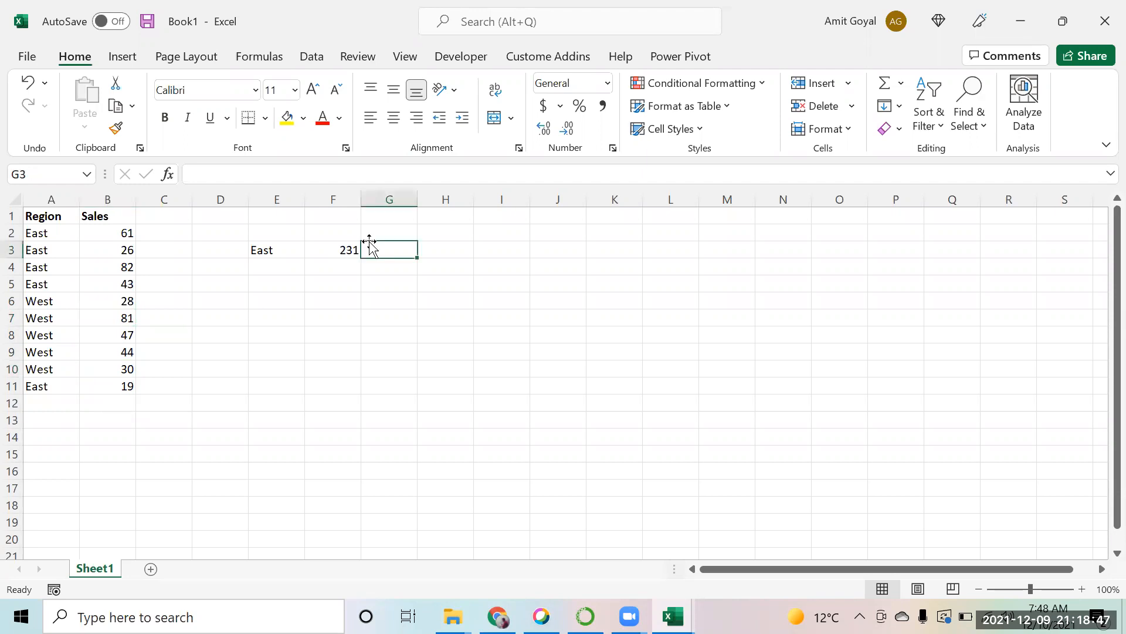
pyautogui.click(351, 244)
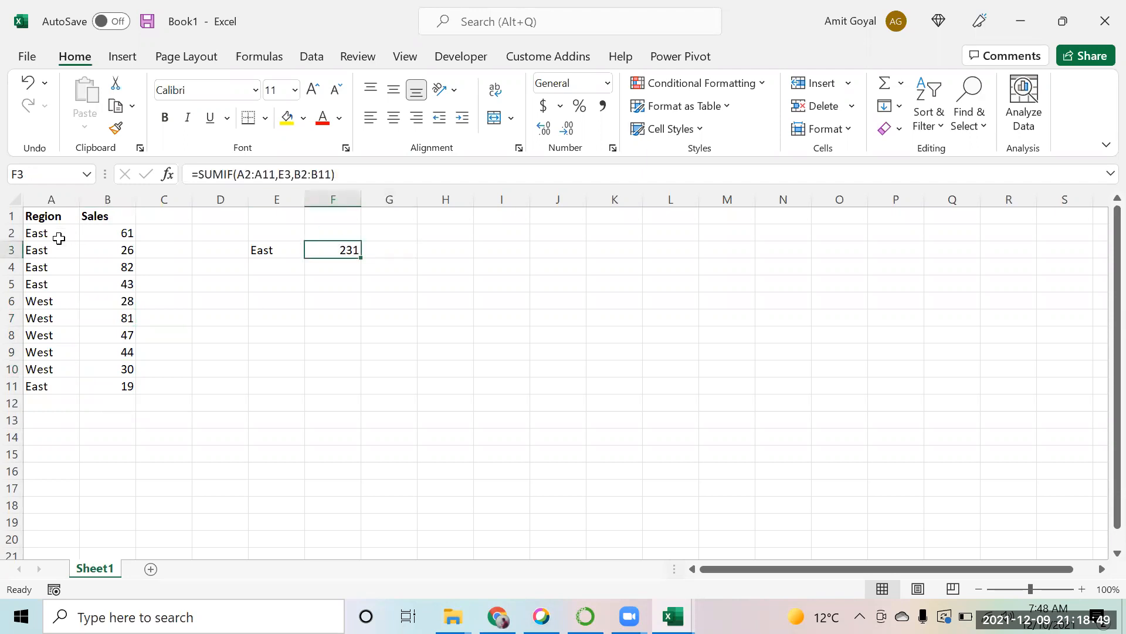
pyautogui.moveTo(42, 234); pyautogui.dragTo(50, 388)
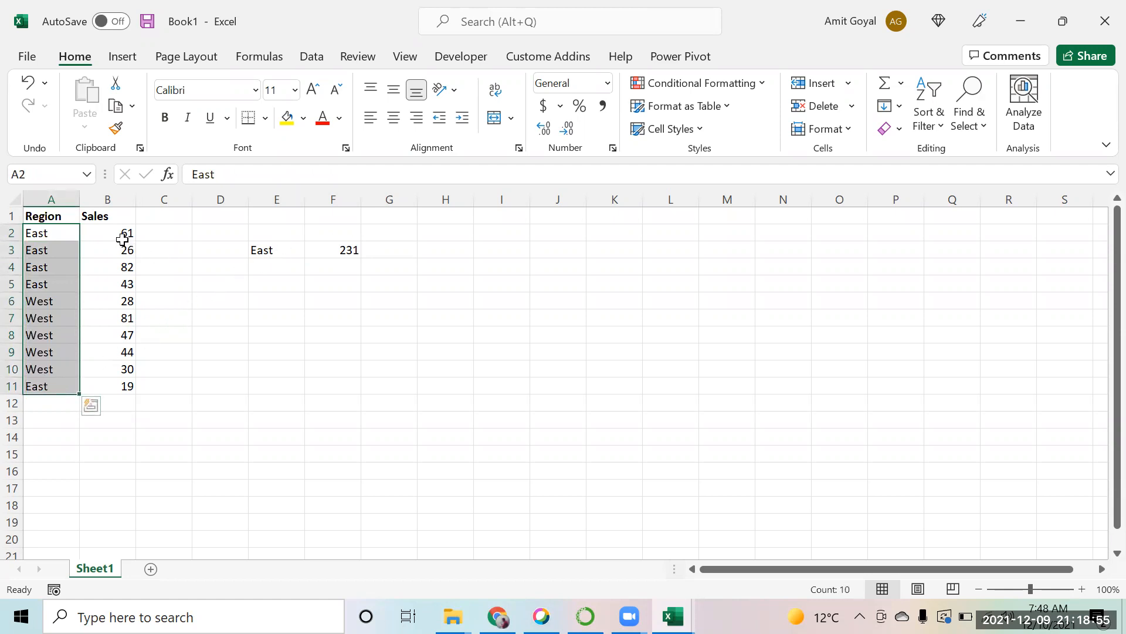
pyautogui.moveTo(123, 239); pyautogui.dragTo(129, 384)
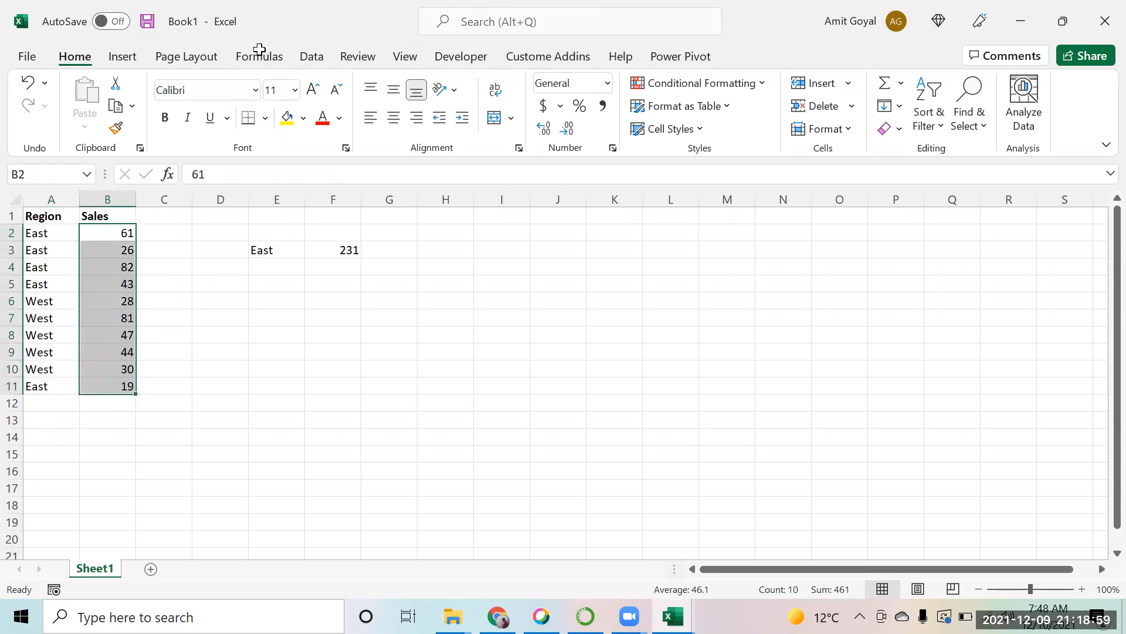
pyautogui.click(346, 250)
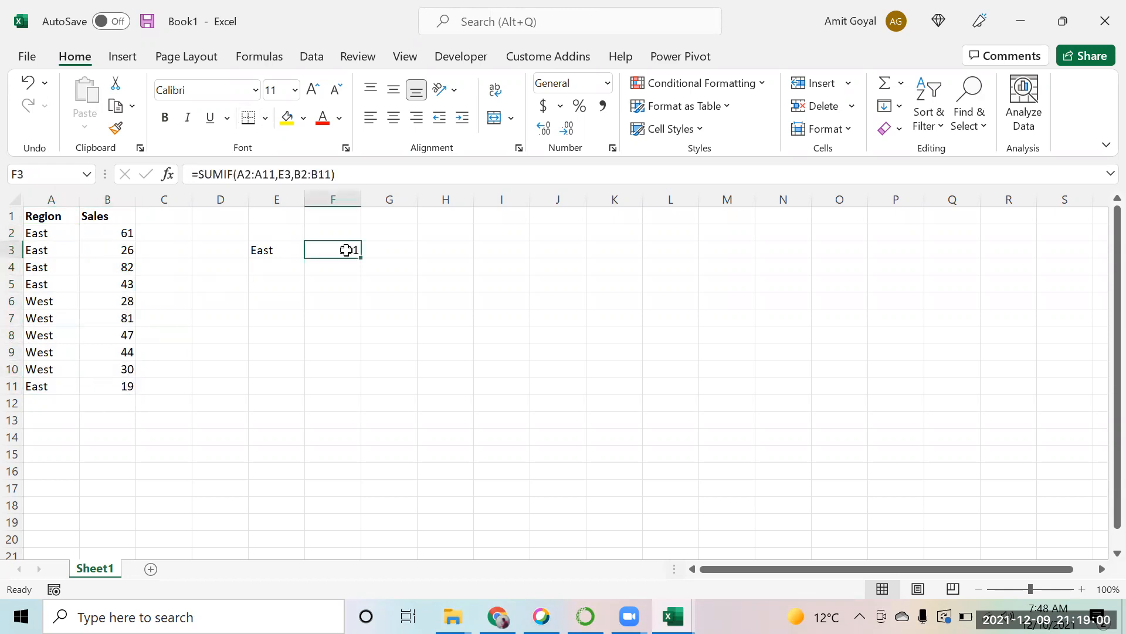
# Clear all the Sales values in B2:B11, keeping the header.
pyautogui.click(35, 232)
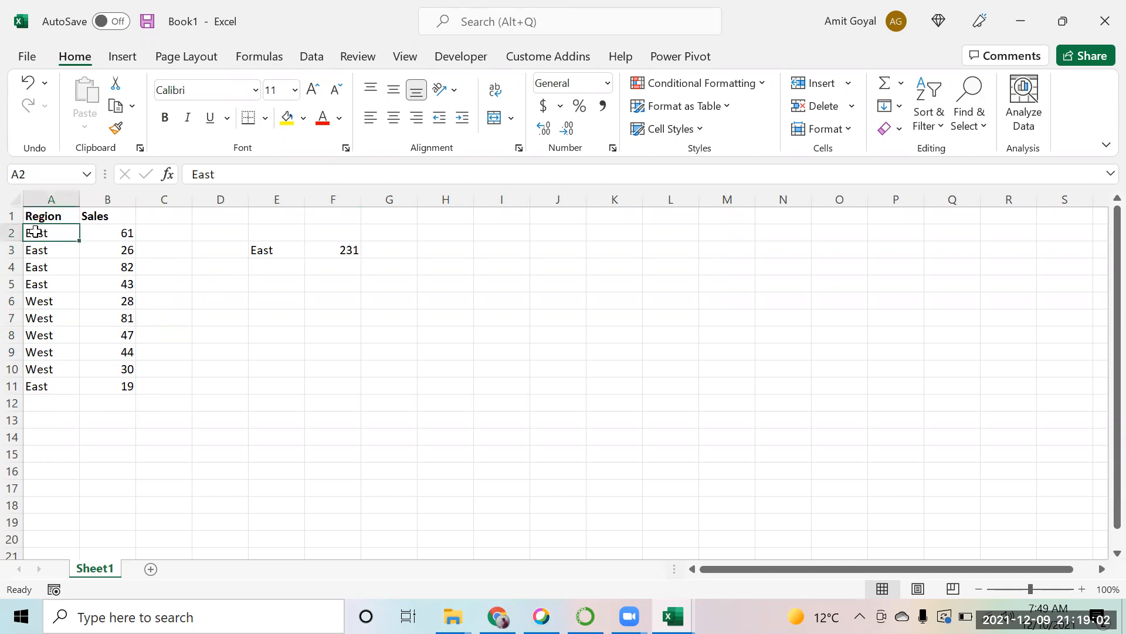
pyautogui.click(104, 233)
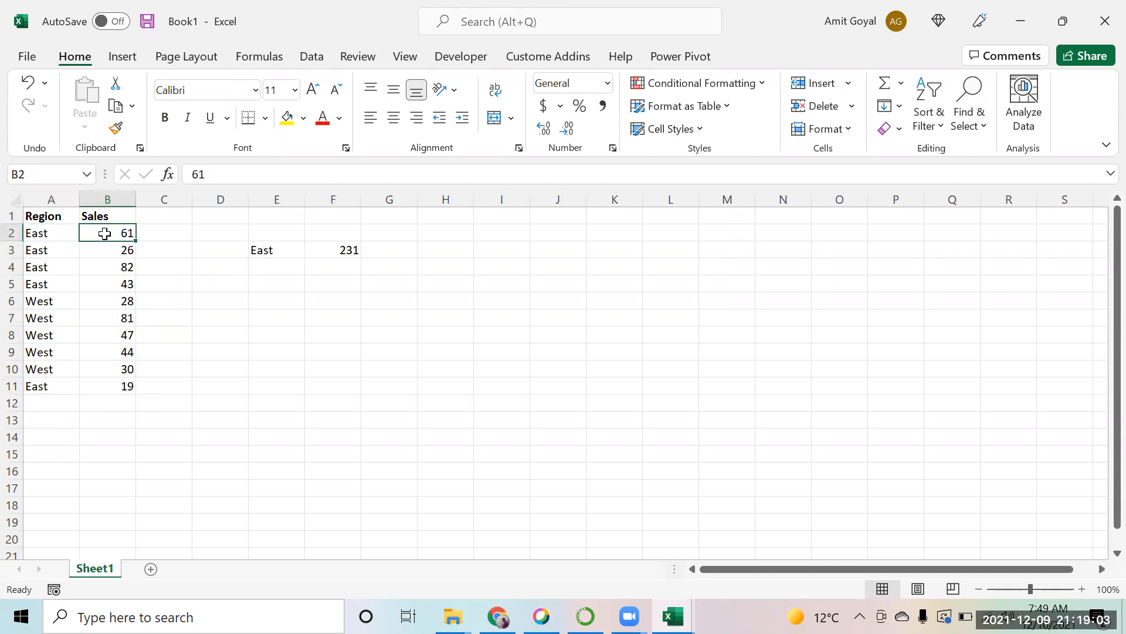
pyautogui.keyDown('shift'); pyautogui.click(97, 386); pyautogui.keyUp('shift')
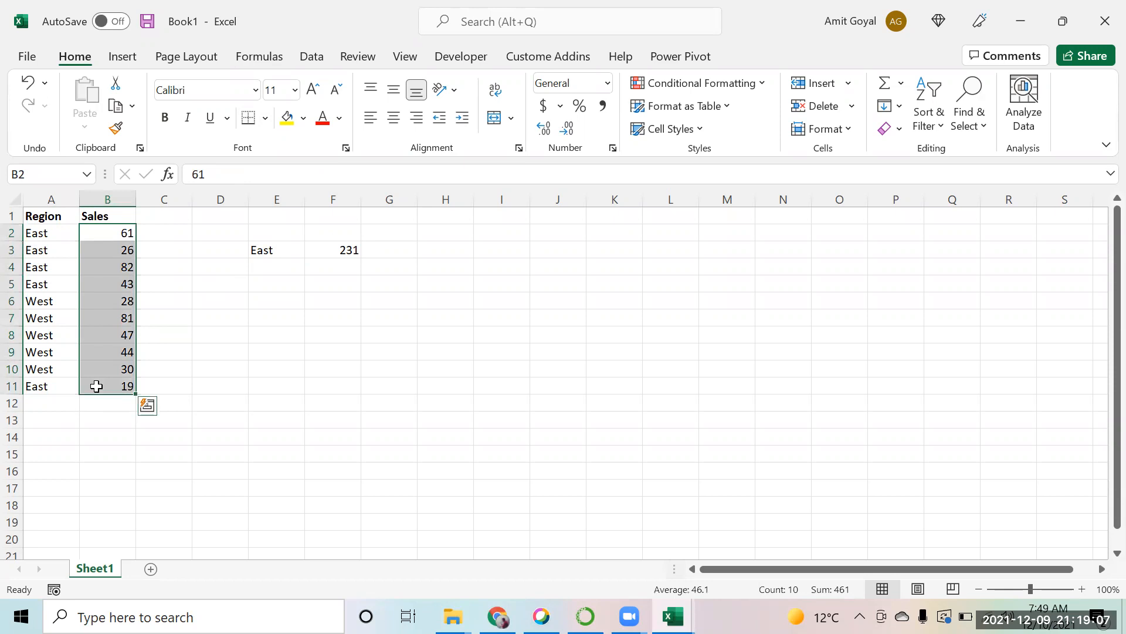
pyautogui.press('Delete')
pyautogui.hotkey('shift', 'BackSpace')
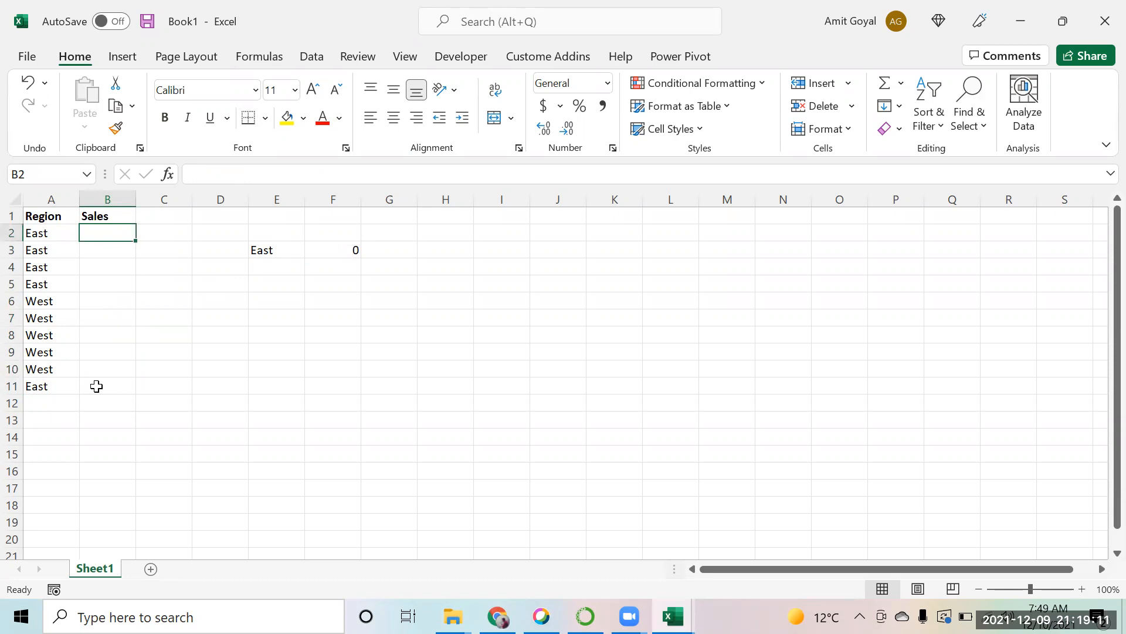
# Enter =RANDBETWEEN(10,100) in B2 to generate a random Sales value.
pyautogui.write('=r')
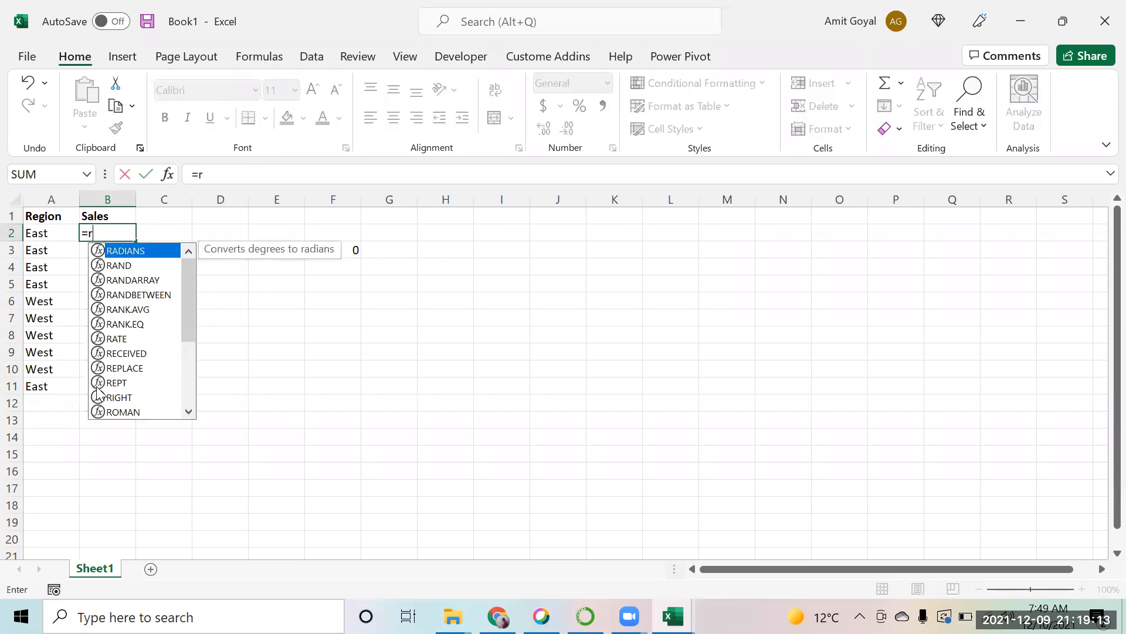
pyautogui.write('abd')
pyautogui.press('BackSpace')
pyautogui.press('BackSpace')
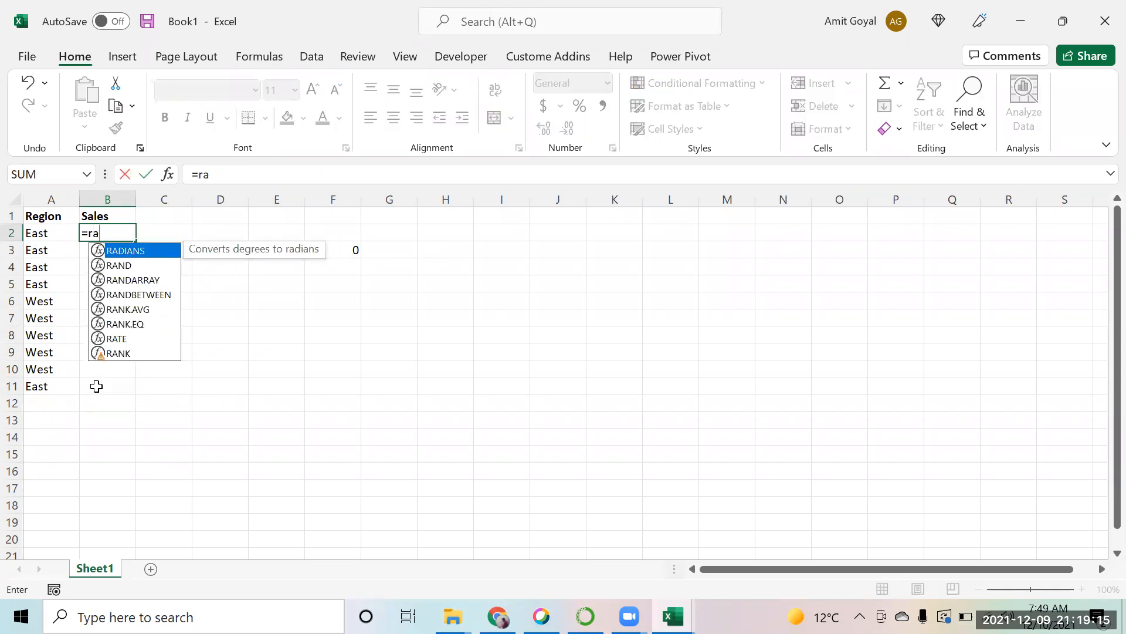
pyautogui.write('n')
pyautogui.press('Down')
pyautogui.press('Down')
pyautogui.press('Tab')
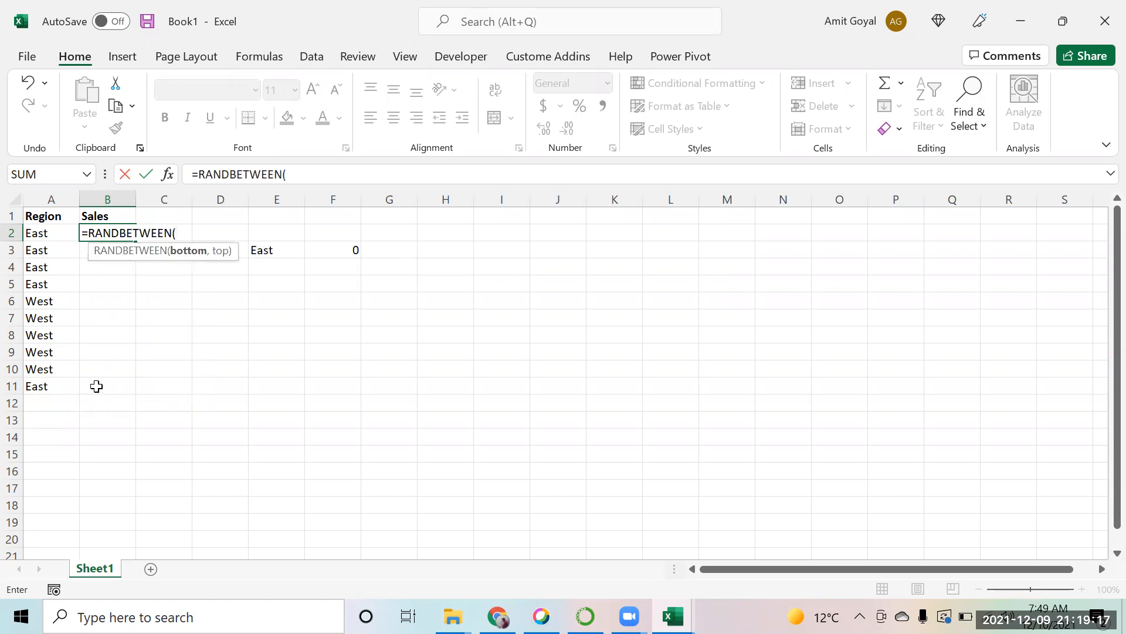
pyautogui.write('10,100)')
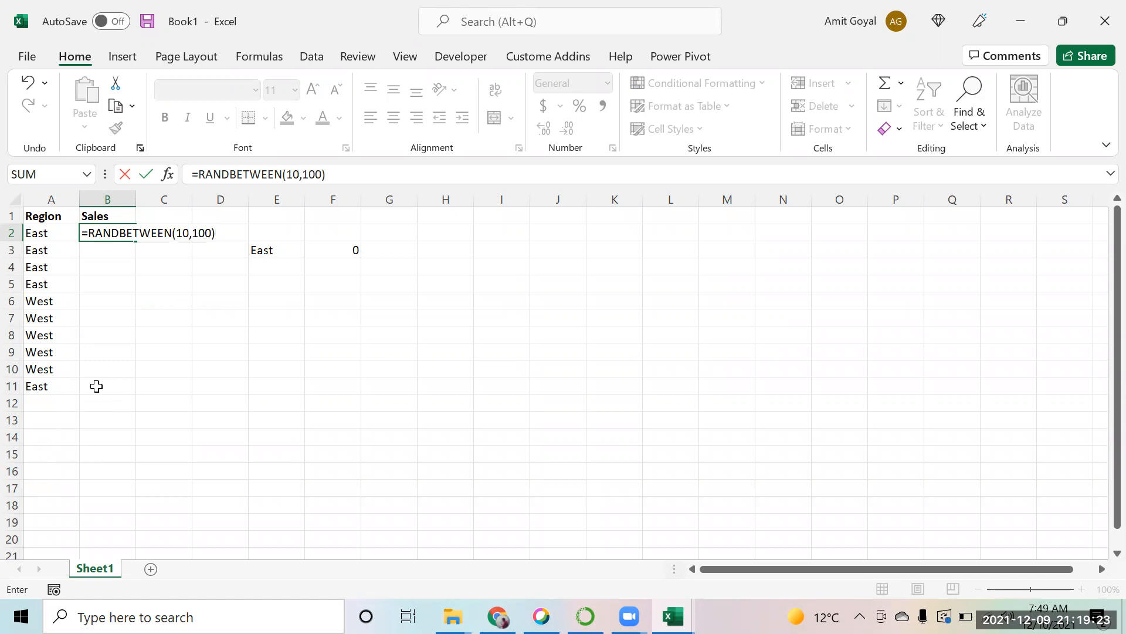
pyautogui.press('Return')
# Fill the RANDBETWEEN formula from B2 down through B11.
pyautogui.press('Up')
pyautogui.hotkey('shift', 'Down')
pyautogui.hotkey('shift', 'Down')
pyautogui.hotkey('shift', 'Down')
pyautogui.hotkey('shift', 'Down')
pyautogui.hotkey('shift', 'Down')
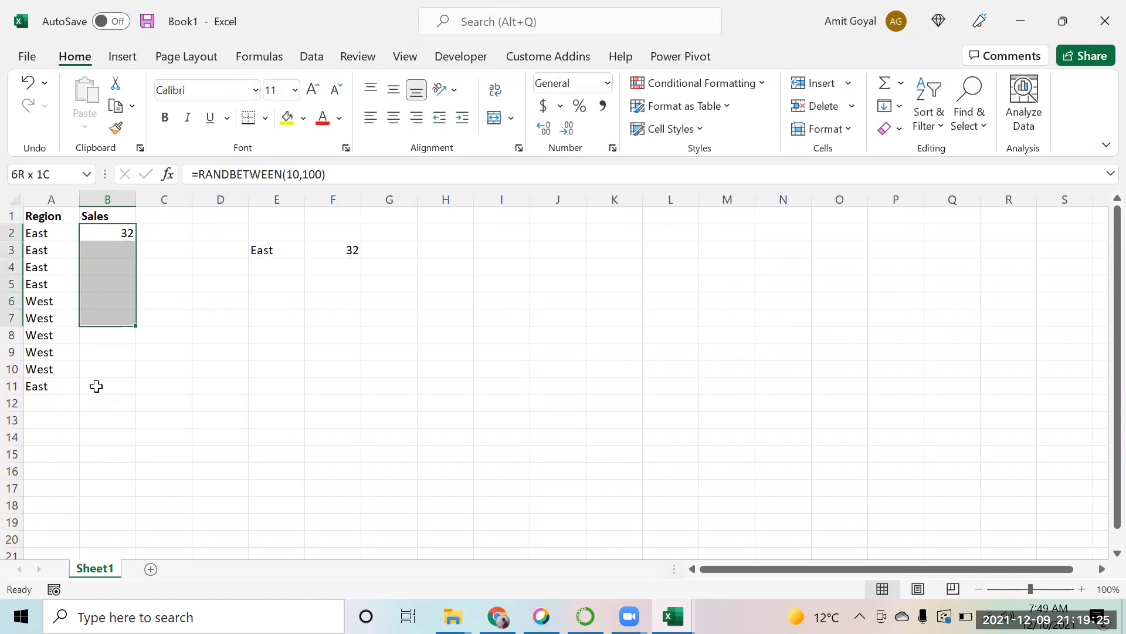
pyautogui.hotkey('shift', 'Down')
pyautogui.hotkey('shift', 'Down')
pyautogui.hotkey('shift', 'Down')
pyautogui.hotkey('shift', 'Down')
pyautogui.hotkey('ctrl', 'd')
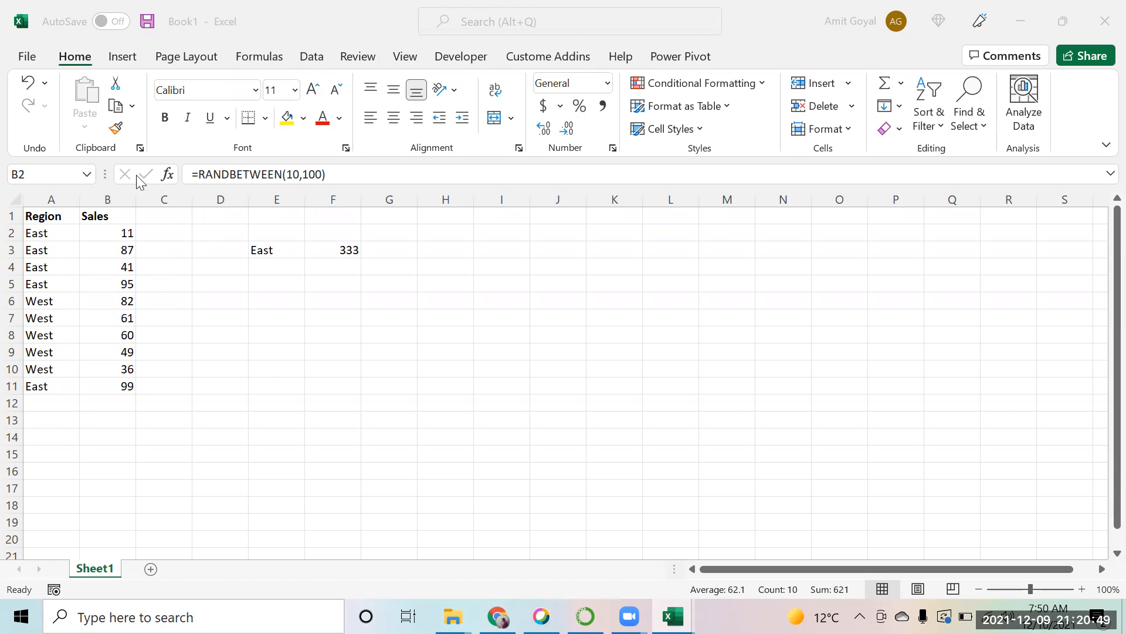
# Review the SUMIF formula in F3 against its Region range A2:A11 and Sales range B2:B11.
pyautogui.hotkey('ctrl', 'shift', 'Down')
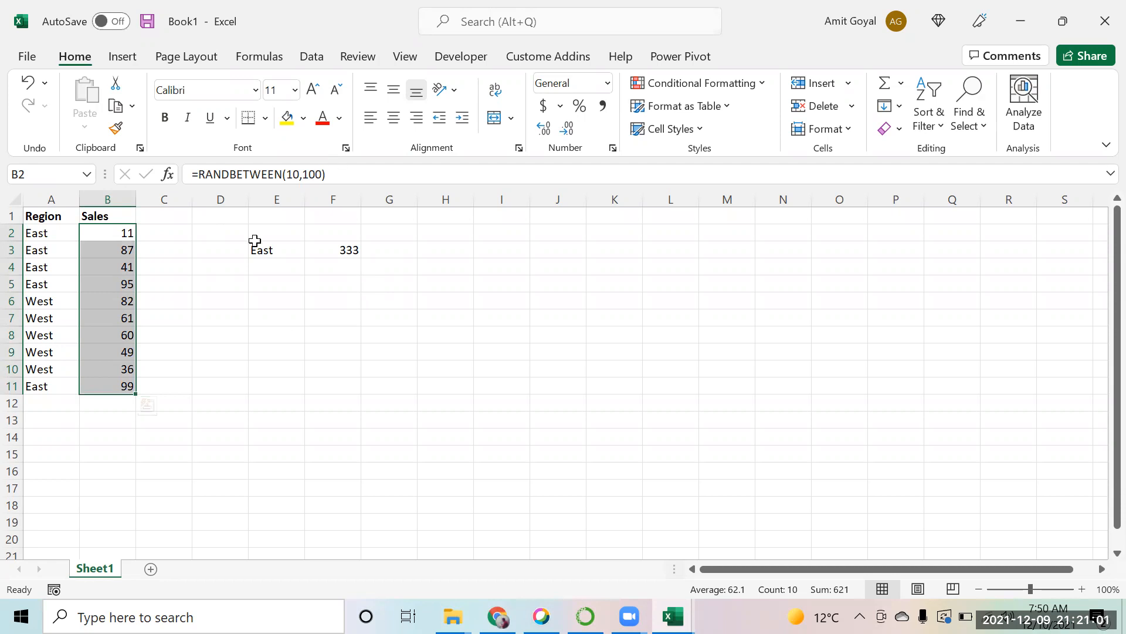
pyautogui.click(334, 252)
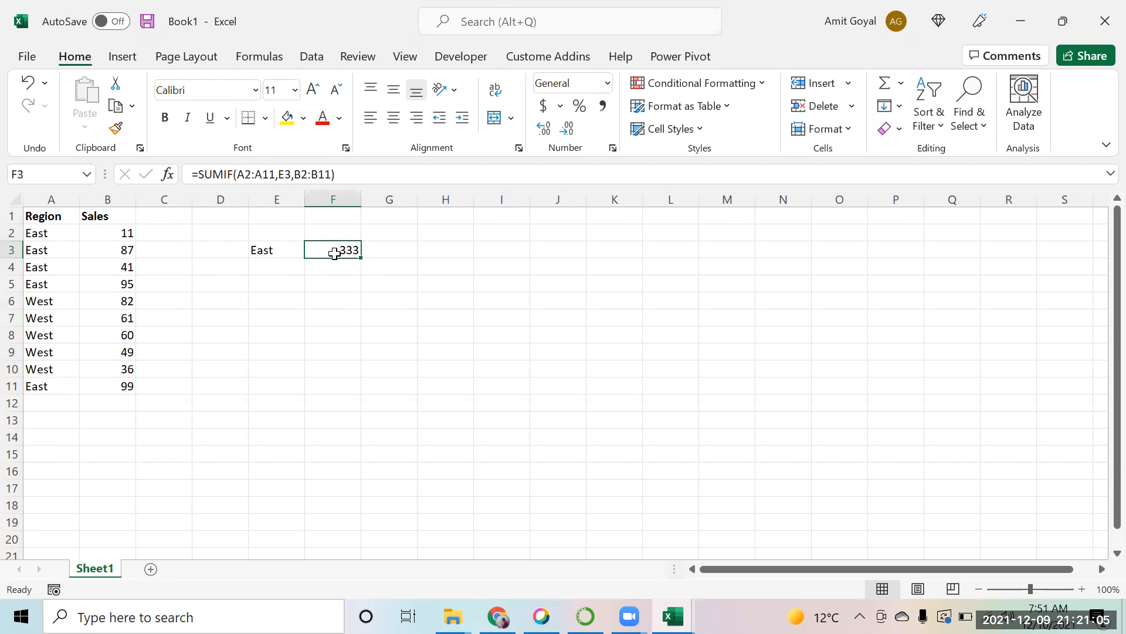
pyautogui.click(284, 269)
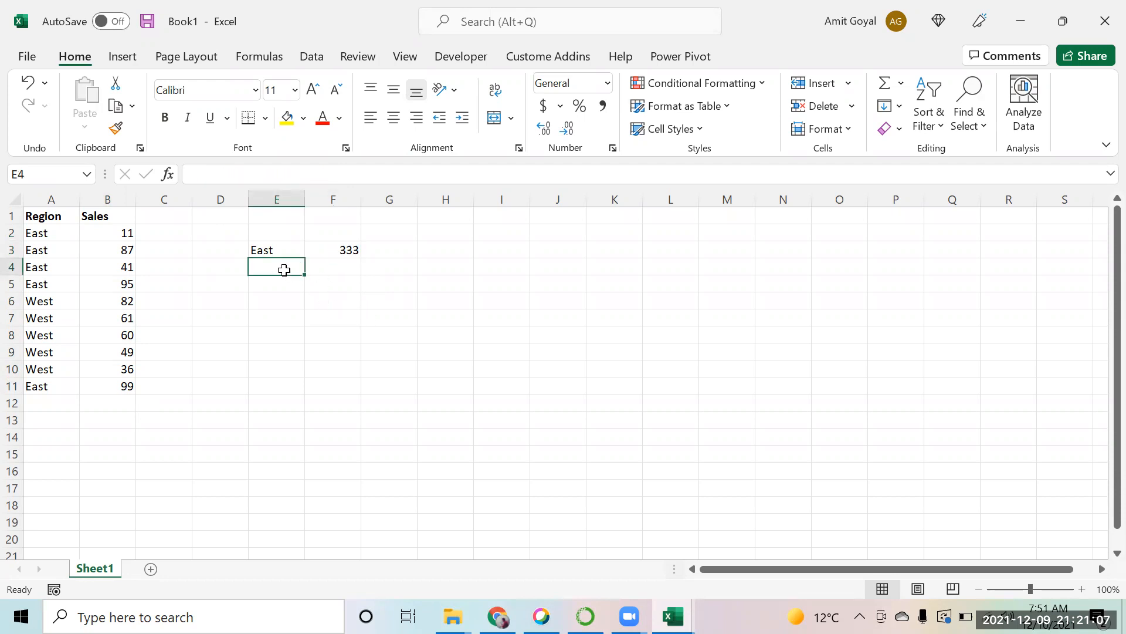
pyautogui.click(179, 268)
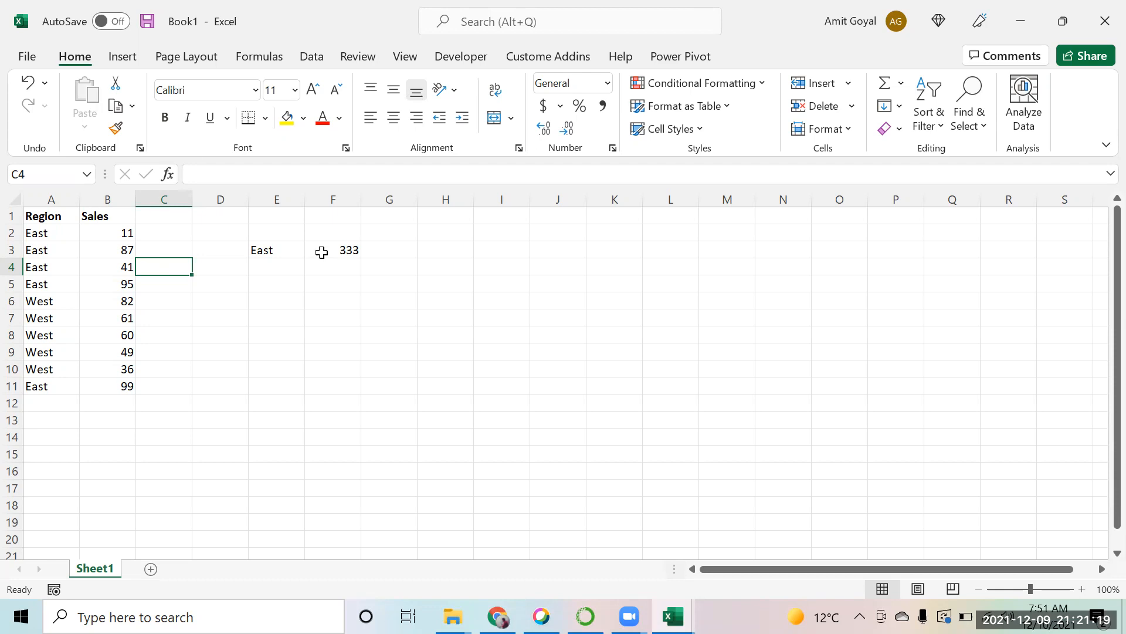
pyautogui.click(150, 236)
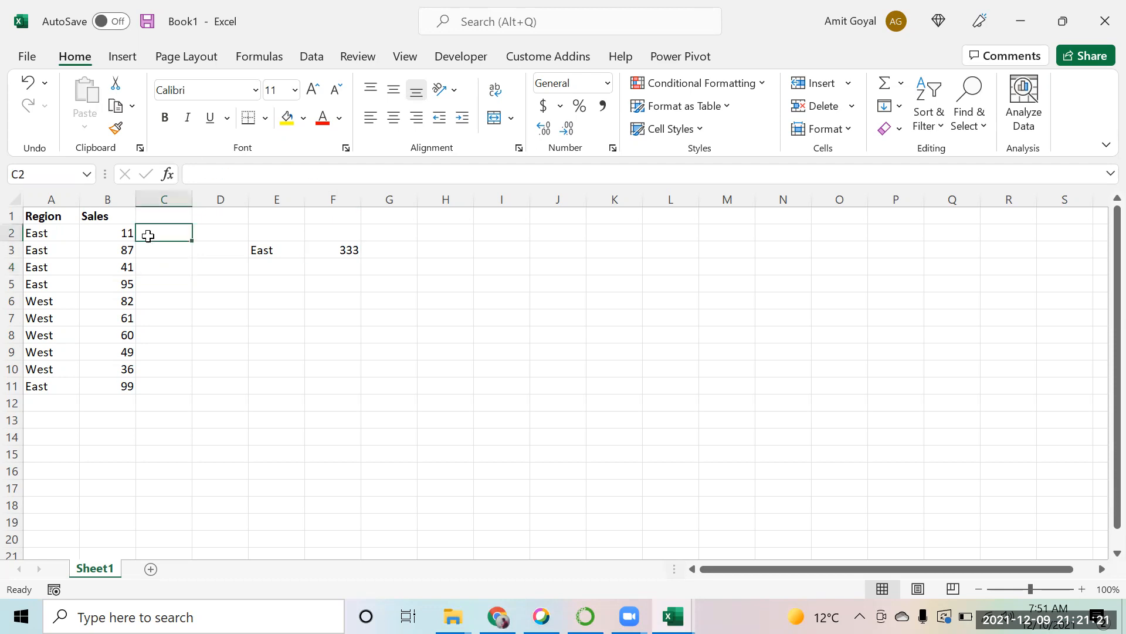
pyautogui.click(334, 249)
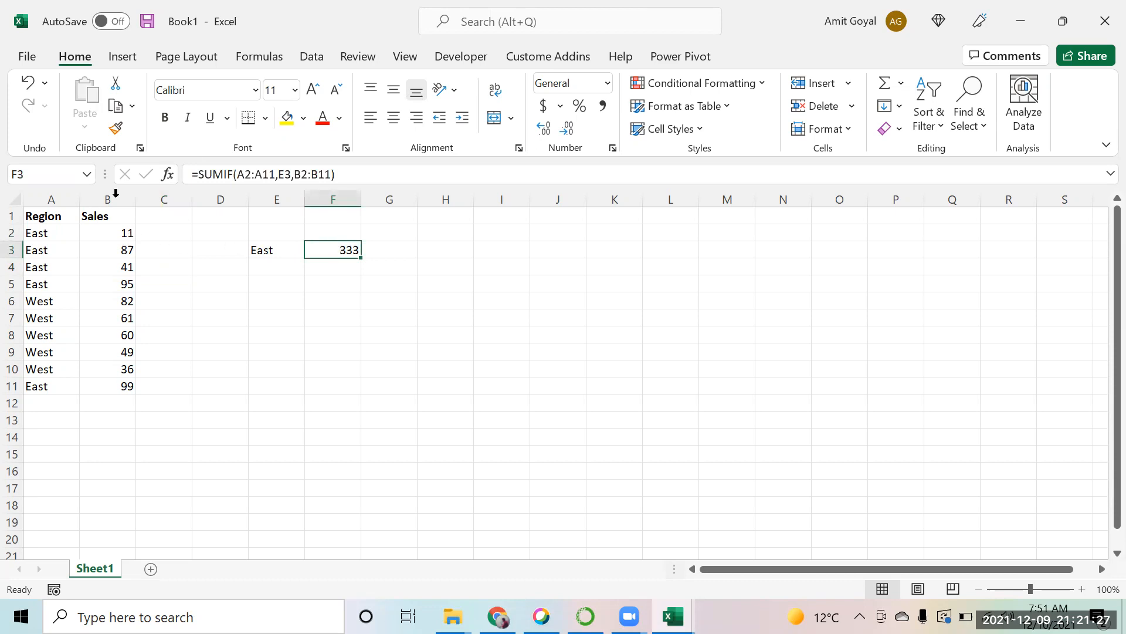
pyautogui.moveTo(38, 234); pyautogui.dragTo(54, 389)
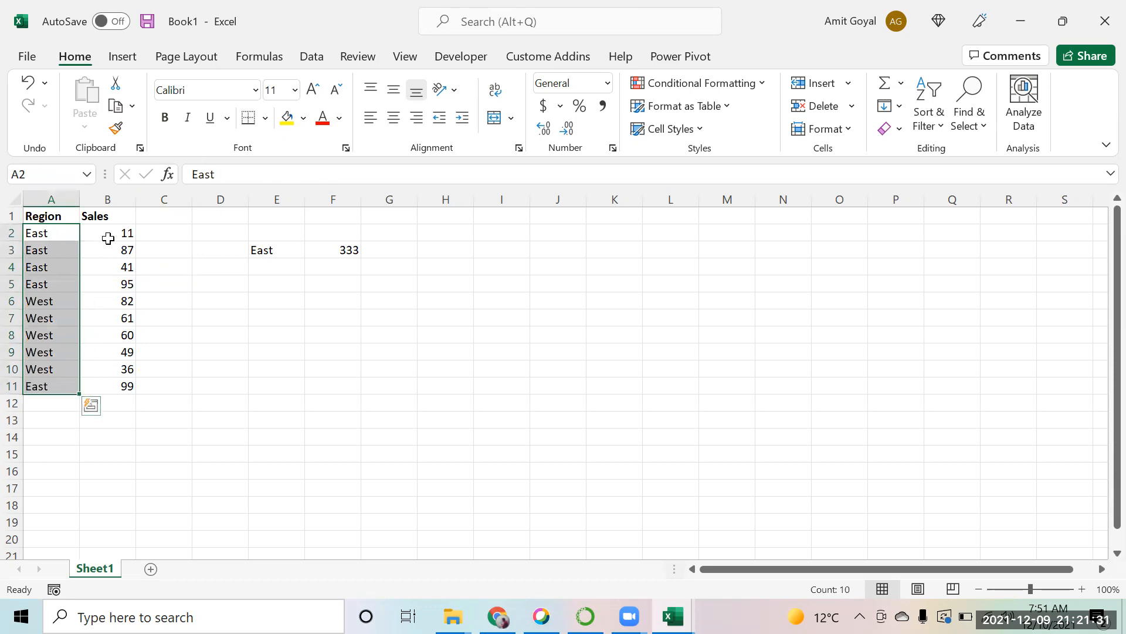
pyautogui.moveTo(109, 233); pyautogui.dragTo(120, 388)
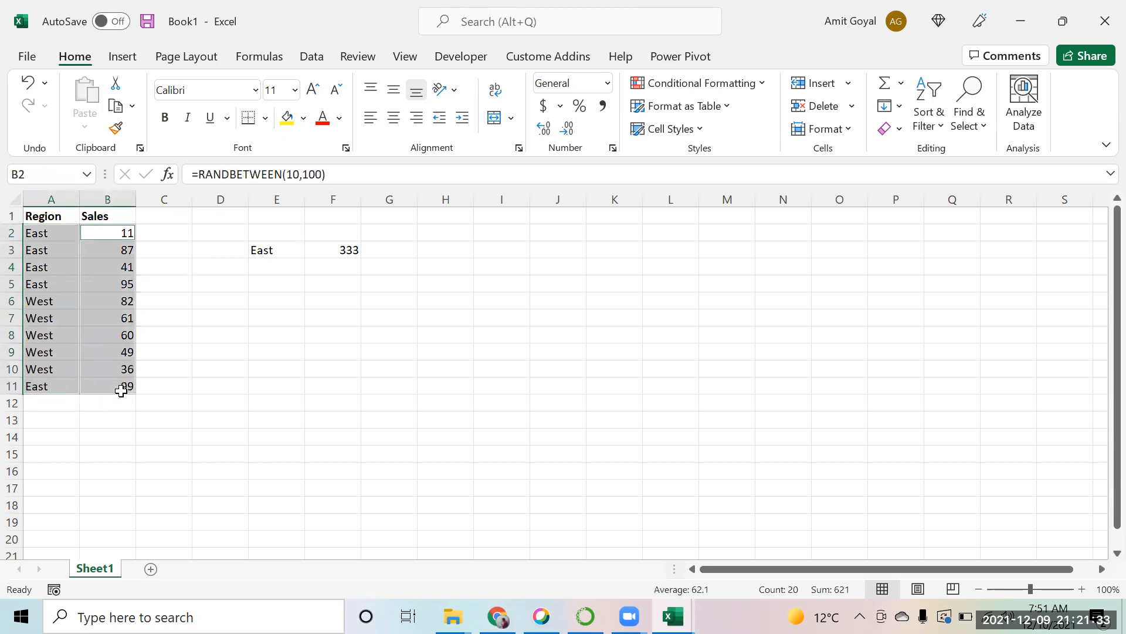
pyautogui.click(256, 319)
pyautogui.moveTo(43, 233); pyautogui.dragTo(34, 388)
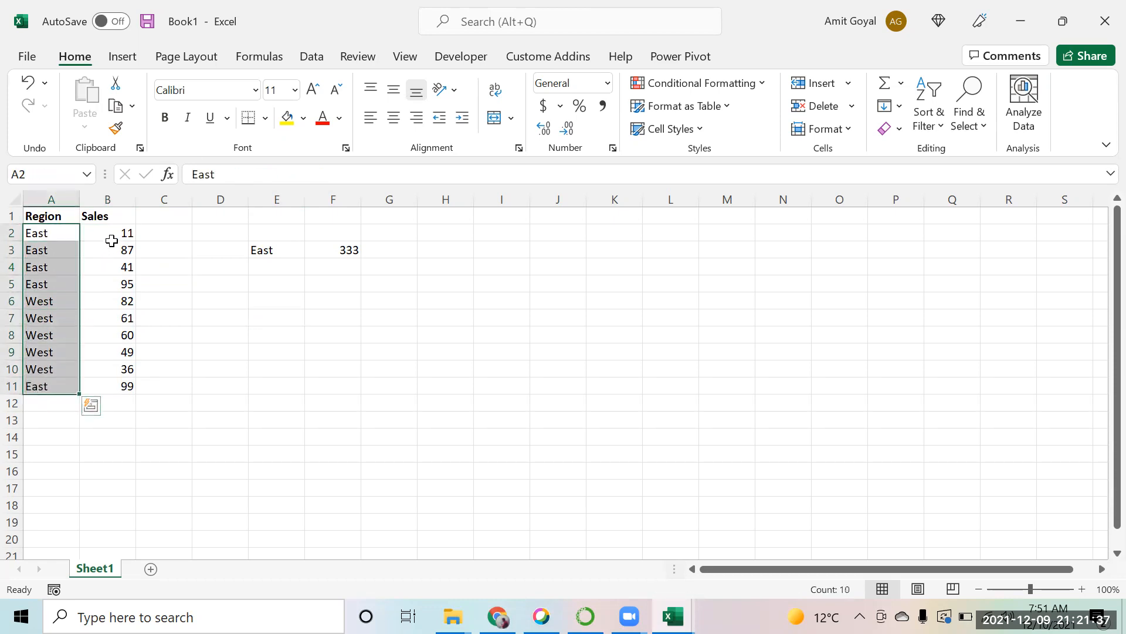
pyautogui.keyDown('ctrl'); pyautogui.moveTo(111, 251); pyautogui.dragTo(121, 372); pyautogui.keyUp('ctrl')
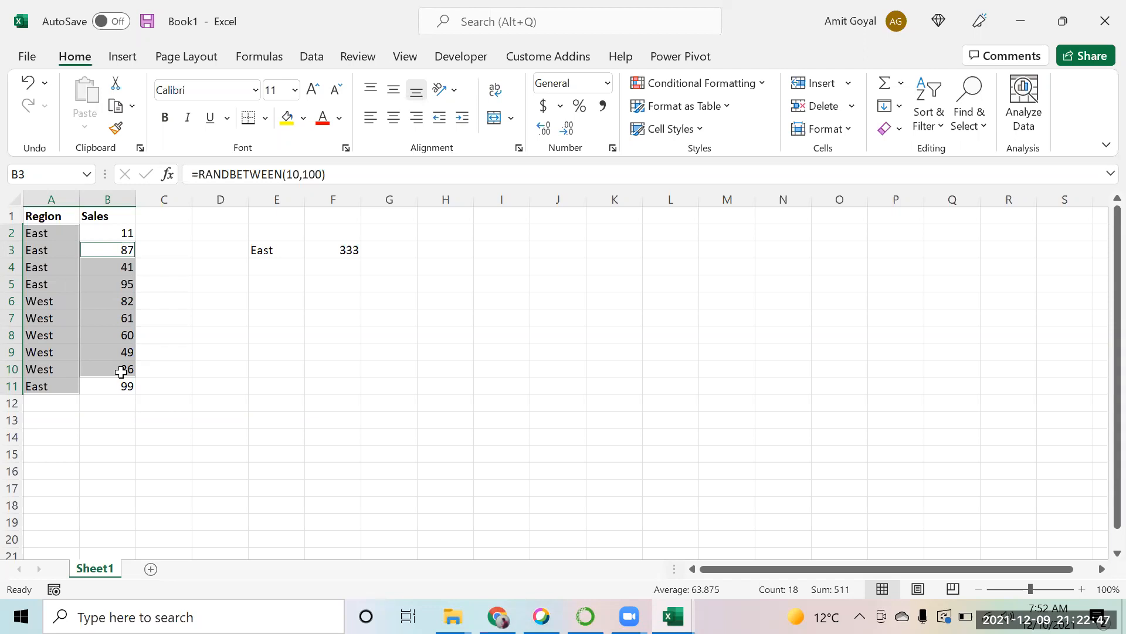
# Enter the label sumif in E1 above the region total.
pyautogui.press('Right')
pyautogui.press('Right')
pyautogui.press('Up')
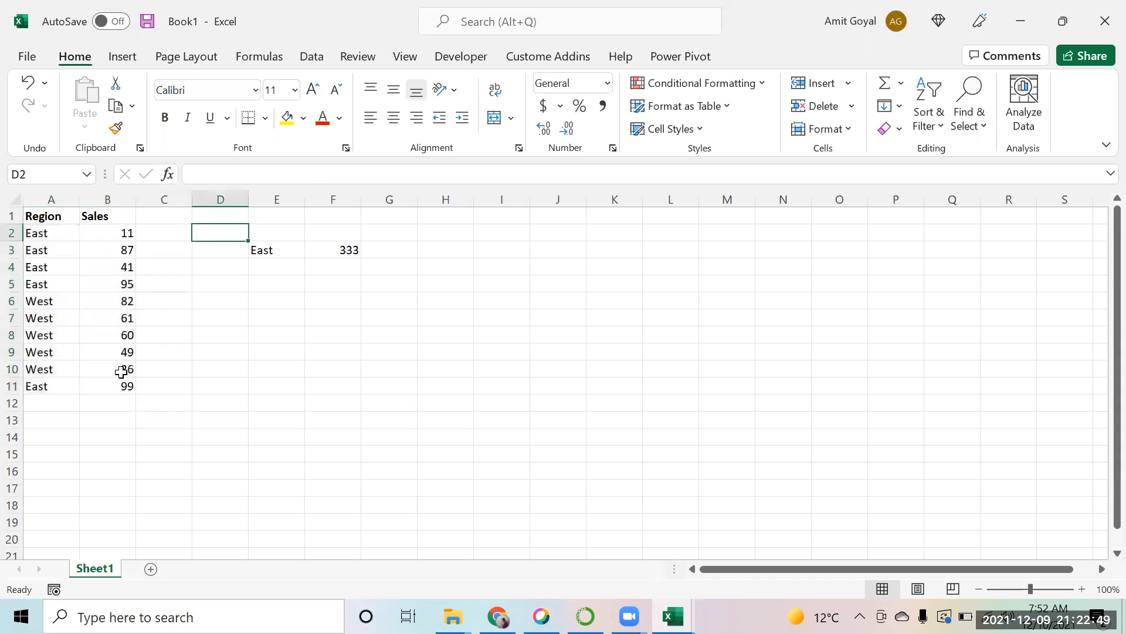
pyautogui.press('Up')
pyautogui.press('Right')
pyautogui.write('sumif')
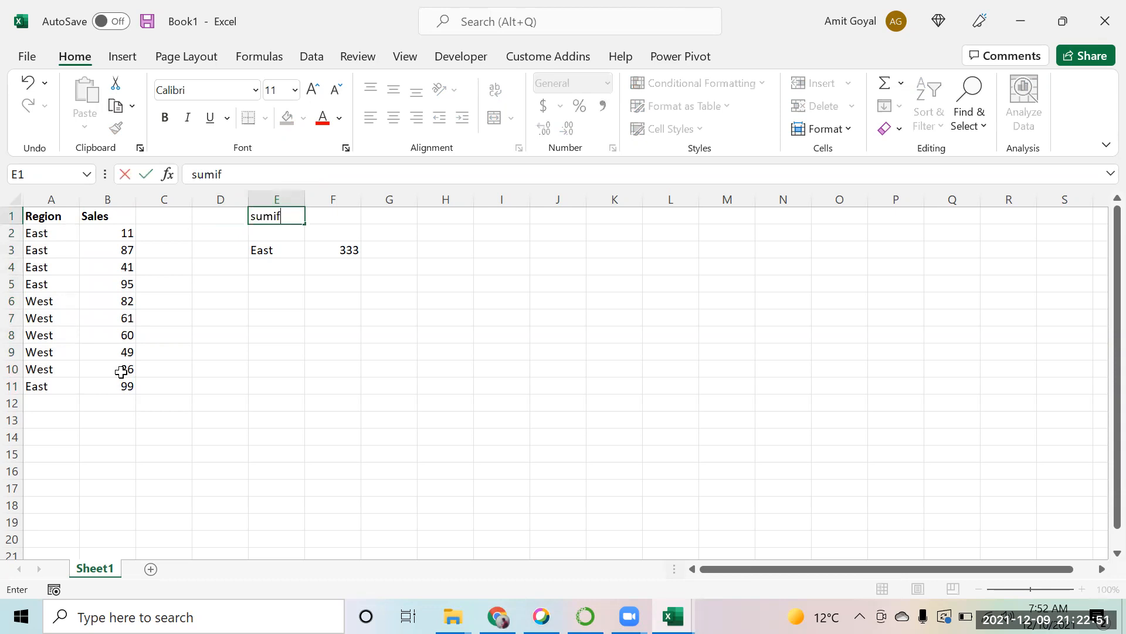
pyautogui.hotkey('ctrl', 'Return')
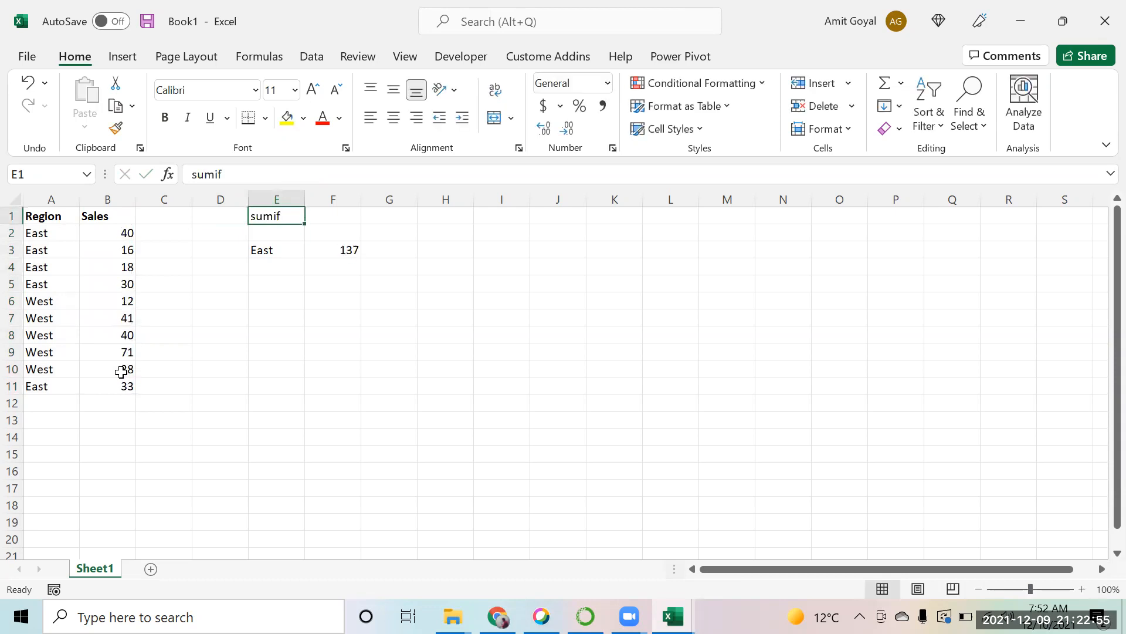
# Examine the RANDBETWEEN formulas in the Sales range B2:B11.
pyautogui.press('Right')
pyautogui.press('Left')
pyautogui.press('Left')
pyautogui.press('Left')
pyautogui.press('Down')
pyautogui.press('Left')
pyautogui.press('Left')
pyautogui.press('Right')
pyautogui.hotkey('ctrl', 'shift', 'Down')
pyautogui.press('Up')
pyautogui.press('Down')
pyautogui.press('Down')
pyautogui.press('Up')
pyautogui.hotkey('ctrl', 'shift', 'Down')
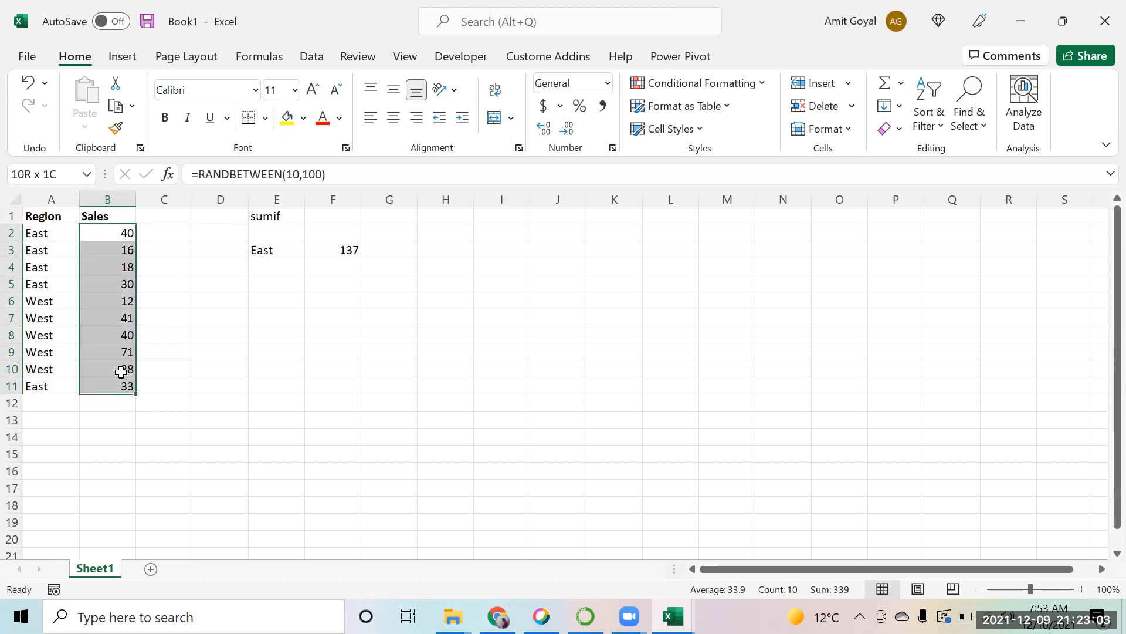
# Enter the label randbetween in E5, two rows below the region total.
pyautogui.press('Right')
pyautogui.press('Right')
pyautogui.press('Right')
pyautogui.press('Right')
pyautogui.press('Down')
pyautogui.press('Down')
pyautogui.press('Down')
pyautogui.press('Left')
pyautogui.write('randbetween')
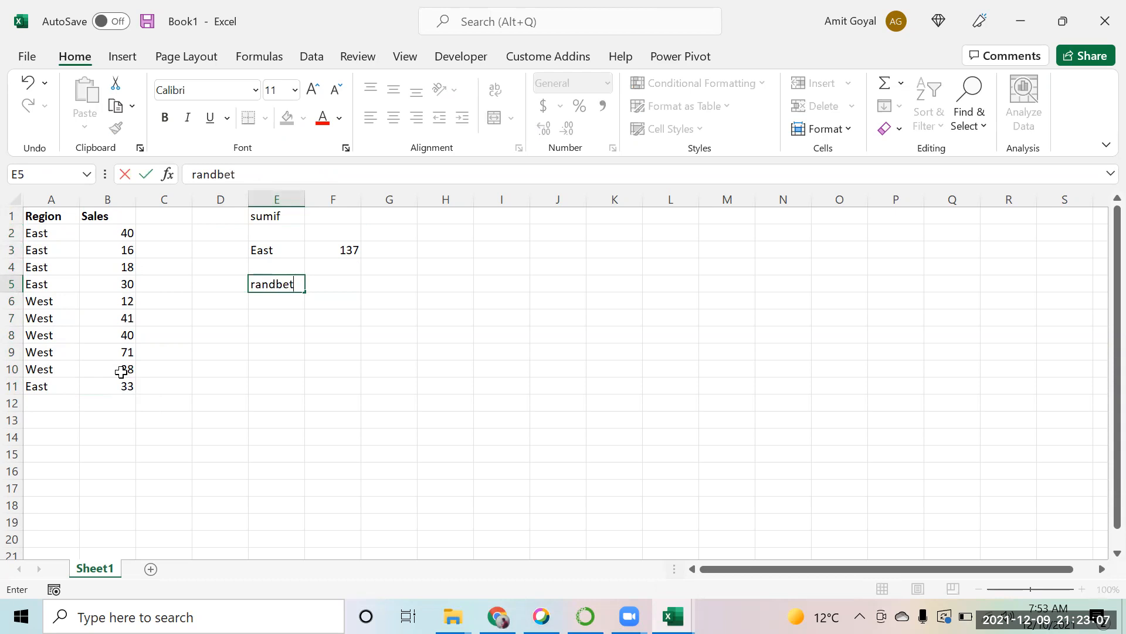
pyautogui.hotkey('ctrl', 'Return')
# Enter the note Volatile in G5, in the same row as the randbetween label.
pyautogui.press('Right')
pyautogui.press('Right')
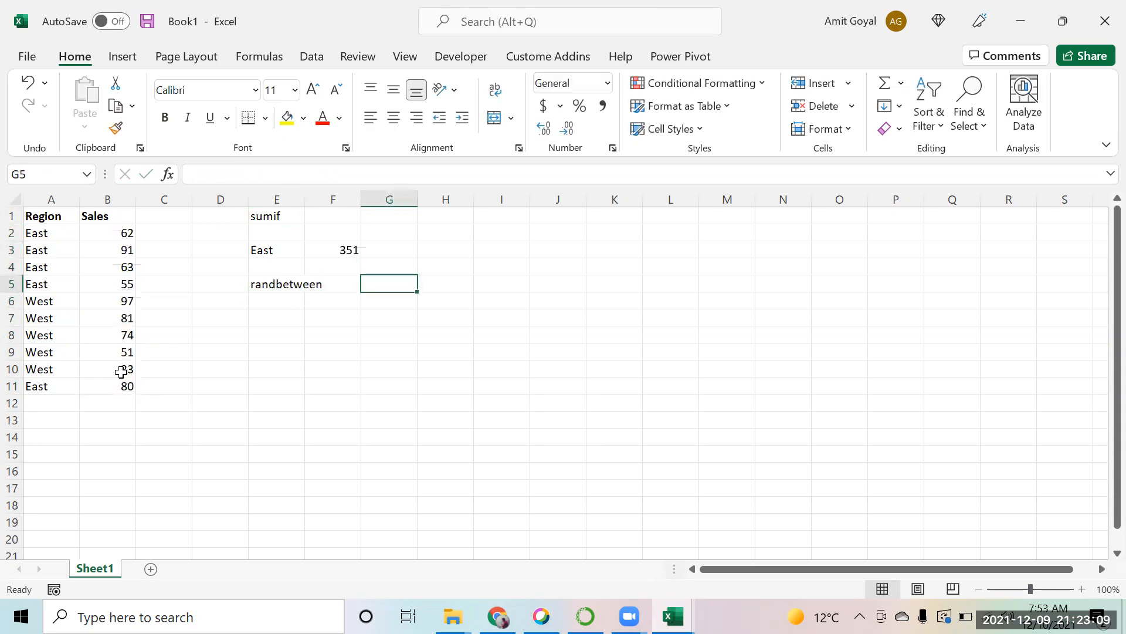
pyautogui.write('Volatile')
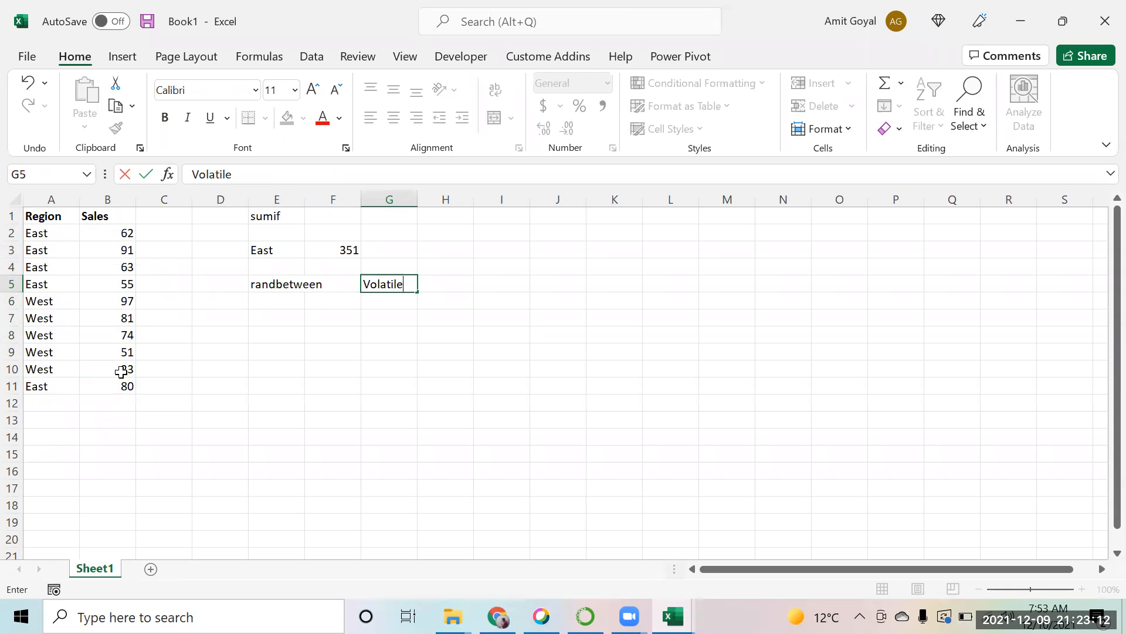
pyautogui.press('Return')
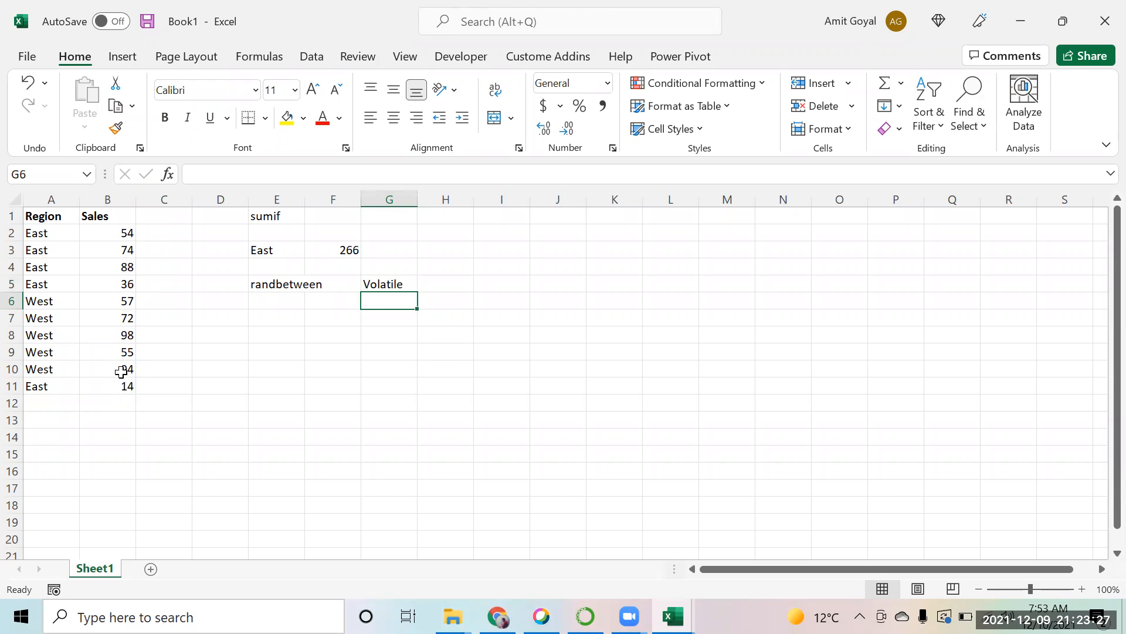
# Go through the Sales cells in B2:B11 and check whether each holds a formula or a fixed number.
pyautogui.moveTo(126, 231); pyautogui.dragTo(127, 368)
pyautogui.click(387, 278)
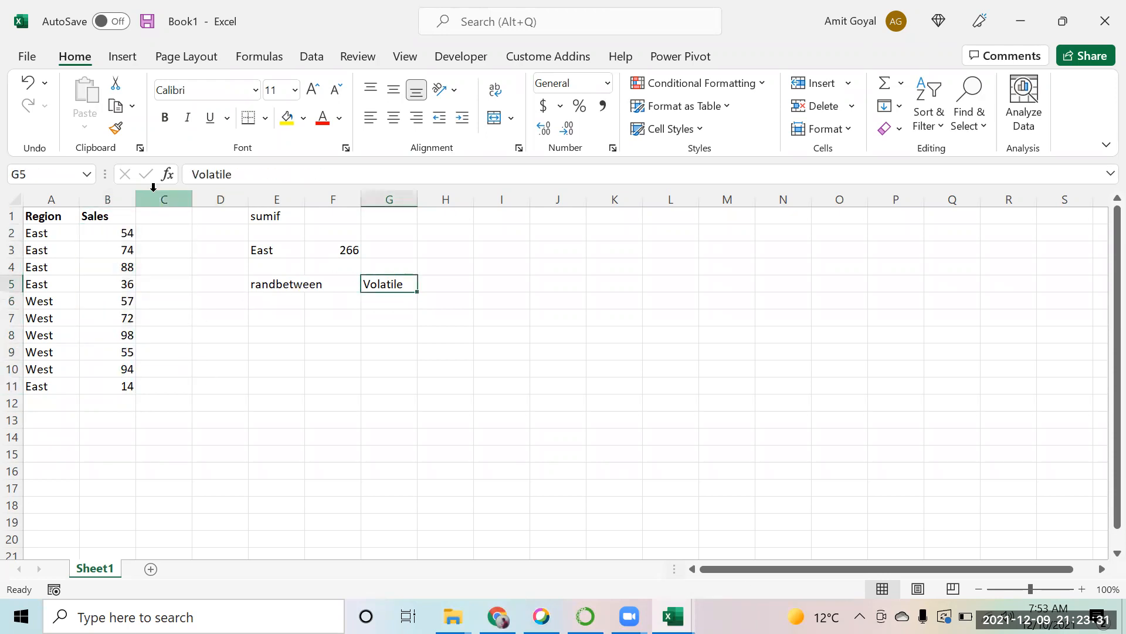
pyautogui.click(107, 237)
pyautogui.moveTo(99, 365); pyautogui.dragTo(100, 378)
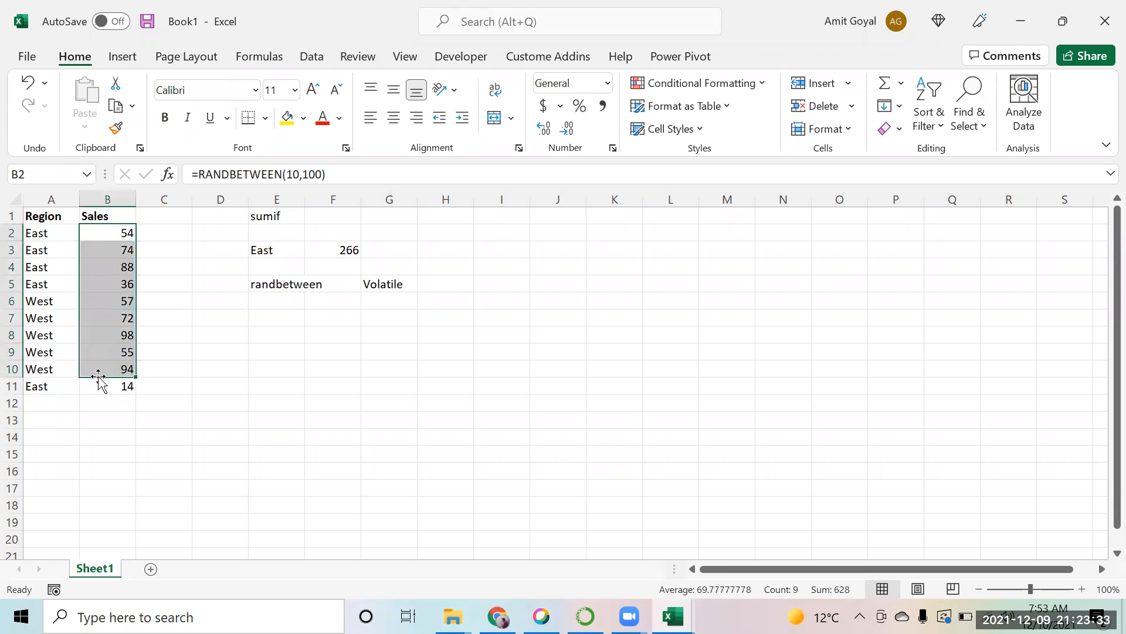
pyautogui.click(182, 433)
pyautogui.moveTo(97, 229); pyautogui.dragTo(118, 386)
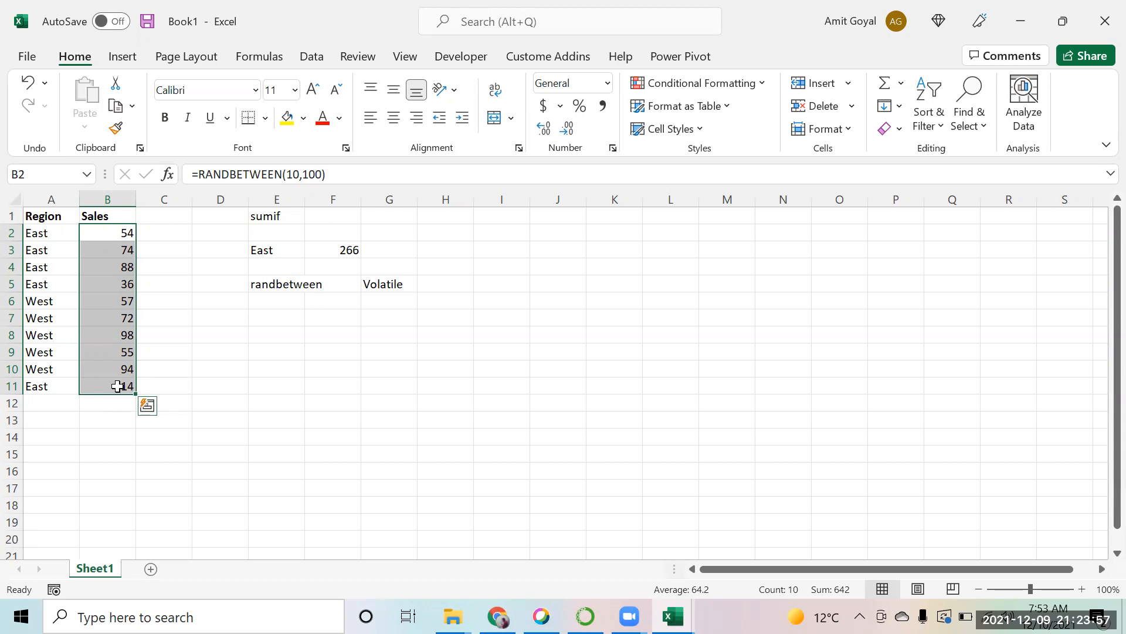
pyautogui.press('Down')
pyautogui.press('Up')
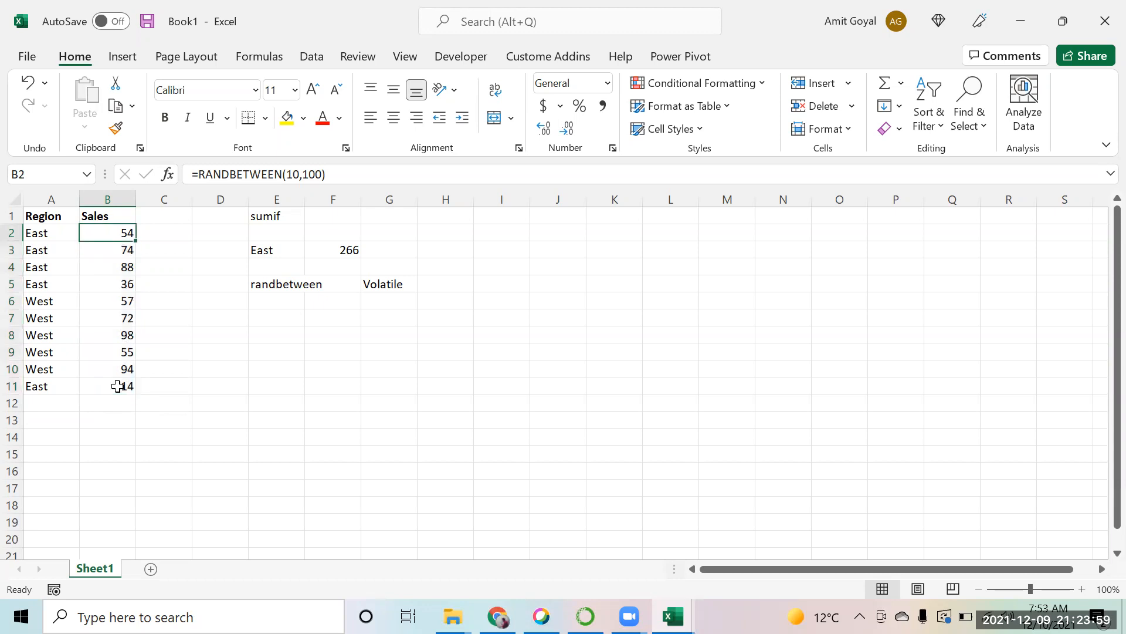
pyautogui.press('Down')
pyautogui.press('Down')
pyautogui.press('Down')
pyautogui.press('Down')
pyautogui.press('Down')
pyautogui.press('Up')
pyautogui.press('Up')
pyautogui.press('Up')
pyautogui.press('Up')
pyautogui.press('Up')
pyautogui.press('Down')
pyautogui.press('Down')
pyautogui.press('Up')
pyautogui.press('Up')
# Replace the RANDBETWEEN formulas in B2:B11 with fixed numbers by copying them and pasting only values in place.
pyautogui.hotkey('ctrl', 'shift', 'Down')
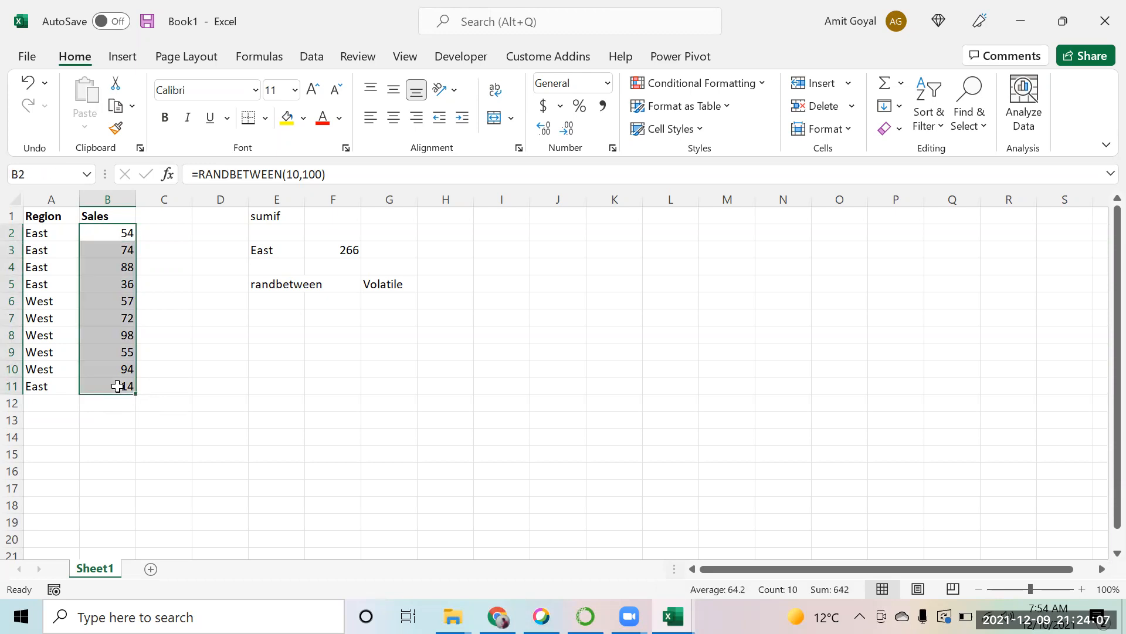
pyautogui.hotkey('ctrl', 'c')
pyautogui.press('Up')
pyautogui.press('Down')
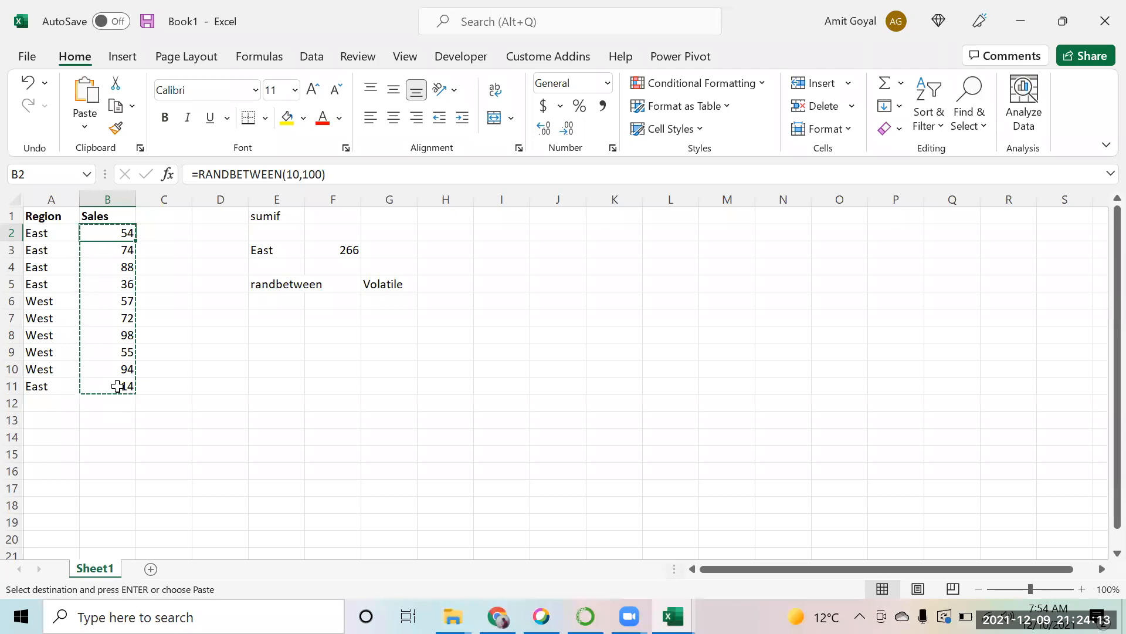
pyautogui.press('alt')
pyautogui.press('e')
pyautogui.press('s')
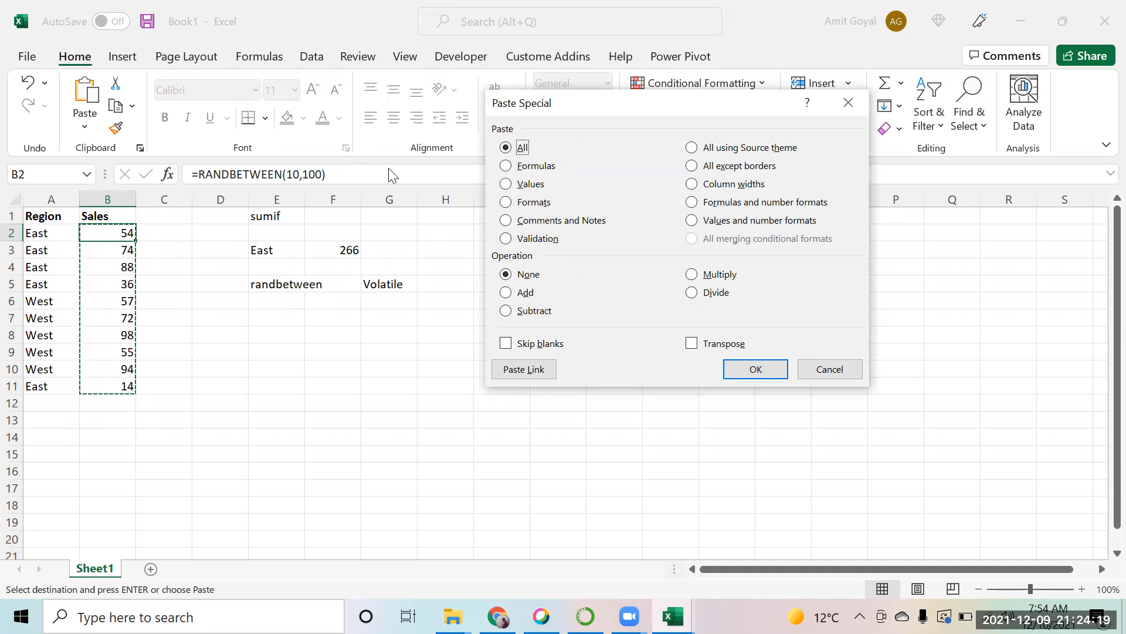
pyautogui.click(505, 184)
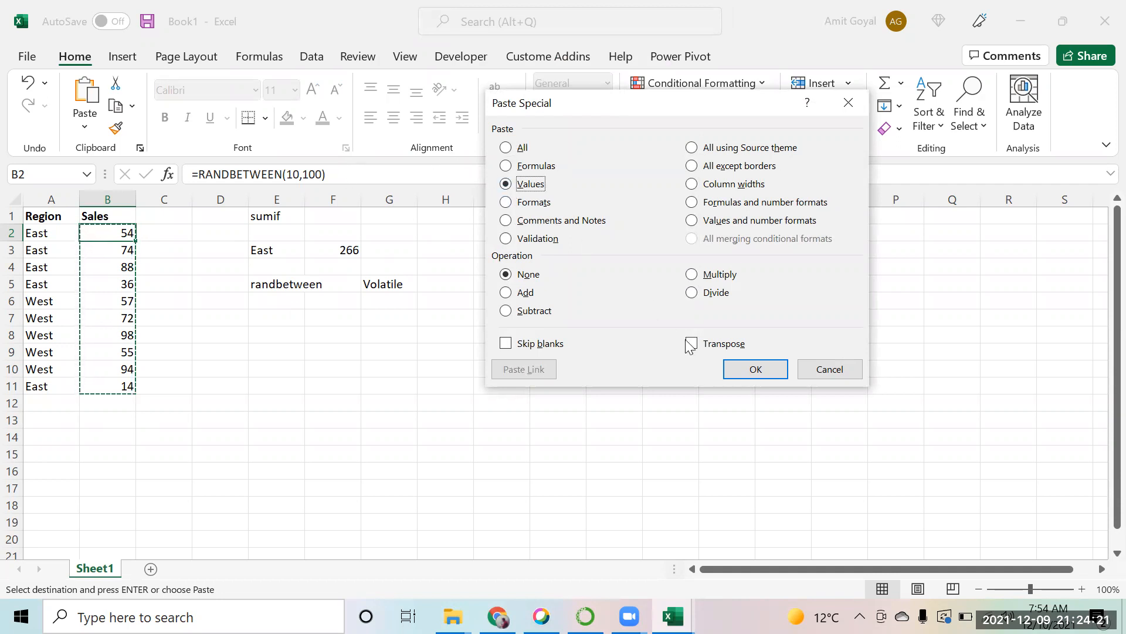
pyautogui.click(755, 370)
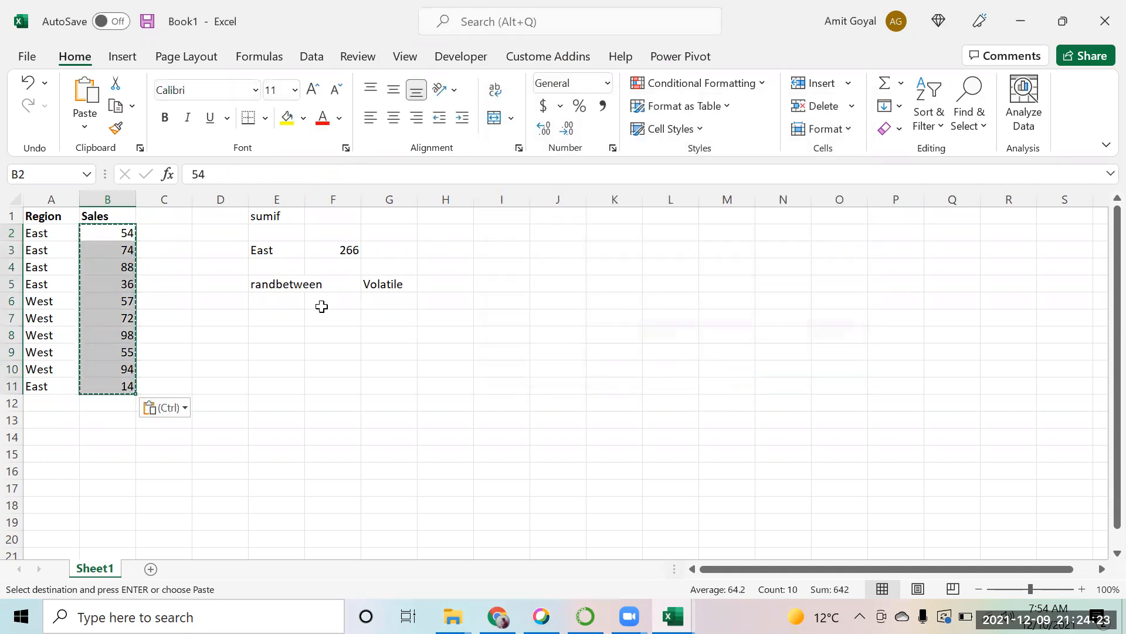
# Check the contents of Sales cells B2, B3, B5 and B8 after the values-only paste.
pyautogui.click(268, 315)
pyautogui.click(101, 232)
pyautogui.click(104, 250)
pyautogui.click(108, 287)
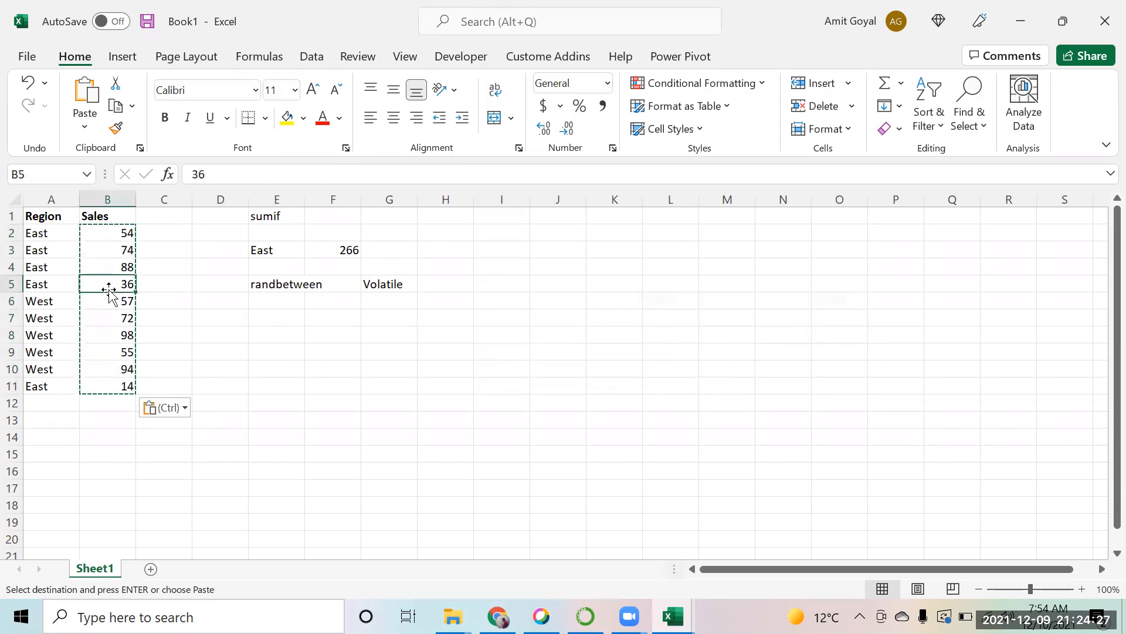
pyautogui.click(114, 335)
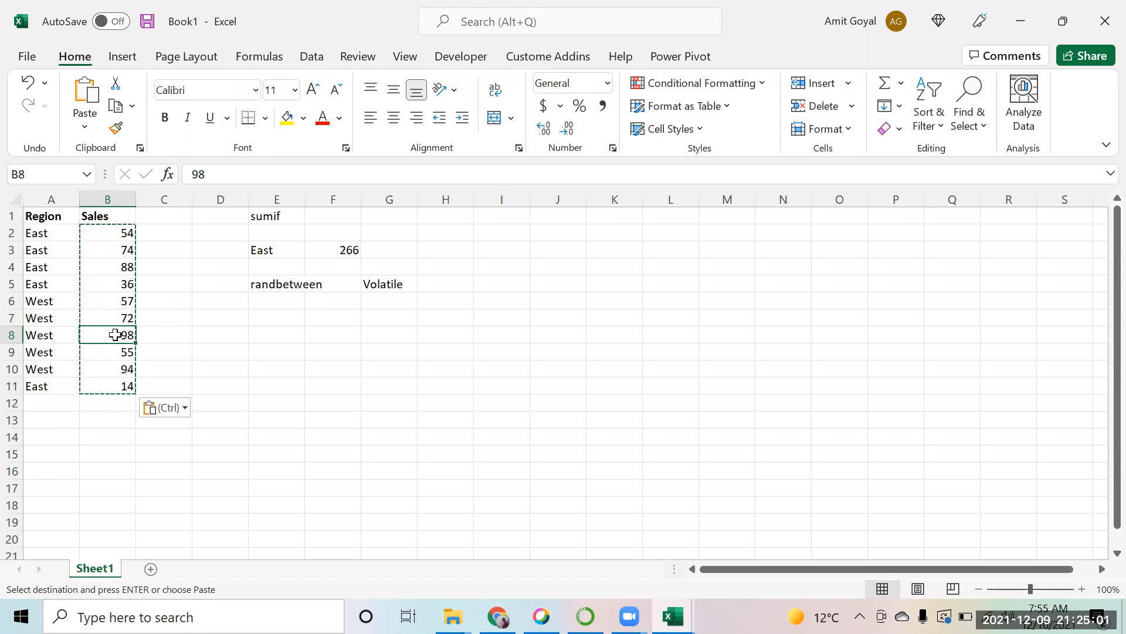
pyautogui.press('Right')
pyautogui.press('Right')
pyautogui.press('Left')
pyautogui.press('Up')
pyautogui.press('Up')
pyautogui.press('Up')
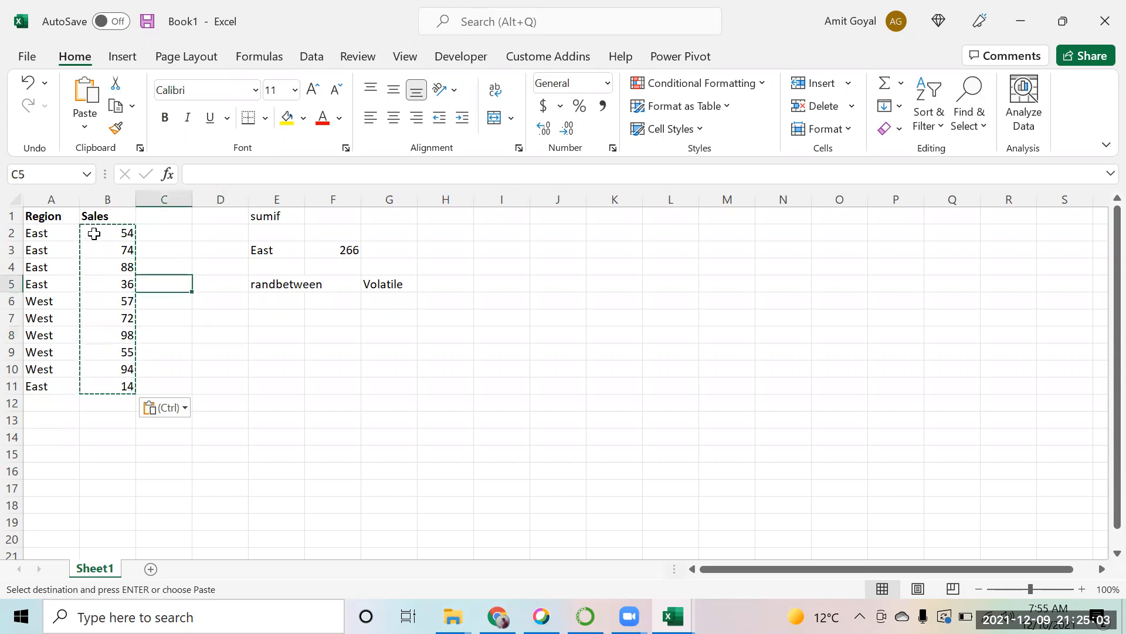
# Insert a new column before the Sales column, head it Sales Person in B1, and fit the column width to the heading.
pyautogui.click(106, 200)
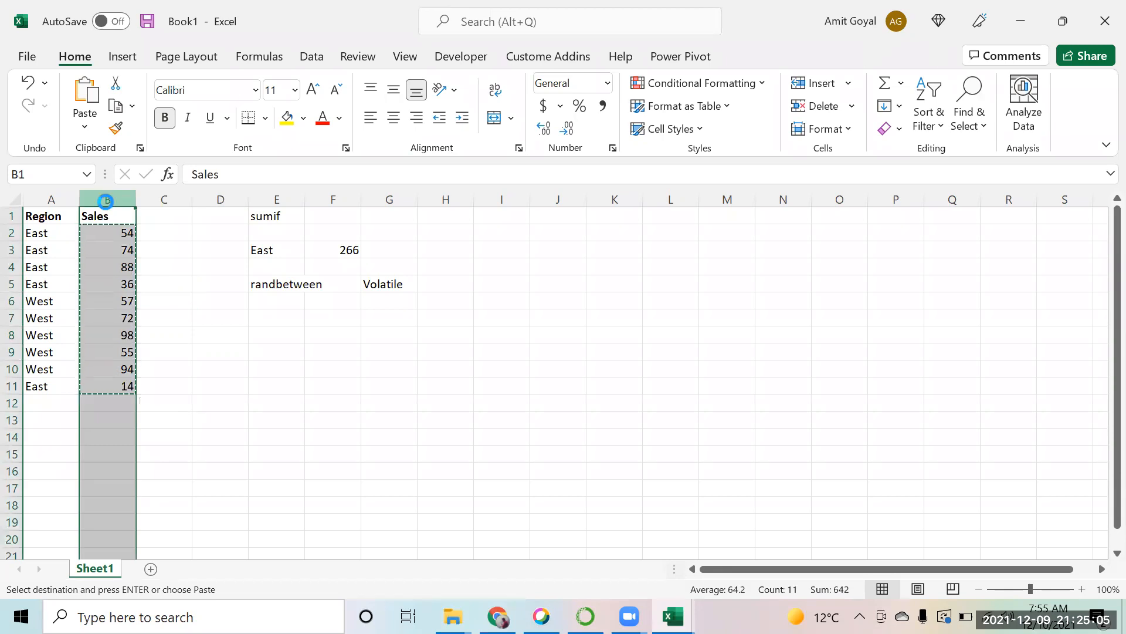
pyautogui.hotkey('ctrl', 'shift', '+')
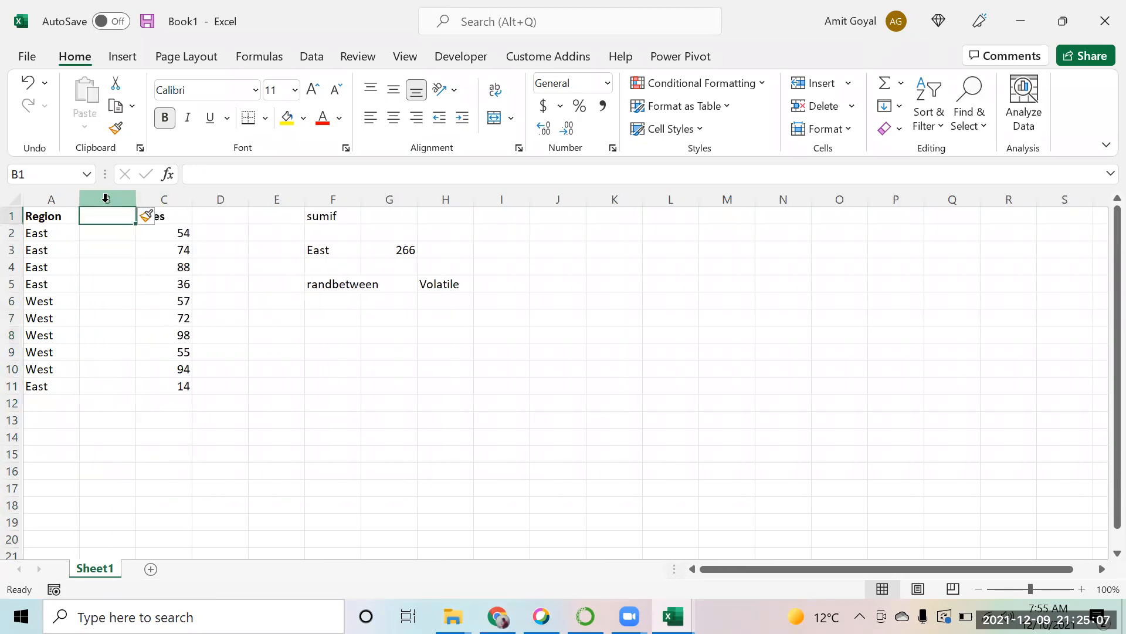
pyautogui.write('Sale')
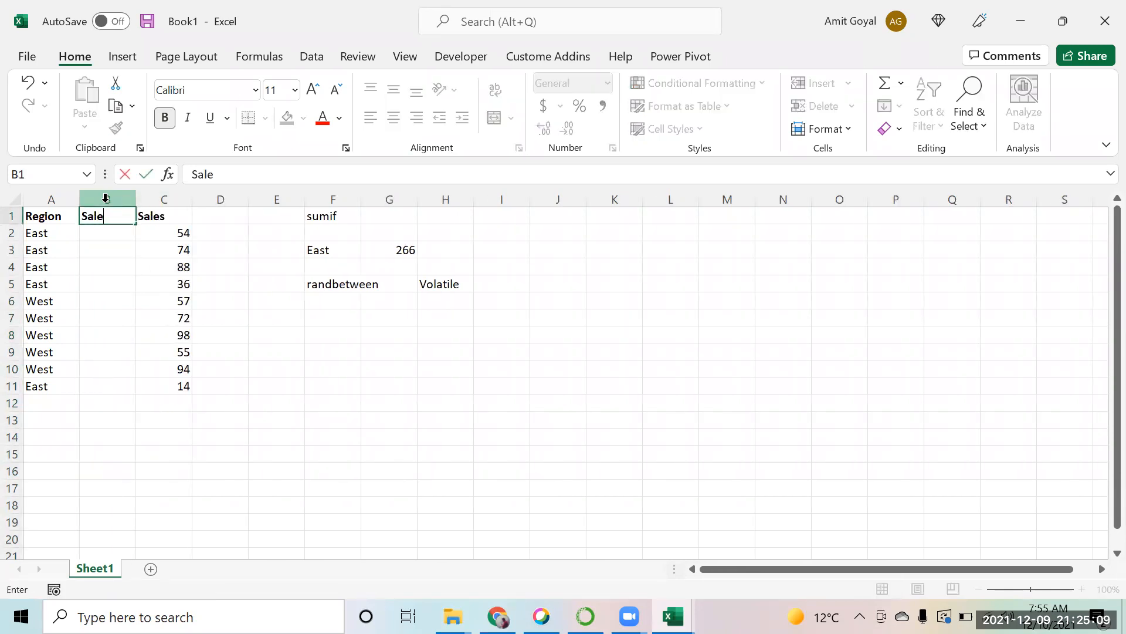
pyautogui.write('s Person')
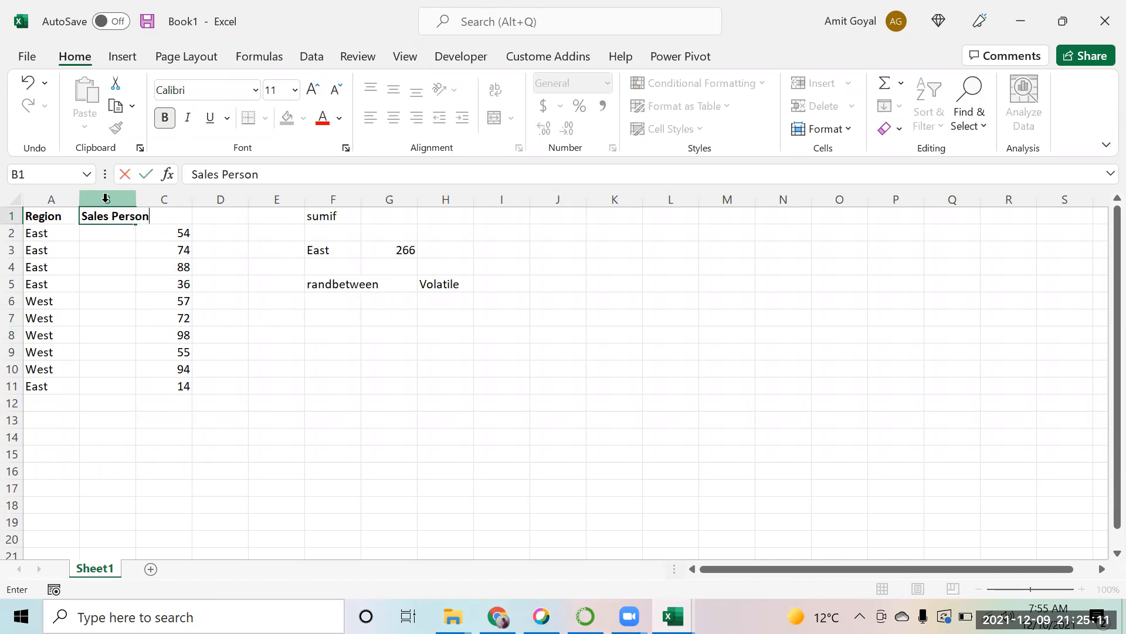
pyautogui.press('Return')
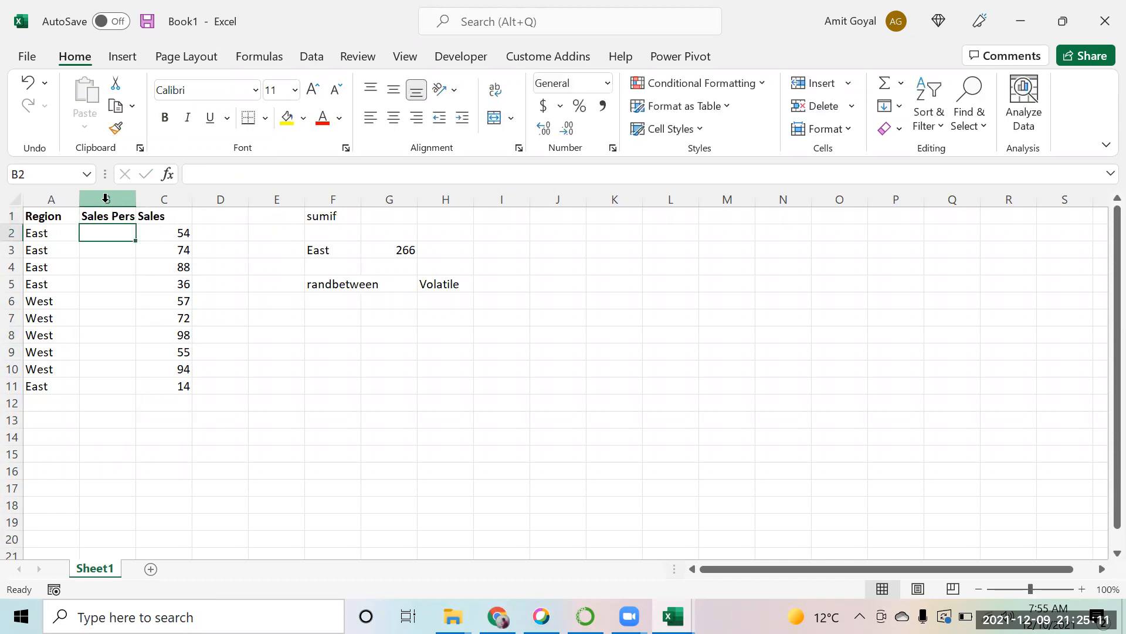
pyautogui.doubleClick(135, 200)
# Enter A as the sales person in B2 and fill it down through B4.
pyautogui.write('A')
pyautogui.hotkey('ctrl', 'Return')
pyautogui.hotkey('shift', 'Down')
pyautogui.hotkey('shift', 'Down')
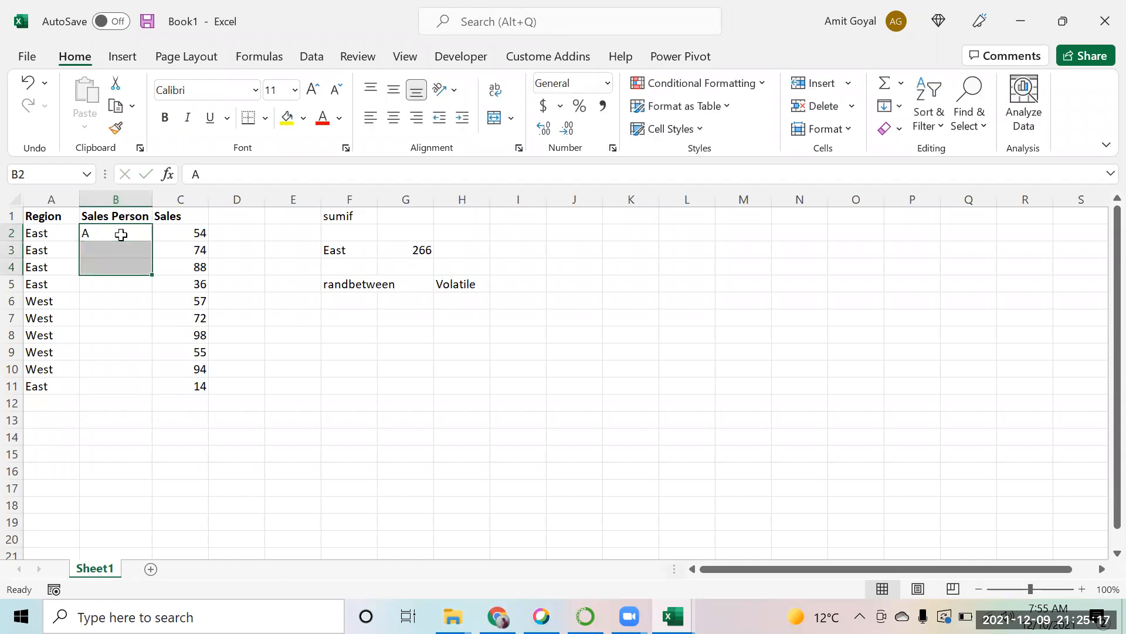
pyautogui.hotkey('ctrl', 'd')
pyautogui.hotkey('ctrl', 'Down')
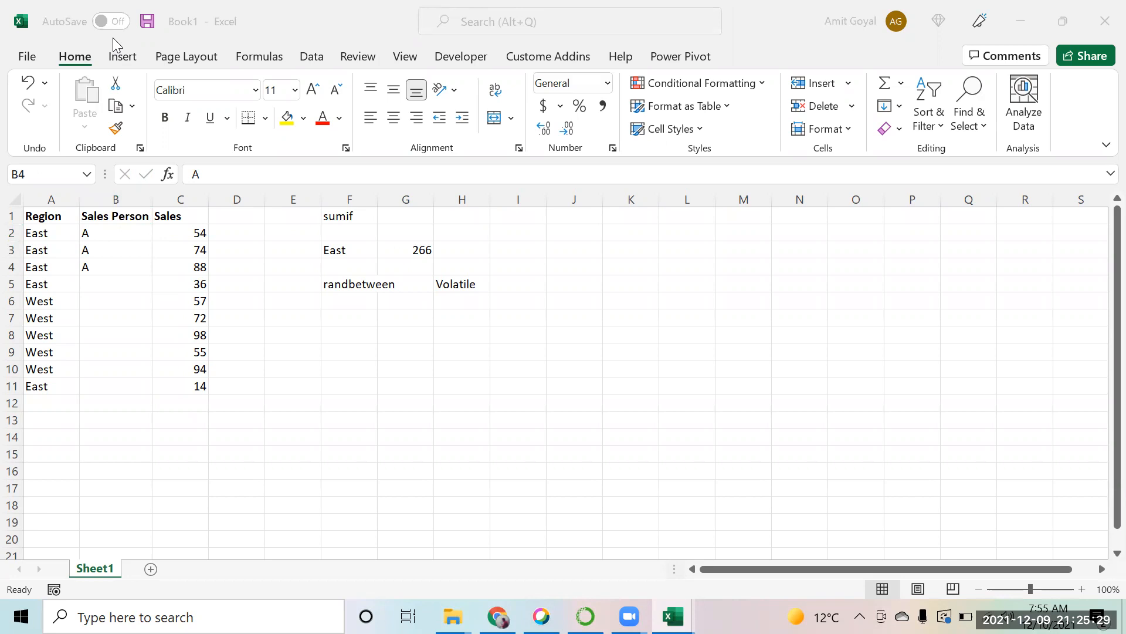
# Enter B as the sales person in B5 and fill it down through B8.
pyautogui.click(96, 283)
pyautogui.write('B')
pyautogui.press('Return')
pyautogui.moveTo(91, 282); pyautogui.dragTo(92, 299)
pyautogui.hotkey('shift', 'Down')
pyautogui.hotkey('shift', 'Down')
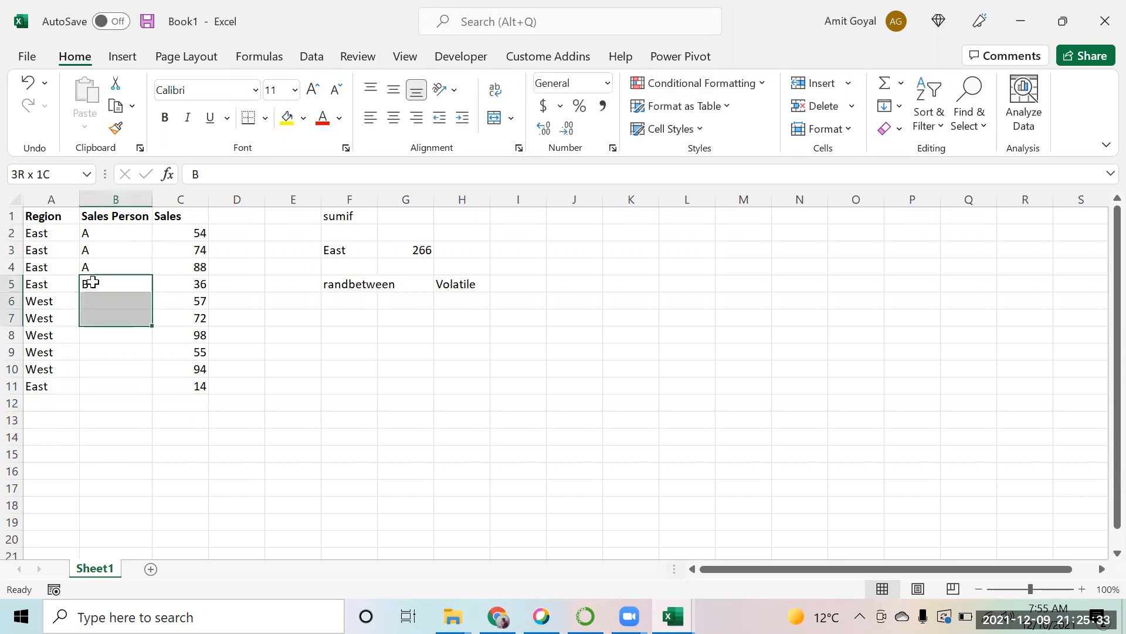
pyautogui.hotkey('ctrl', 'd')
pyautogui.hotkey('ctrl', 'Down')
# Enter A as the sales person in B9 and fill it down through B11.
pyautogui.press('Down')
pyautogui.write('A')
pyautogui.hotkey('shift', 'Down')
pyautogui.hotkey('shift', 'Down')
pyautogui.hotkey('ctrl', 'd')
pyautogui.hotkey('ctrl', 'Down')
# Enter the lookup criteria A in F8 and East in G8.
pyautogui.press('Down')
pyautogui.press('Down')
pyautogui.press('Right')
pyautogui.press('Right')
pyautogui.press('Up')
pyautogui.press('Right')
pyautogui.press('Right')
pyautogui.press('Up')
pyautogui.press('Up')
pyautogui.press('Up')
pyautogui.press('Right')
pyautogui.press('Left')
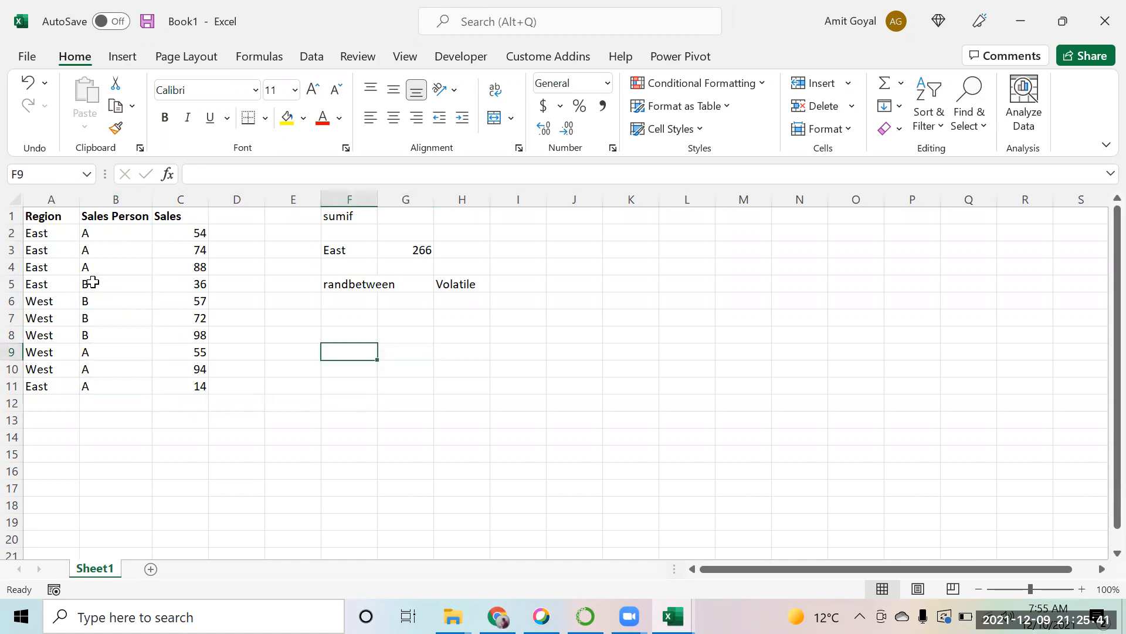
pyautogui.press('Up')
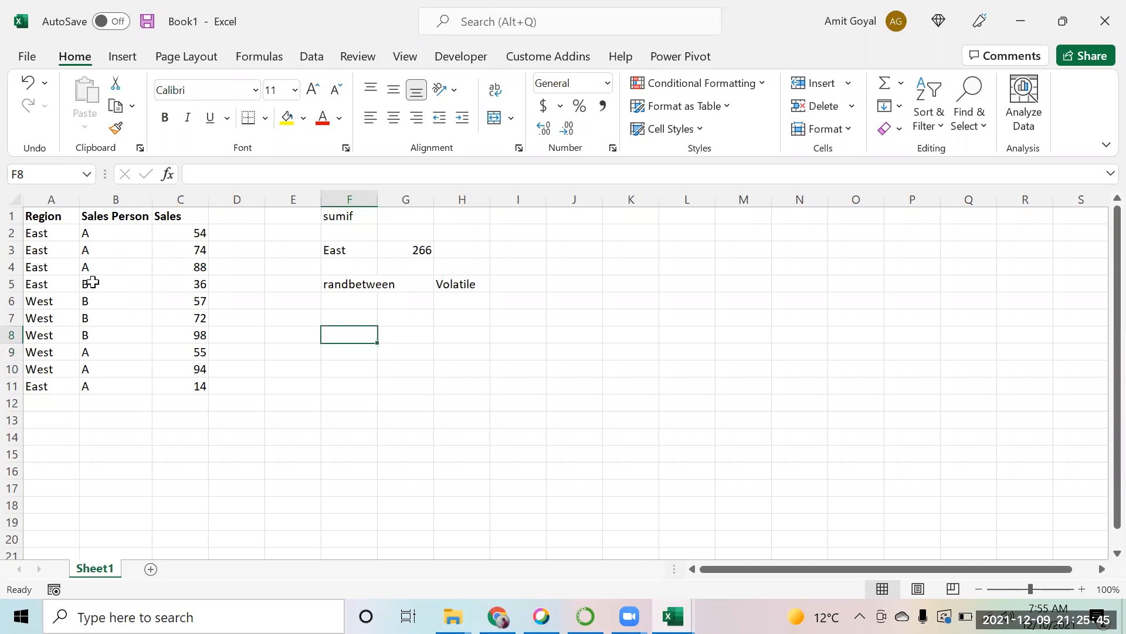
pyautogui.write('A')
pyautogui.press('Tab')
pyautogui.write('East')
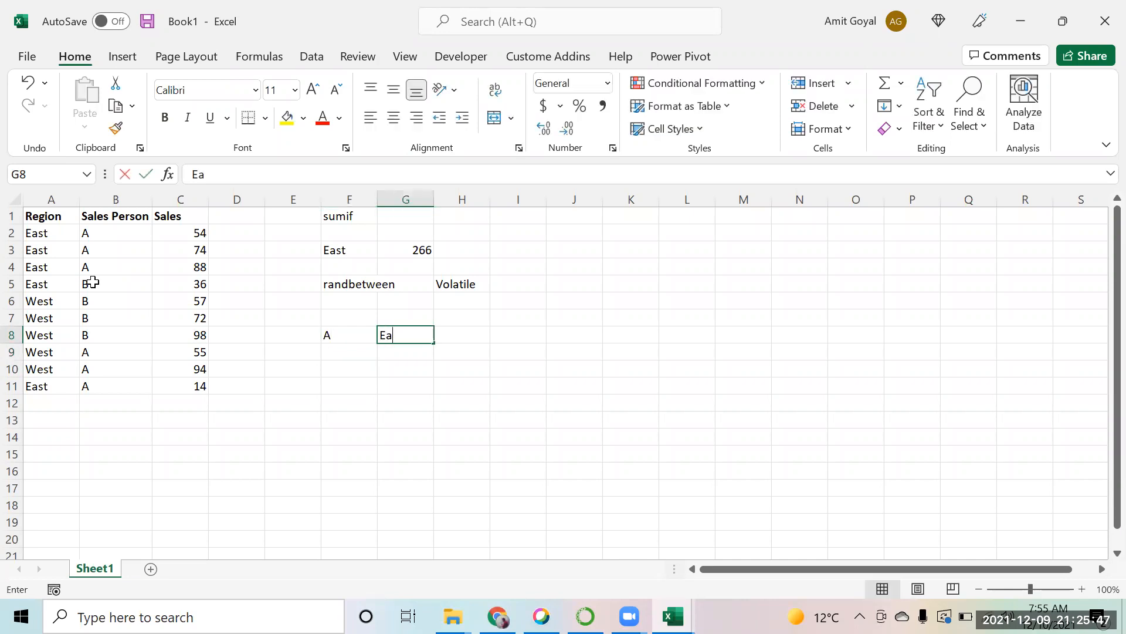
pyautogui.press('Return')
# Start a SUMIFS formula in H8 with the Sales values C2:C11 as the sum range.
pyautogui.press('Up')
pyautogui.press('Right')
pyautogui.press('Right')
pyautogui.press('Left')
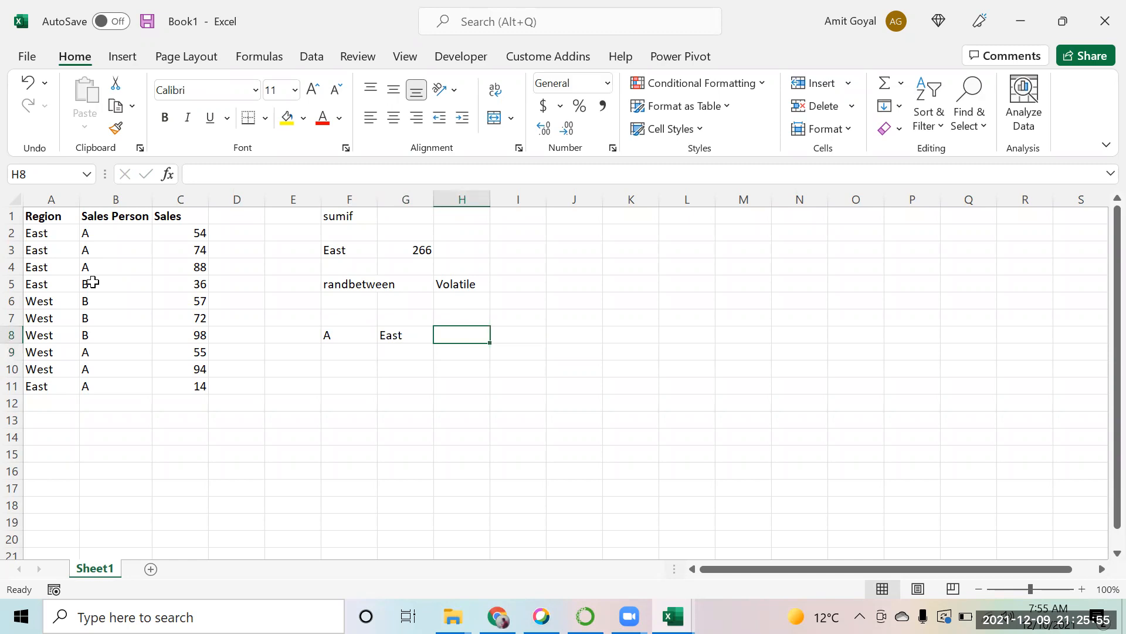
pyautogui.write('=sumi')
pyautogui.press('Down')
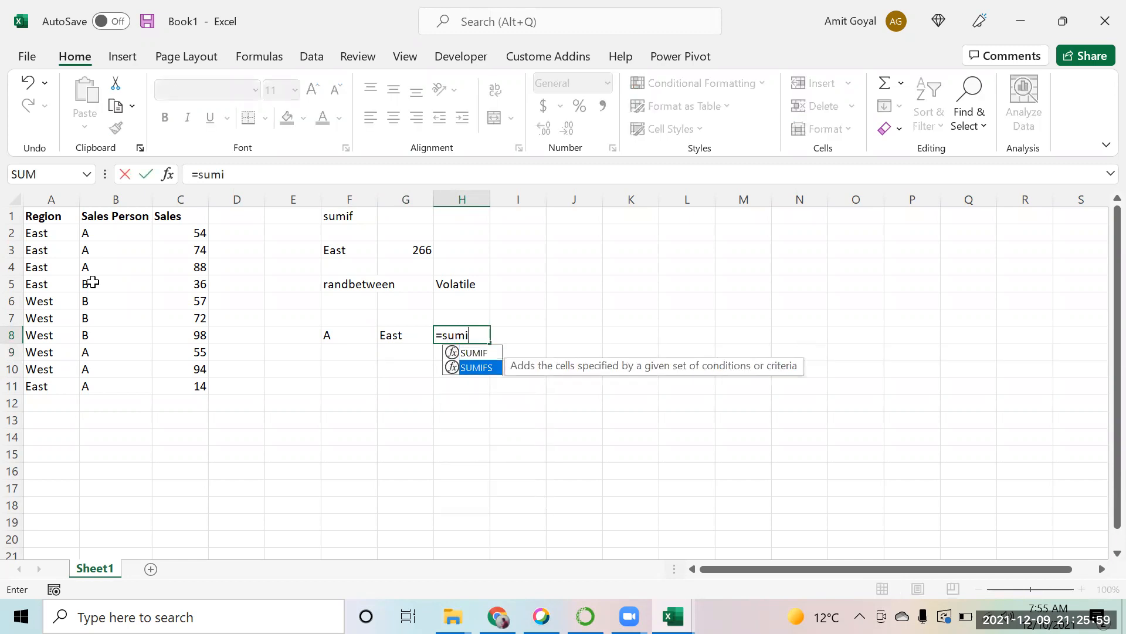
pyautogui.press('Tab')
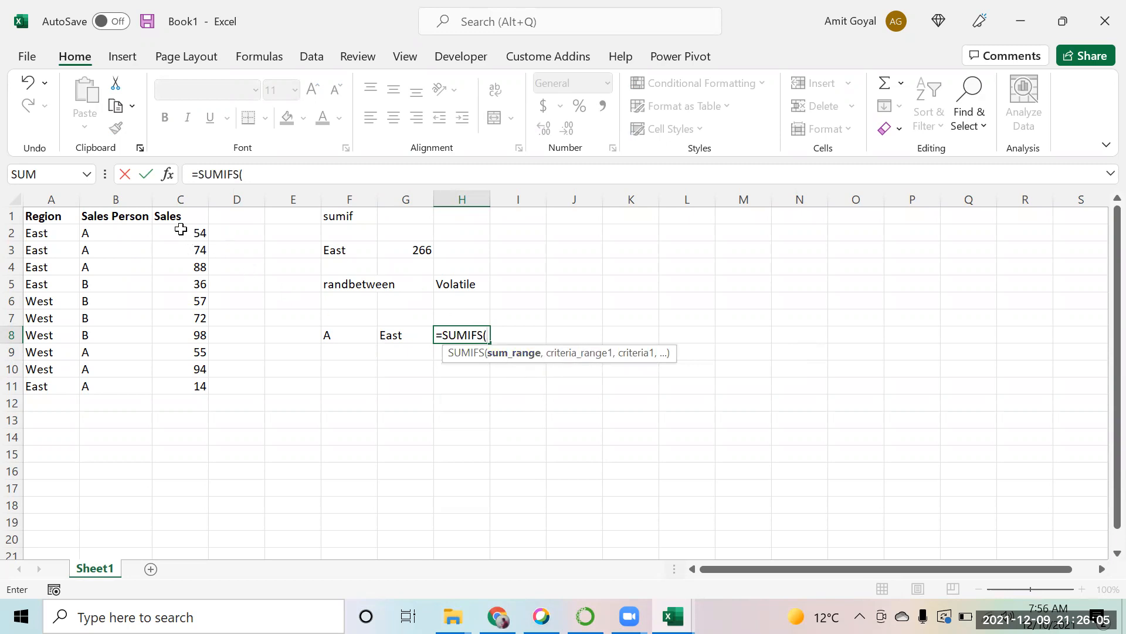
pyautogui.moveTo(183, 231); pyautogui.dragTo(198, 395)
pyautogui.write(',')
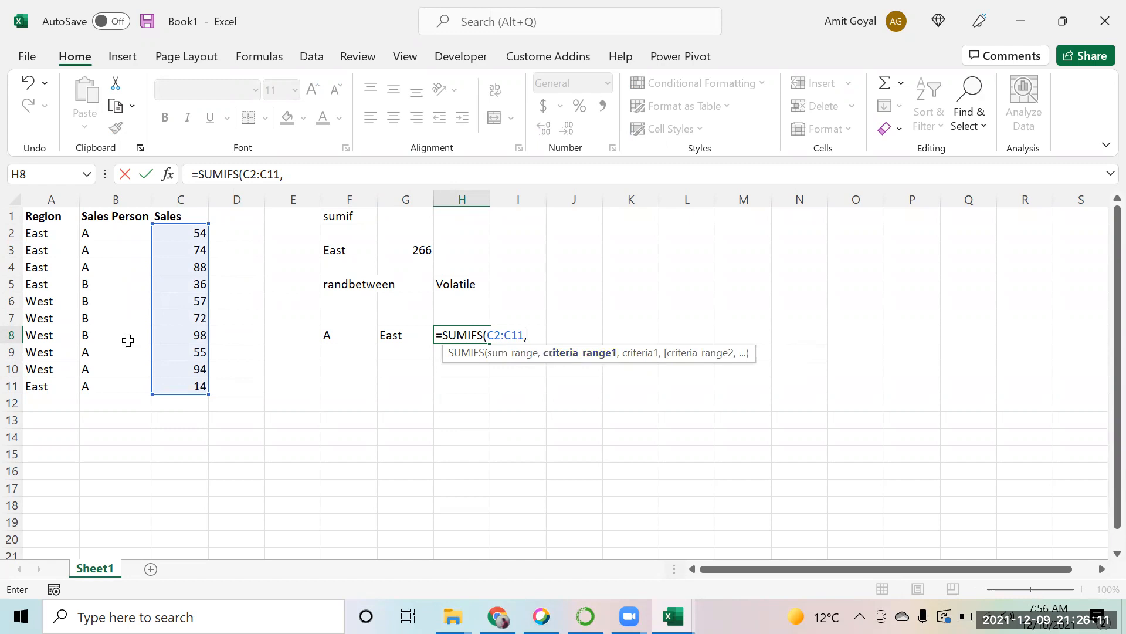
# Add the Sales Person range B2:B11 with F8 as the first criteria pair of the SUMIFS formula.
pyautogui.moveTo(99, 232); pyautogui.dragTo(107, 384)
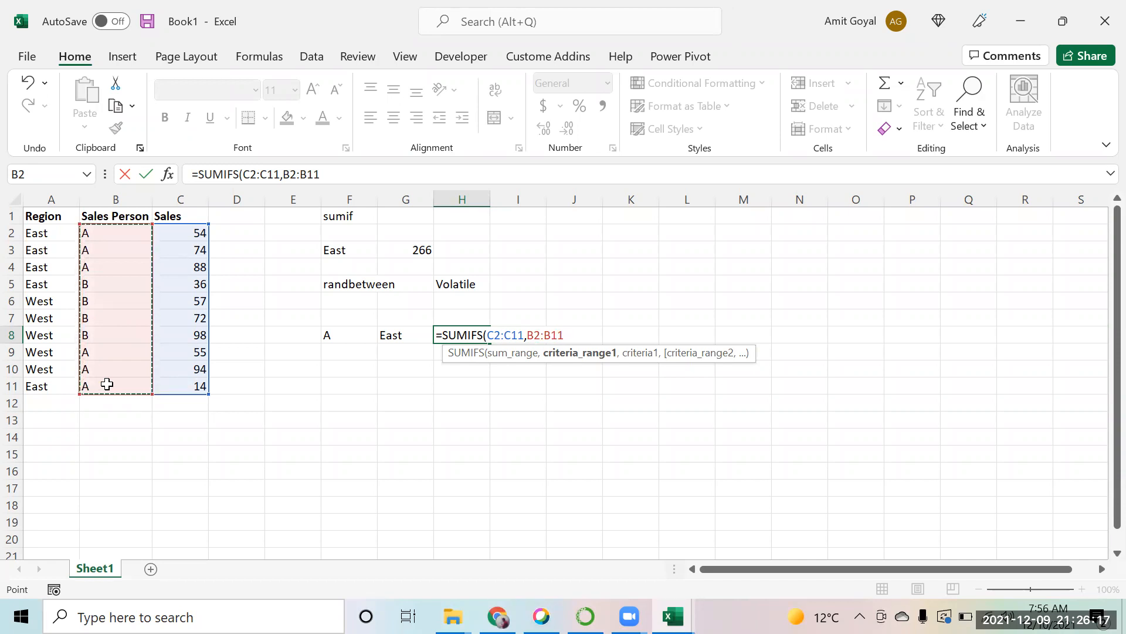
pyautogui.write(',')
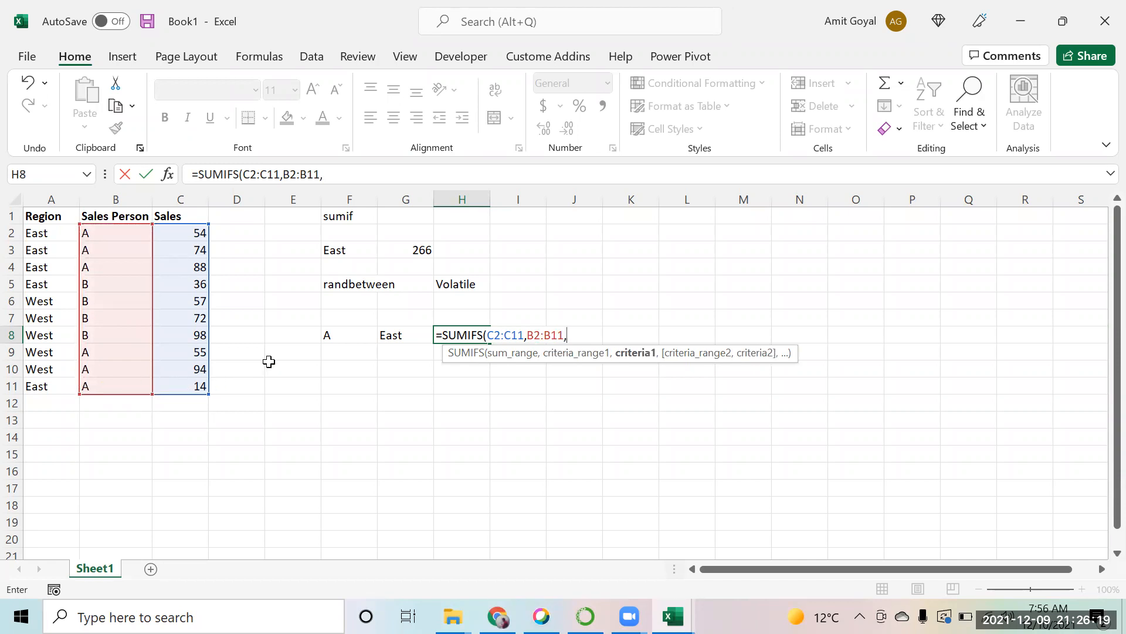
pyautogui.click(344, 333)
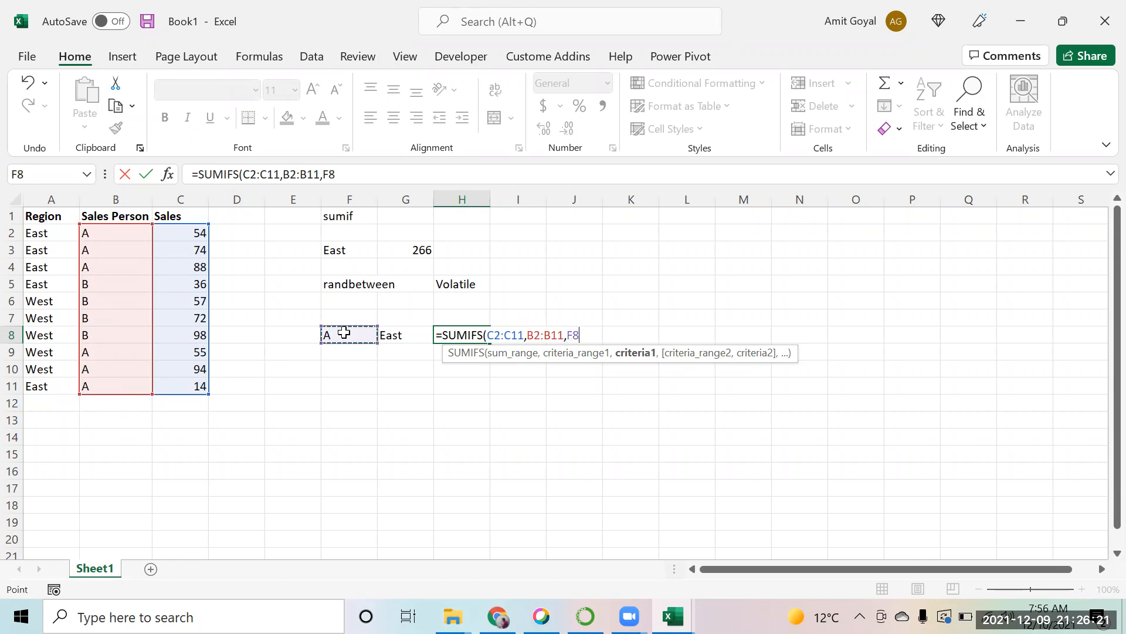
pyautogui.write(',')
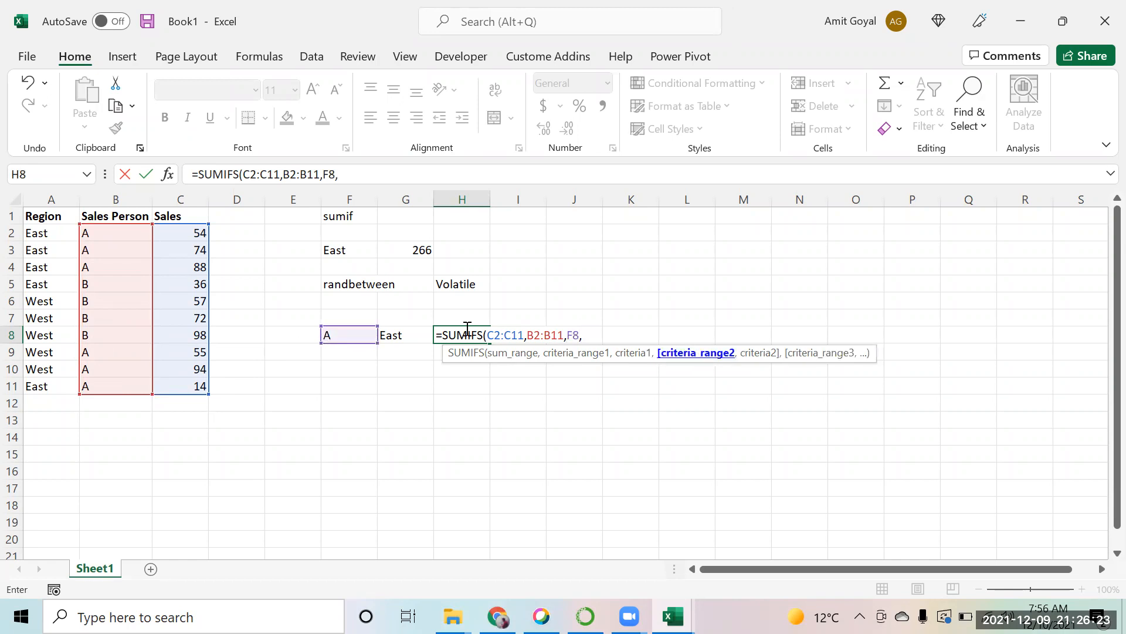
# Add the Region range A2:A11 with G8 as the second criteria pair and complete the SUMIFS formula in H8.
pyautogui.click(46, 234)
pyautogui.moveTo(44, 286); pyautogui.dragTo(46, 385)
pyautogui.write(',')
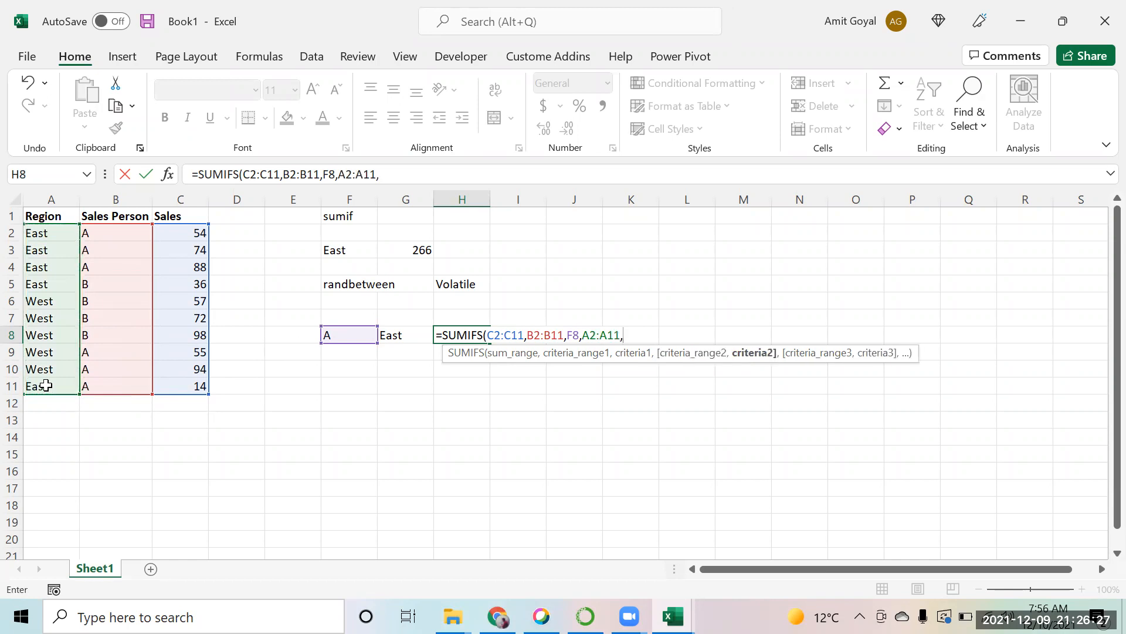
pyautogui.click(402, 335)
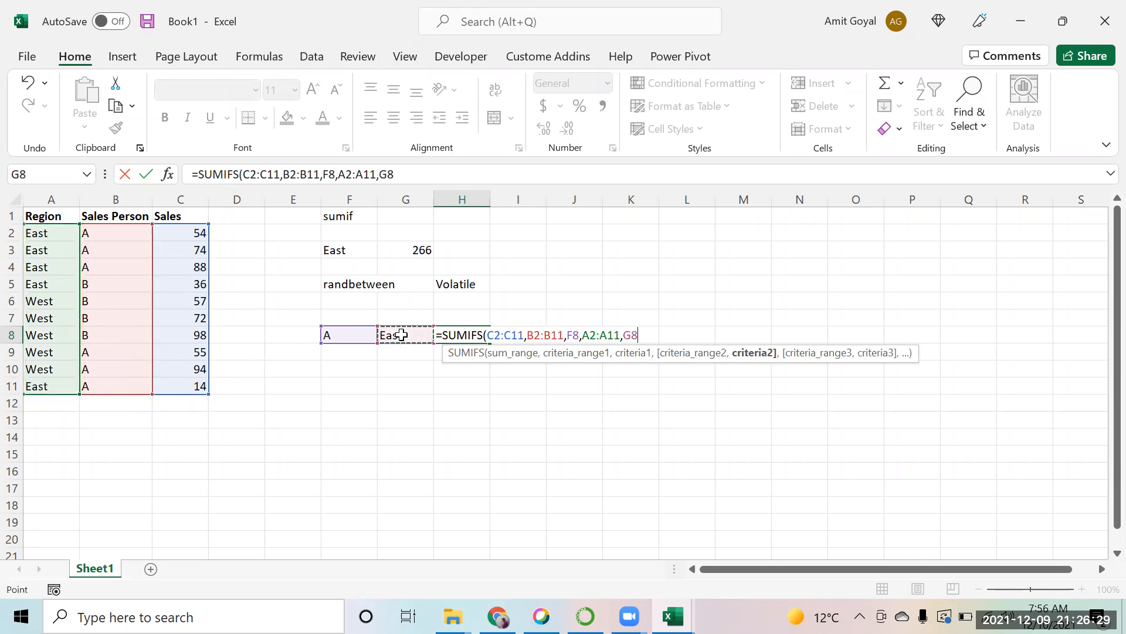
pyautogui.write(')')
pyautogui.press('Return')
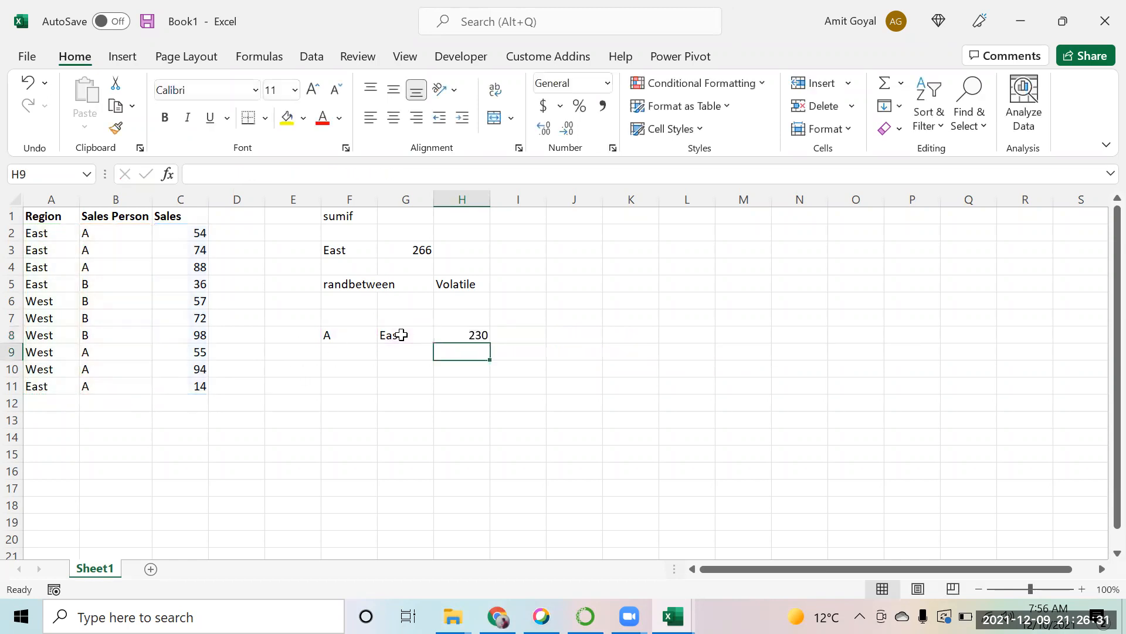
pyautogui.press('Up')
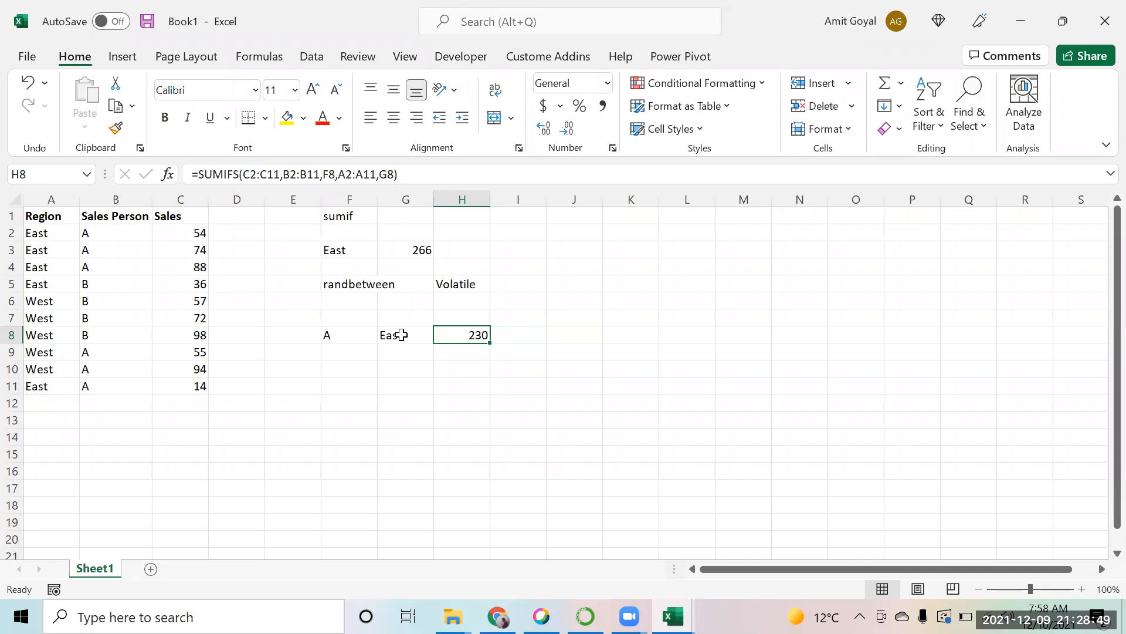
# Copy the Sales values in C2:C11 and paste only their values in place with Paste Special.
pyautogui.click(177, 228)
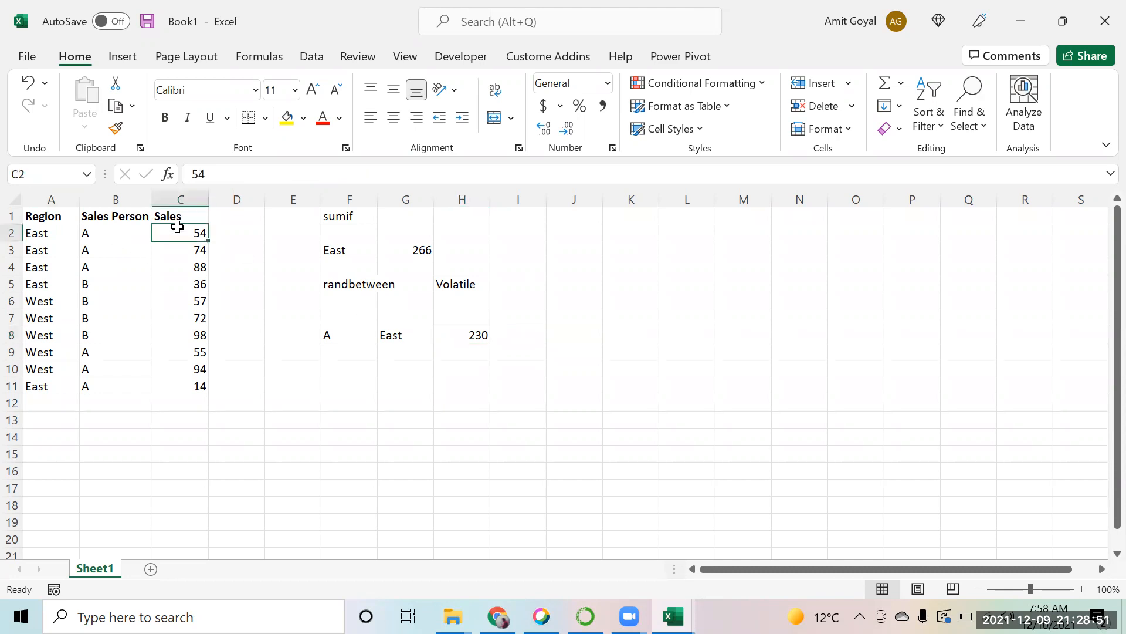
pyautogui.hotkey('ctrl', 'shift', 'Down')
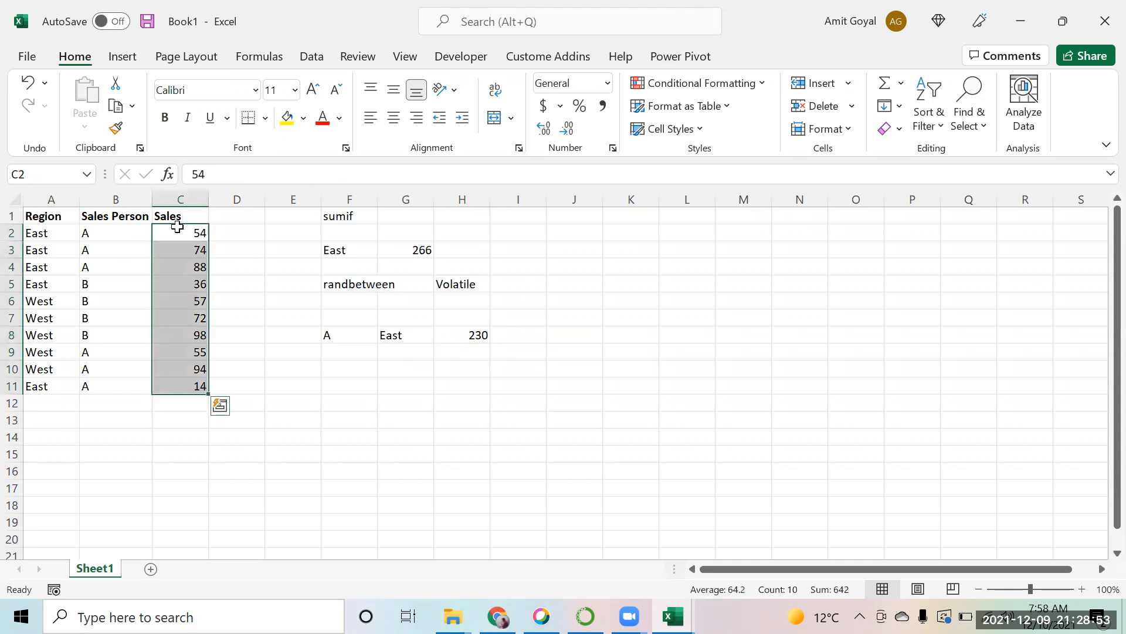
pyautogui.hotkey('ctrl', 'q')
pyautogui.press('Escape')
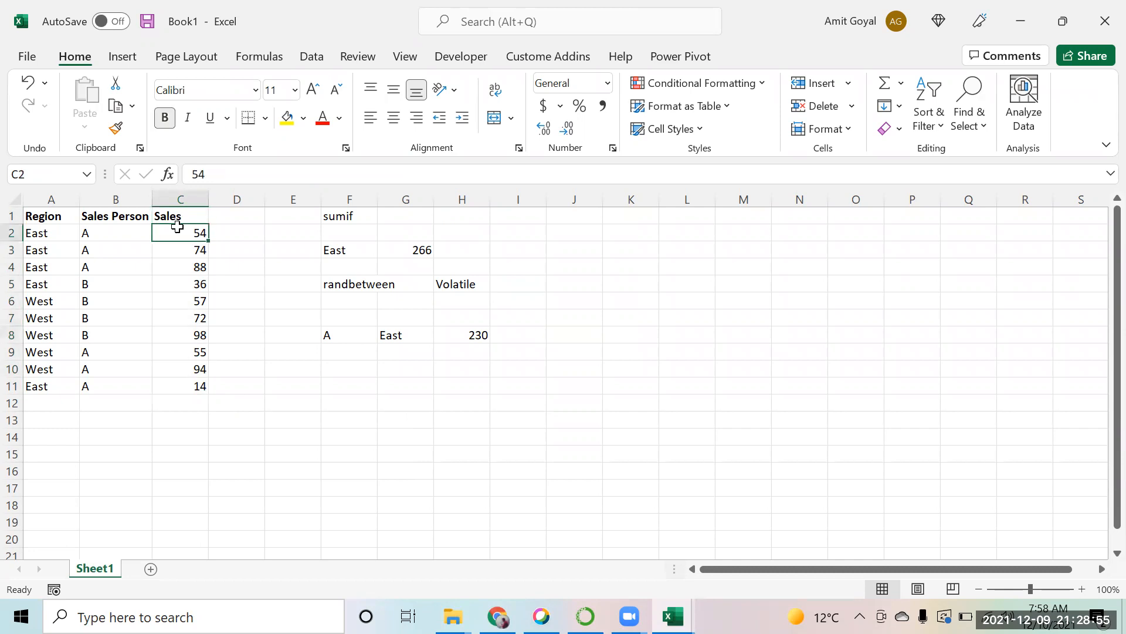
pyautogui.hotkey('ctrl', 'c')
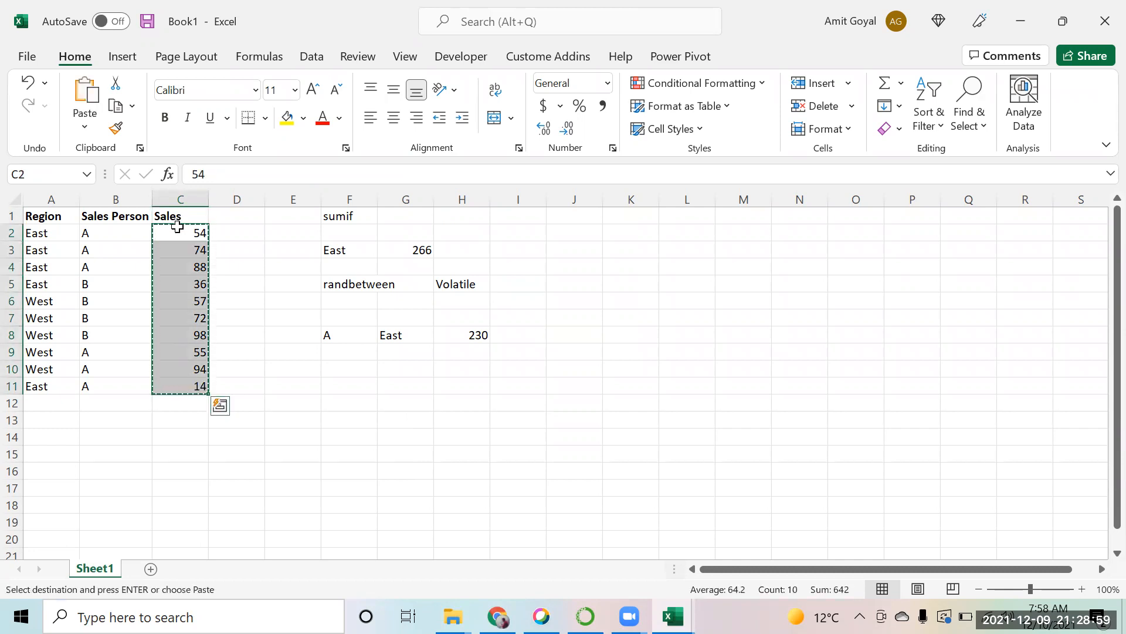
pyautogui.hotkey('alt', 'e')
pyautogui.press('s')
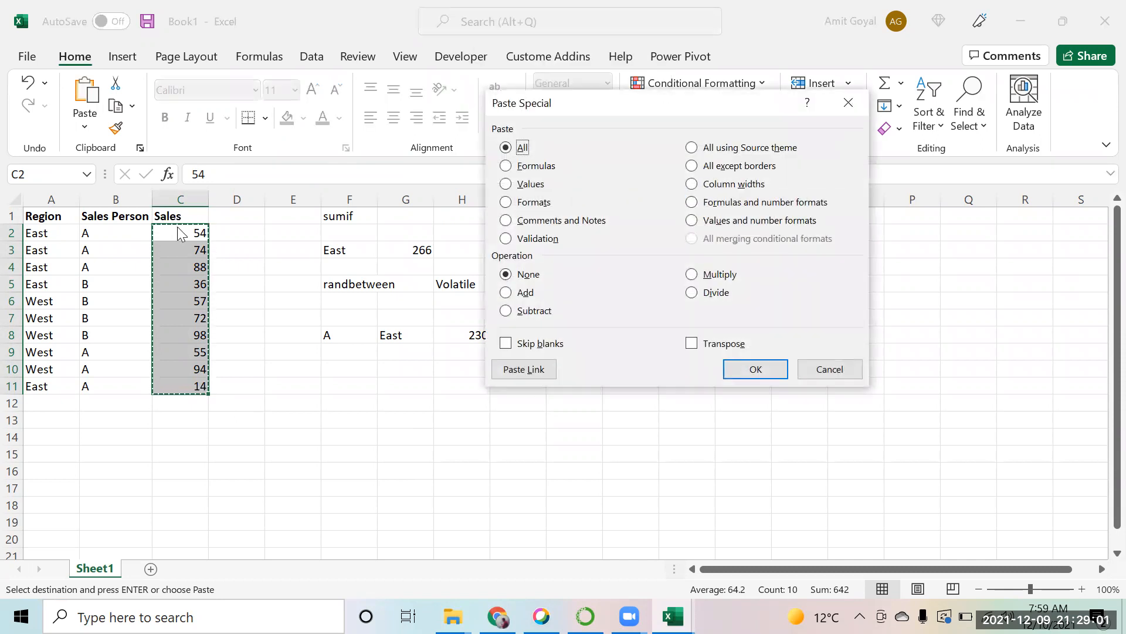
pyautogui.press('v')
pyautogui.press('Return')
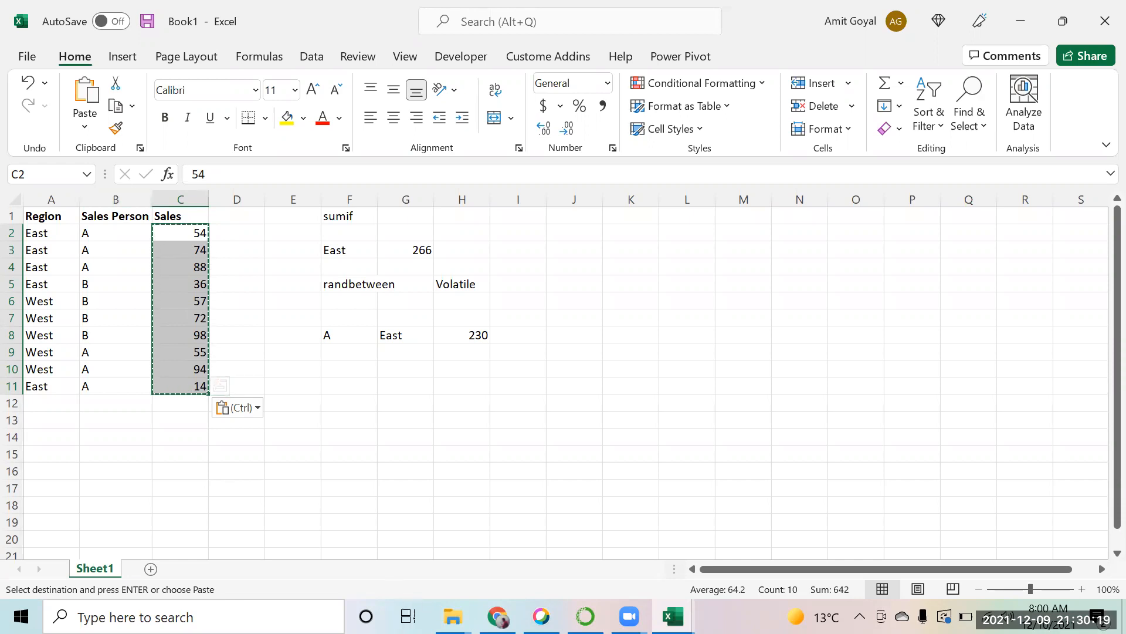
# Open the Session File workbook from the Excel folder in File Explorer and go to its Superstore sheet.
pyautogui.moveTo(452, 616)
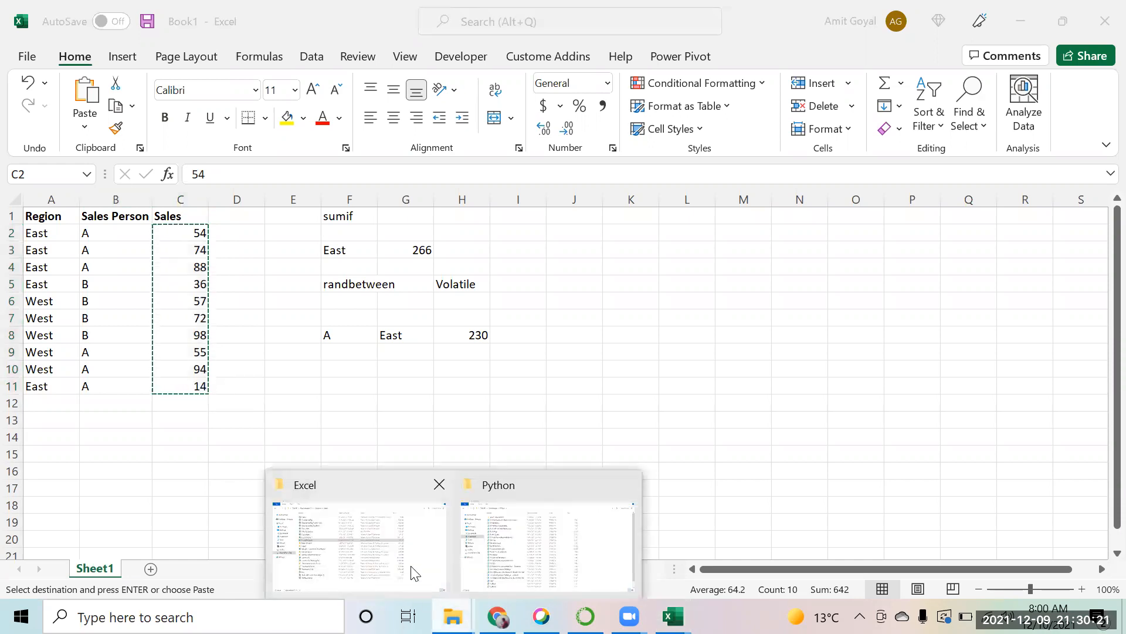
pyautogui.click(360, 543)
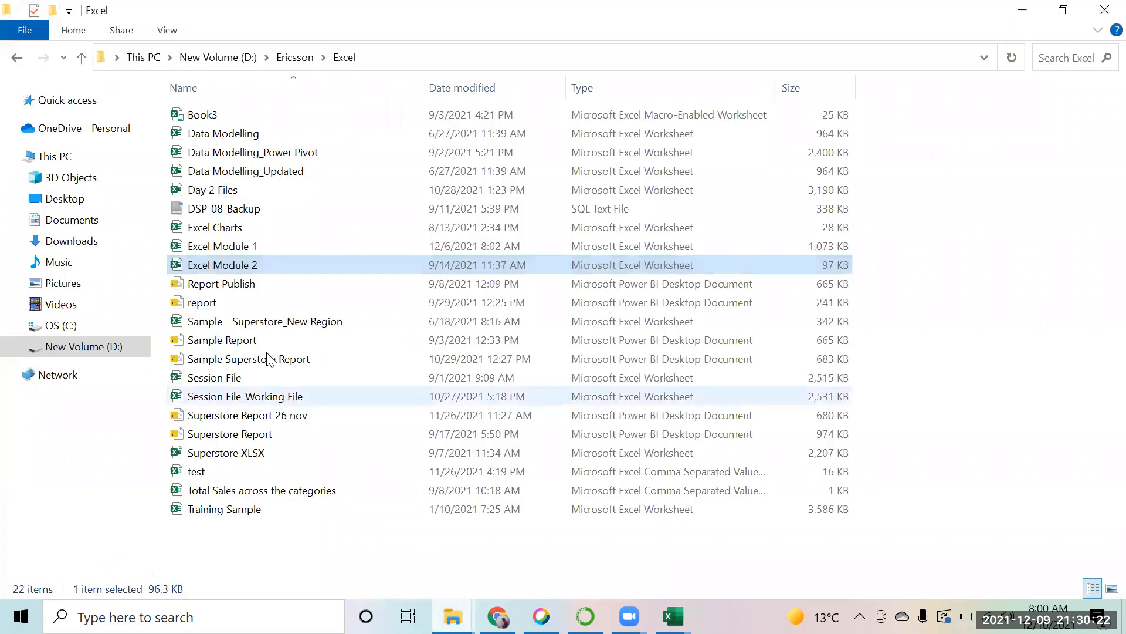
pyautogui.click(228, 377)
pyautogui.doubleClick(227, 377)
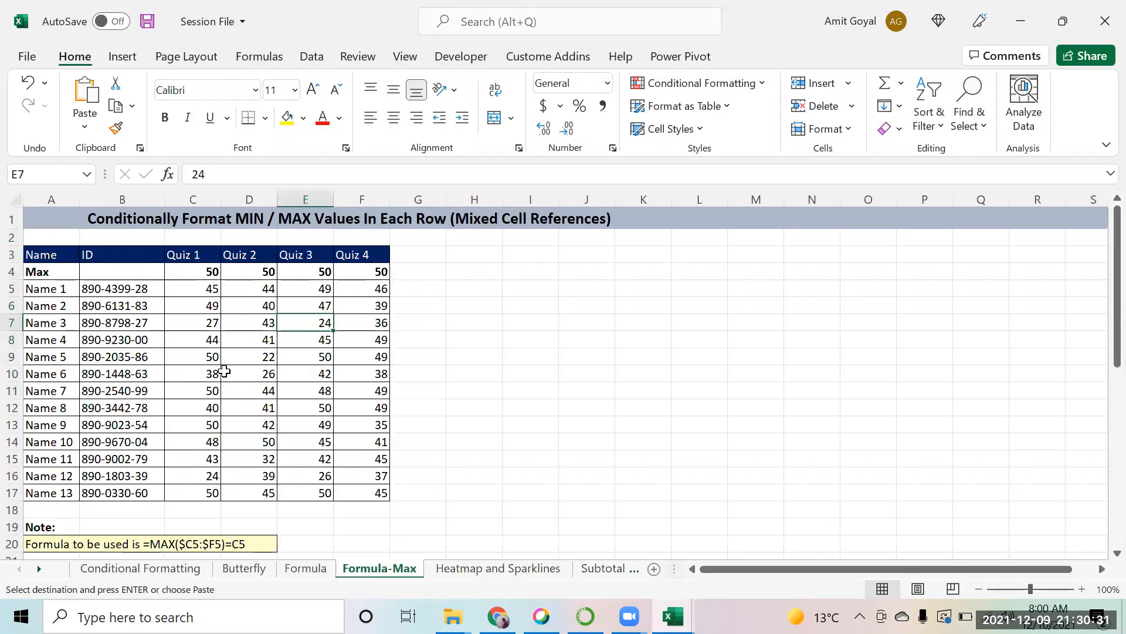
pyautogui.click(594, 568)
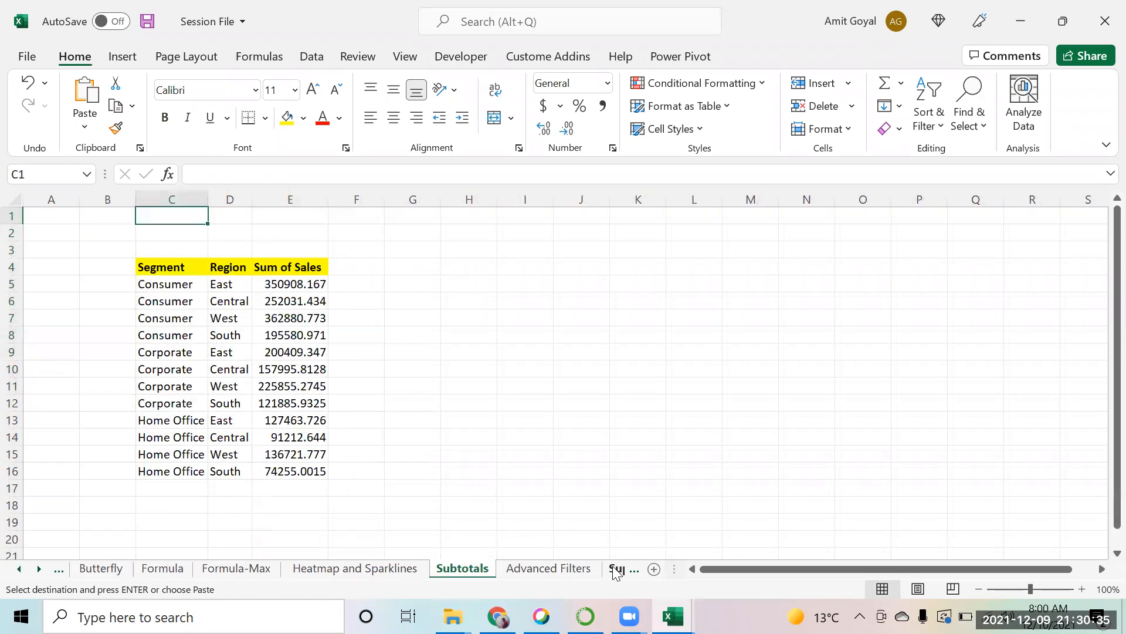
pyautogui.click(613, 569)
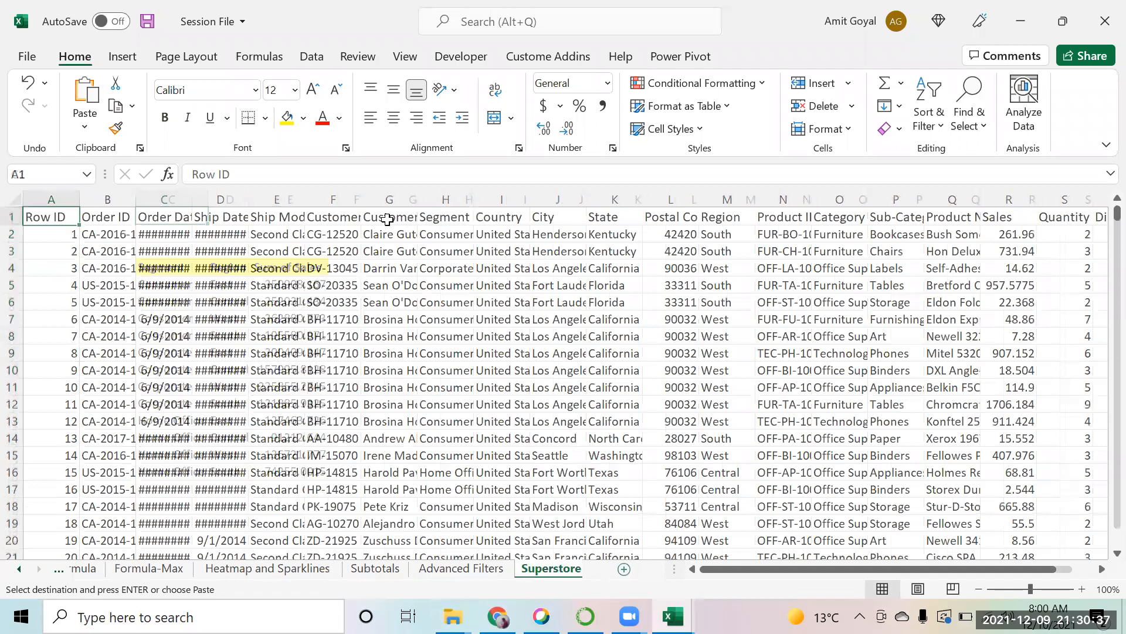
# Autofit the widths of the Superstore Data columns from Row ID through Profit.
pyautogui.click(446, 217)
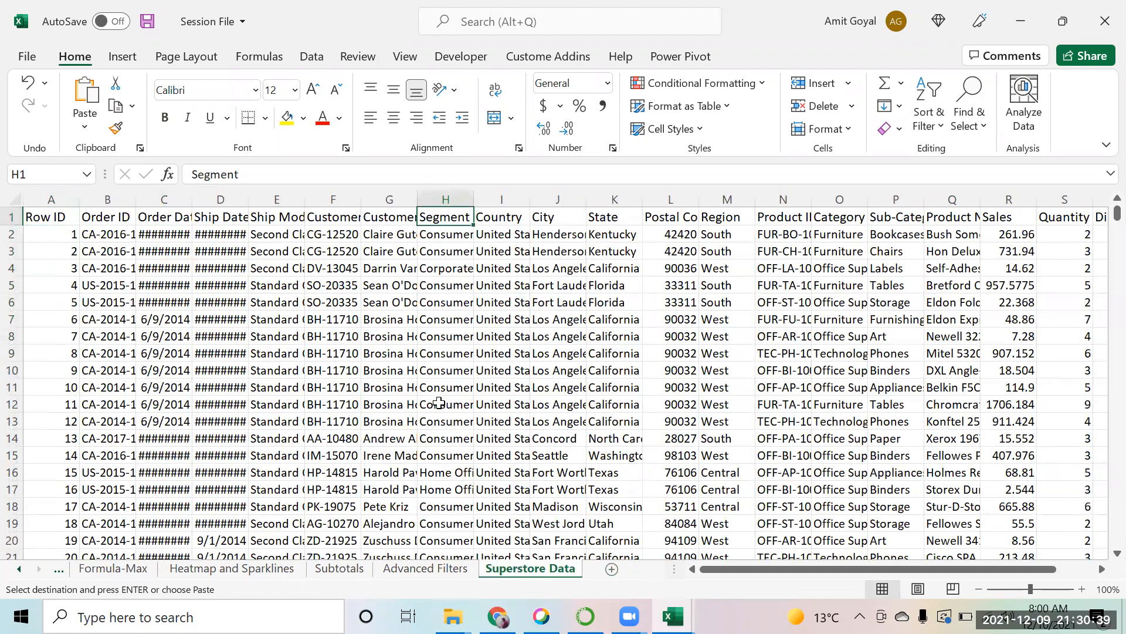
pyautogui.click(62, 218)
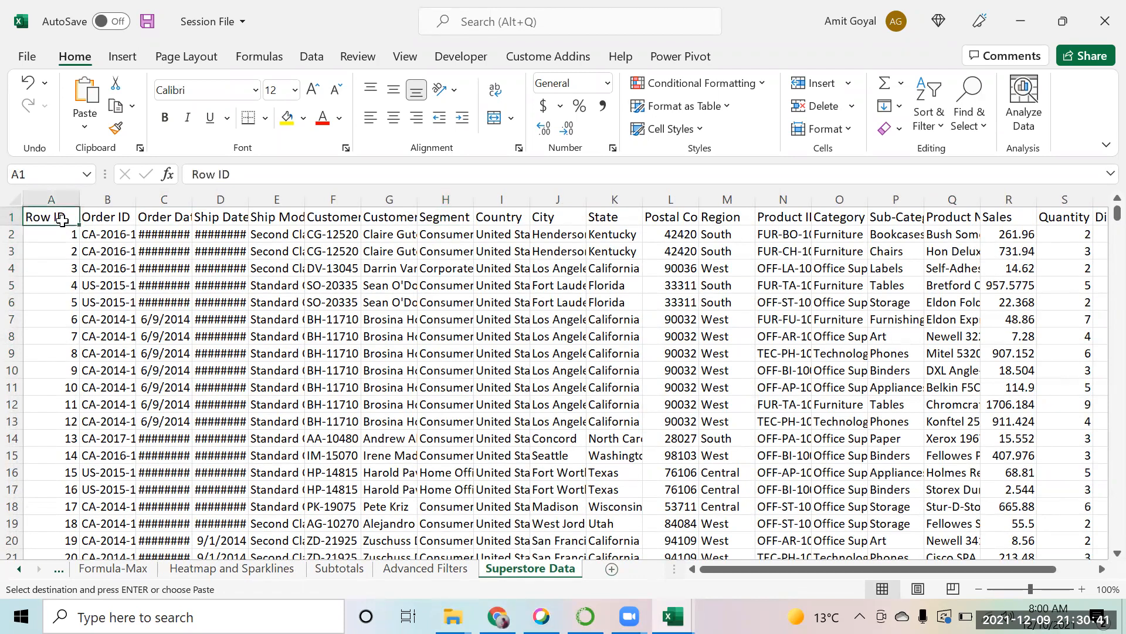
pyautogui.hotkey('ctrl', 'shift', 'Right')
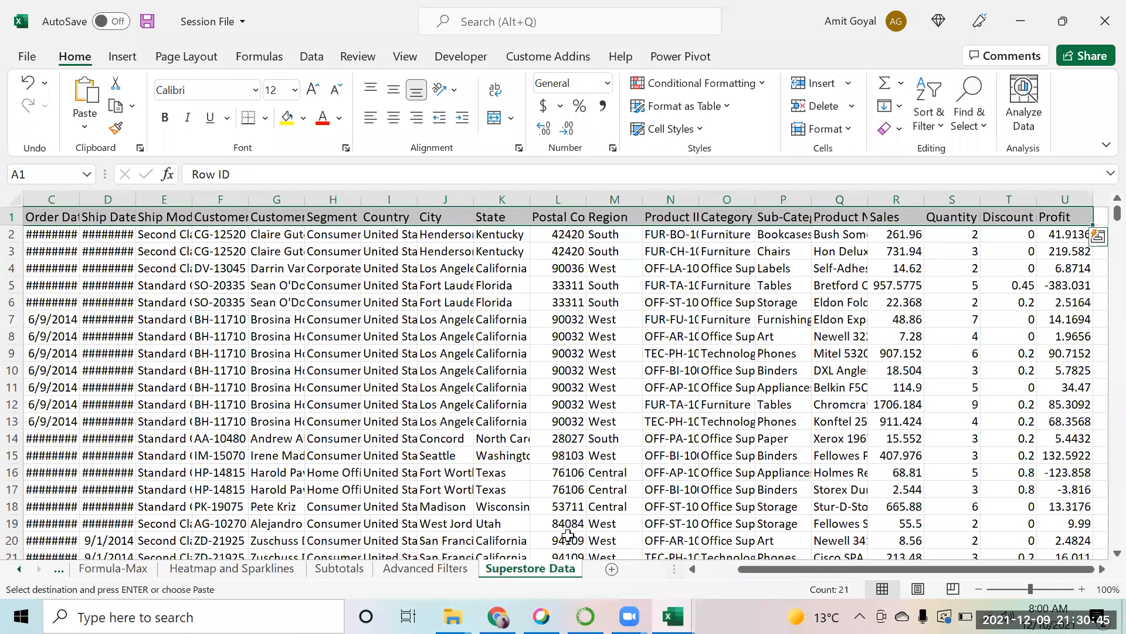
pyautogui.hotkey('alt', 'h')
pyautogui.press('o')
pyautogui.press('i')
# Add a new worksheet and enter the title Data Validation in A1, formatted bold and italic.
pyautogui.click(611, 570)
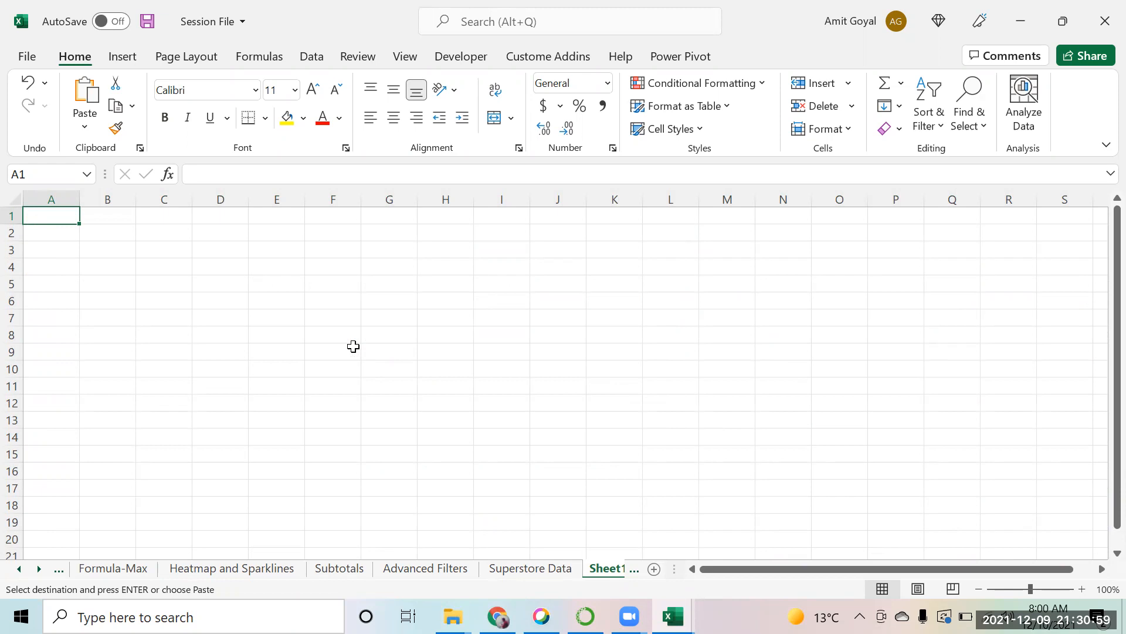
pyautogui.write('Data V')
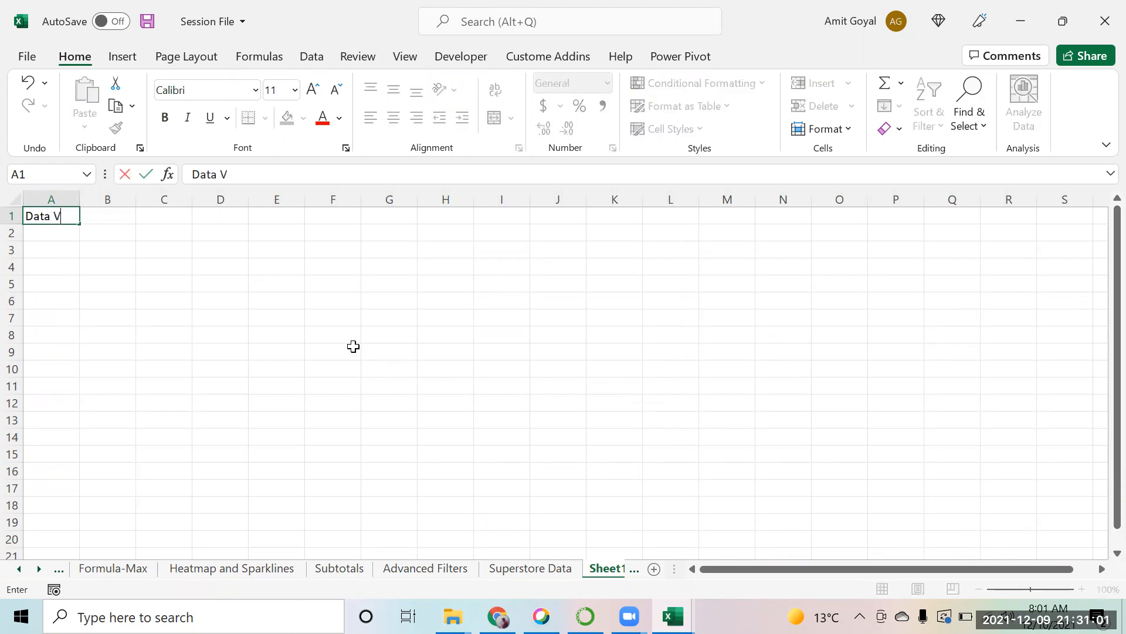
pyautogui.write('alidation')
pyautogui.press('Return')
pyautogui.press('Up')
pyautogui.hotkey('ctrl', 'b')
pyautogui.hotkey('ctrl', 'i')
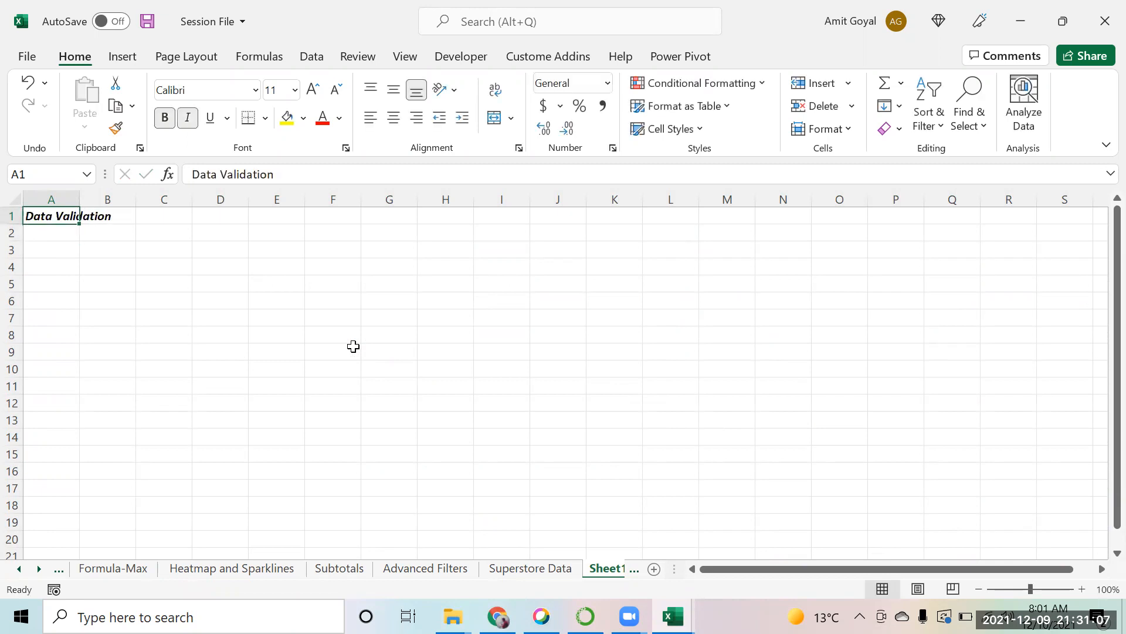
pyautogui.press('Down')
pyautogui.press('Right')
pyautogui.press('Down')
pyautogui.press('Left')
pyautogui.press('Up')
pyautogui.press('Up')
pyautogui.press('Down')
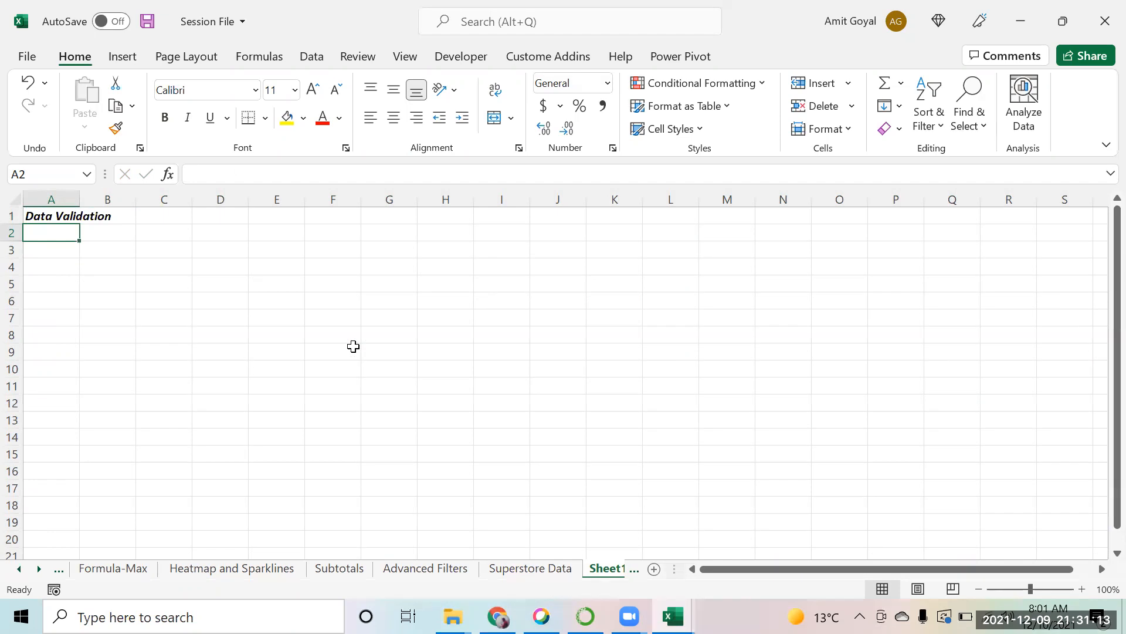
pyautogui.press('Down')
pyautogui.press('Down')
pyautogui.press('Down')
pyautogui.press('Up')
pyautogui.press('Up')
pyautogui.press('Up')
# Enter the table headers ID, Name and Gender in A3:C3 of the new sheet.
pyautogui.press('Down')
pyautogui.write('ID')
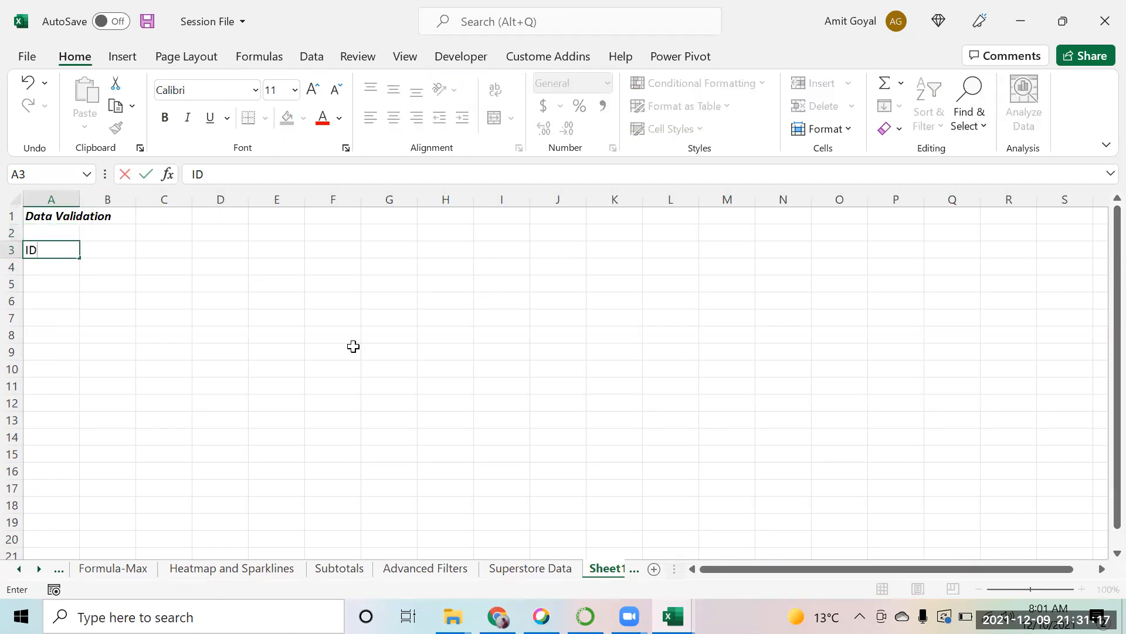
pyautogui.press('Tab')
pyautogui.write('Name')
pyautogui.press('Right')
pyautogui.write('Age')
pyautogui.press('Return')
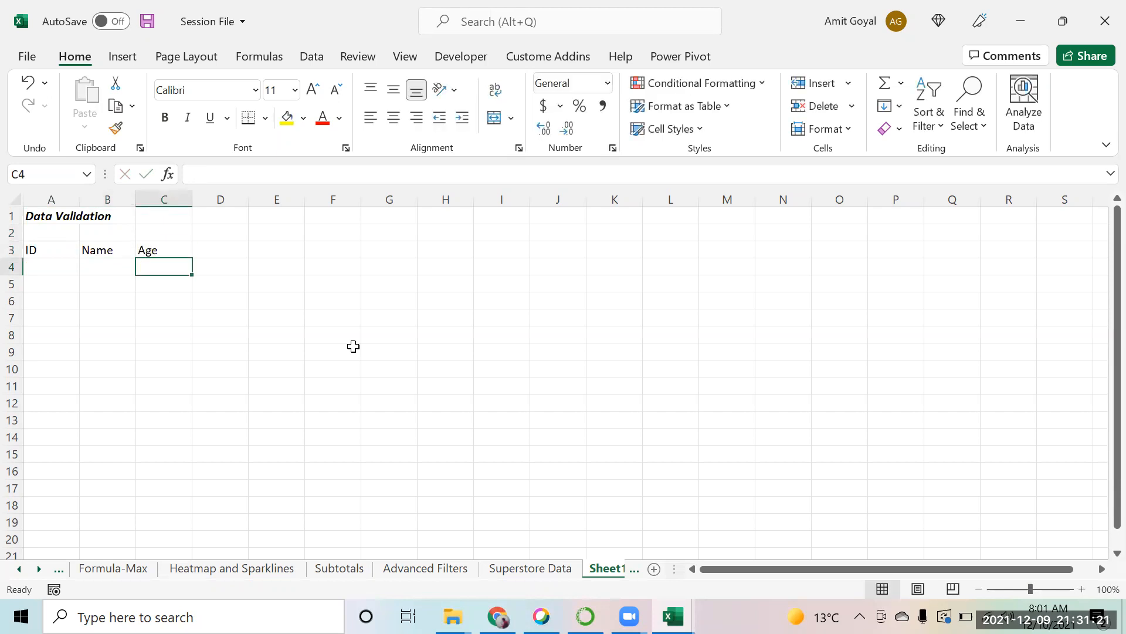
pyautogui.press('Up')
pyautogui.write('Gender')
pyautogui.press('Return')
# Enter the IDs 1, 2 and 3 in A4:A6 under the ID header.
pyautogui.press('Left')
pyautogui.press('Left')
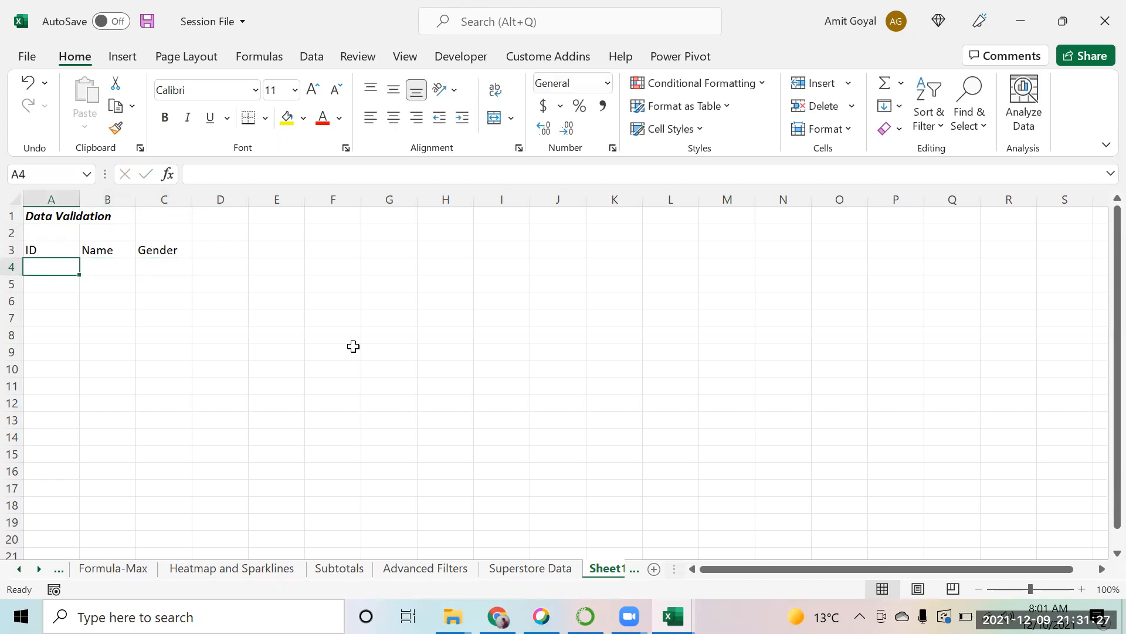
pyautogui.write('1')
pyautogui.press('Return')
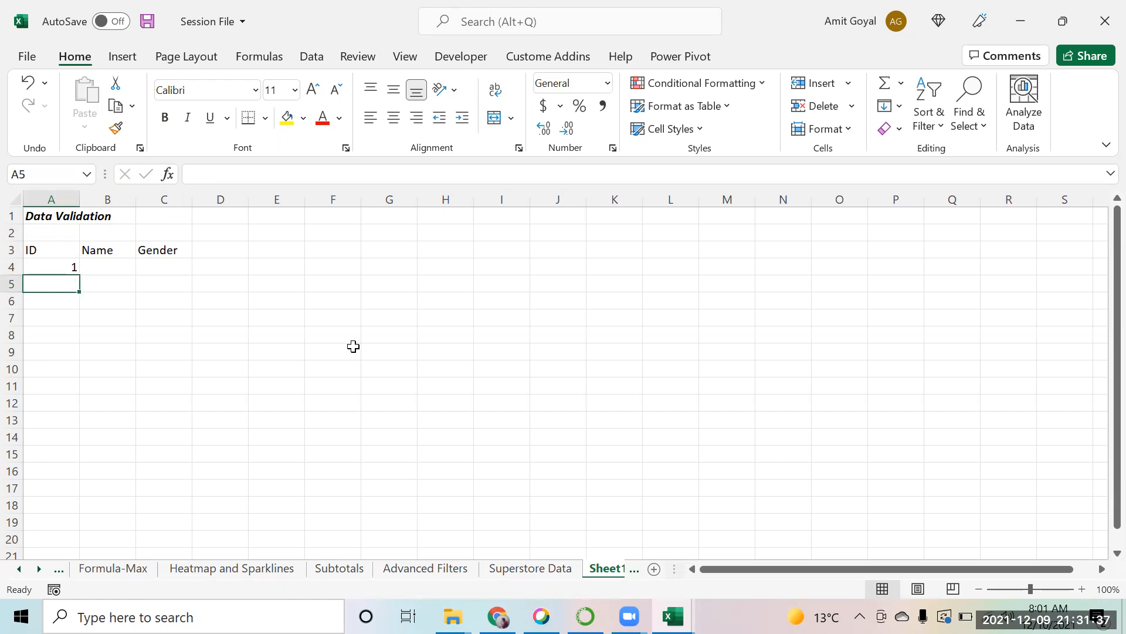
pyautogui.write('2')
pyautogui.press('Return')
pyautogui.write('3')
pyautogui.press('Return')
# Enter a sample first name for each of the three records in B4:B6.
pyautogui.press('Up')
pyautogui.press('Up')
pyautogui.press('Up')
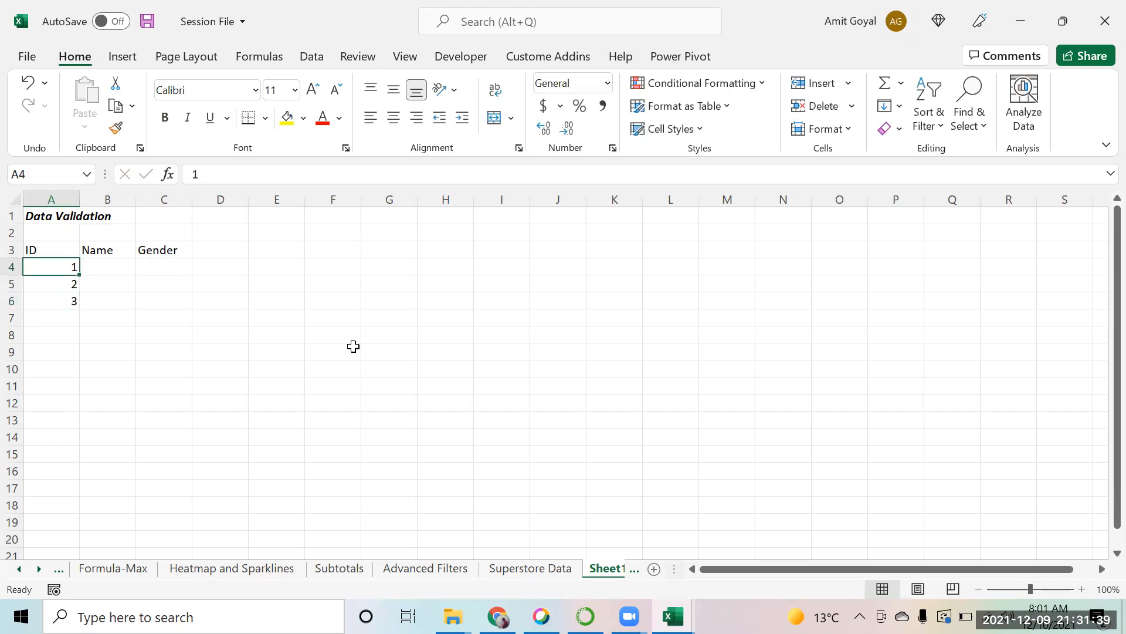
pyautogui.press('Right')
pyautogui.write('Sam')
pyautogui.press('Return')
pyautogui.write('Harry')
pyautogui.press('Return')
pyautogui.write('Jack')
pyautogui.press('Return')
# Fill the Gender cells C4:C6 with the inconsistent entries Male, M and Boy.
pyautogui.press('Up')
pyautogui.press('Up')
pyautogui.press('Up')
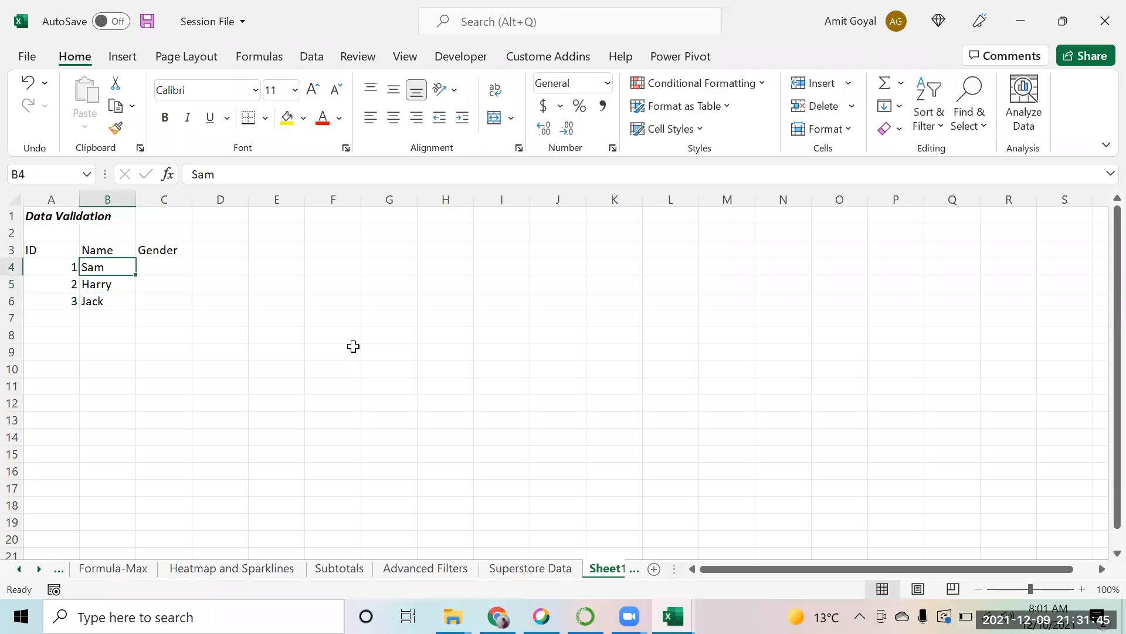
pyautogui.press('Right')
pyautogui.write('Male')
pyautogui.press('Return')
pyautogui.write('Male')
pyautogui.press('Return')
pyautogui.press('Up')
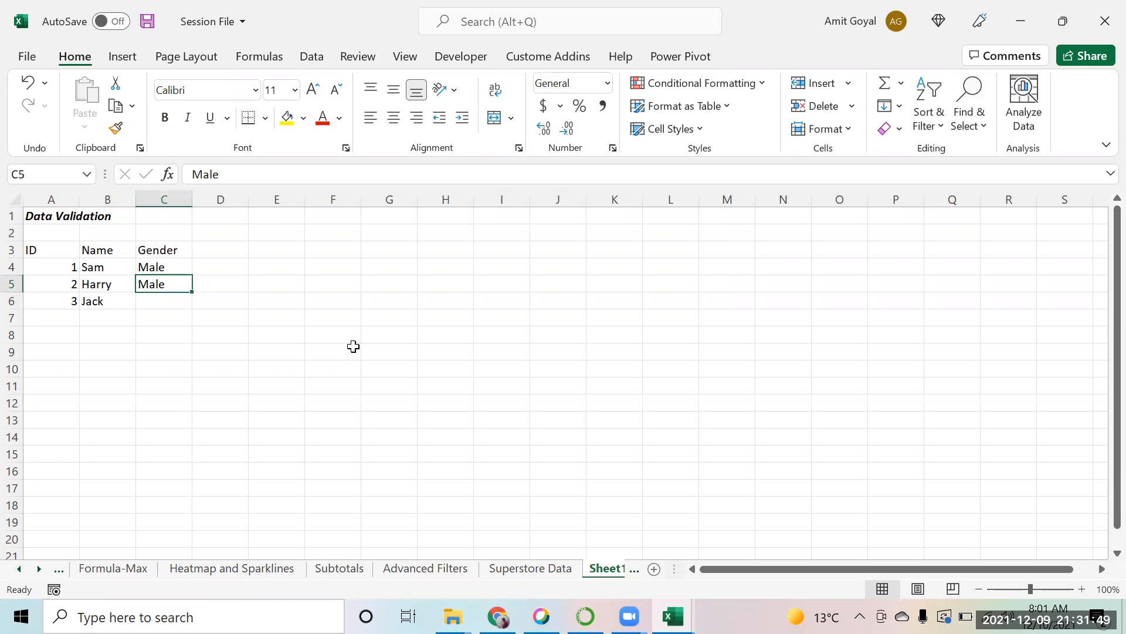
pyautogui.write('M')
pyautogui.press('Return')
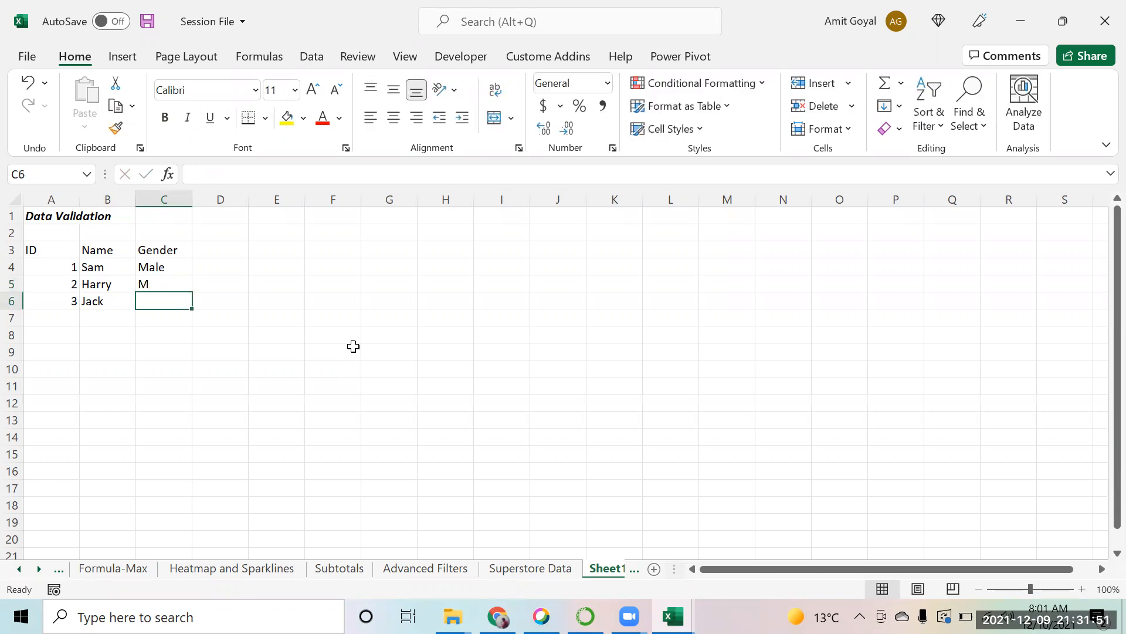
pyautogui.write('Boy')
pyautogui.press('Return')
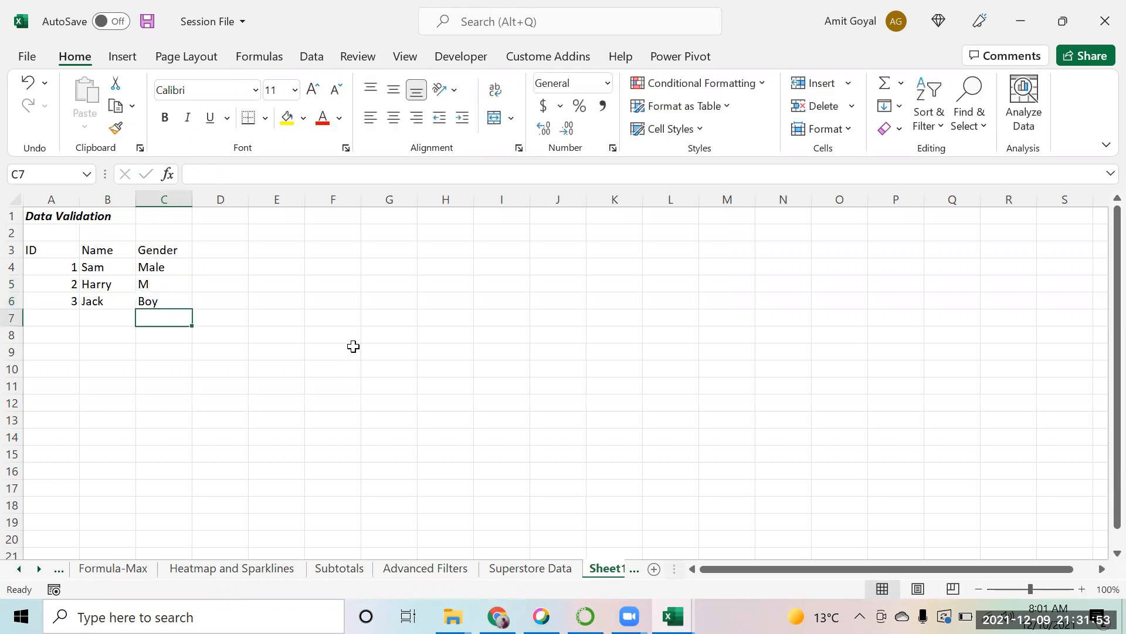
# Replace the numeric ID in A6 with the text three.
pyautogui.press('Left')
pyautogui.press('Up')
pyautogui.press('Left')
pyautogui.write('three')
pyautogui.press('Return')
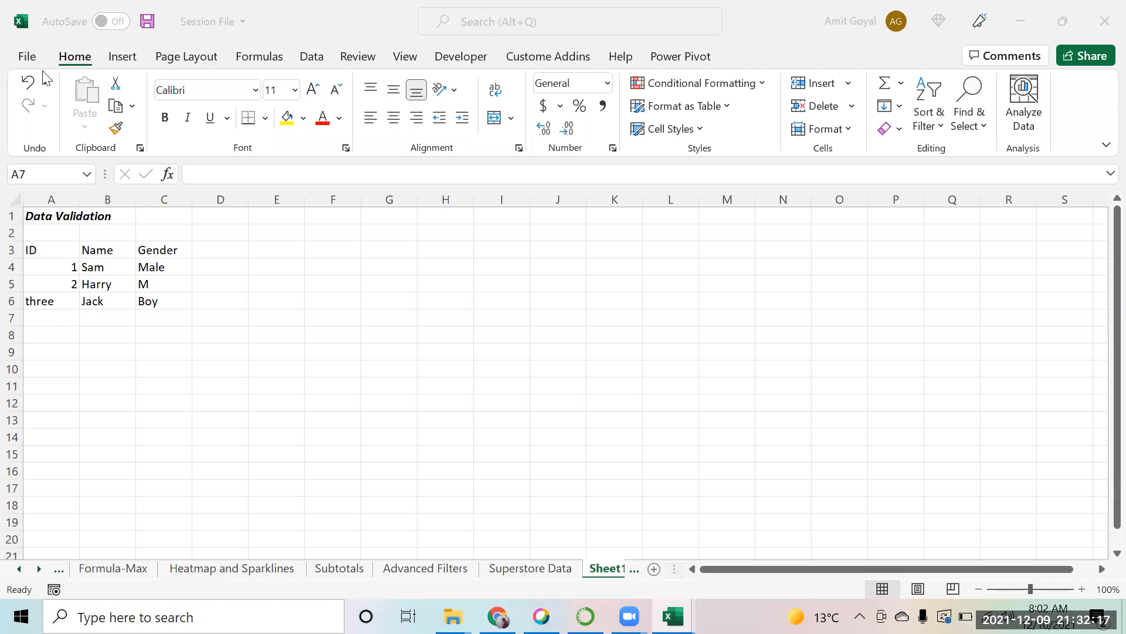
# Make the ID, Name and Gender headers in A3:C3 bold.
pyautogui.click(47, 251)
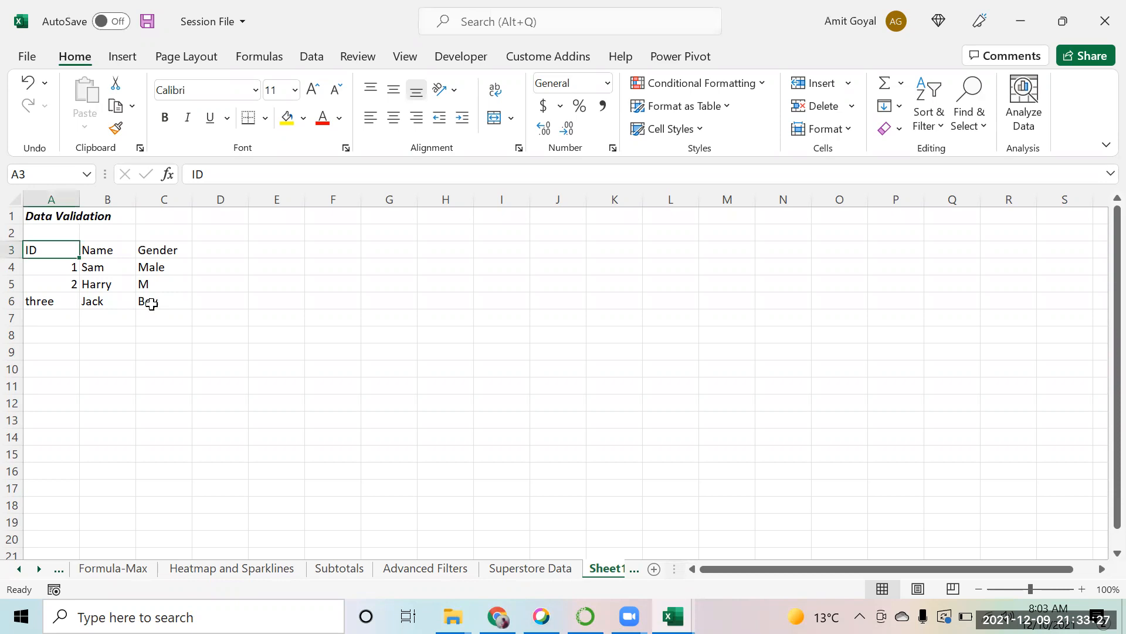
pyautogui.click(143, 284)
pyautogui.press('Up')
pyautogui.press('Left')
pyautogui.press('Left')
pyautogui.press('Up')
pyautogui.hotkey('ctrl', 'shift', 'Right')
pyautogui.hotkey('ctrl', 'b')
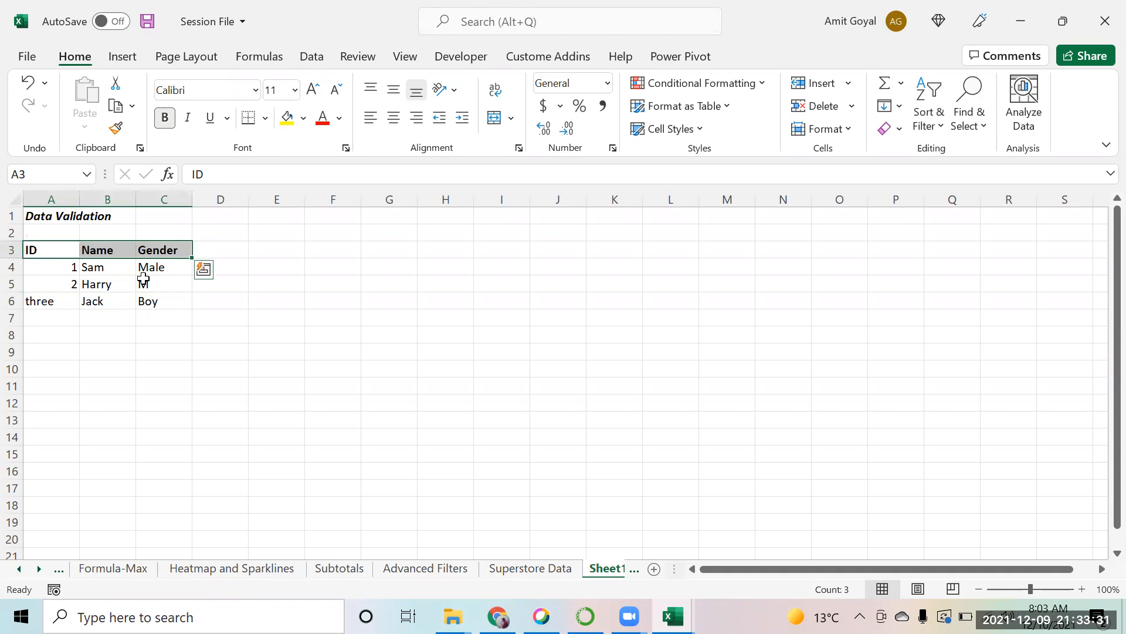
pyautogui.press('Down')
pyautogui.hotkey('shift', 'Down')
pyautogui.hotkey('shift', 'Down')
pyautogui.hotkey('shift', 'Down')
pyautogui.hotkey('shift', 'Up')
pyautogui.hotkey('shift', 'Up')
pyautogui.hotkey('shift', 'Up')
pyautogui.press('Down')
pyautogui.press('Up')
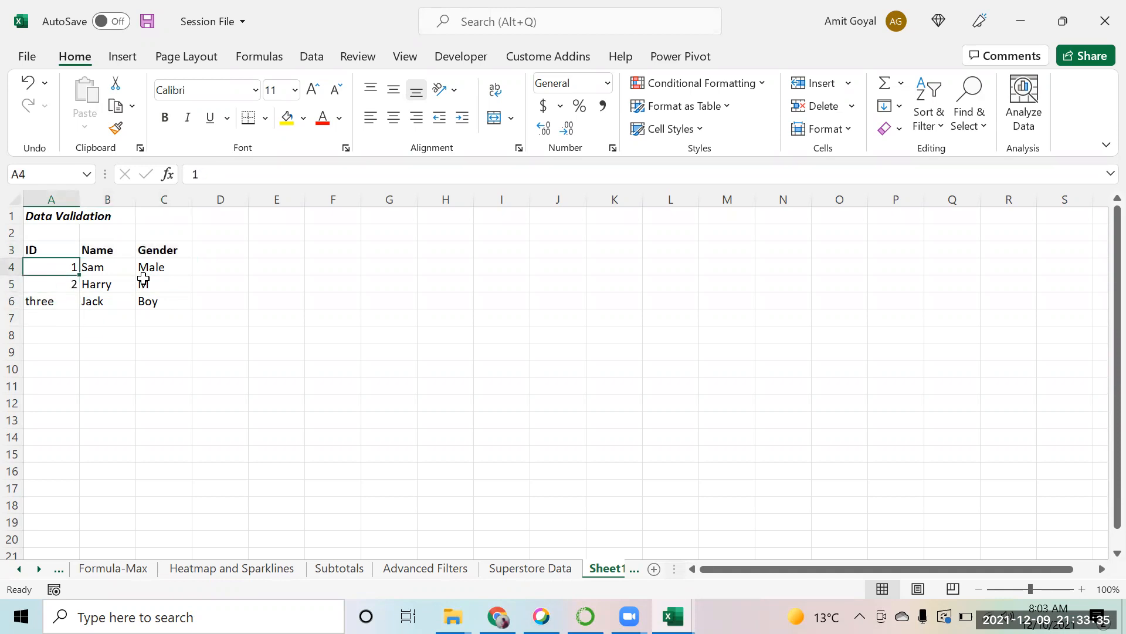
pyautogui.hotkey('shift', 'Down')
pyautogui.hotkey('shift', 'Down')
pyautogui.hotkey('shift', 'Down')
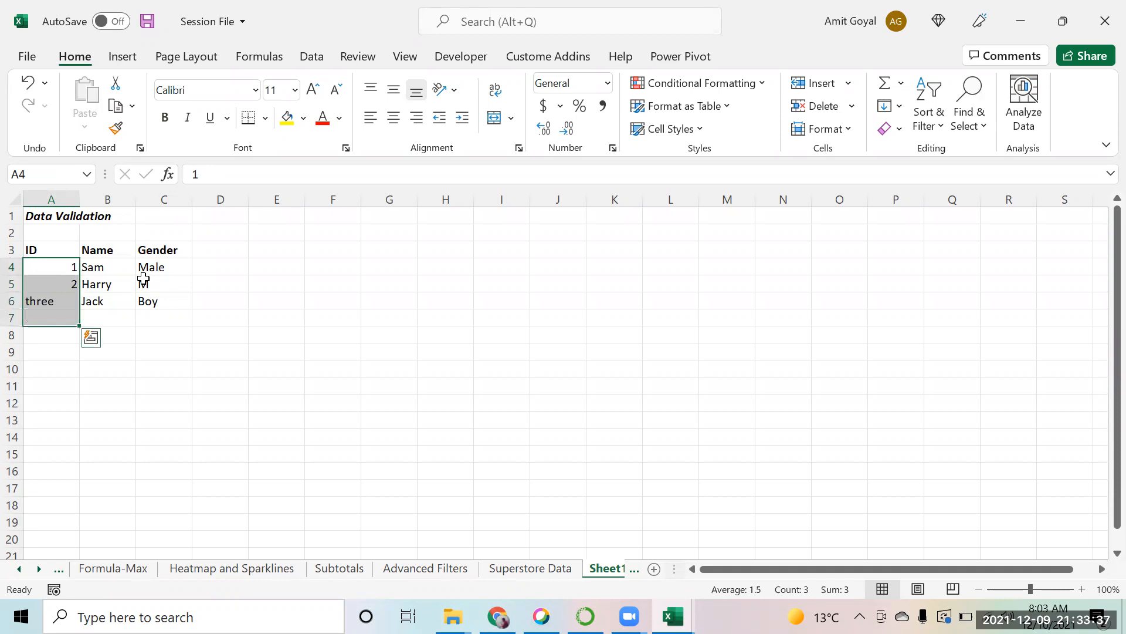
pyautogui.press('Down')
pyautogui.press('Up')
pyautogui.press('Up')
pyautogui.press('Down')
pyautogui.press('Down')
pyautogui.press('Down')
pyautogui.press('Up')
# Set the ID in A6 to 3 and enter 4 in A7.
pyautogui.press('Down')
pyautogui.press('F2')
pyautogui.write('3')
pyautogui.press('Return')
pyautogui.write('4')
pyautogui.press('Return')
# Replace the ID in A7 with the text five.
pyautogui.press('Up')
pyautogui.press('Up')
pyautogui.press('Up')
pyautogui.press('Up')
pyautogui.press('Down')
pyautogui.press('Down')
pyautogui.press('Down')
pyautogui.press('Up')
pyautogui.press('Down')
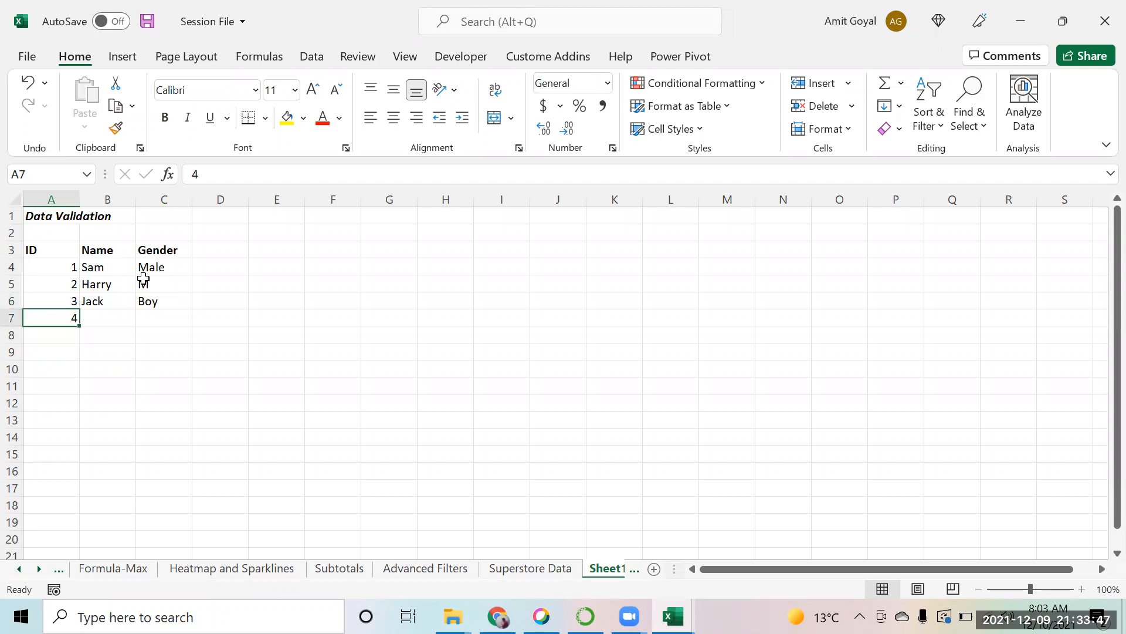
pyautogui.write('five')
pyautogui.press('Return')
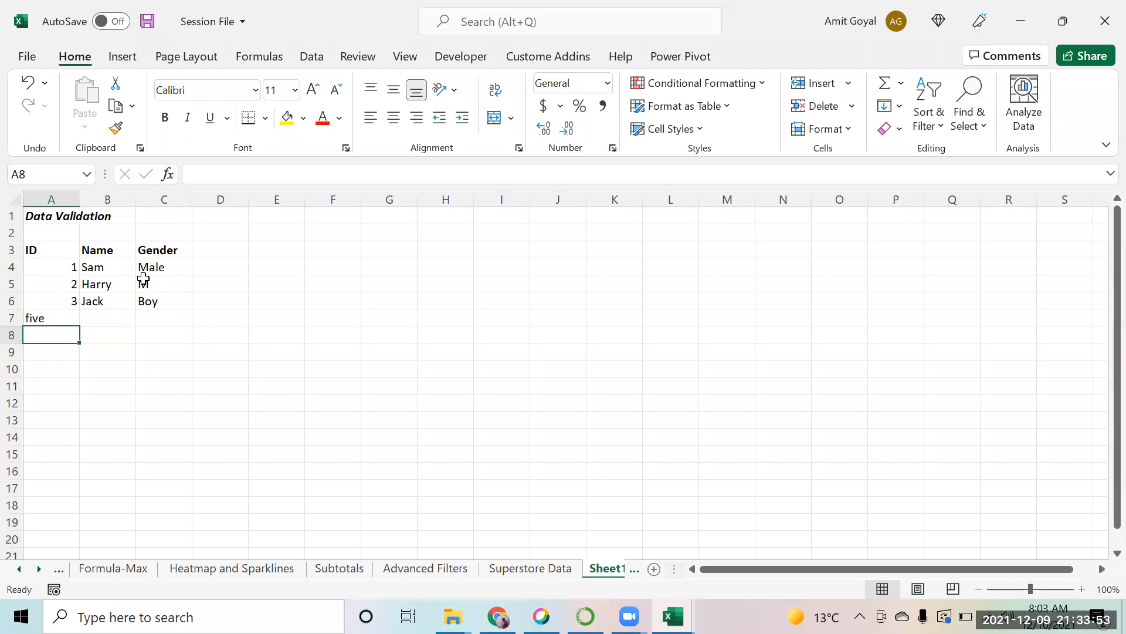
# Examine the Gender entries by selecting C4:C8.
pyautogui.press('Right')
pyautogui.press('Right')
pyautogui.press('Up')
pyautogui.press('Up')
pyautogui.press('Up')
pyautogui.press('Up')
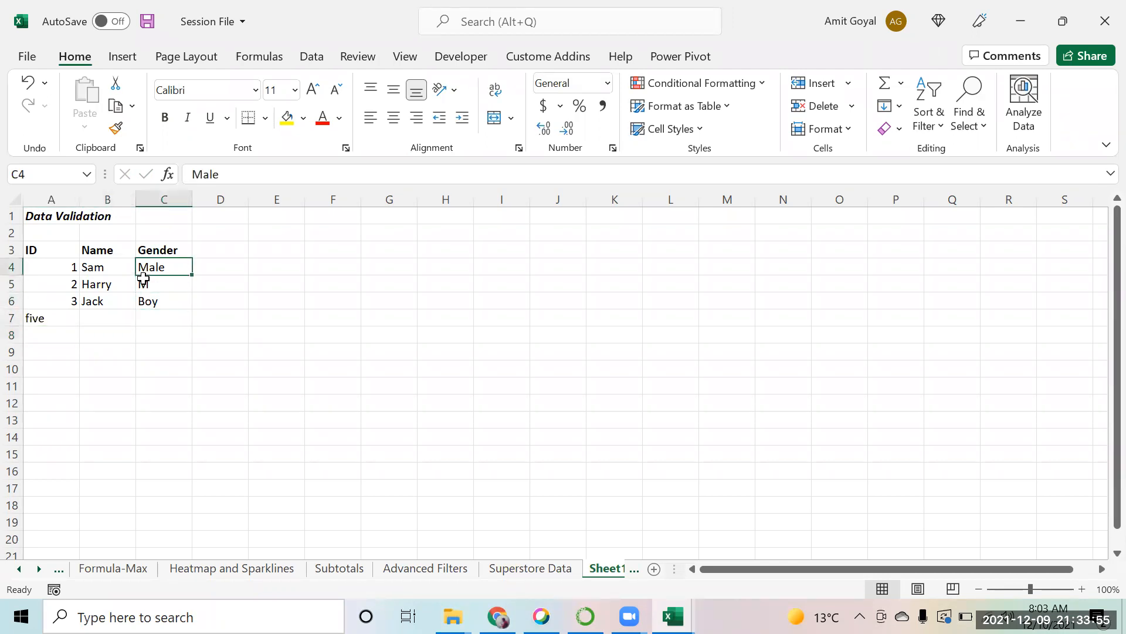
pyautogui.hotkey('shift', 'Down')
pyautogui.hotkey('shift', 'Down')
pyautogui.hotkey('shift', 'Down')
pyautogui.hotkey('shift', 'Down')
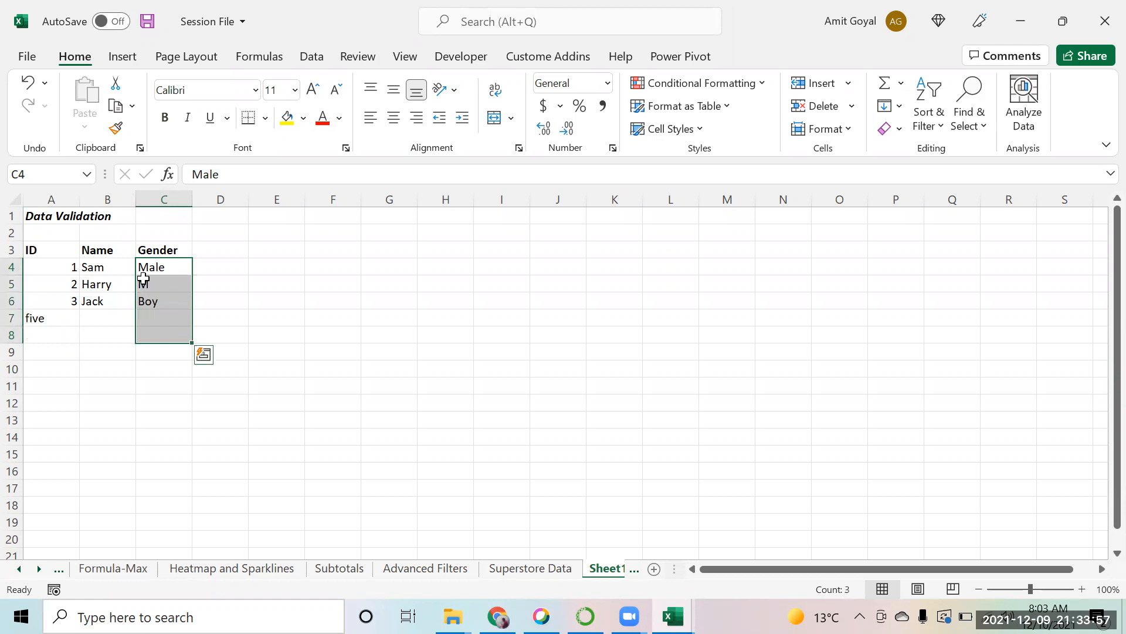
# Re-enter M in C5, without the autocompleted ending, and Boy in C6 of the Gender column.
pyautogui.click(143, 278)
pyautogui.press('Up')
pyautogui.press('Down')
pyautogui.write('M')
pyautogui.press('Delete')
pyautogui.press('Return')
pyautogui.write('Boy')
pyautogui.press('Return')
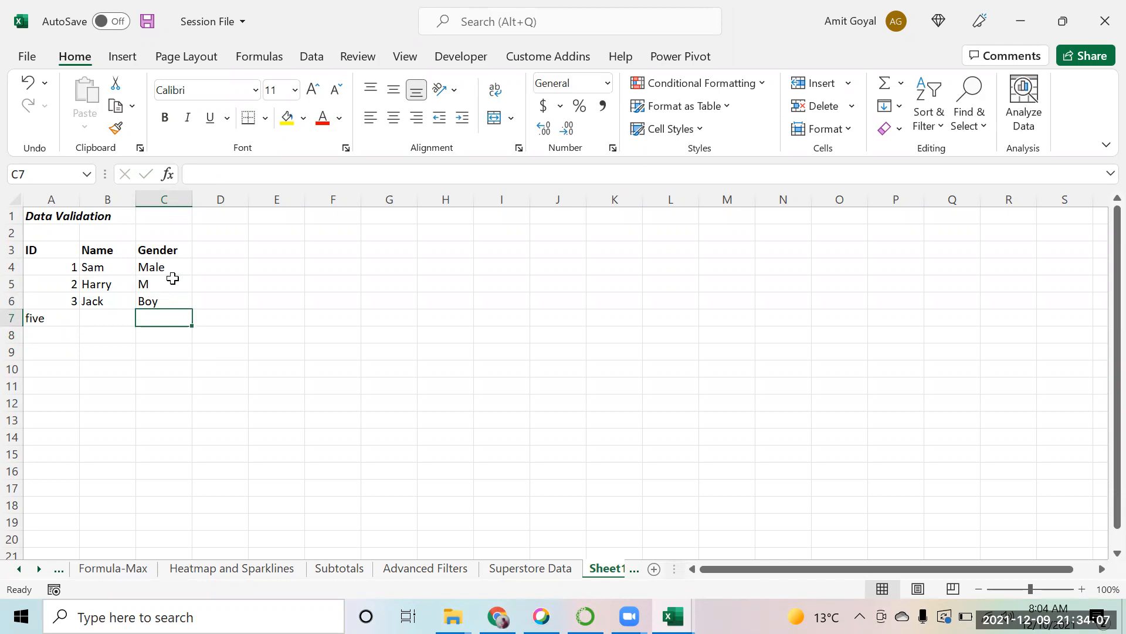
pyautogui.click(158, 271)
pyautogui.moveTo(160, 276); pyautogui.dragTo(158, 302)
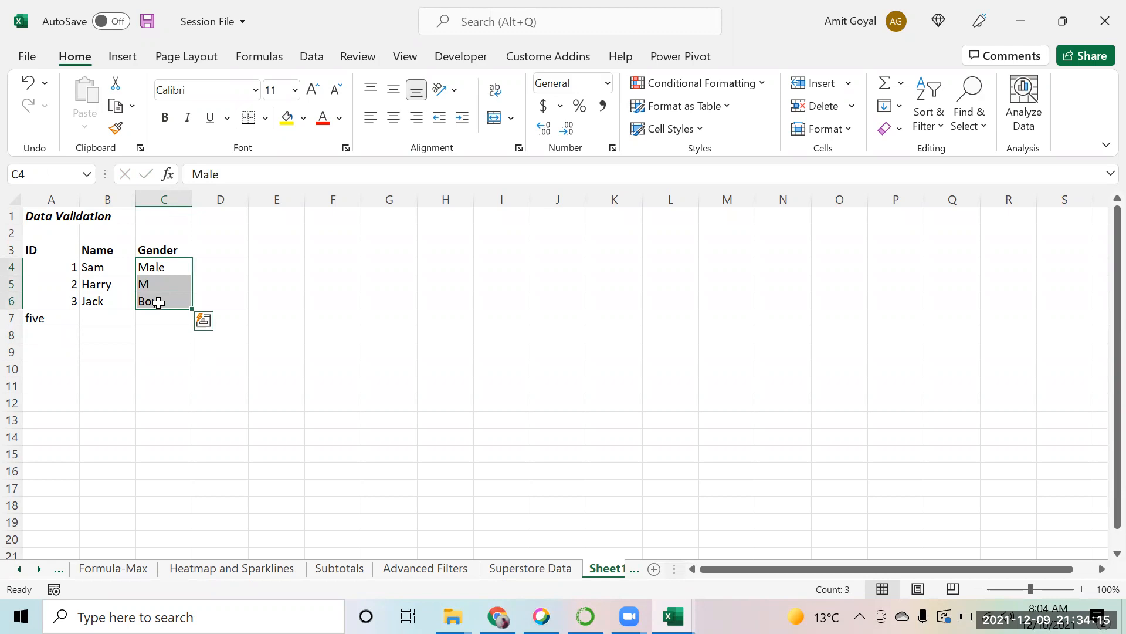
pyautogui.click(239, 307)
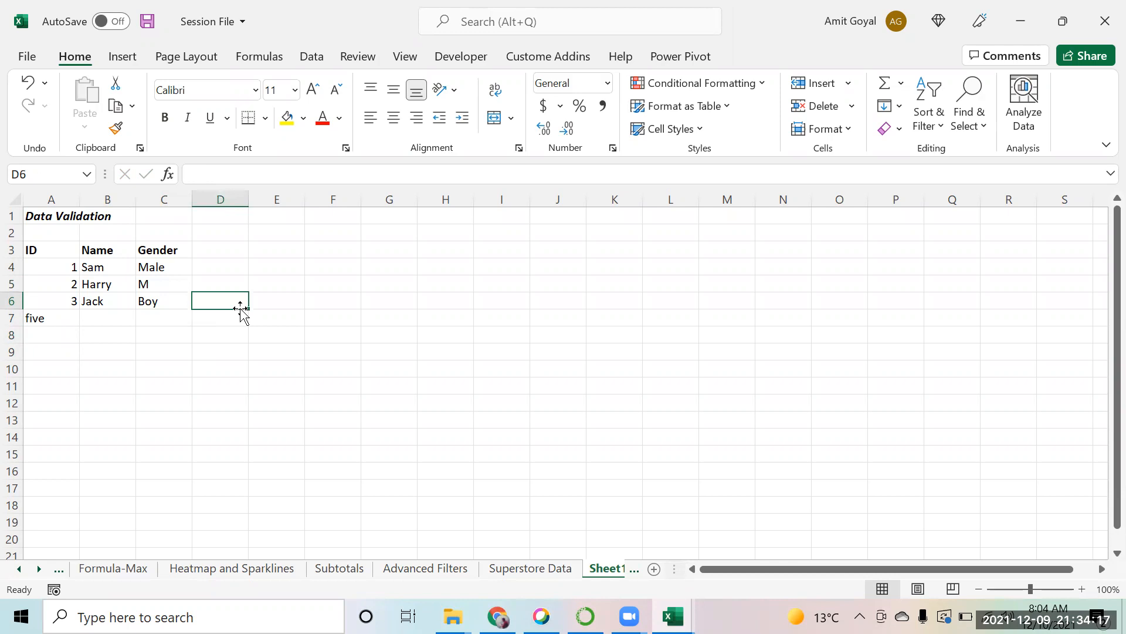
pyautogui.moveTo(45, 264); pyautogui.dragTo(60, 367)
pyautogui.moveTo(179, 267); pyautogui.dragTo(170, 373)
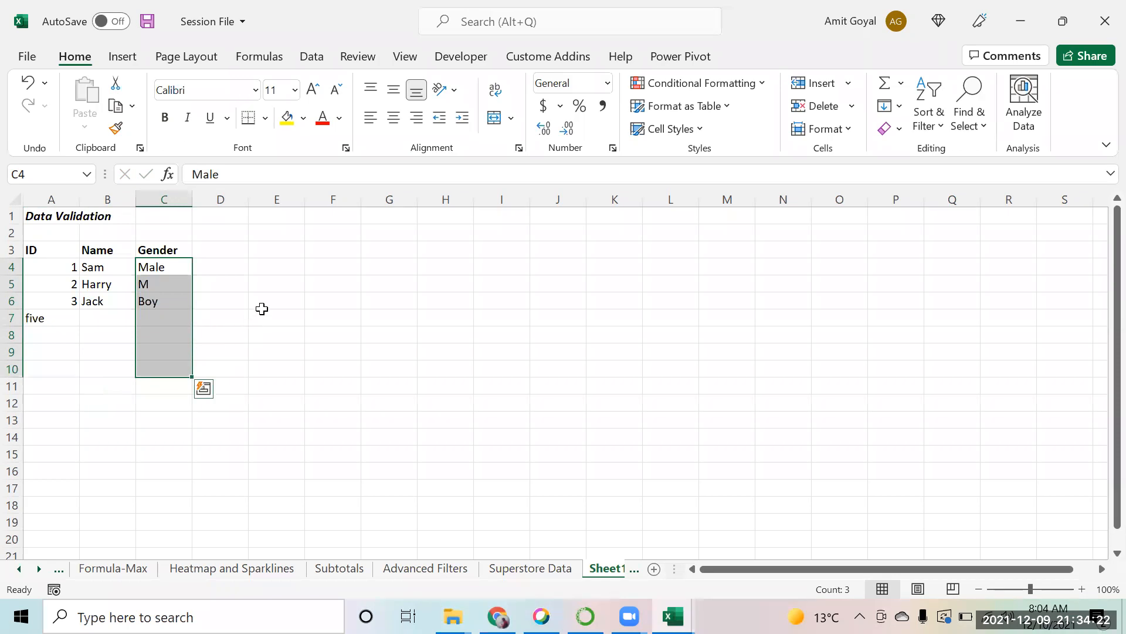
# Enter the allowed gender values Male and Female in E5:E6 beside the table.
pyautogui.click(284, 286)
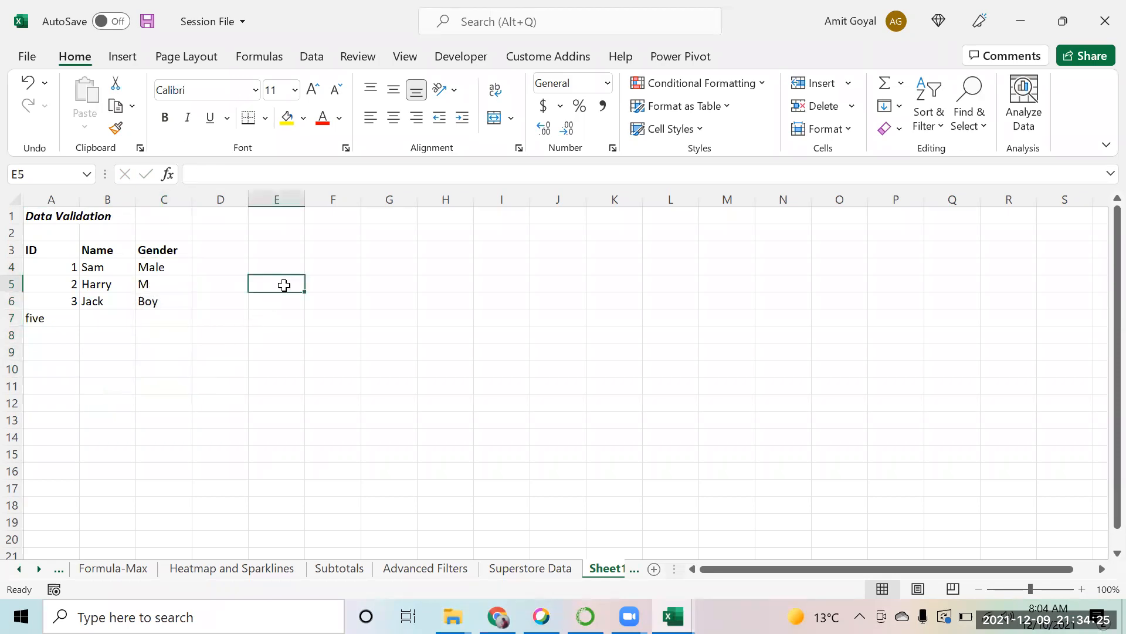
pyautogui.write('Male')
pyautogui.press('Return')
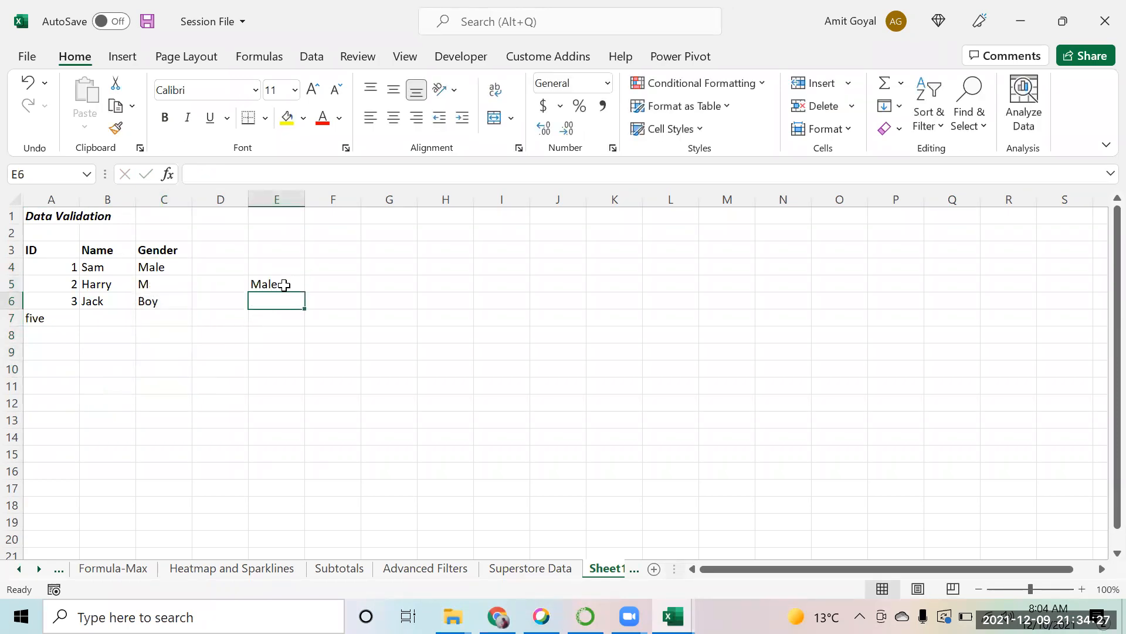
pyautogui.write('Female')
pyautogui.press('Return')
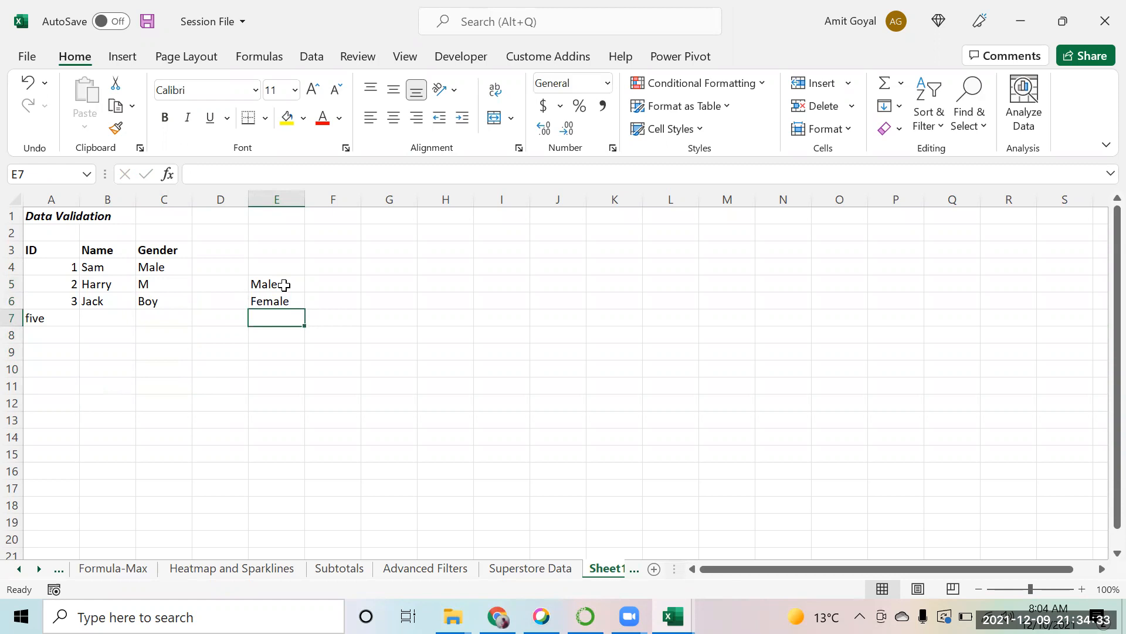
# Clear the ID entries in A4:A7.
pyautogui.press('Left')
pyautogui.press('Left')
pyautogui.press('Left')
pyautogui.press('Left')
pyautogui.press('Up')
pyautogui.press('Up')
pyautogui.press('Up')
pyautogui.hotkey('ctrl', 'shift', 'Down')
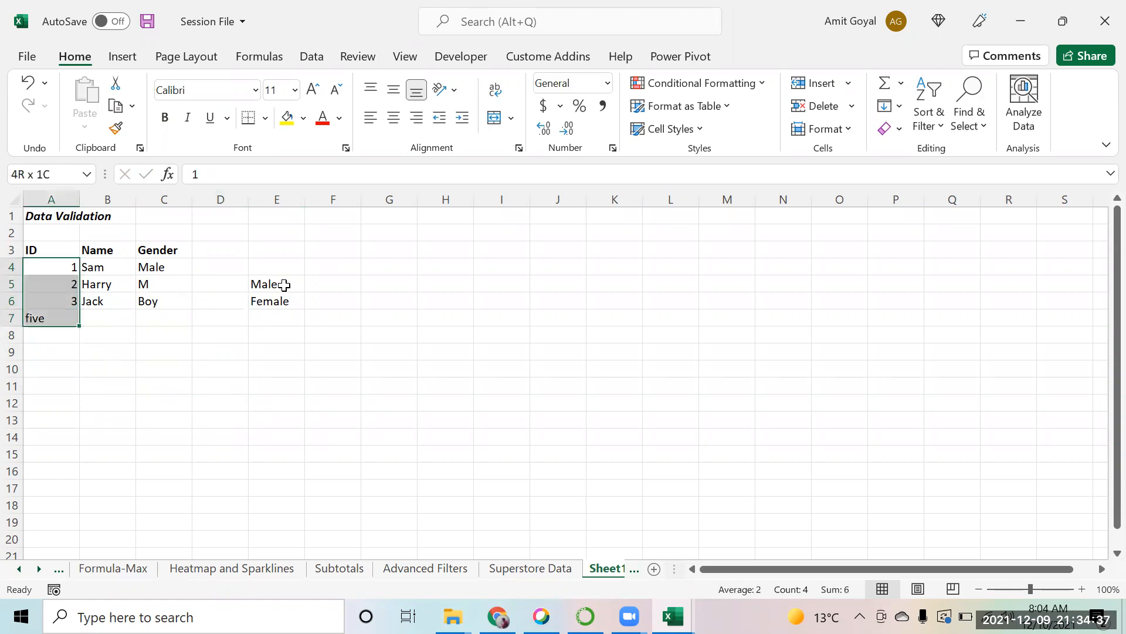
pyautogui.press('Delete')
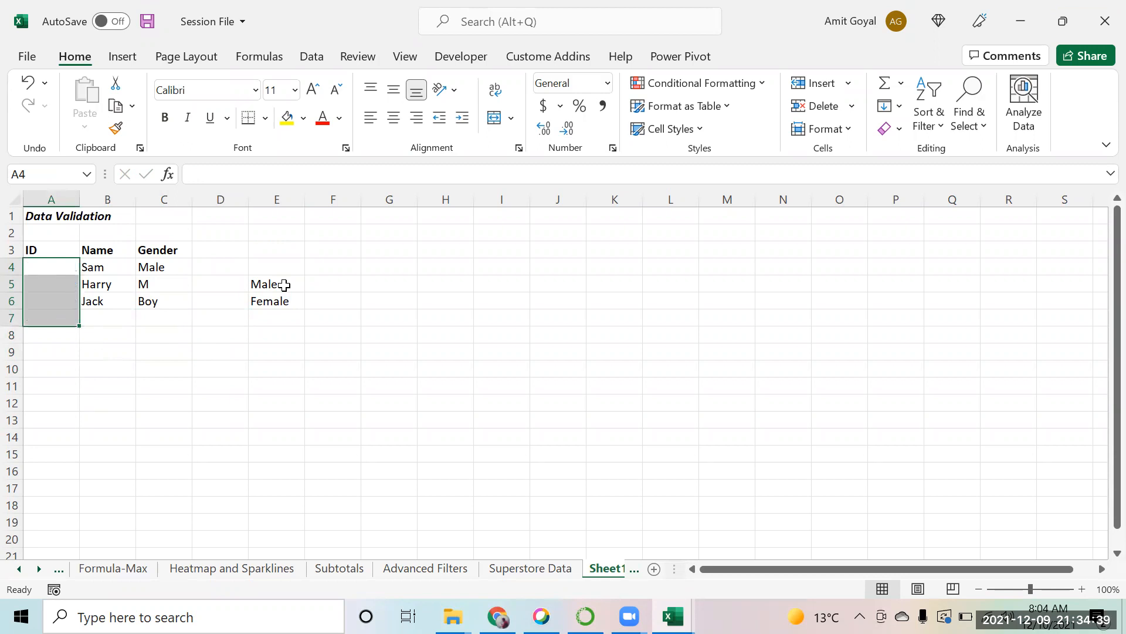
# Open the data validation settings for ID cells A4:A10 and examine the value types that can be allowed.
pyautogui.press('Down')
pyautogui.press('Up')
pyautogui.press('Down')
pyautogui.press('Up')
pyautogui.hotkey('shift', 'Down')
pyautogui.hotkey('shift', 'Down')
pyautogui.hotkey('shift', 'Down')
pyautogui.hotkey('shift', 'Down')
pyautogui.hotkey('shift', 'Down')
pyautogui.hotkey('shift', 'Down')
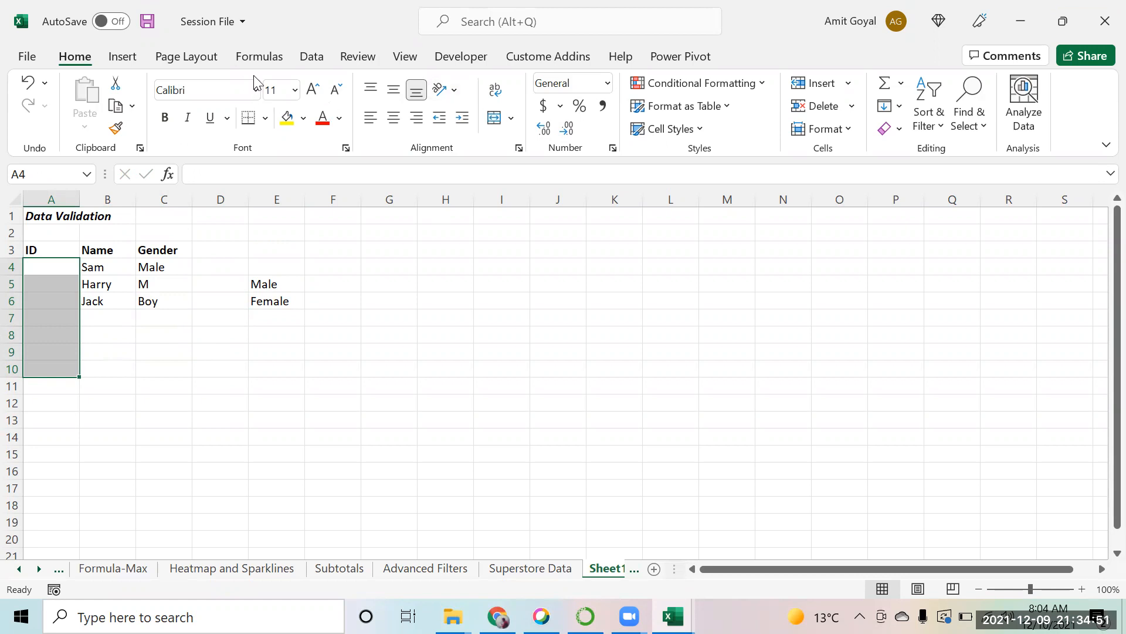
pyautogui.click(311, 56)
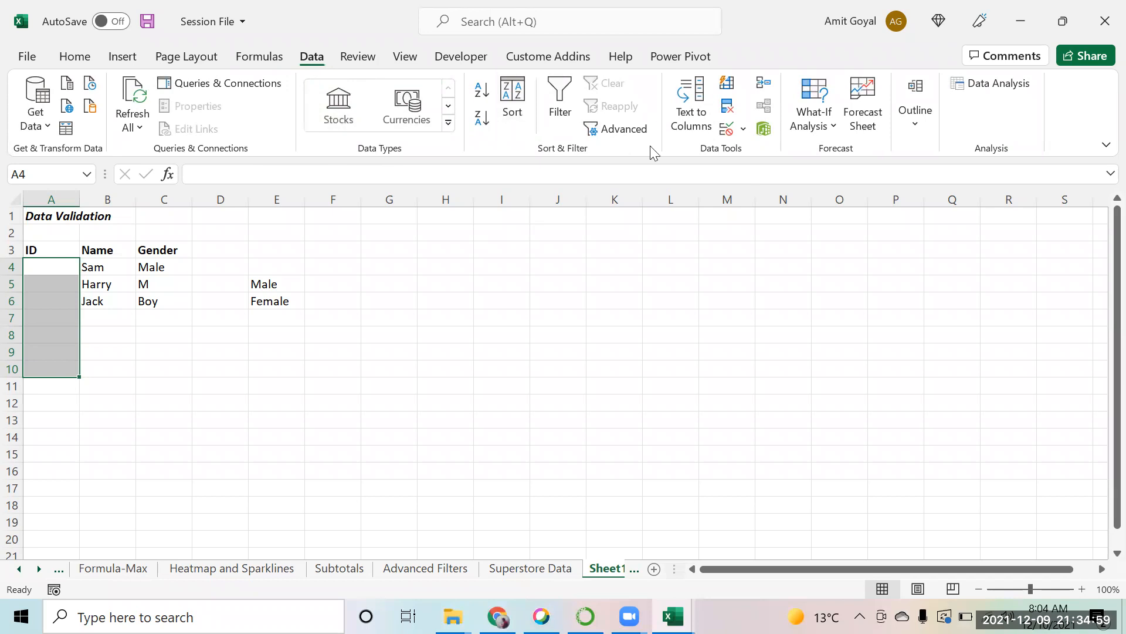
pyautogui.click(728, 129)
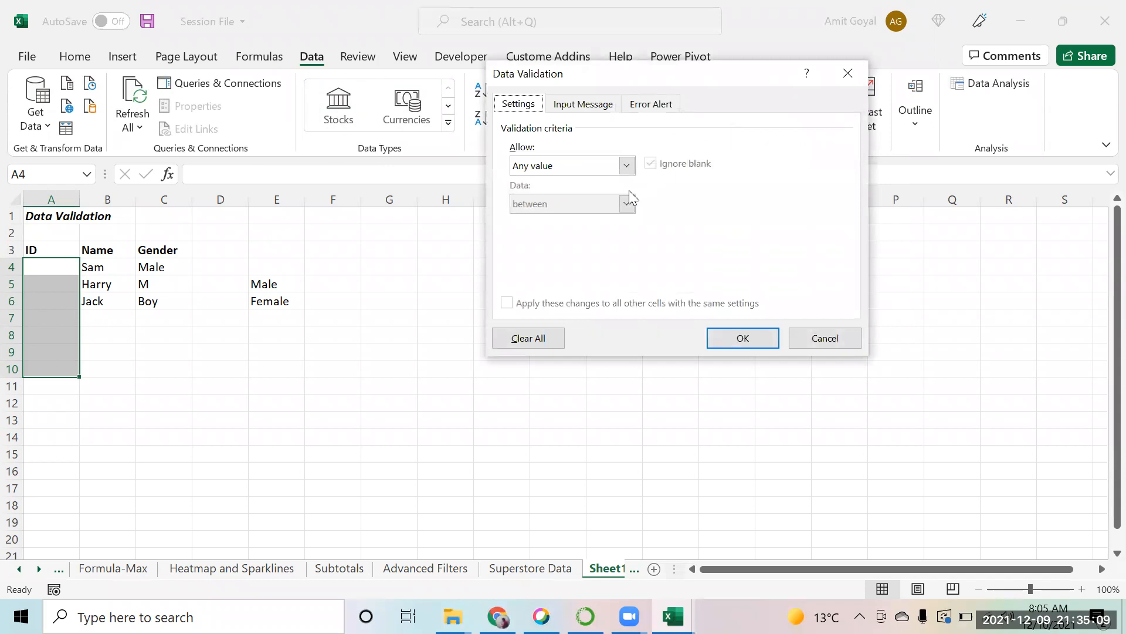
pyautogui.click(626, 167)
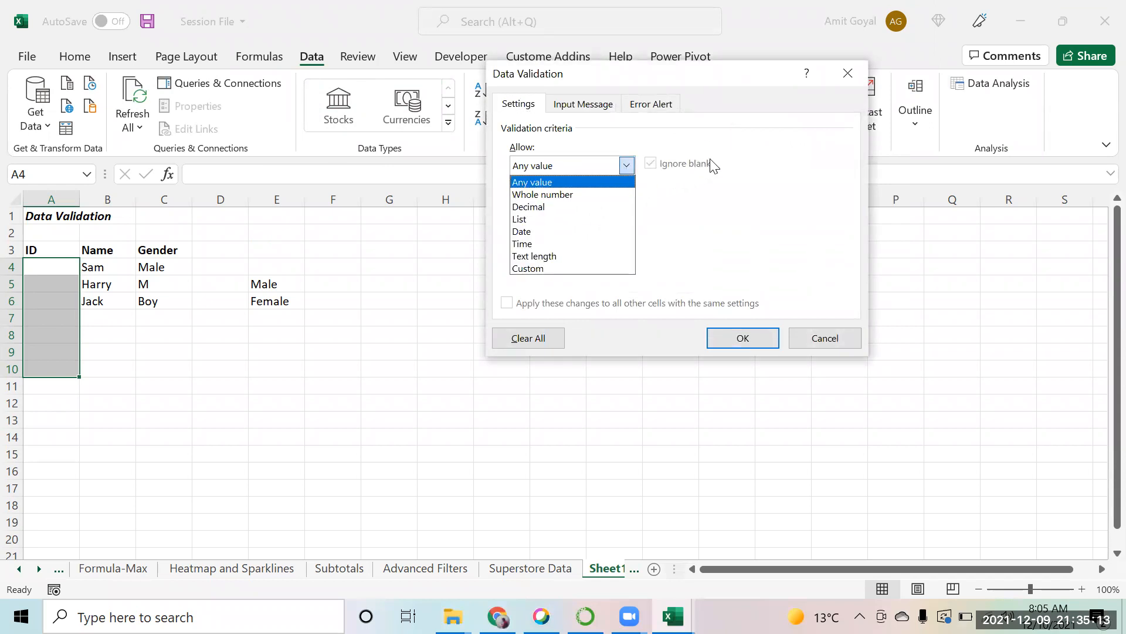
pyautogui.click(741, 152)
pyautogui.moveTo(700, 74); pyautogui.dragTo(753, 129)
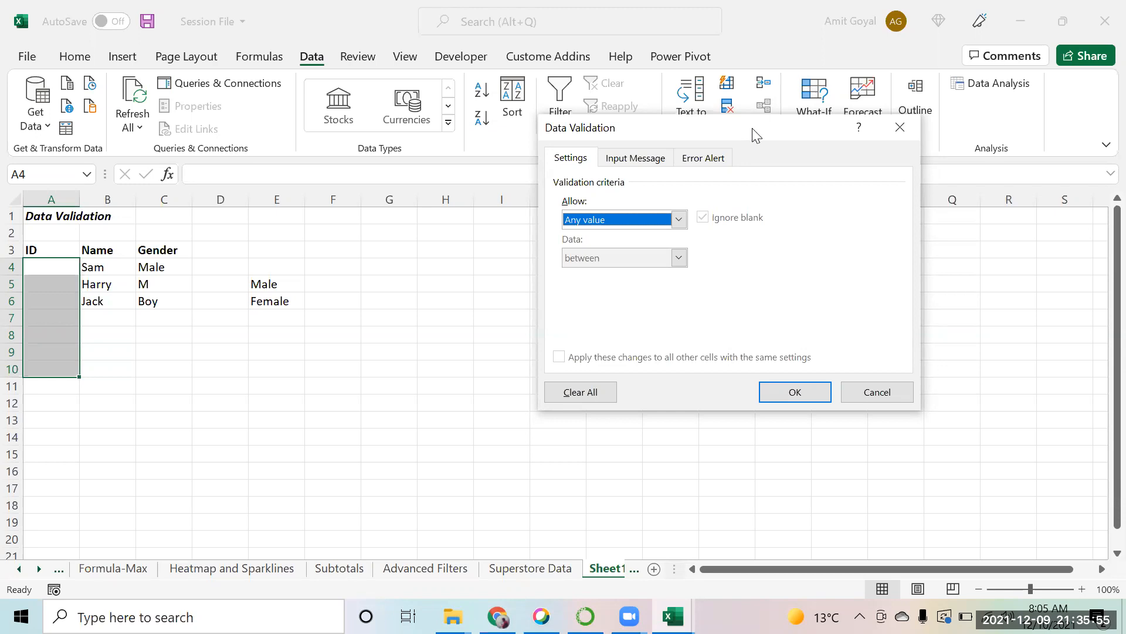
pyautogui.moveTo(682, 127); pyautogui.dragTo(648, 134)
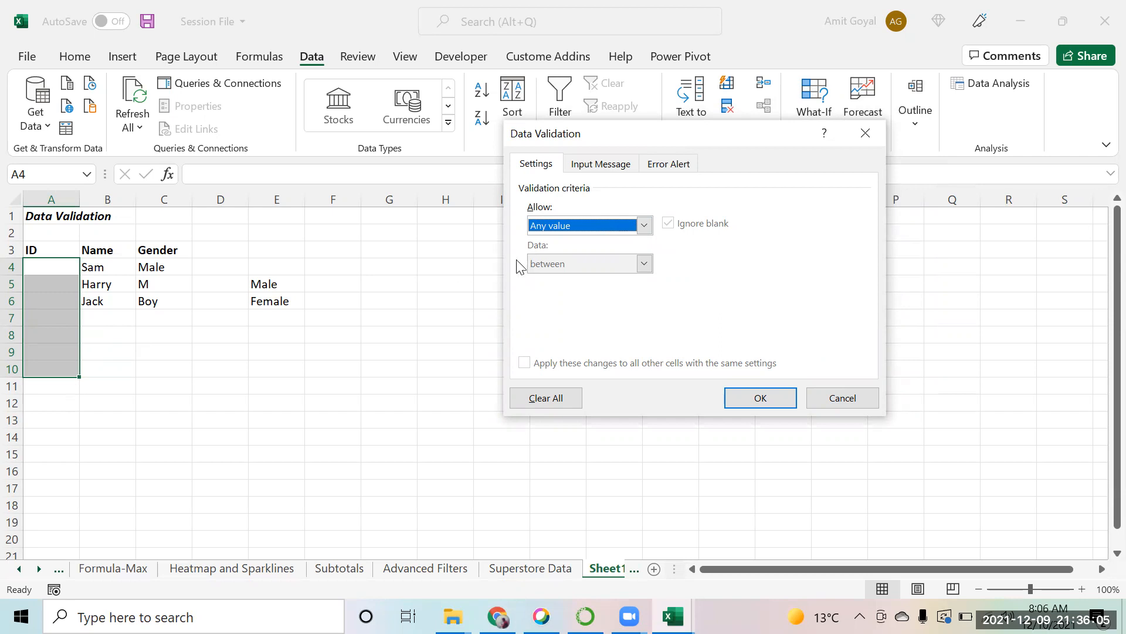
# Restrict the selected ID cells to whole numbers between a minimum of 1 and a maximum of 100.
pyautogui.click(644, 225)
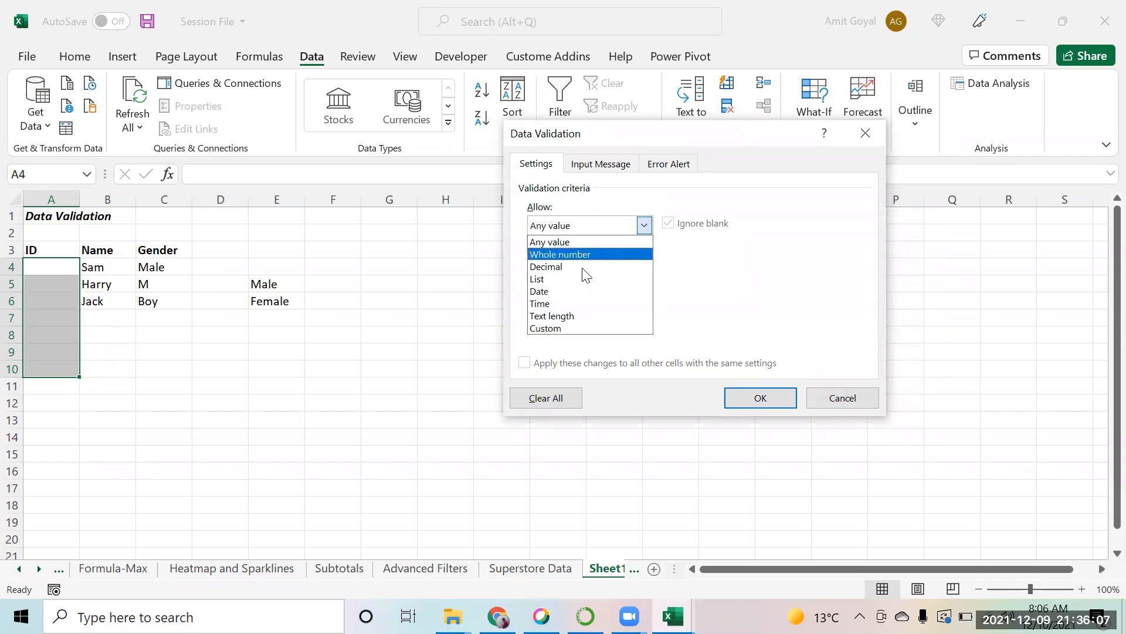
pyautogui.click(555, 250)
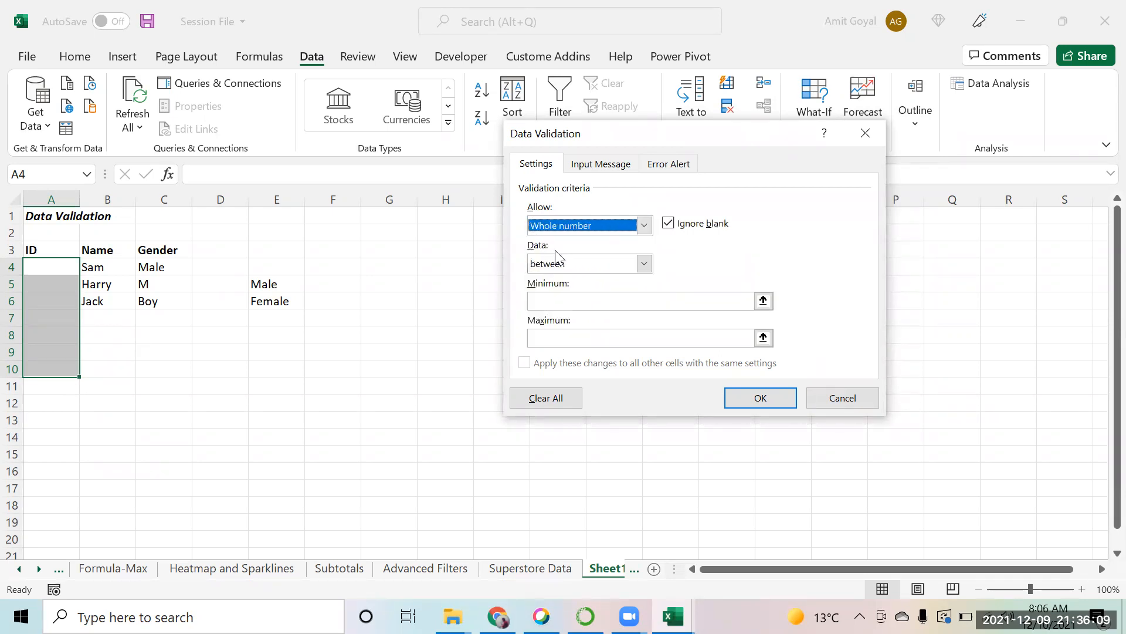
pyautogui.click(577, 303)
pyautogui.write('1')
pyautogui.write('100')
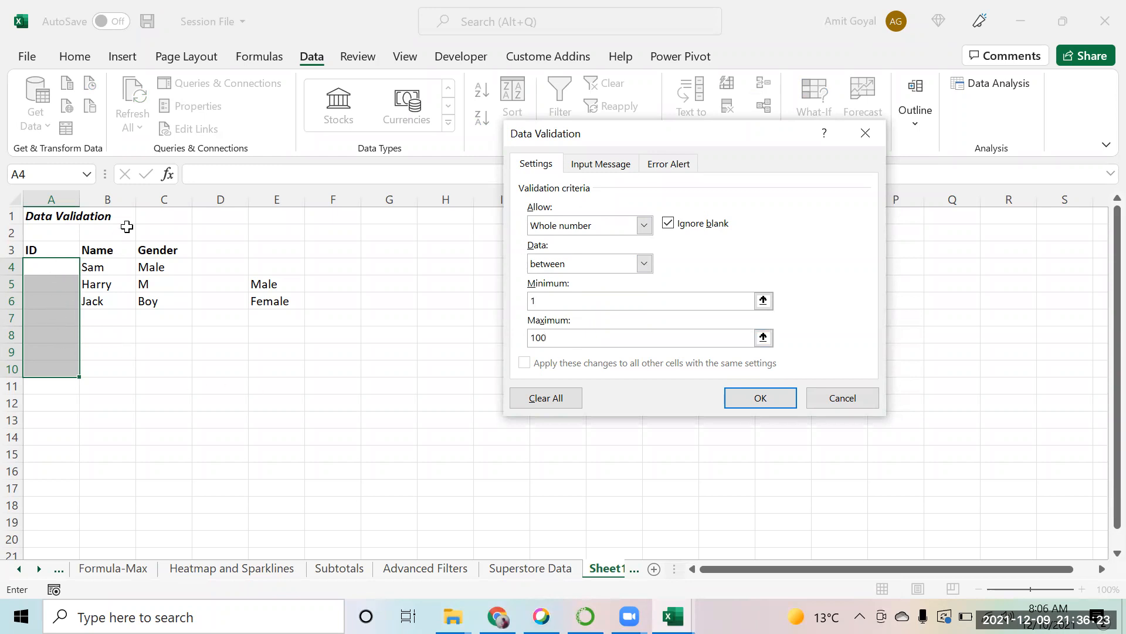
pyautogui.click(767, 399)
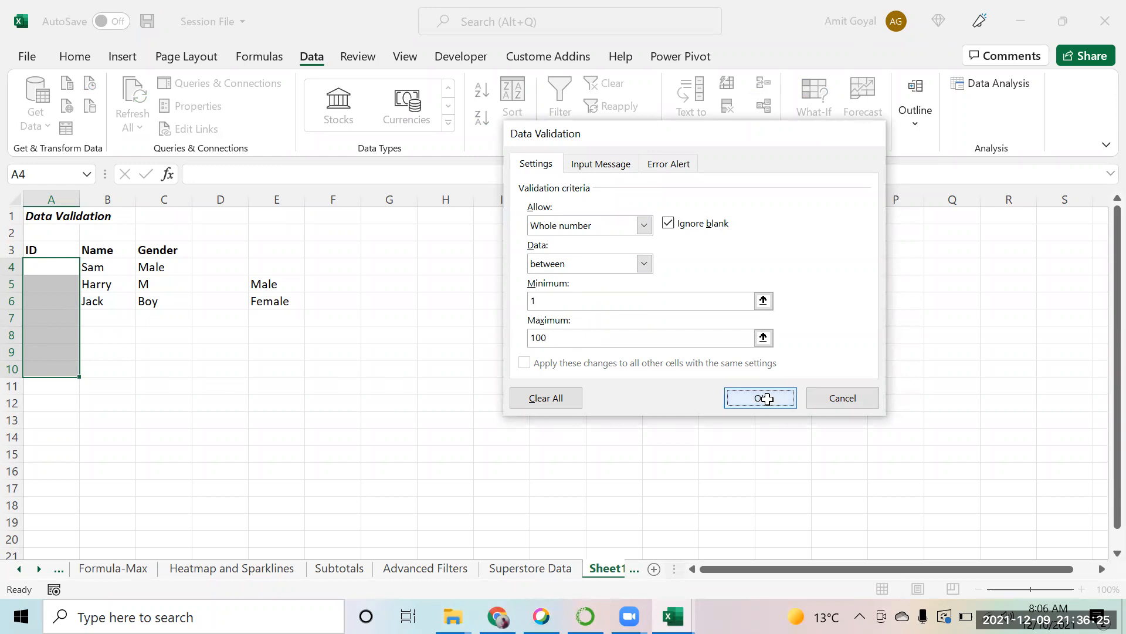
# Enter the ID 1 in A4.
pyautogui.click(47, 267)
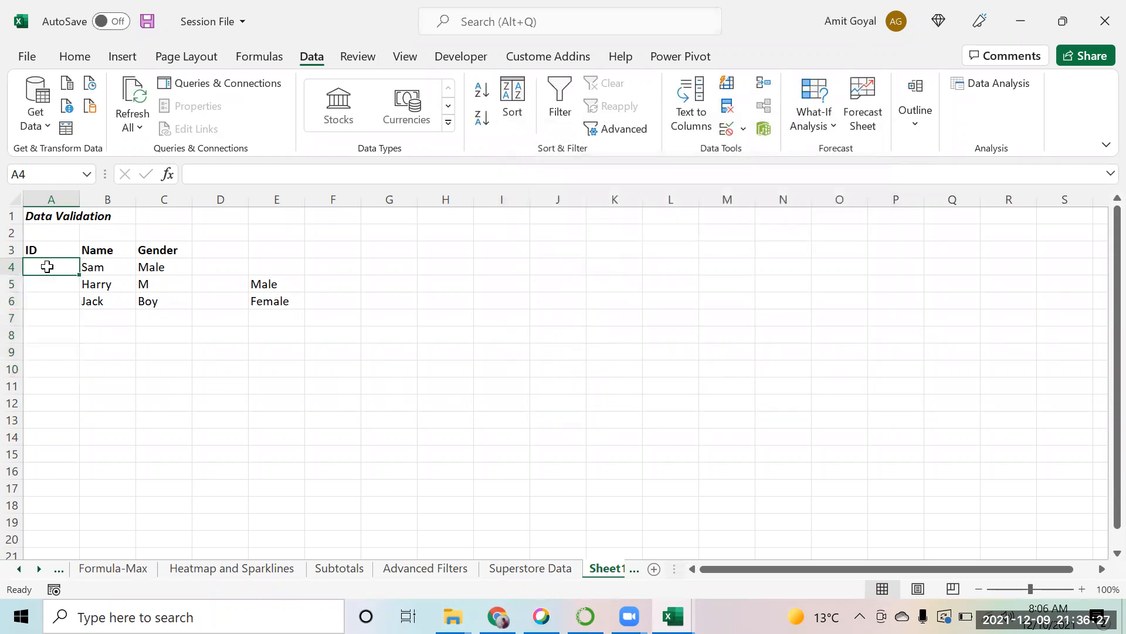
pyautogui.write('1')
pyautogui.press('Return')
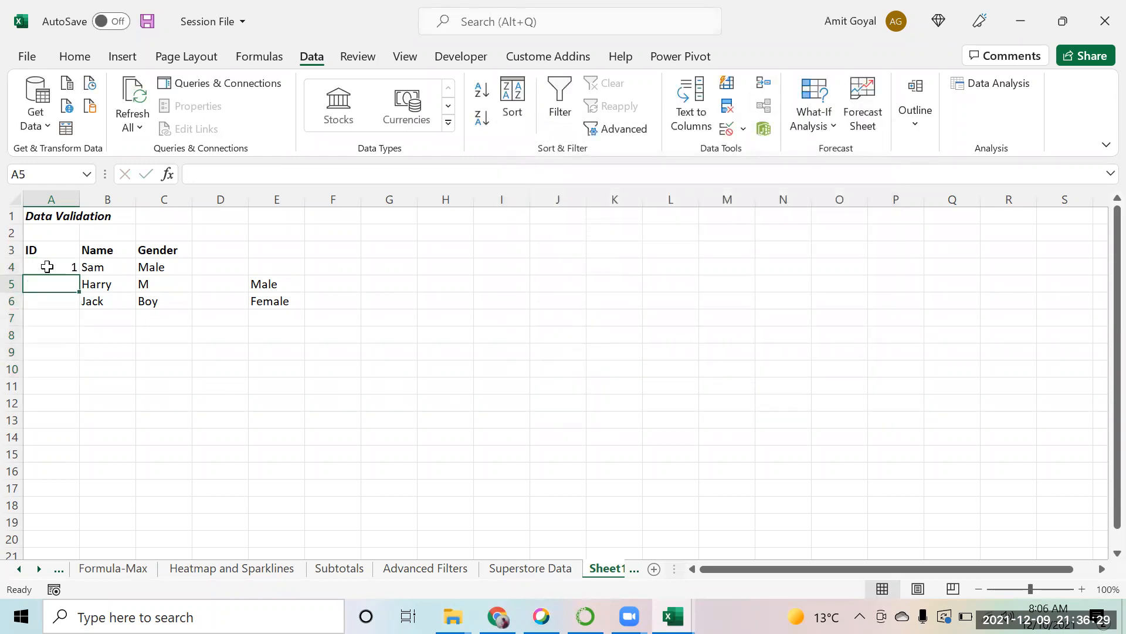
# Try to enter a person's name as the ID in A5, and enter 2 there instead.
pyautogui.write('Amit')
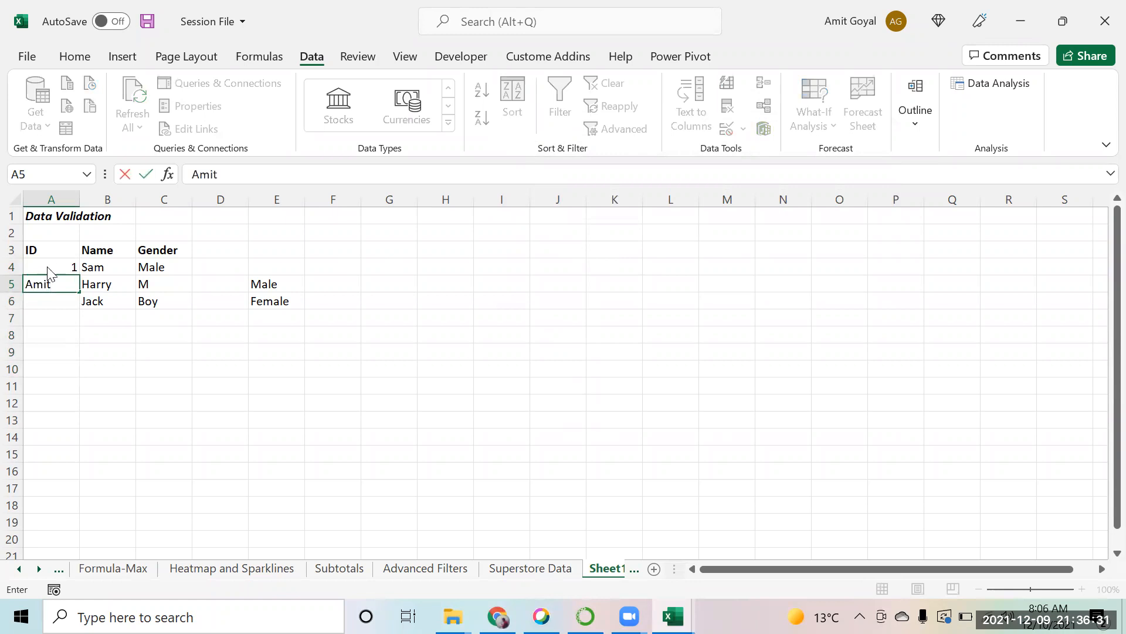
pyautogui.press('Return')
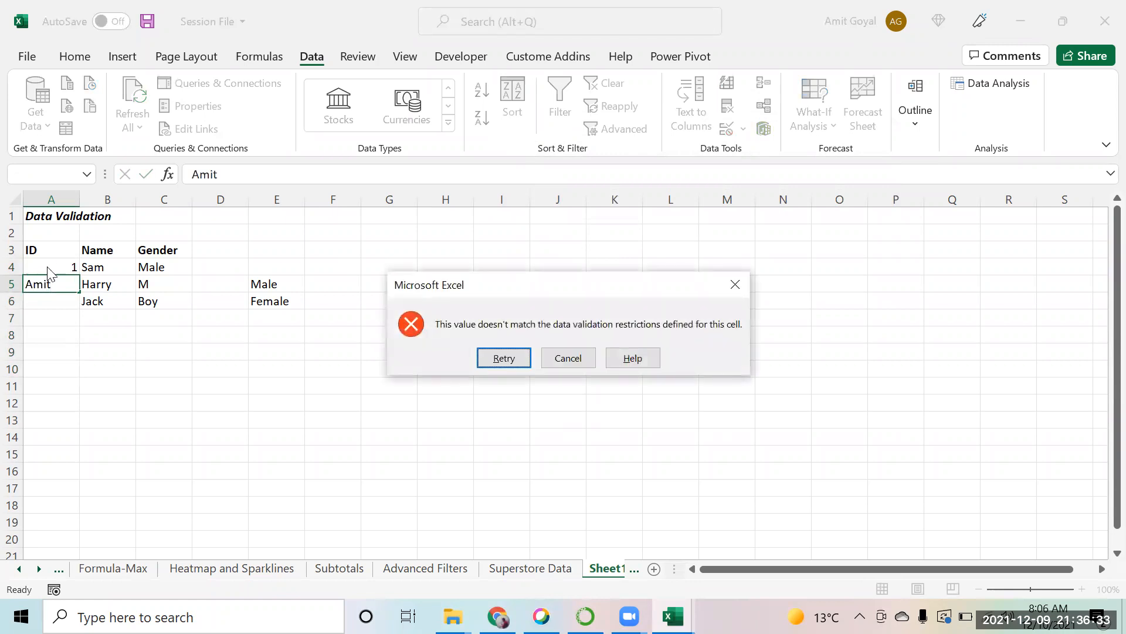
pyautogui.press('Return')
pyautogui.write('2')
pyautogui.press('Return')
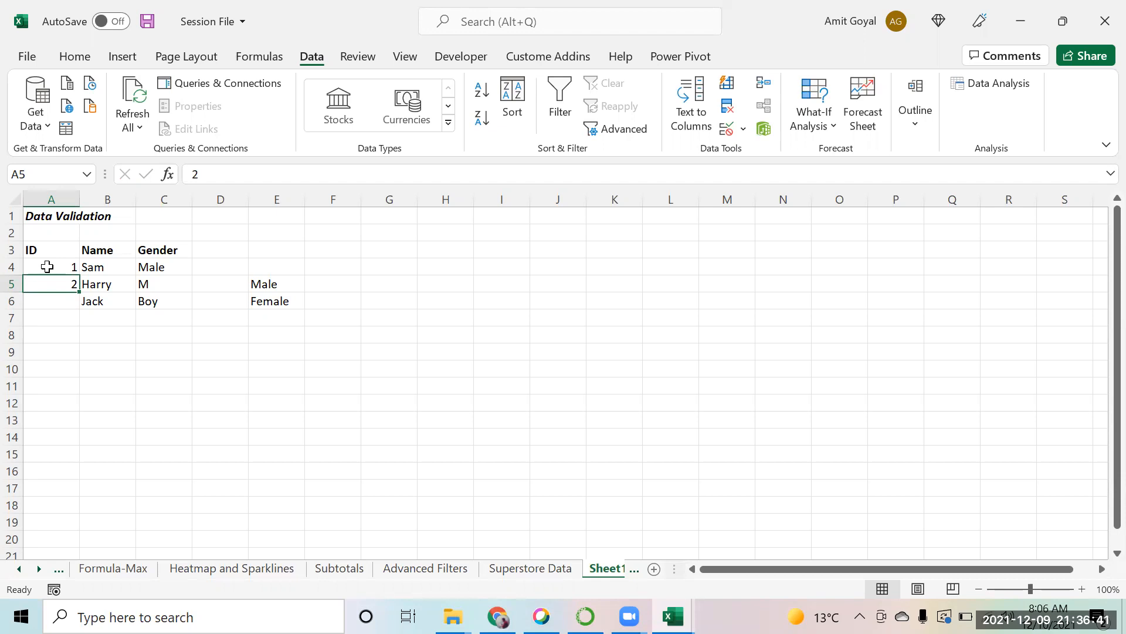
# Clear the Gender entries in C4:C6.
pyautogui.press('Down')
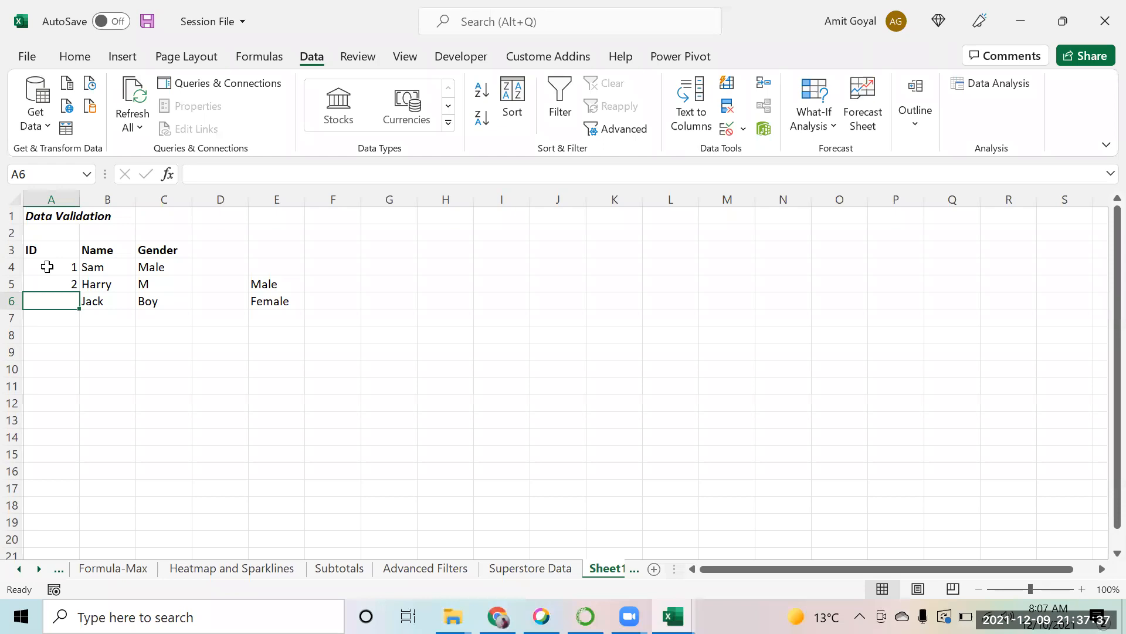
pyautogui.press('Down')
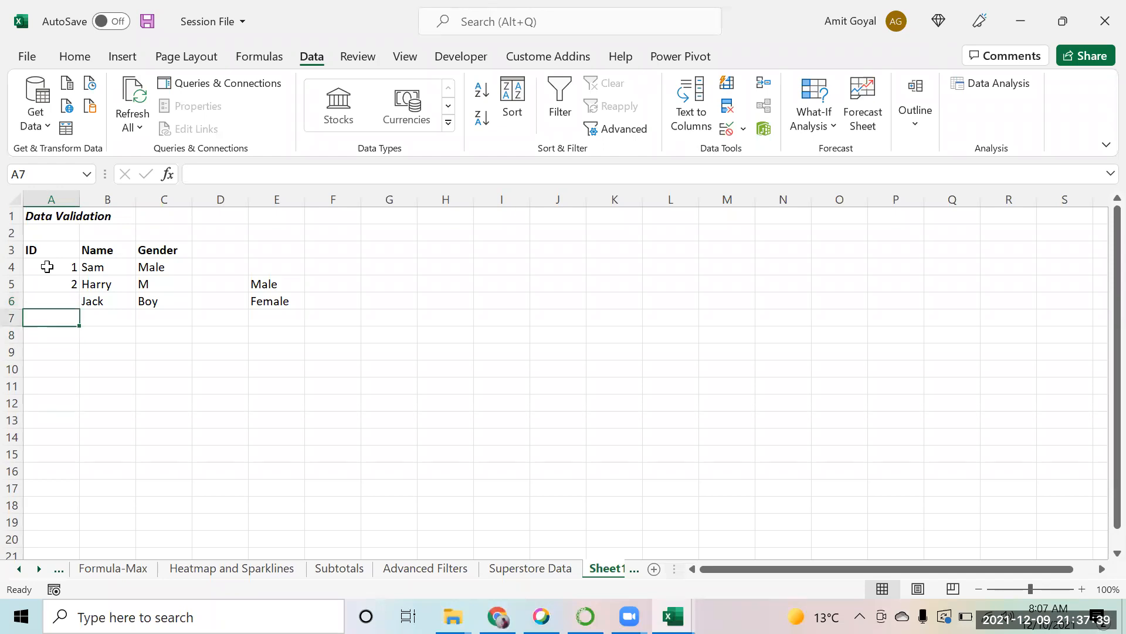
pyautogui.press('Up')
pyautogui.press('Up')
pyautogui.press('Right')
pyautogui.press('Right')
pyautogui.press('Up')
pyautogui.hotkey('shift', 'Down')
pyautogui.hotkey('shift', 'Down')
pyautogui.press('Delete')
# Examine the allowed gender values in E5:E6.
pyautogui.press('Right')
pyautogui.press('Down')
pyautogui.press('Right')
pyautogui.hotkey('shift', 'Down')
pyautogui.press('Up')
pyautogui.press('Down')
pyautogui.hotkey('shift', 'Down')
# Apply a List data validation to C4 with E5:E6 as its source.
pyautogui.press('Left')
pyautogui.press('Left')
pyautogui.press('Up')
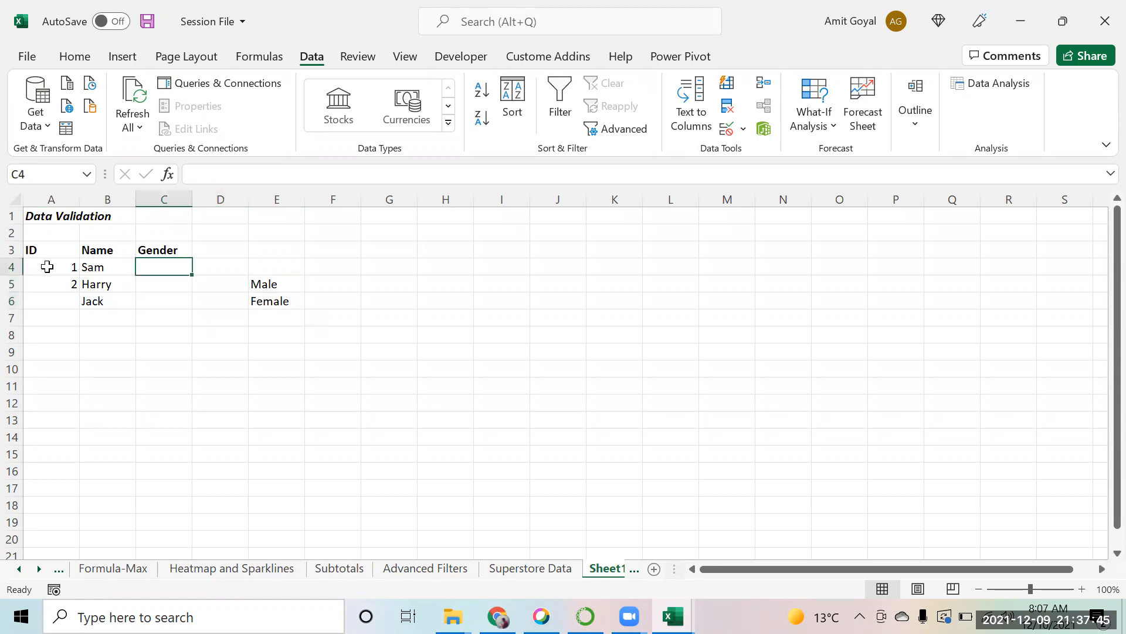
pyautogui.click(726, 129)
pyautogui.click(646, 225)
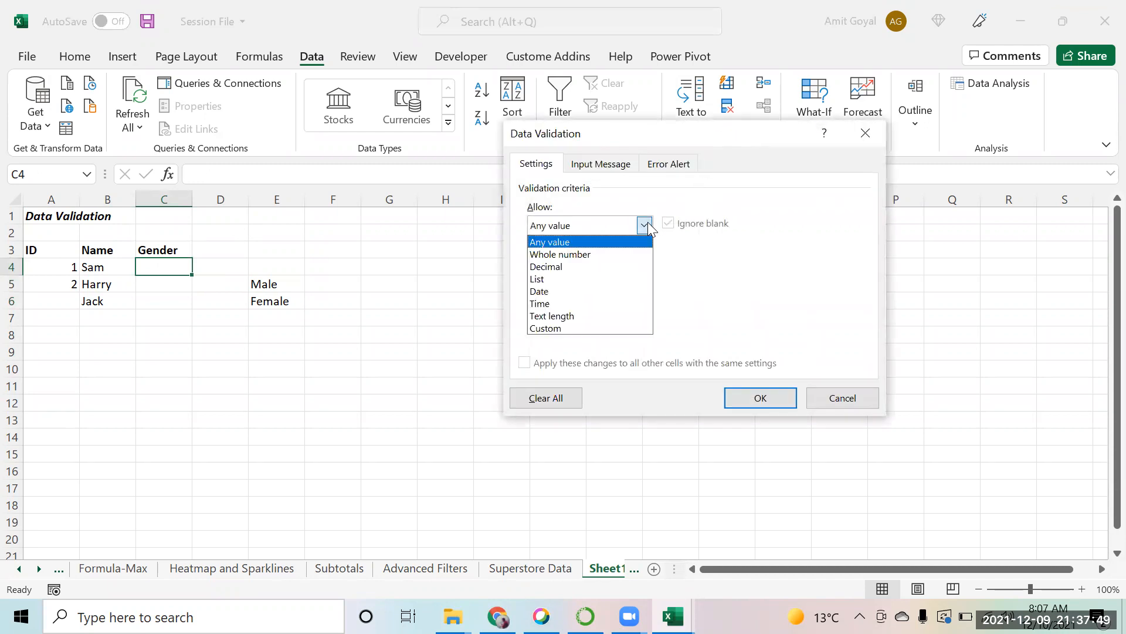
pyautogui.click(565, 282)
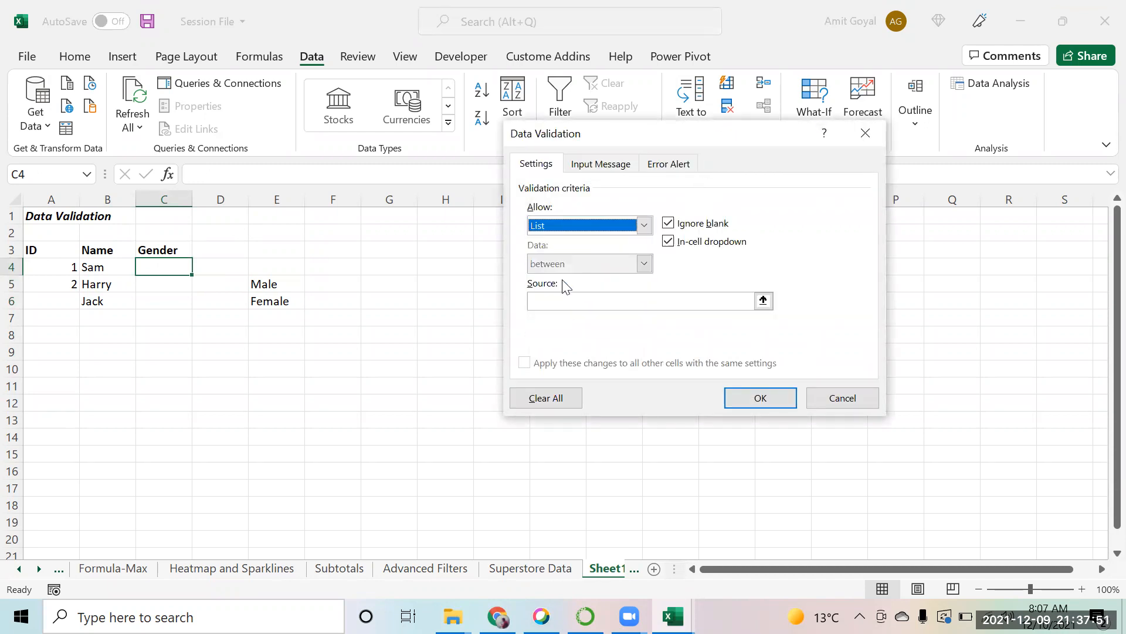
pyautogui.click(763, 301)
pyautogui.click(288, 282)
pyautogui.moveTo(287, 282); pyautogui.dragTo(283, 298)
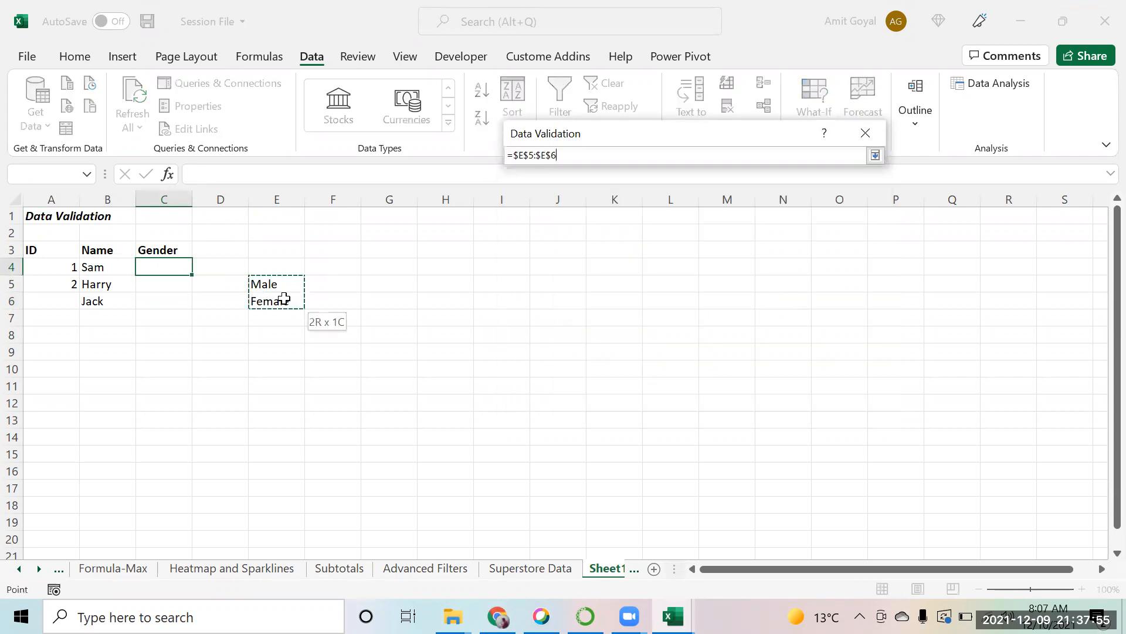
pyautogui.click(875, 155)
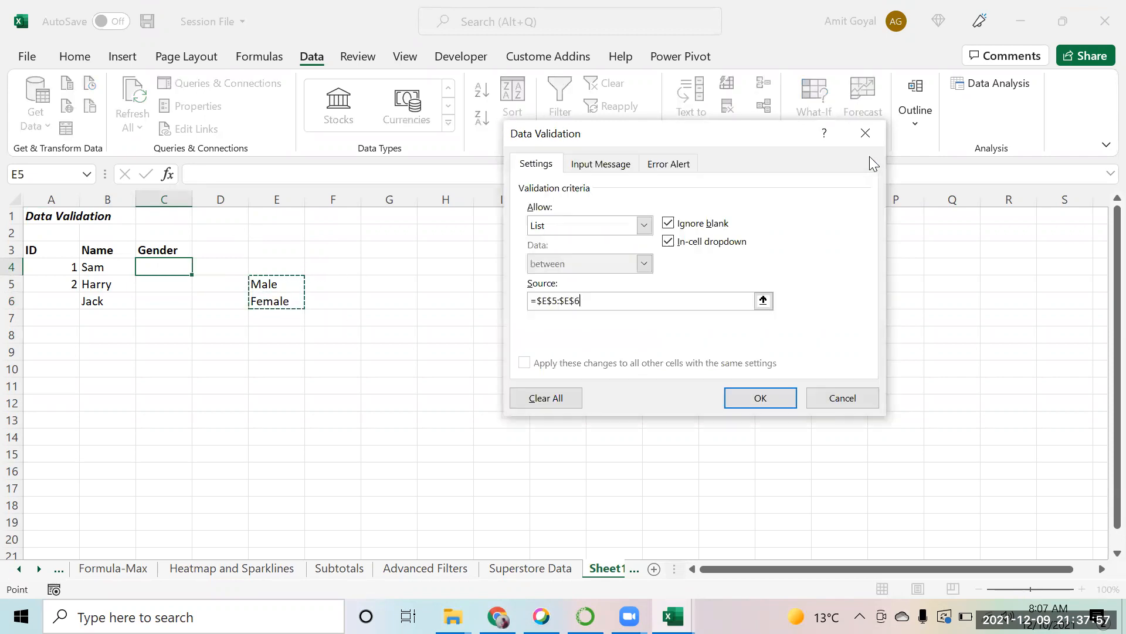
pyautogui.click(757, 397)
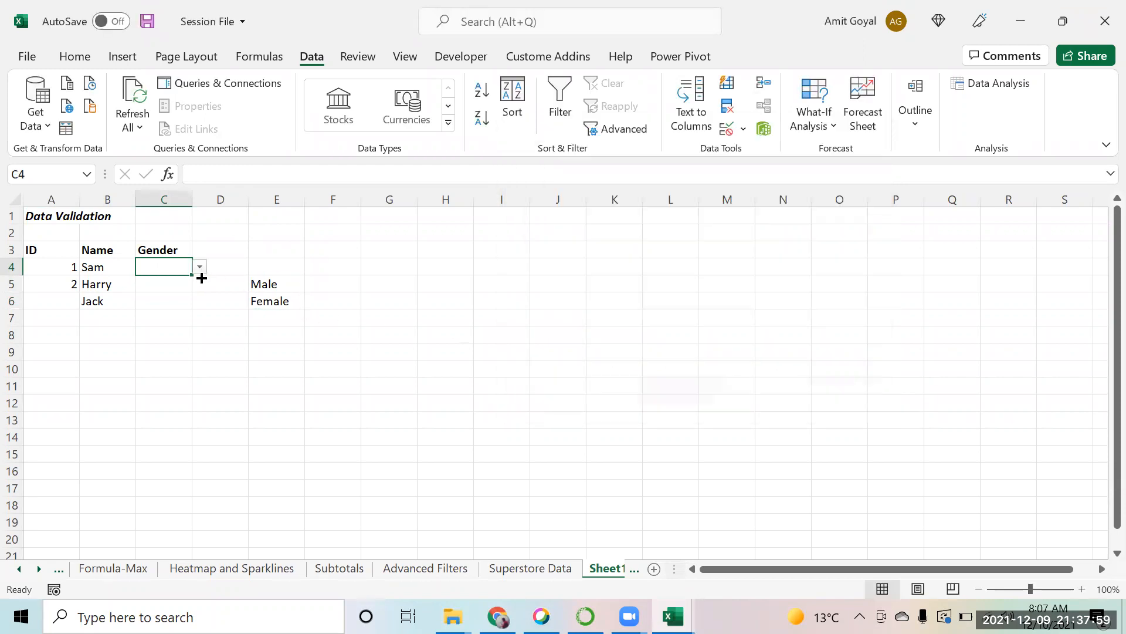
# Choose Female from the validation list in C4 and check whether C5 offers the same list.
pyautogui.click(200, 269)
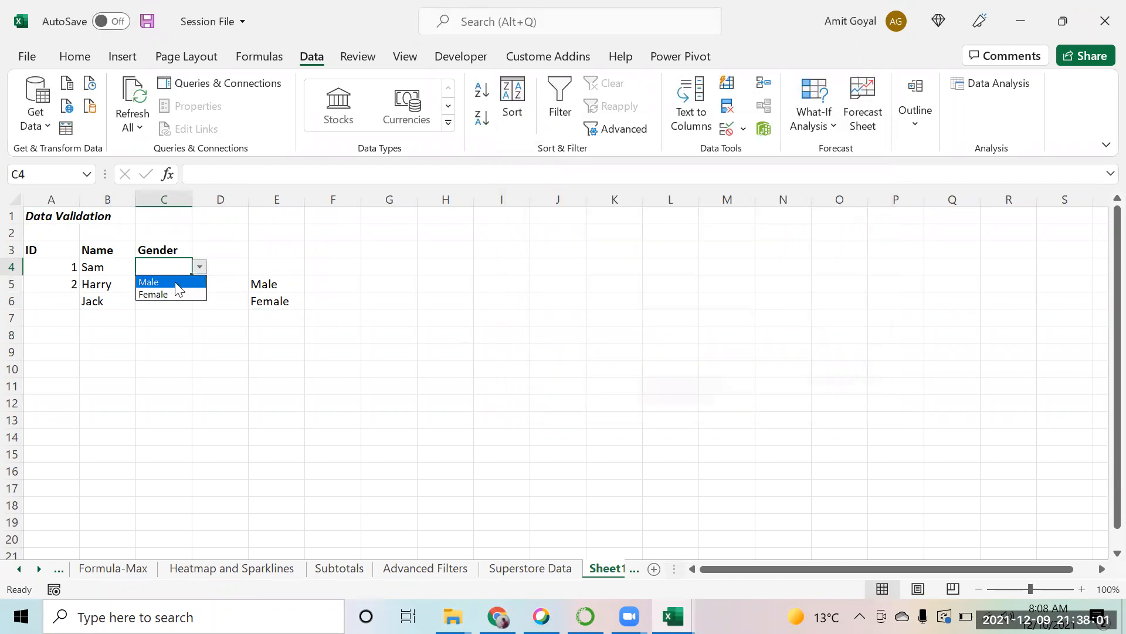
pyautogui.click(170, 289)
pyautogui.click(171, 284)
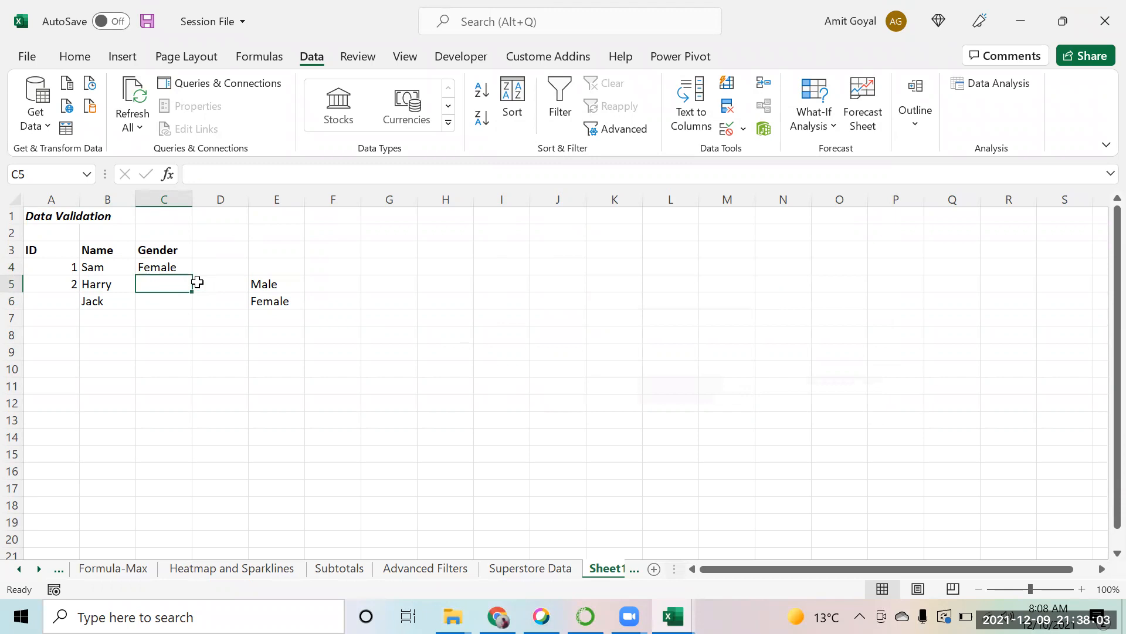
# Extend the gender list validation with source E5:E6 to all Gender cells C4:C6.
pyautogui.click(167, 256)
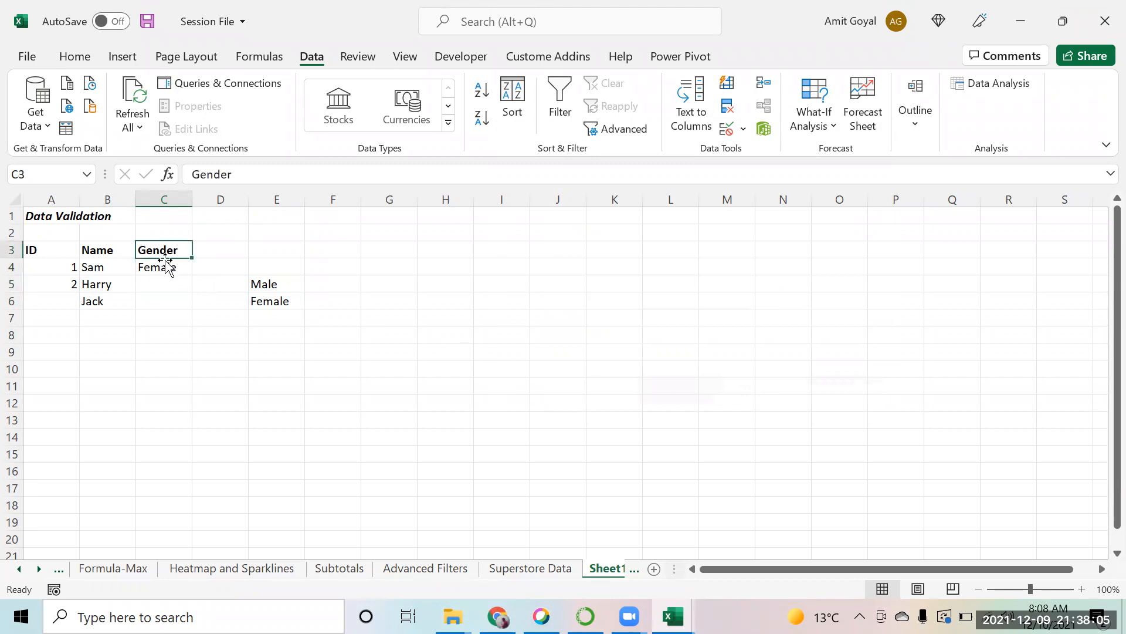
pyautogui.click(168, 262)
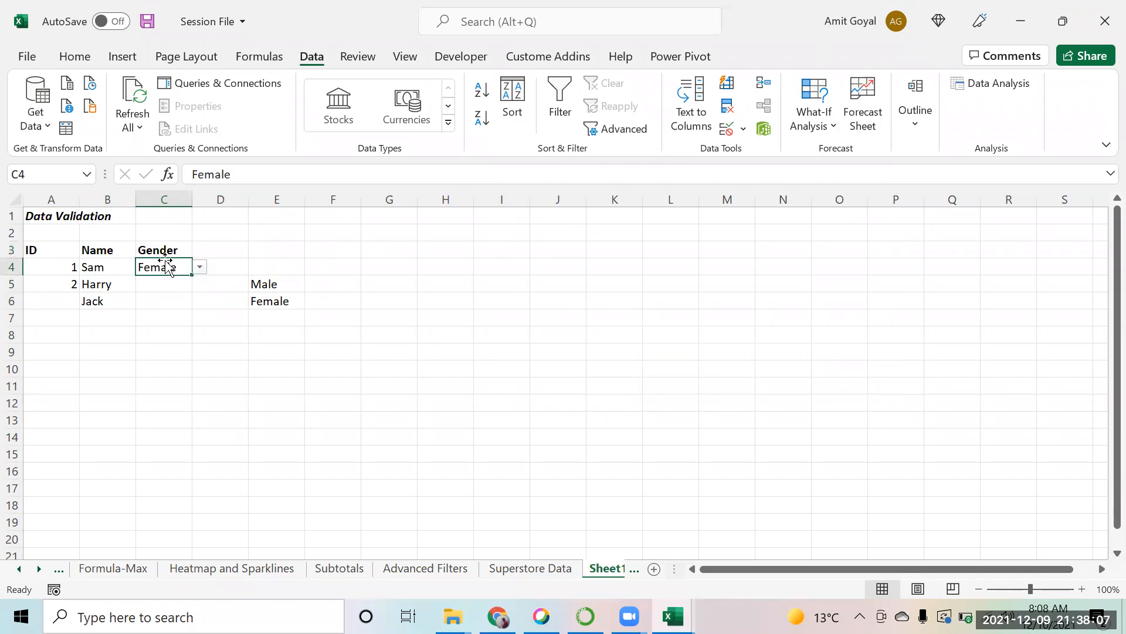
pyautogui.hotkey('shift', 'Down')
pyautogui.hotkey('shift', 'Down')
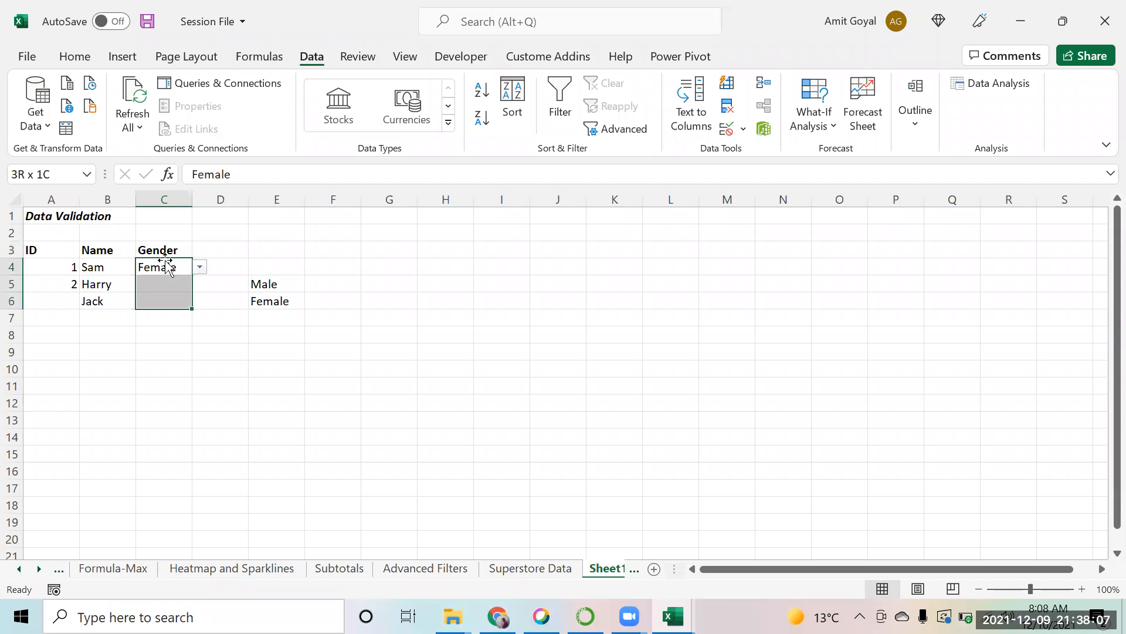
pyautogui.click(726, 129)
pyautogui.click(505, 358)
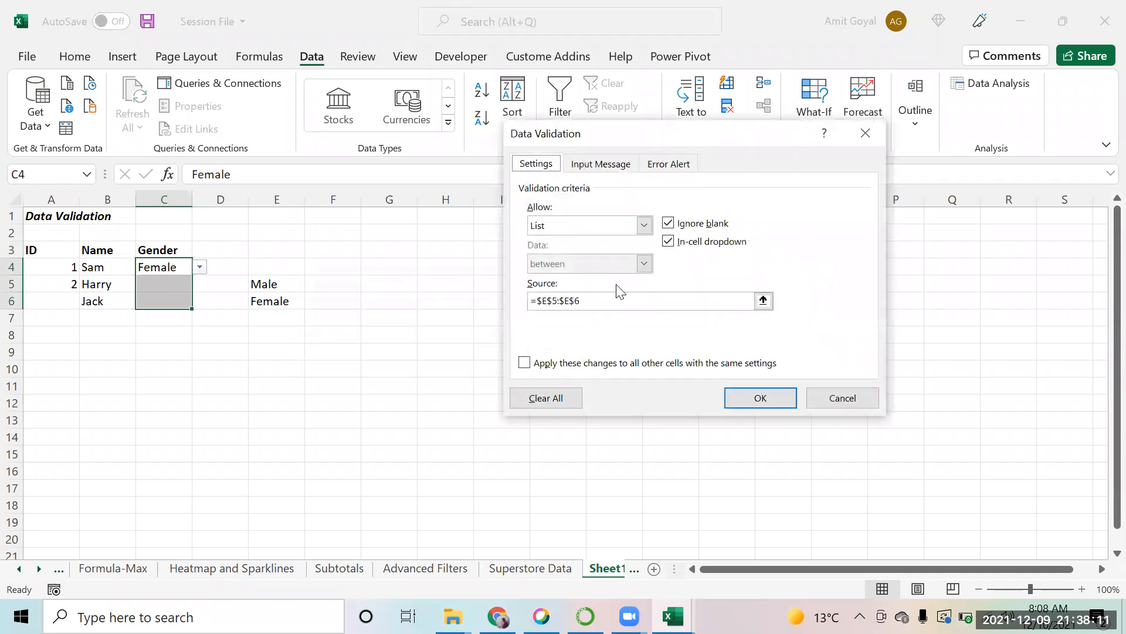
pyautogui.click(739, 401)
# Check the list choices in C5 and try to enter Boy in that cell.
pyautogui.click(156, 284)
pyautogui.click(200, 285)
pyautogui.click(162, 287)
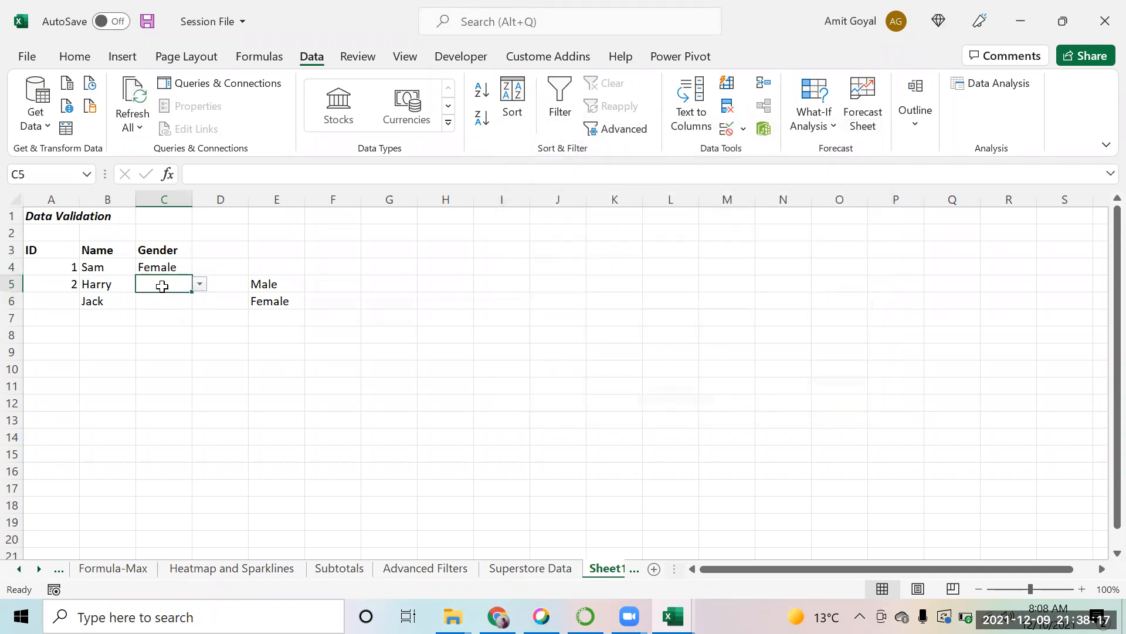
pyautogui.write('Boy')
pyautogui.press('Return')
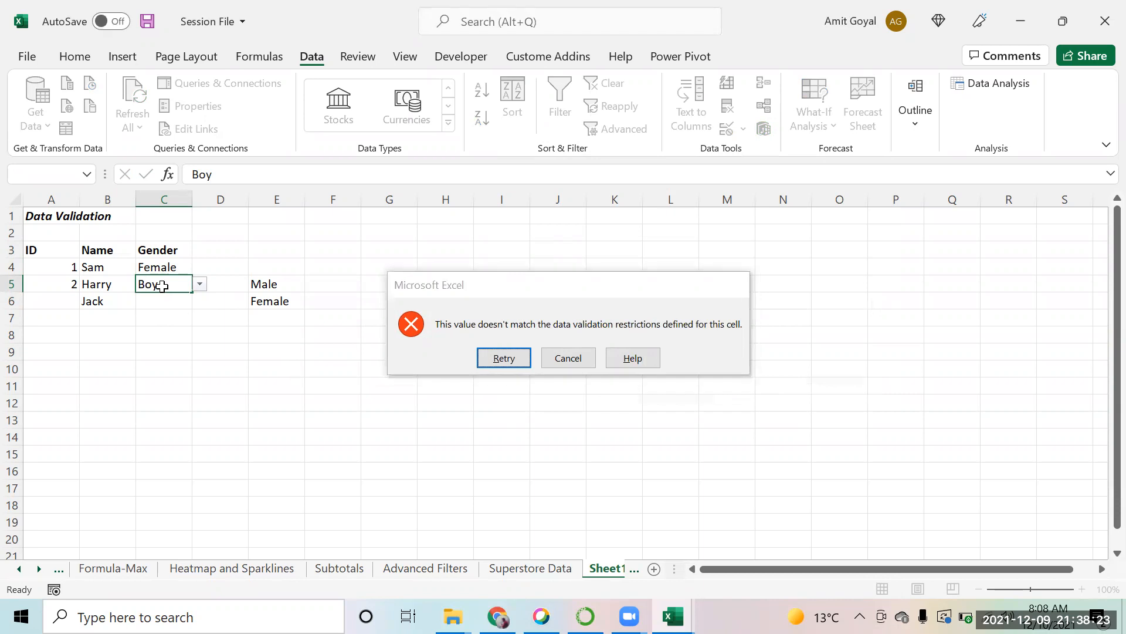
pyautogui.press('Escape')
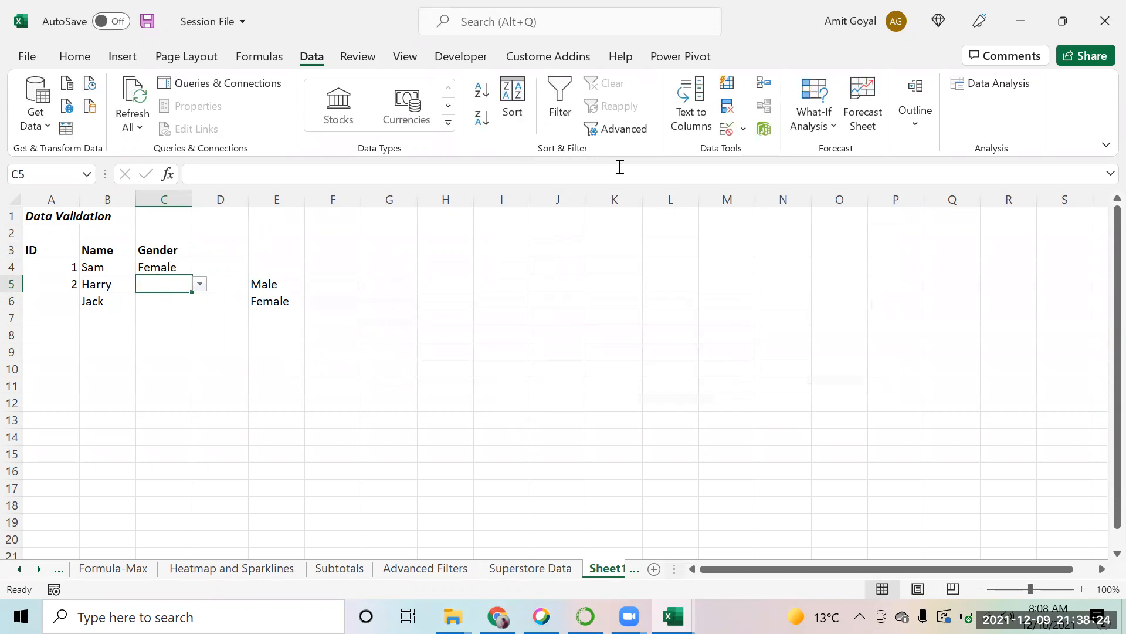
# Open the data validation settings of C5 and examine the available validation types.
pyautogui.click(727, 129)
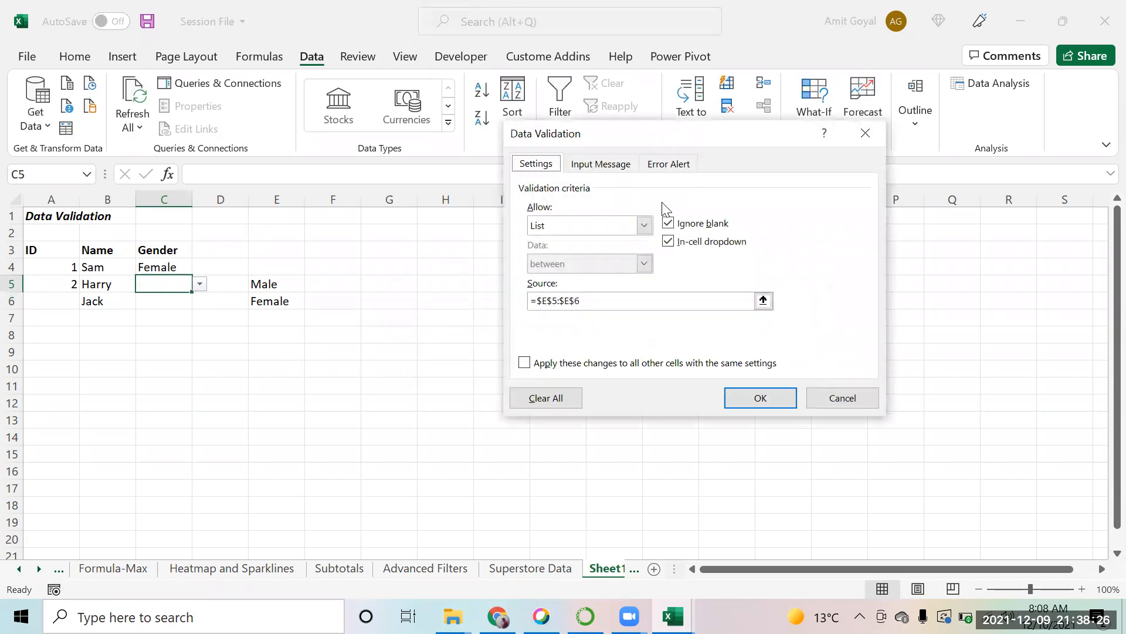
pyautogui.click(638, 226)
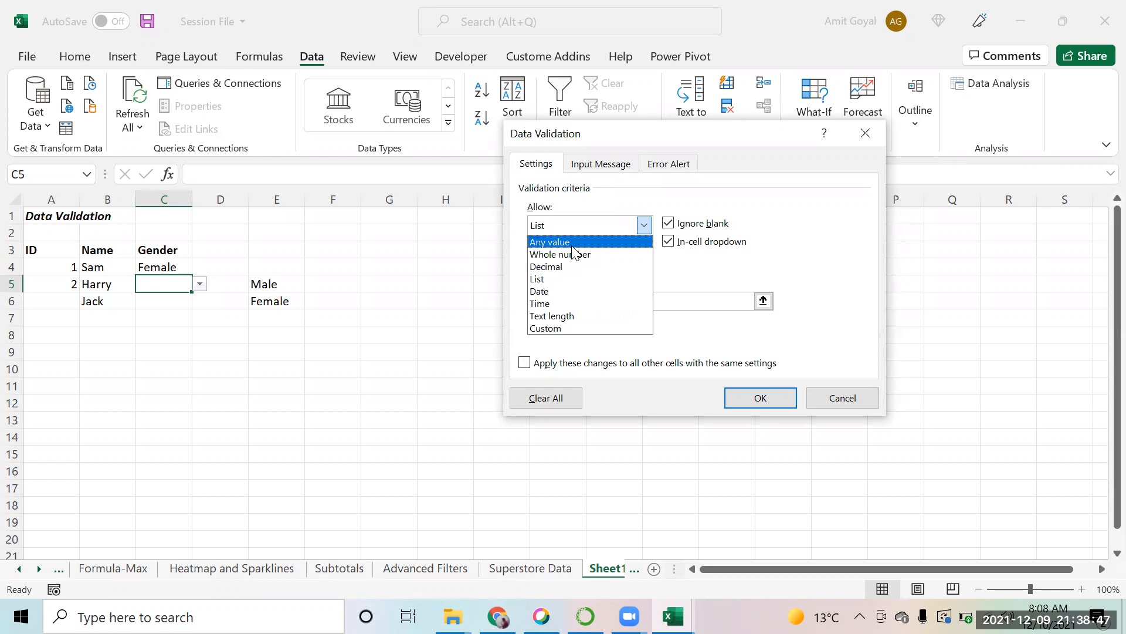
pyautogui.press('Escape')
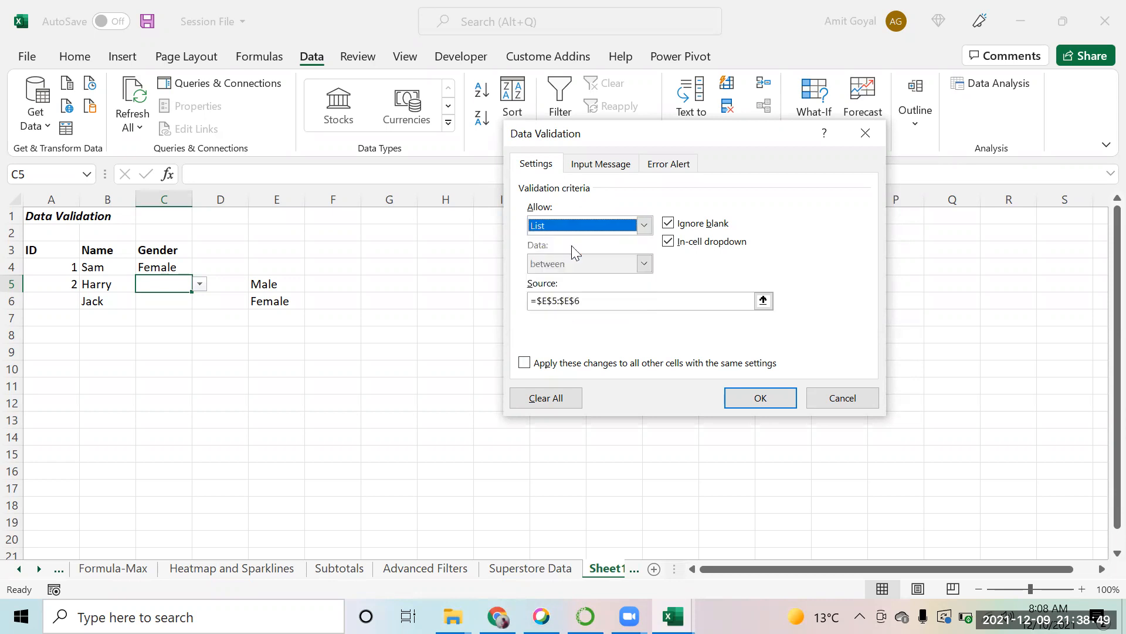
# Close the data validation settings of C5 without changing them.
pyautogui.press('Escape')
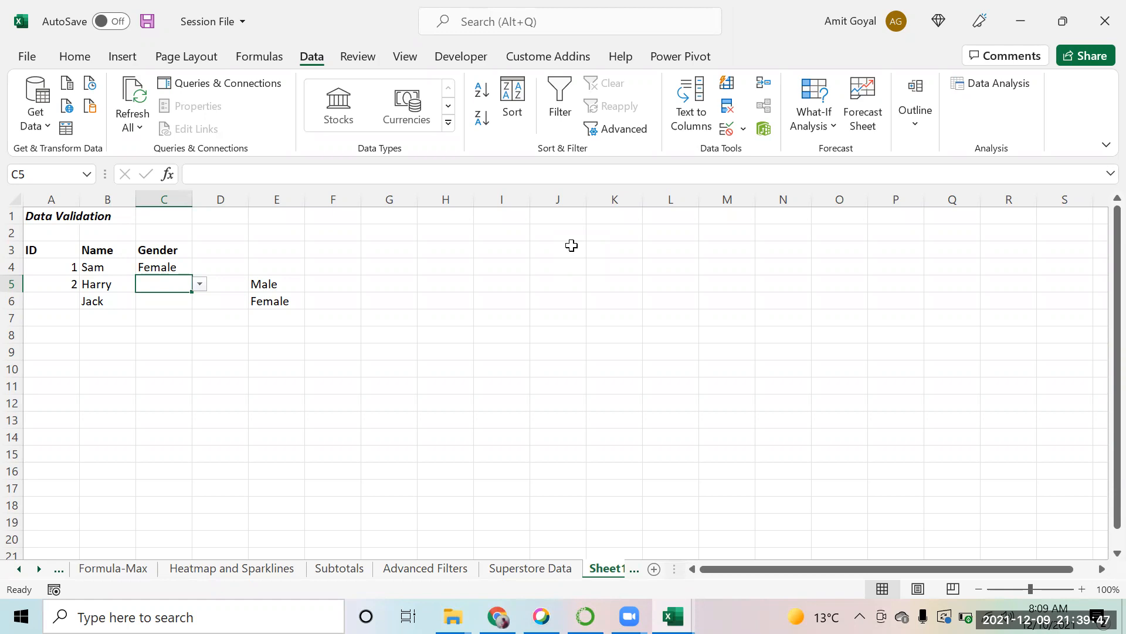
pyautogui.hotkey('ctrl', 'z')
pyautogui.click(280, 347)
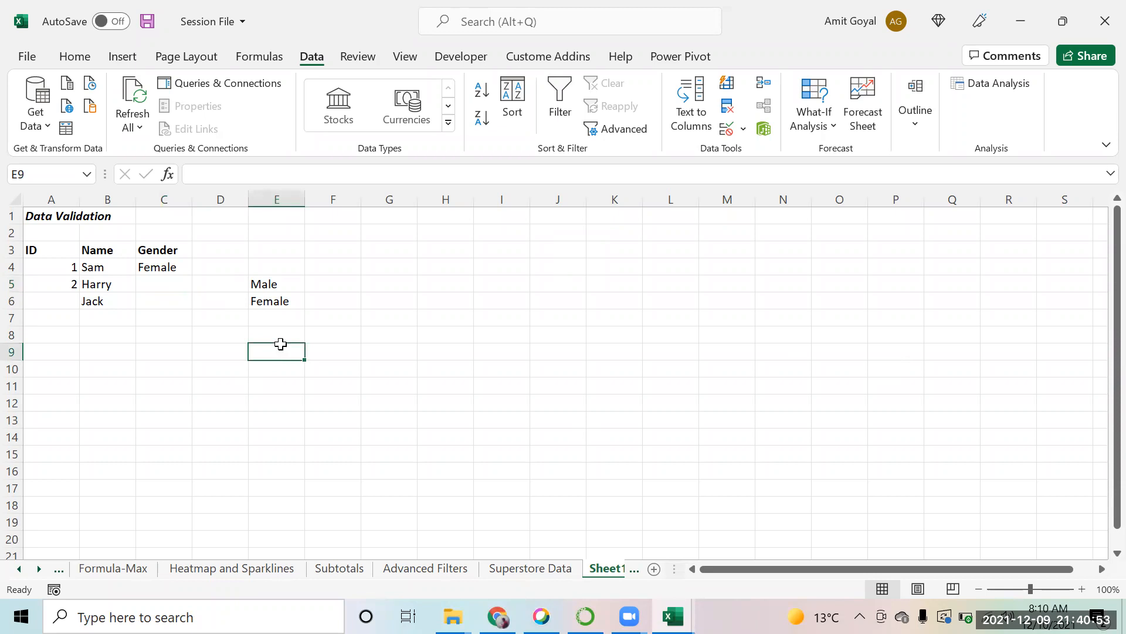
pyautogui.press('Left')
pyautogui.press('Left')
pyautogui.press('Left')
pyautogui.press('Up')
pyautogui.press('Up')
pyautogui.press('Up')
pyautogui.press('Up')
pyautogui.press('Up')
pyautogui.press('Up')
pyautogui.press('Up')
pyautogui.press('Up')
pyautogui.press('Down')
pyautogui.press('Down')
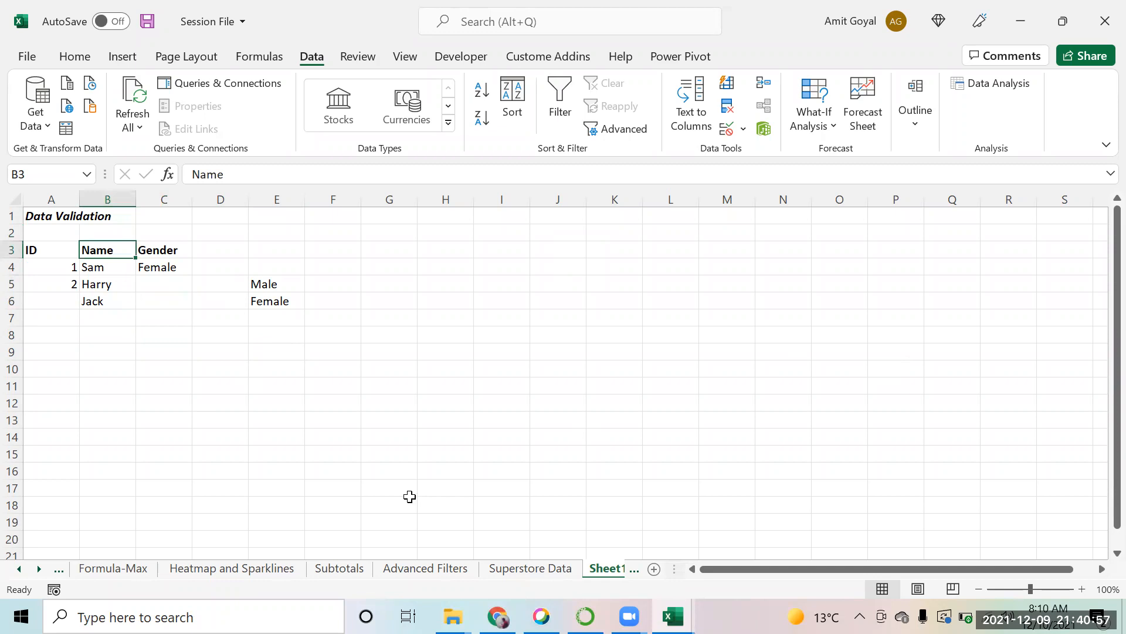
# Review the column headings on the Superstore Data sheet and add a new blank worksheet.
pyautogui.click(517, 568)
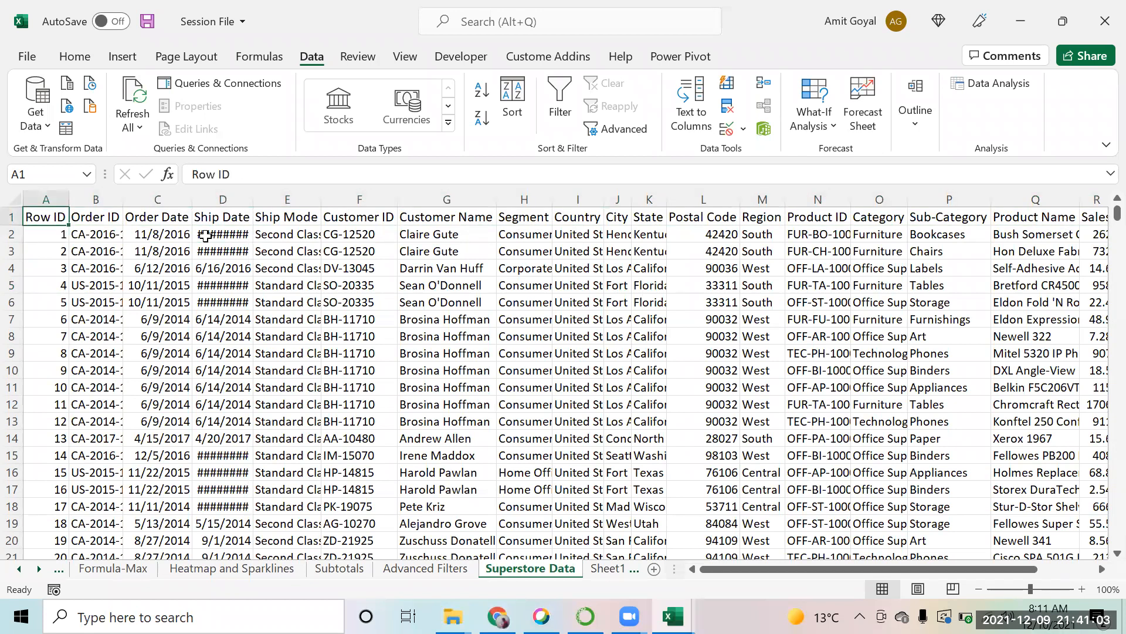
pyautogui.hotkey('ctrl', 'shift', 'Right')
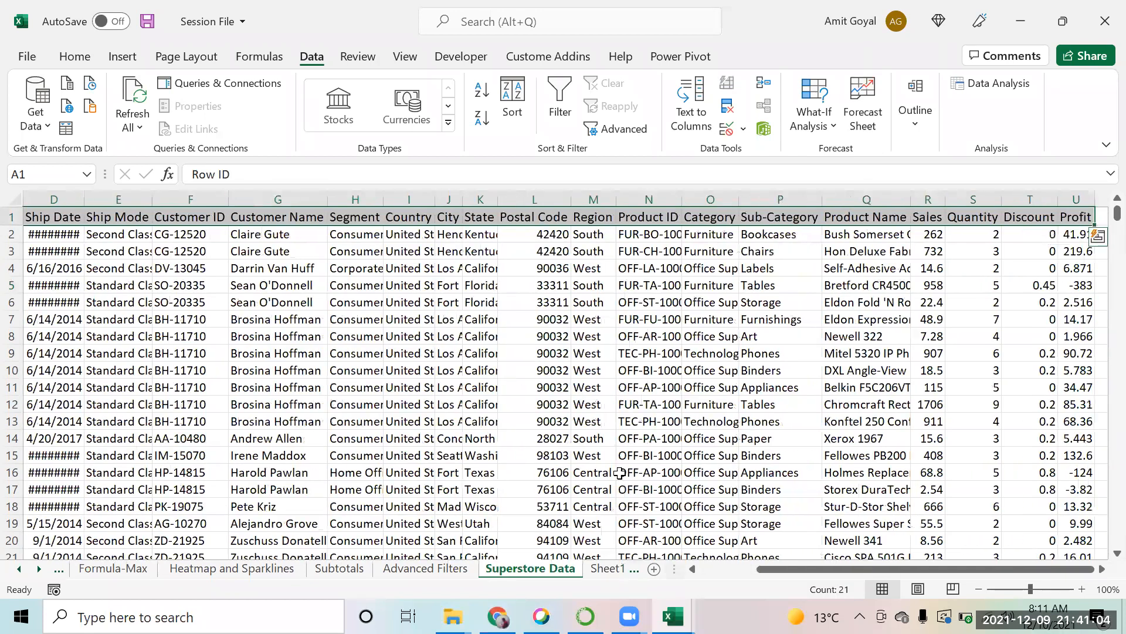
pyautogui.click(654, 569)
pyautogui.click(148, 227)
pyautogui.press('Left')
pyautogui.press('Left')
pyautogui.press('Up')
pyautogui.hotkey('shift', 'Down')
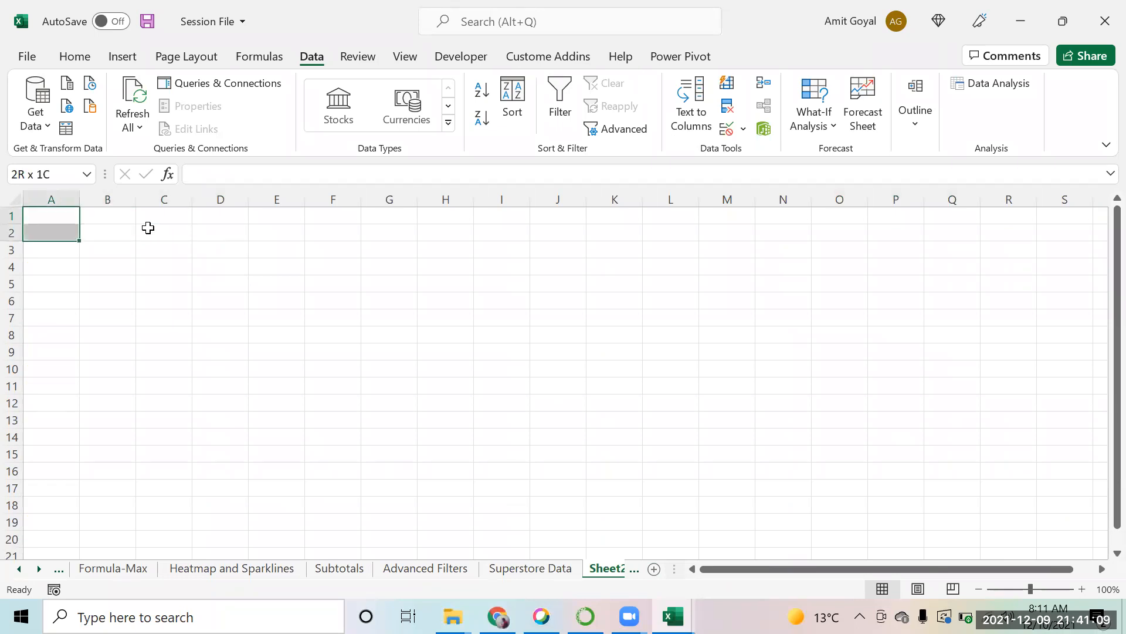
pyautogui.hotkey('shift', 'Right')
pyautogui.hotkey('shift', 'Right')
pyautogui.hotkey('shift', 'Right')
pyautogui.hotkey('shift', 'Right')
pyautogui.hotkey('shift', 'Right')
pyautogui.hotkey('shift', 'Right')
pyautogui.hotkey('shift', 'Right')
pyautogui.hotkey('shift', 'Right')
pyautogui.hotkey('shift', 'Right')
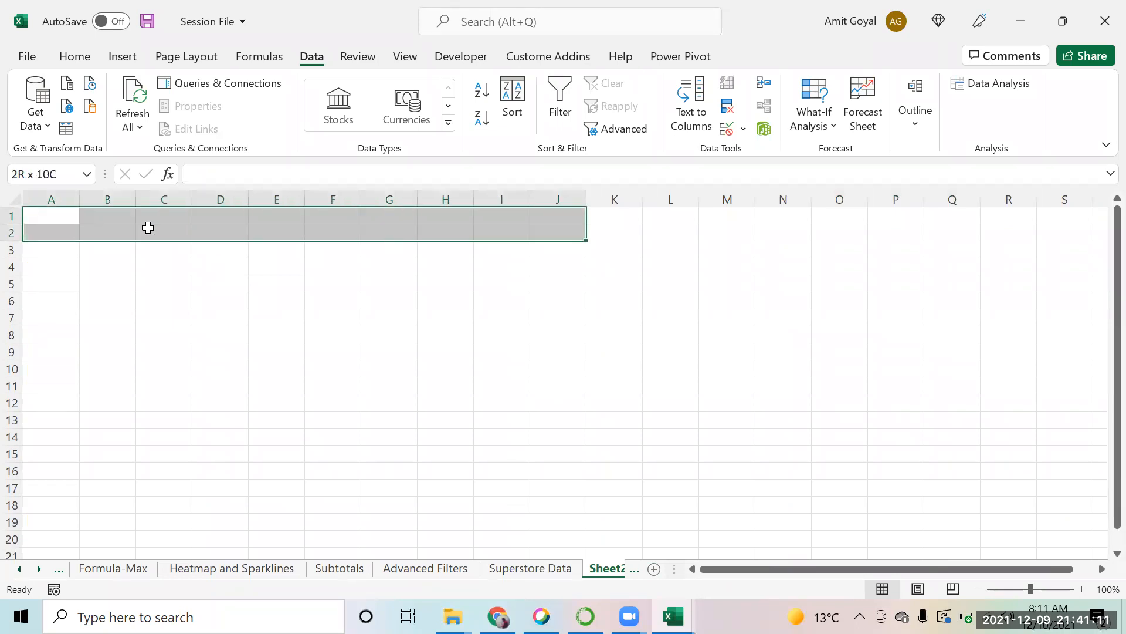
pyautogui.hotkey('ctrl', 'Home')
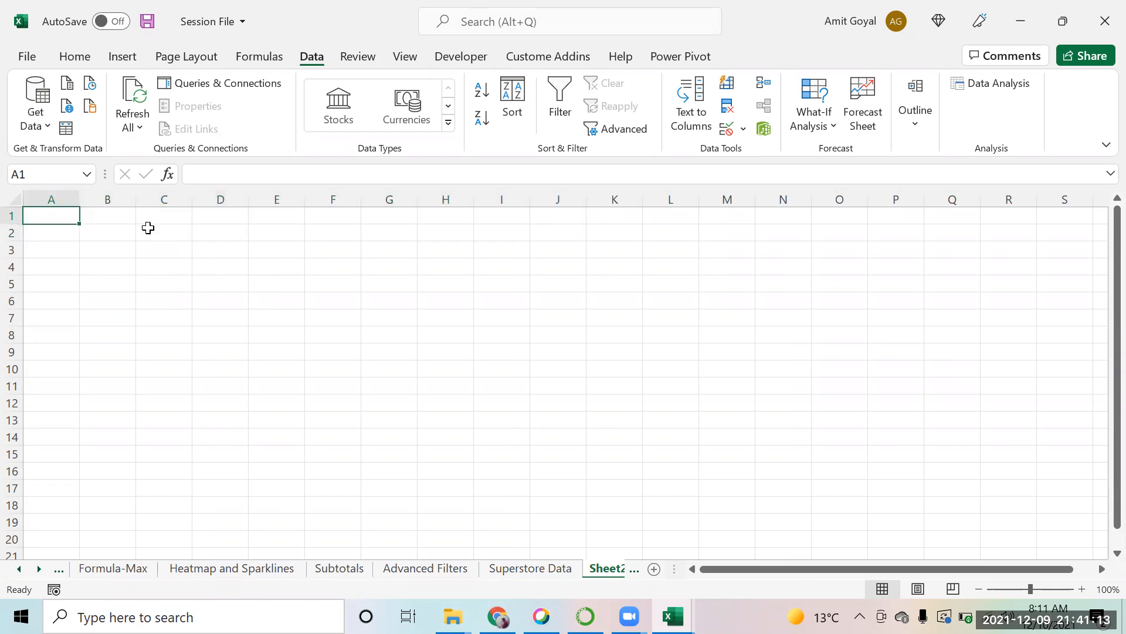
# Merge and center cells A1:K2 on the new sheet.
pyautogui.click(72, 56)
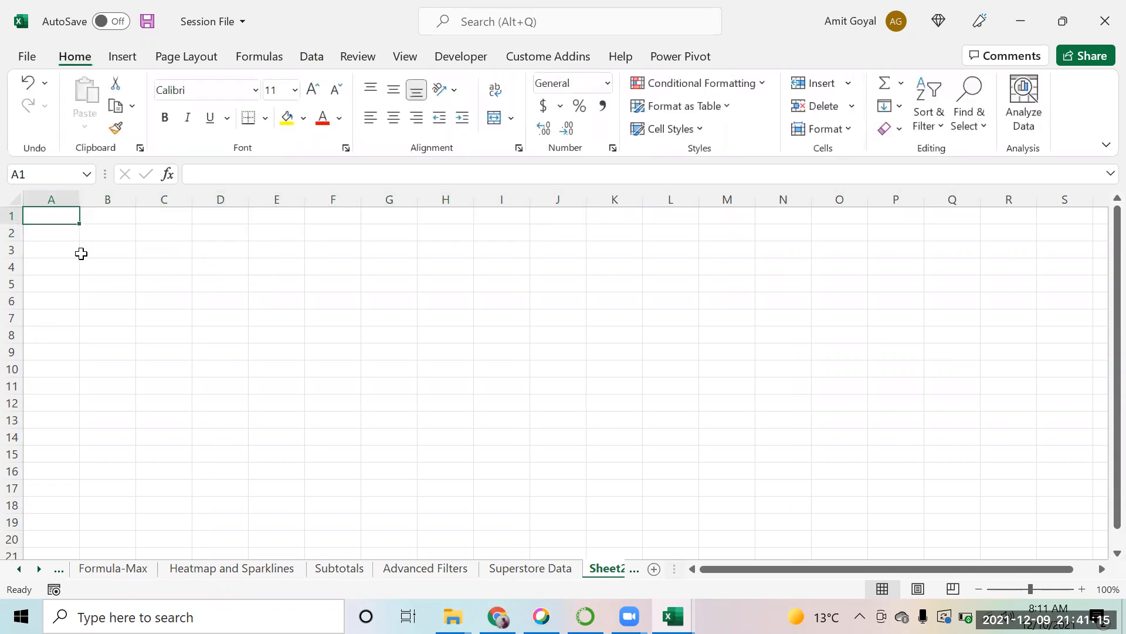
pyautogui.hotkey('shift', 'Down')
pyautogui.hotkey('shift', 'Down')
pyautogui.hotkey('shift', 'Up')
pyautogui.hotkey('shift', 'Right')
pyautogui.hotkey('shift', 'Right')
pyautogui.hotkey('shift', 'Right')
pyautogui.hotkey('shift', 'Right')
pyautogui.hotkey('shift', 'Right')
pyautogui.hotkey('shift', 'Right')
pyautogui.hotkey('shift', 'Right')
pyautogui.hotkey('shift', 'Right')
pyautogui.hotkey('shift', 'Right')
pyautogui.hotkey('shift', 'Right')
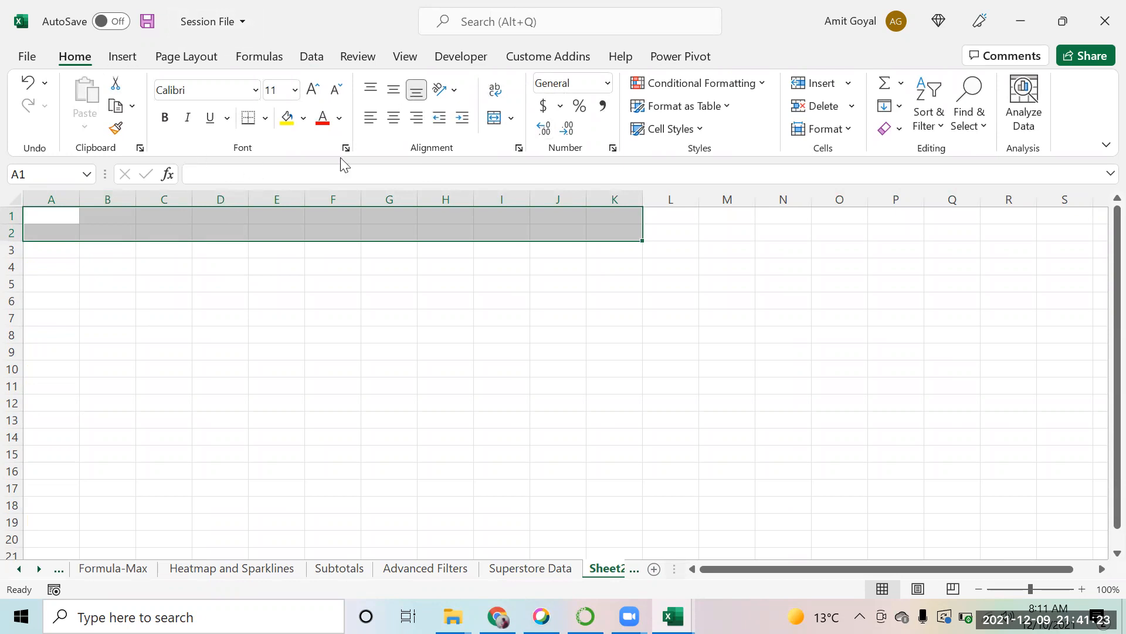
pyautogui.click(495, 119)
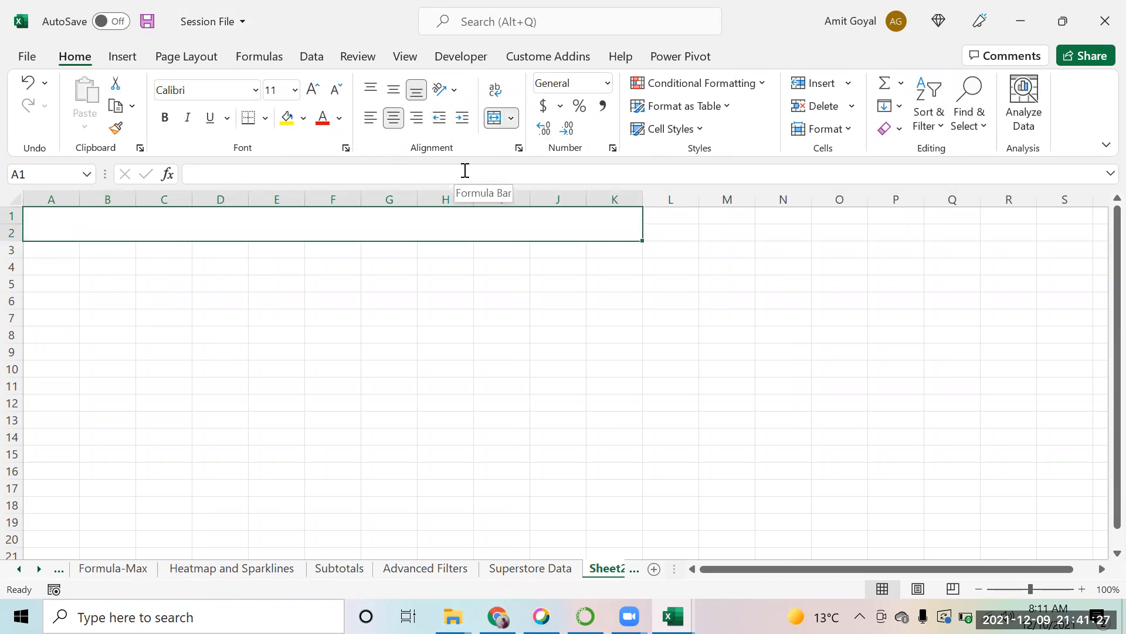
# Enter the title Sales Report in the merged cell A1.
pyautogui.write('Sael')
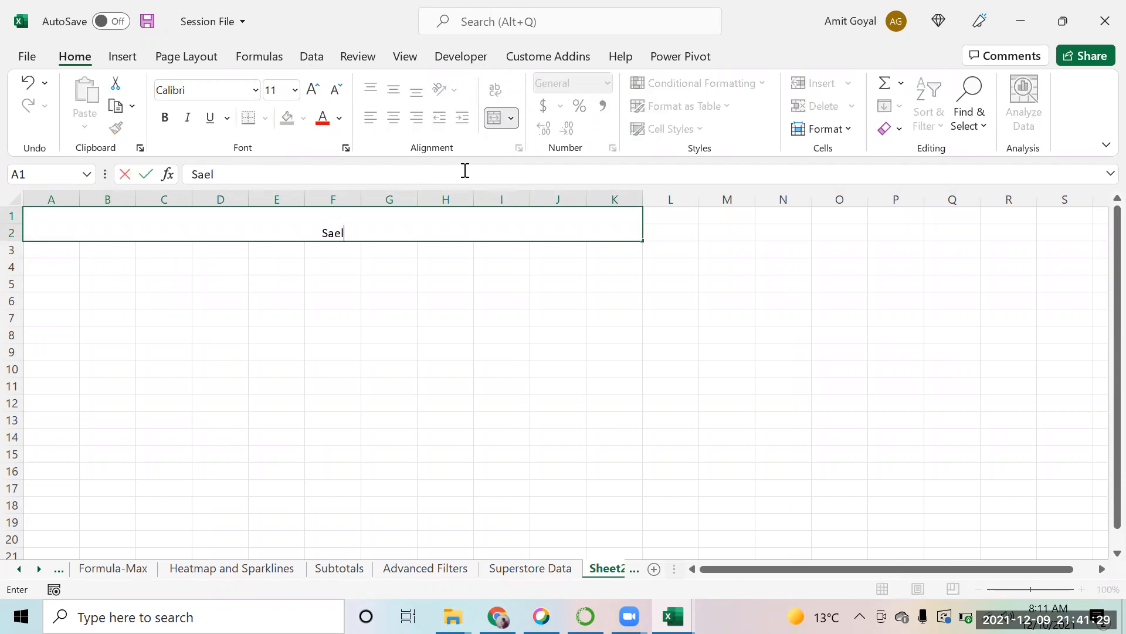
pyautogui.press('BackSpace')
pyautogui.press('BackSpace')
pyautogui.write('les Report')
pyautogui.press('Return')
pyautogui.press('Up')
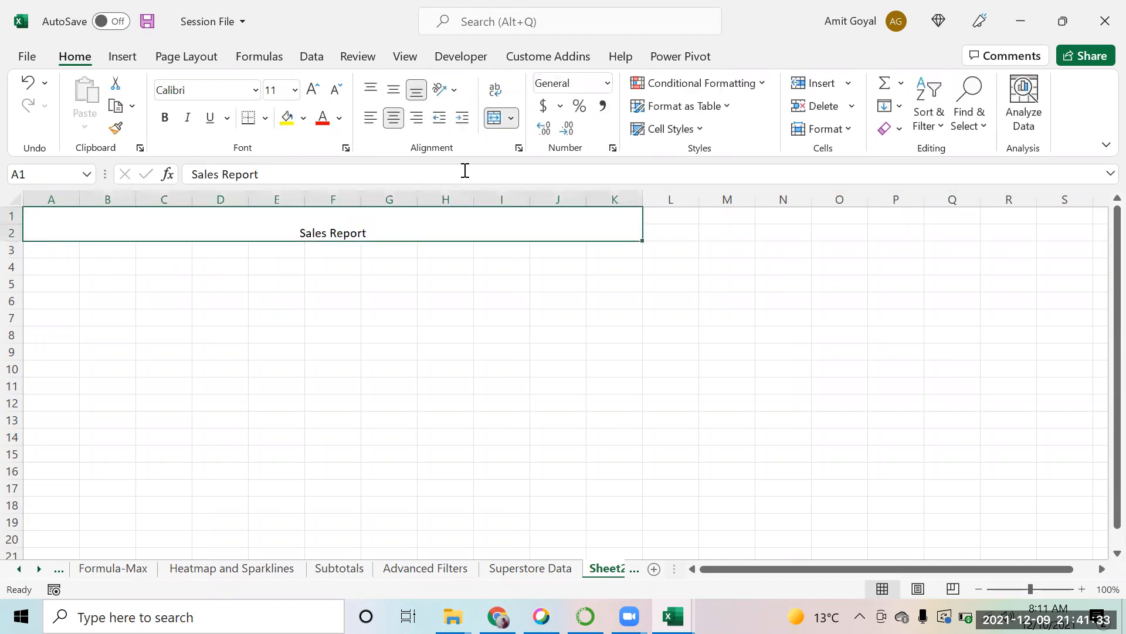
# Align the Sales Report title to the vertical middle and make it bold at font size 20.
pyautogui.click(394, 91)
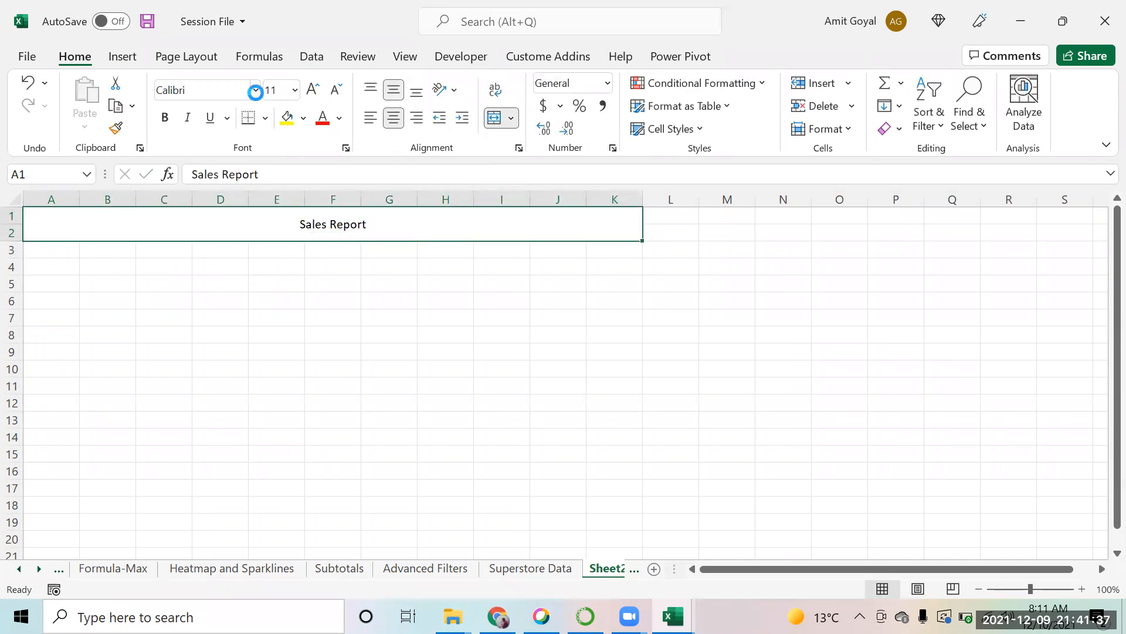
pyautogui.hotkey('ctrl', 'b')
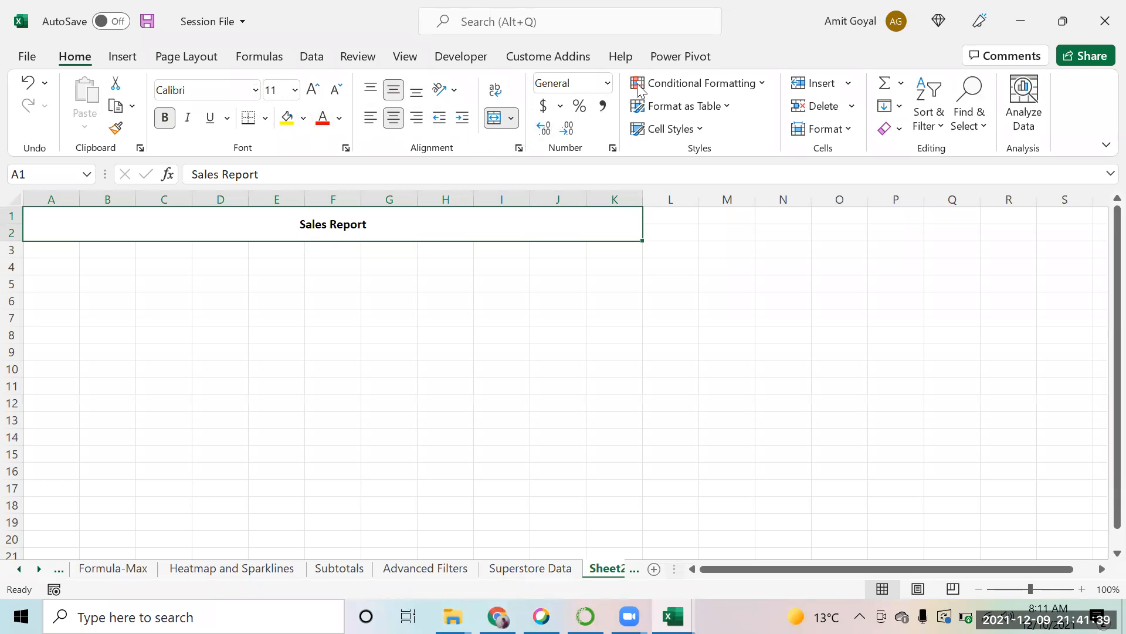
pyautogui.click(312, 91)
pyautogui.click(313, 92)
pyautogui.click(314, 94)
pyautogui.click(314, 95)
pyautogui.click(314, 95)
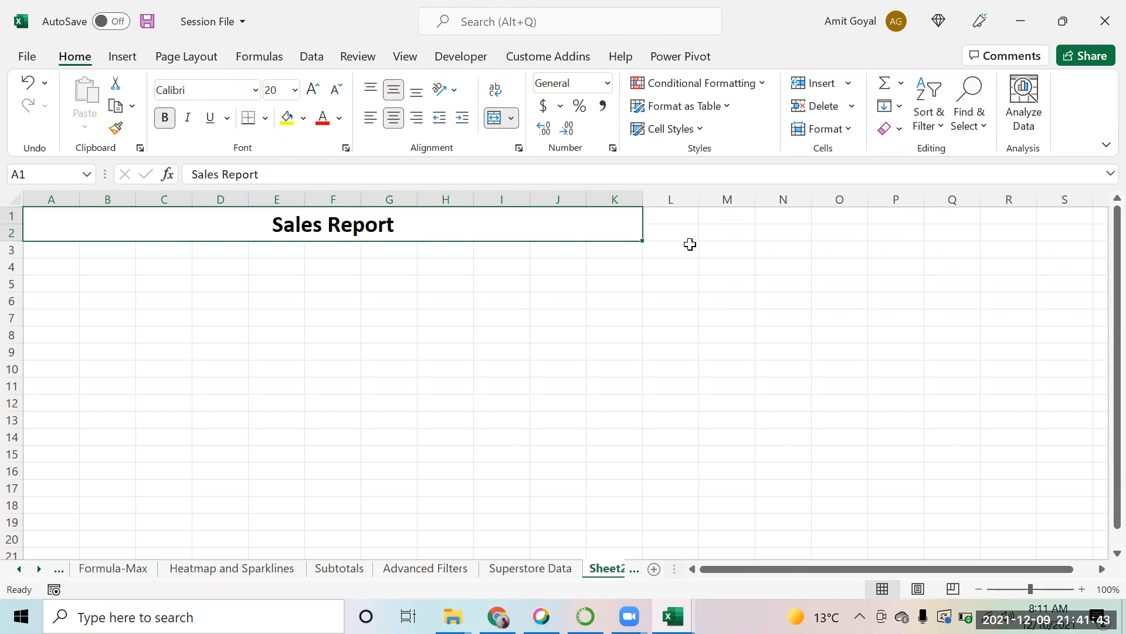
# Fill the merged Sales Report title cell with light gray.
pyautogui.press('Down')
pyautogui.press('Down')
pyautogui.press('Up')
pyautogui.press('Up')
pyautogui.click(302, 118)
pyautogui.click(317, 162)
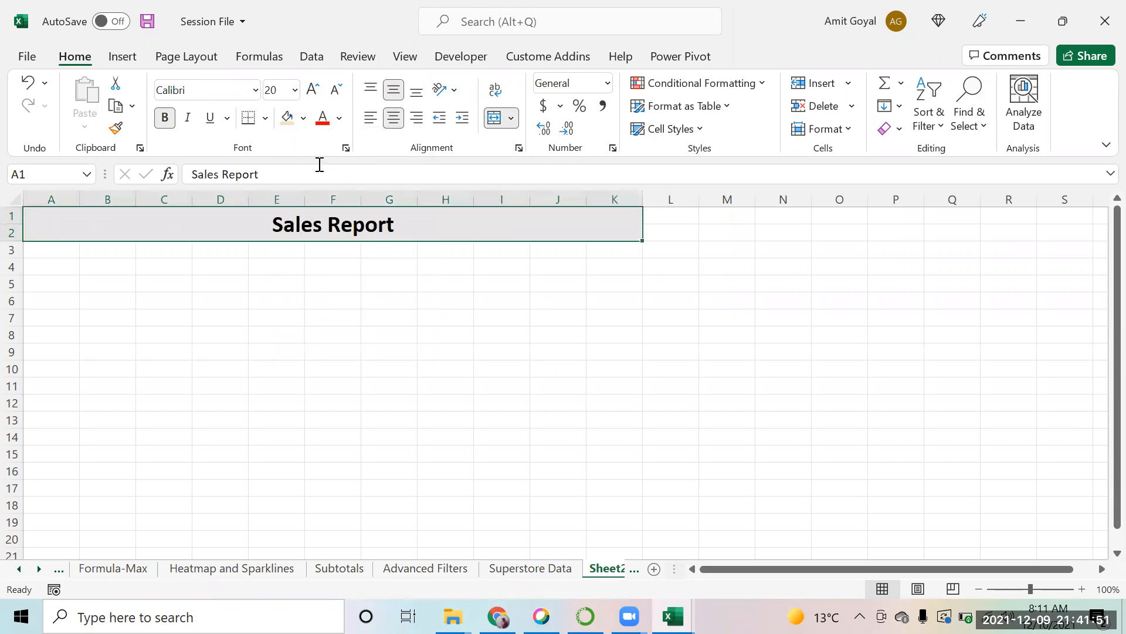
# Merge and center cells A4:B4 and enter the label Total Sales.
pyautogui.click(209, 278)
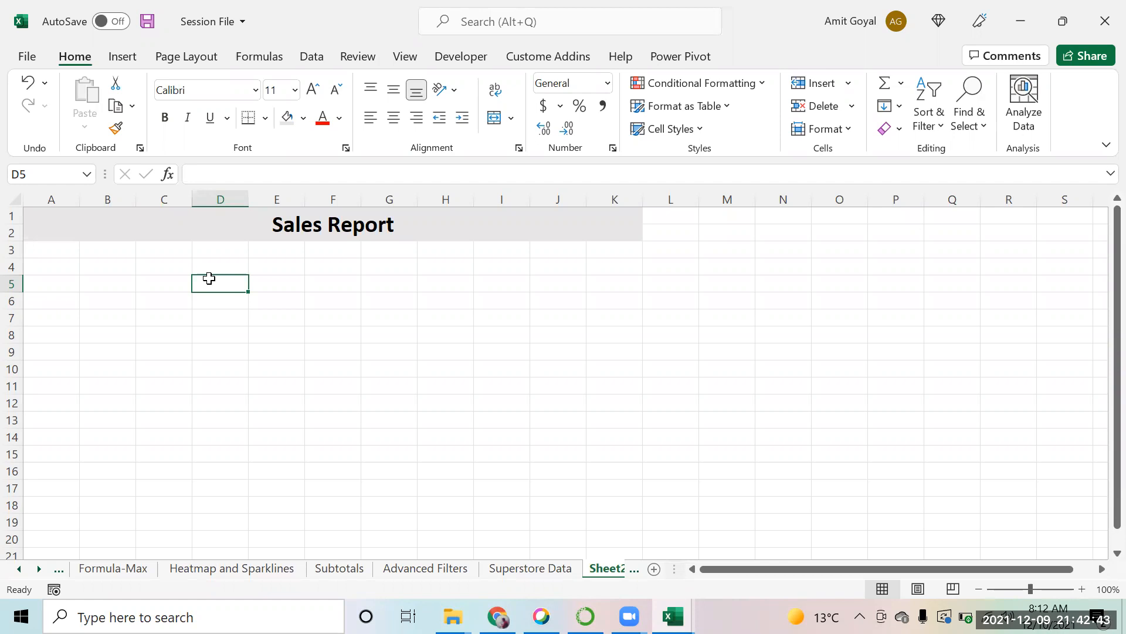
pyautogui.press('Left')
pyautogui.press('Left')
pyautogui.press('Up')
pyautogui.press('Up')
pyautogui.press('Down')
pyautogui.press('Left')
pyautogui.press('Right')
pyautogui.press('Left')
pyautogui.hotkey('shift', 'Right')
pyautogui.hotkey('shift', 'Left')
pyautogui.hotkey('shift', 'Right')
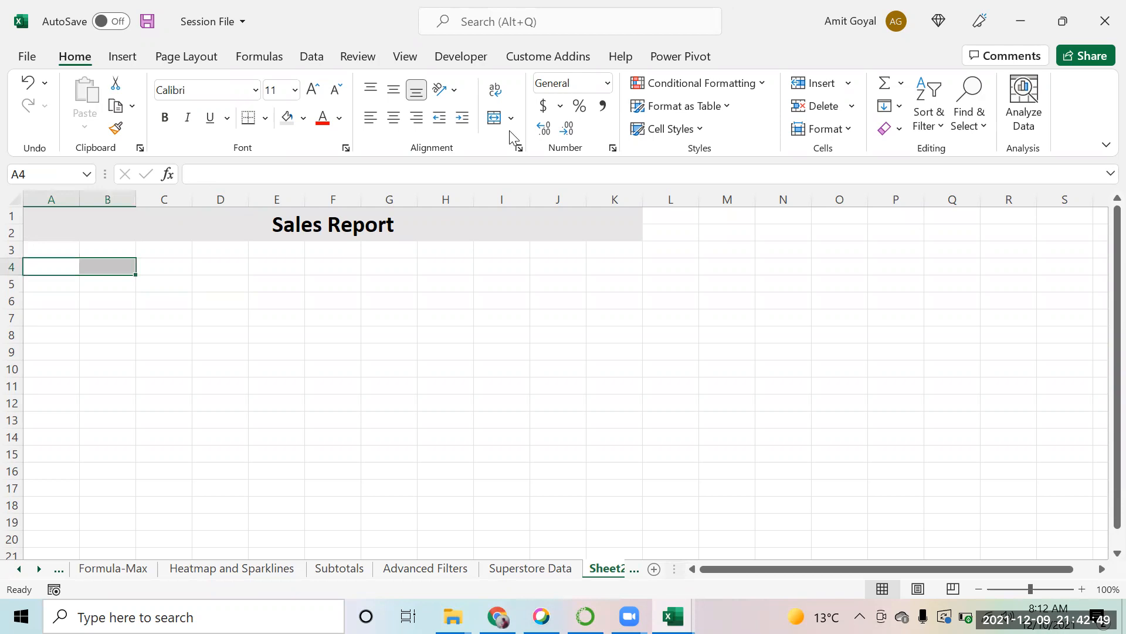
pyautogui.click(496, 123)
pyautogui.write('Total ')
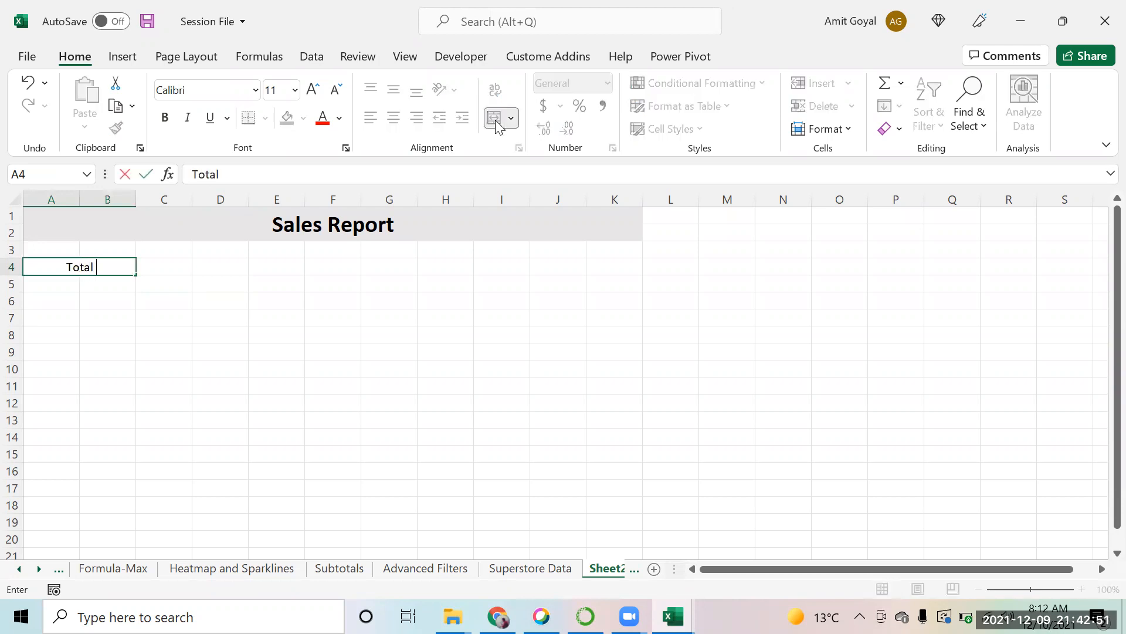
pyautogui.write('Sales')
pyautogui.press('Return')
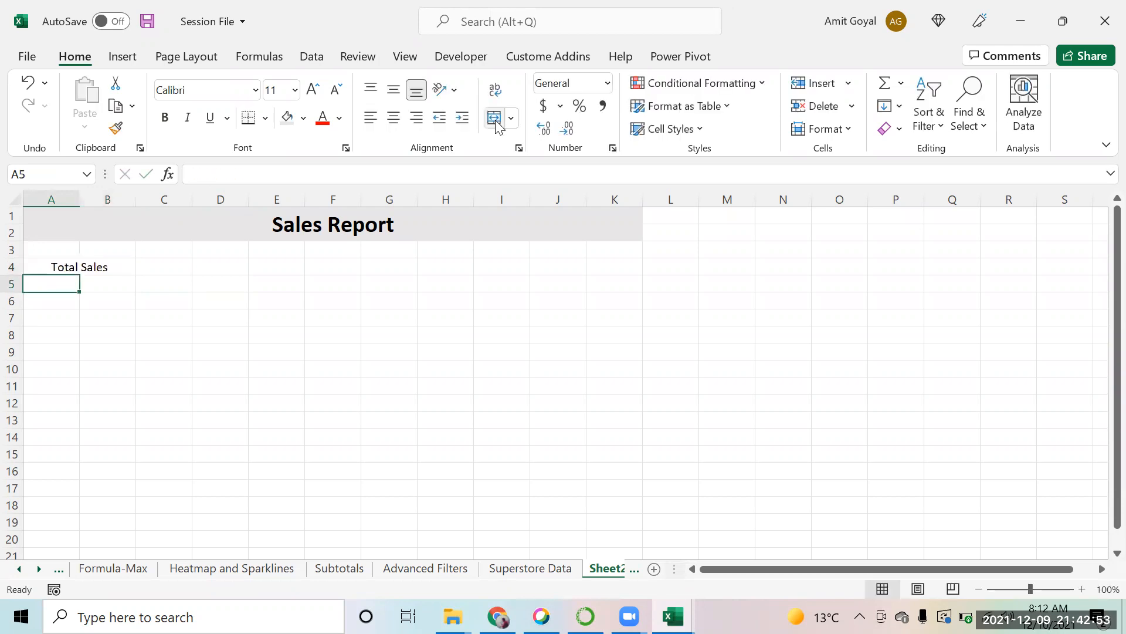
# Merge and center cells A5:B6 beneath the Total Sales label.
pyautogui.hotkey('shift', 'Right')
pyautogui.hotkey('shift', 'Down')
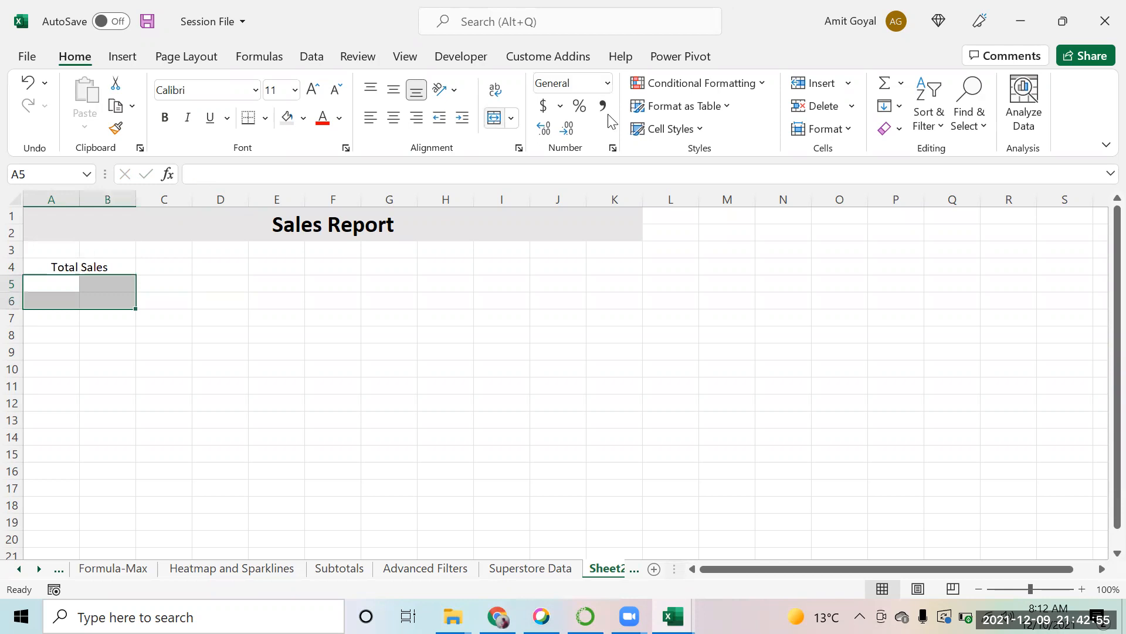
pyautogui.click(487, 120)
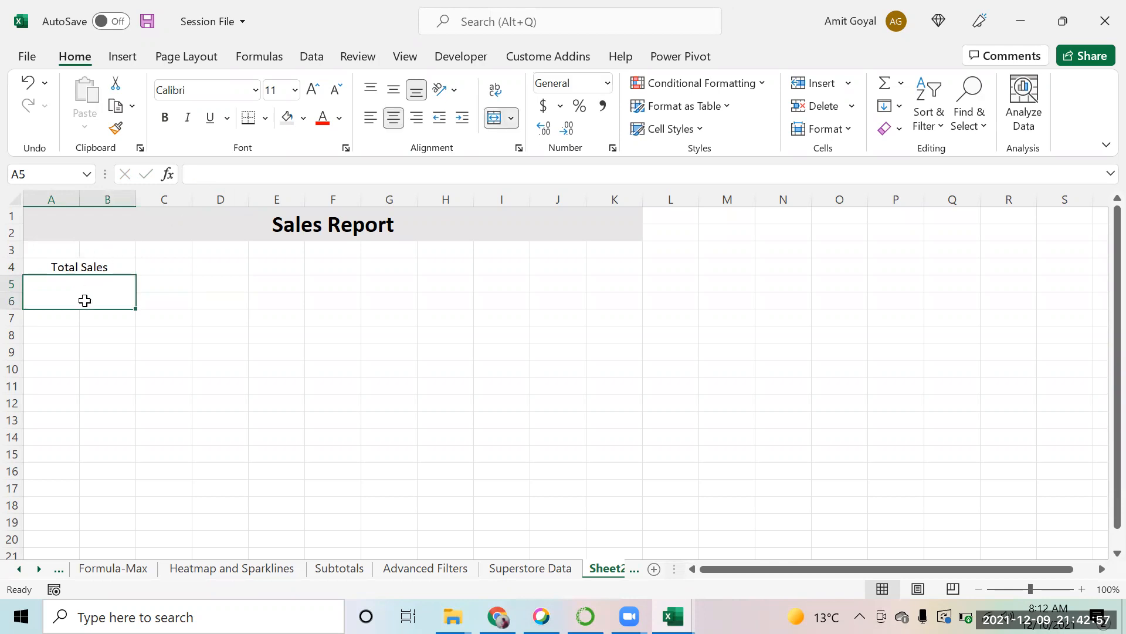
# Total the Sales column of the Superstore Data sheet in A5 with =SUM('Superstore Data'!R:R).
pyautogui.write('=SUM(')
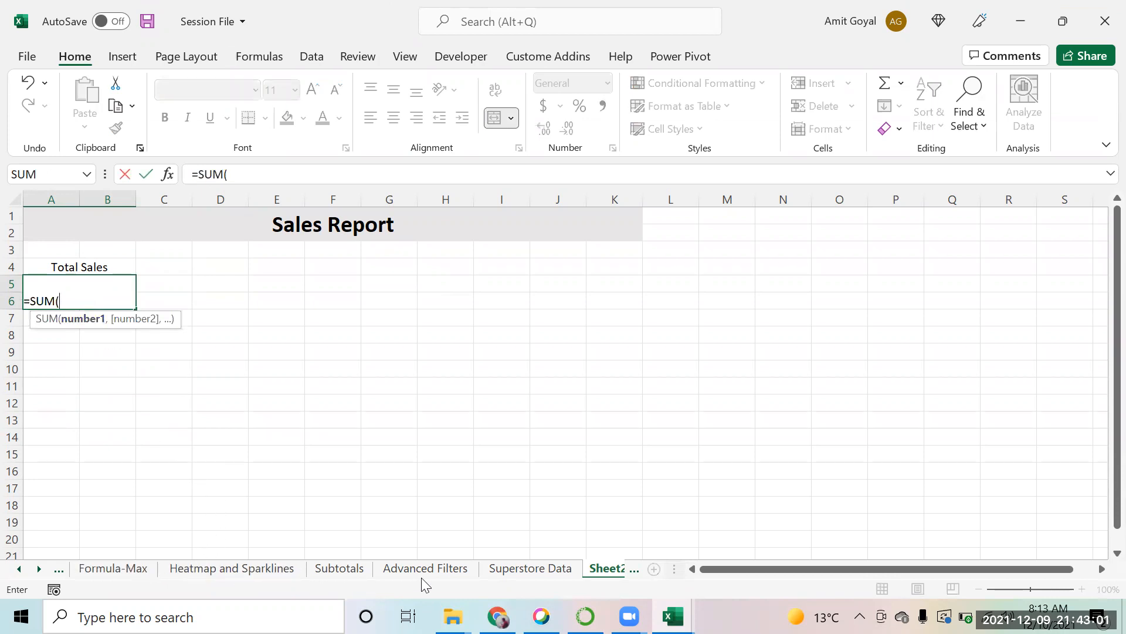
pyautogui.click(514, 572)
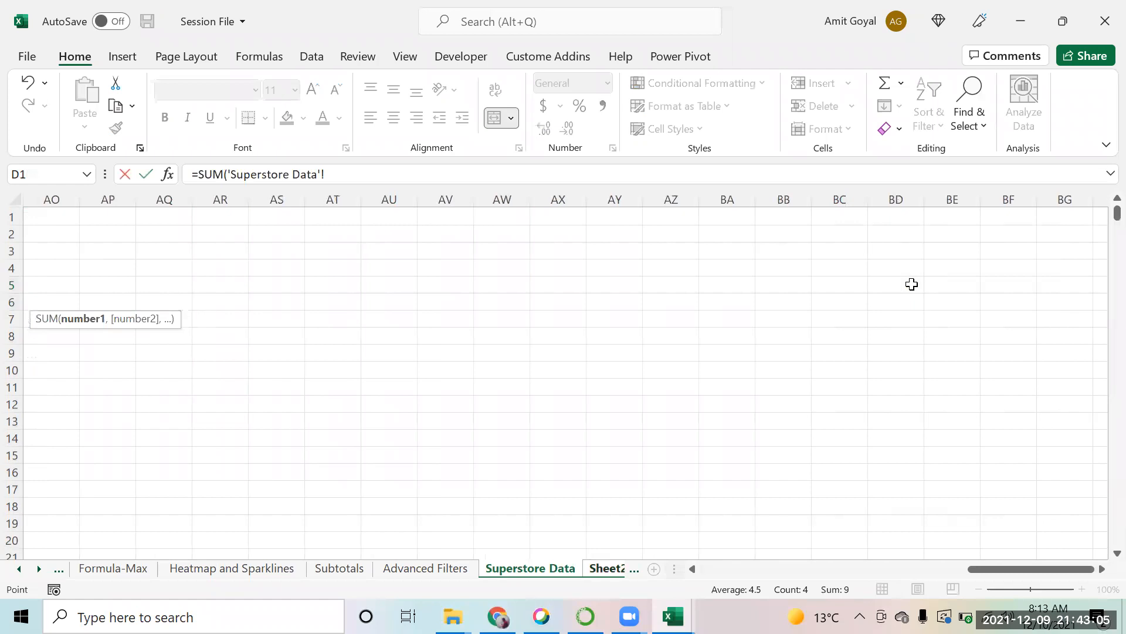
pyautogui.click(925, 568)
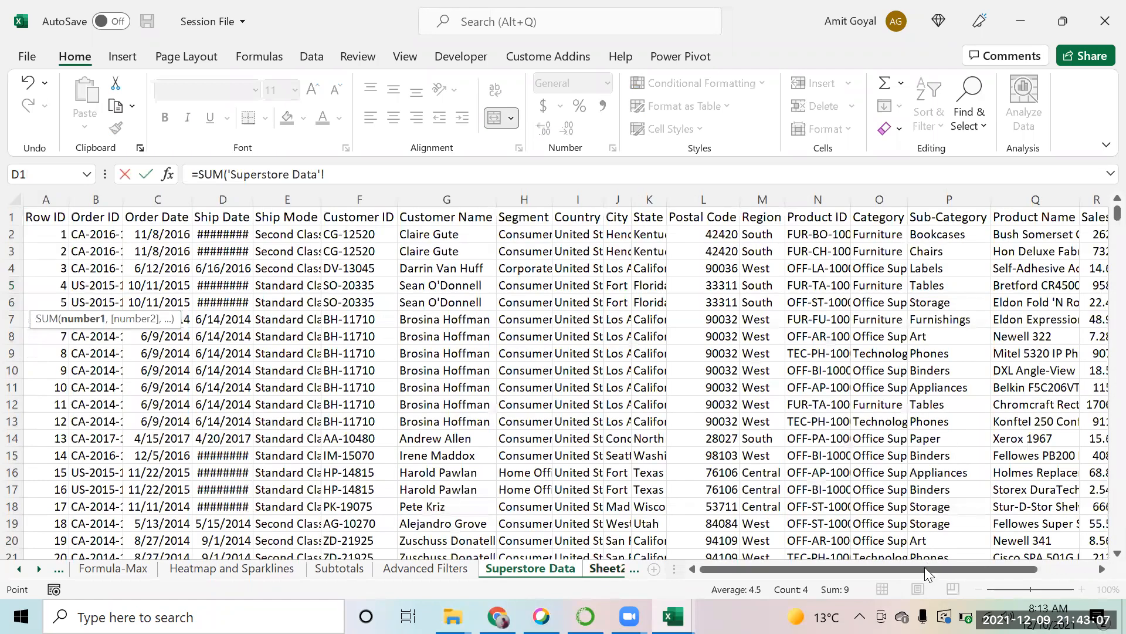
pyautogui.moveTo(1003, 565); pyautogui.dragTo(931, 197)
pyautogui.click(931, 199)
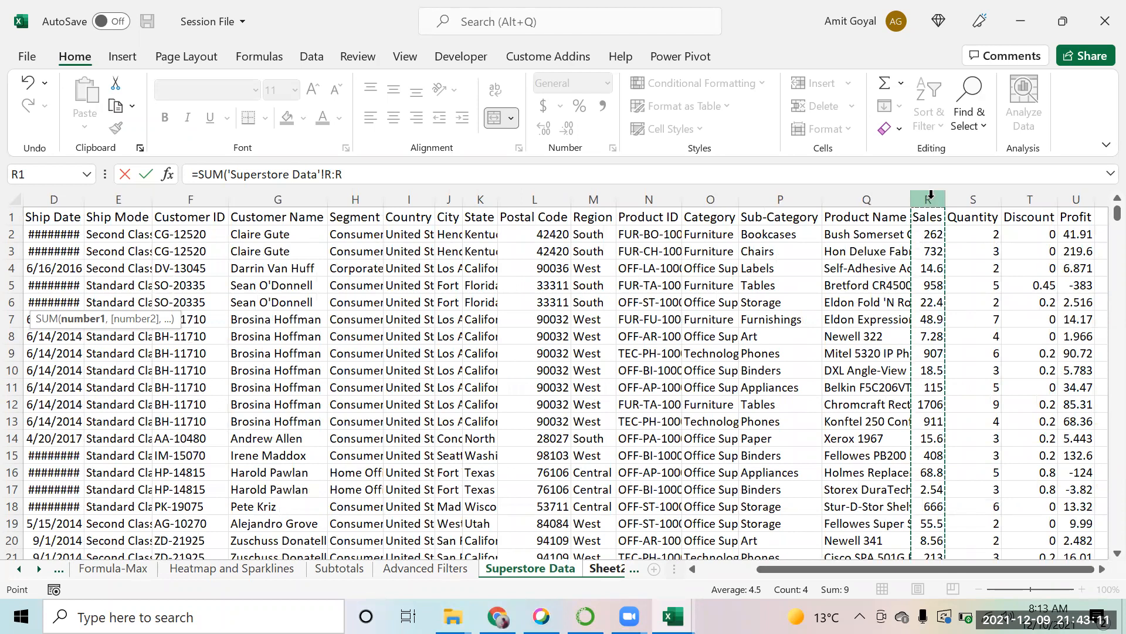
pyautogui.press('Return')
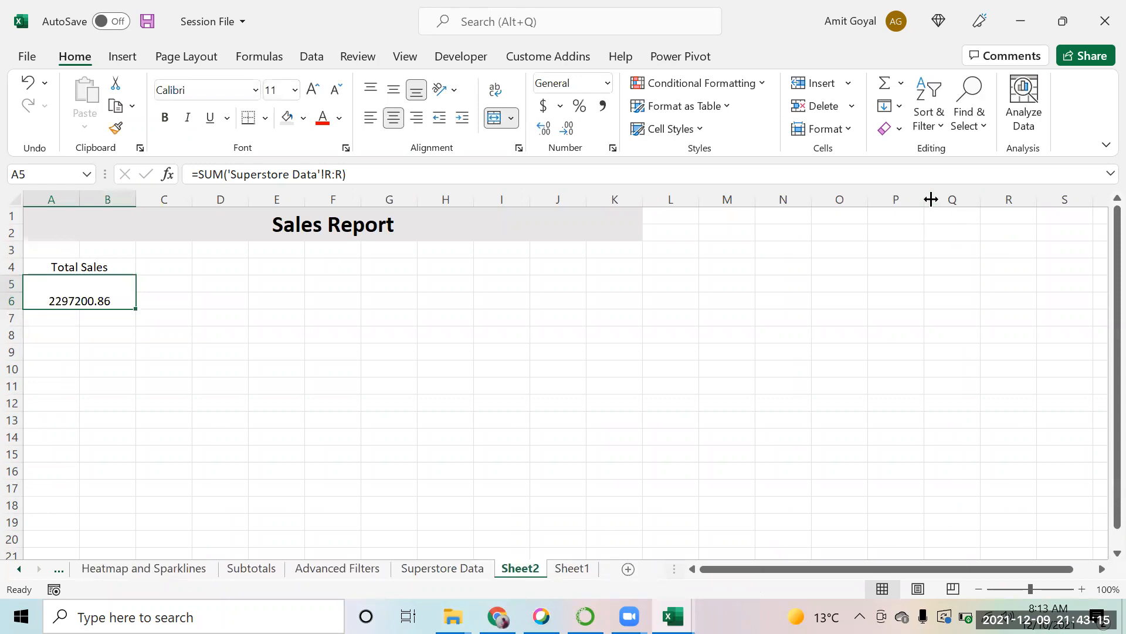
# Make the Total Sales label bold and align the value beneath it to the vertical middle.
pyautogui.press('Up')
pyautogui.hotkey('ctrl', 'b')
pyautogui.press('Down')
pyautogui.click(393, 90)
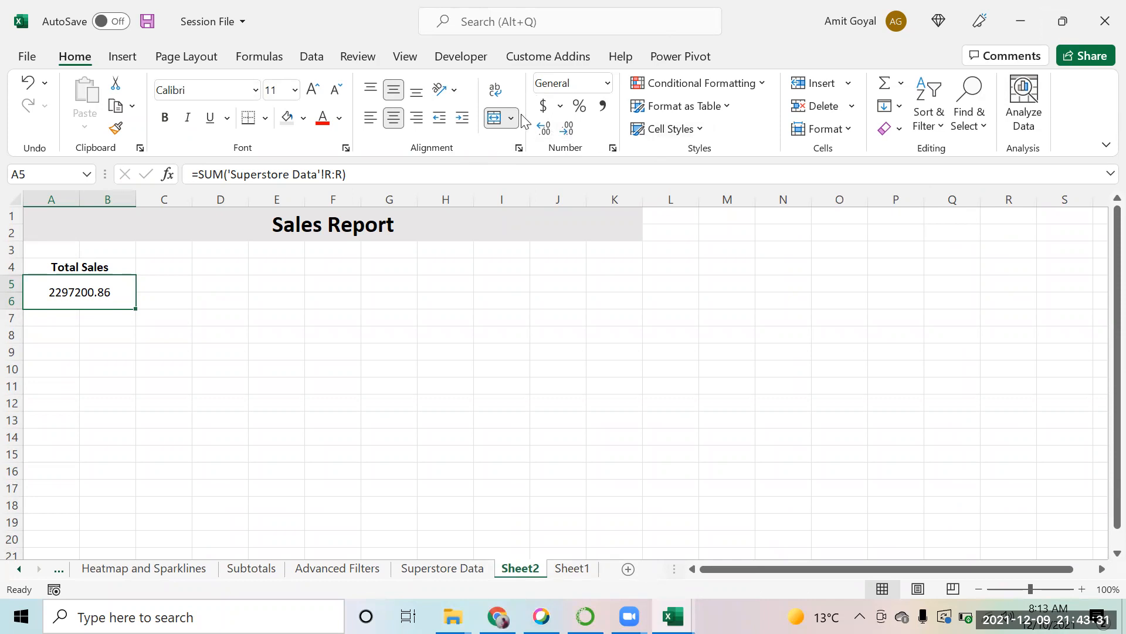
# Merge and center cells E4:F4 and enter the label Total Profit in bold.
pyautogui.click(261, 271)
pyautogui.hotkey('shift', 'Right')
pyautogui.moveTo(262, 271); pyautogui.dragTo(262, 276)
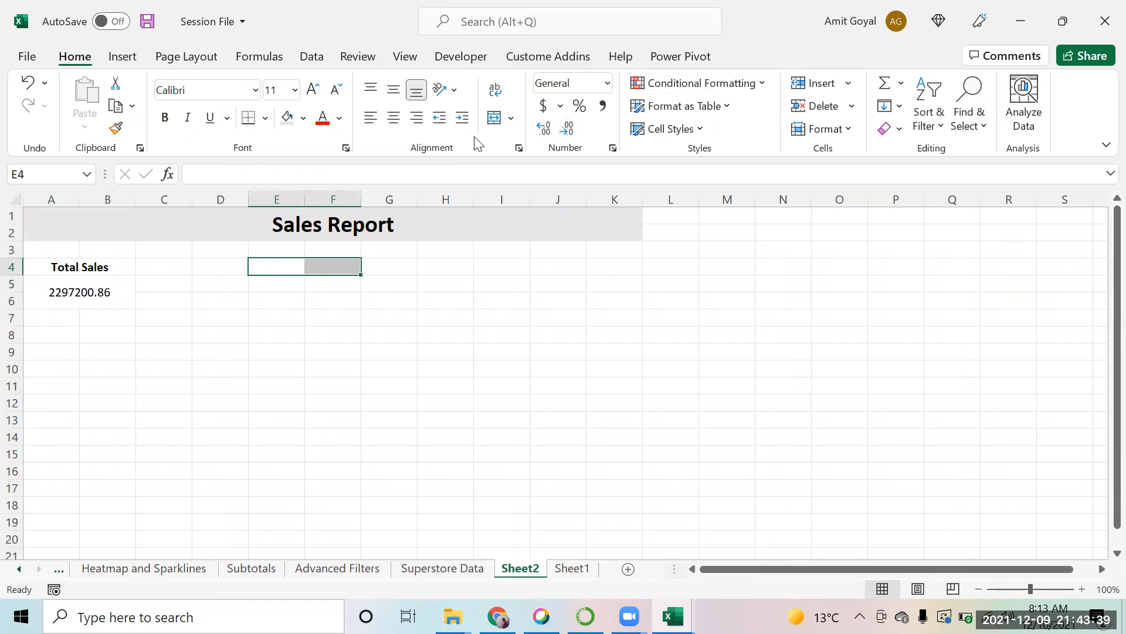
pyautogui.click(493, 119)
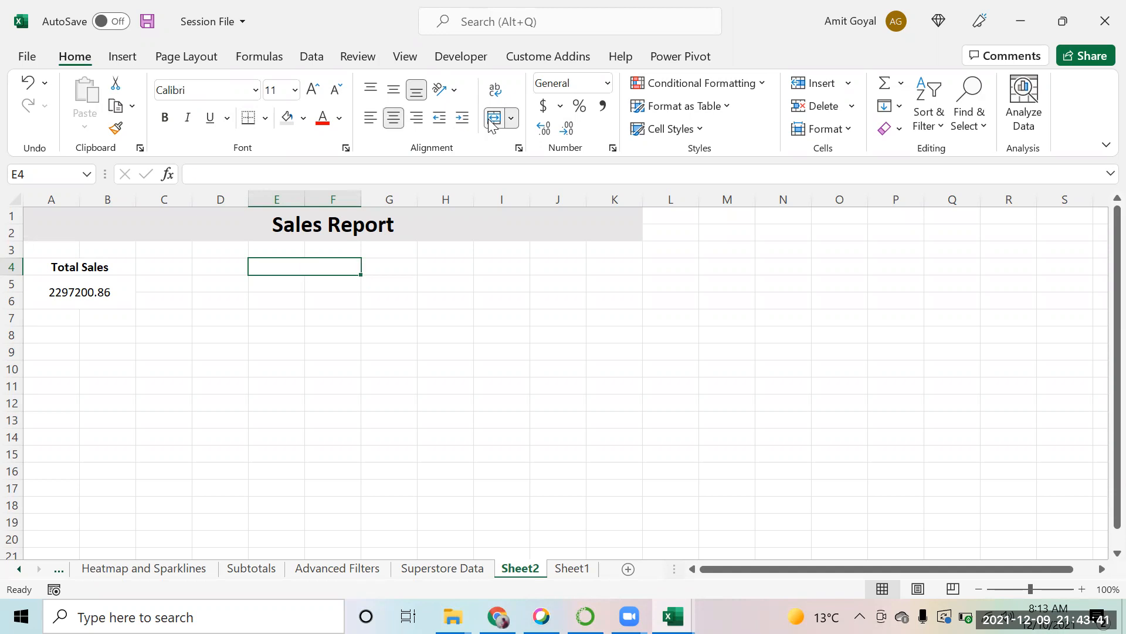
pyautogui.write('Total Profit')
pyautogui.hotkey('ctrl', 'Return')
pyautogui.hotkey('ctrl', 'b')
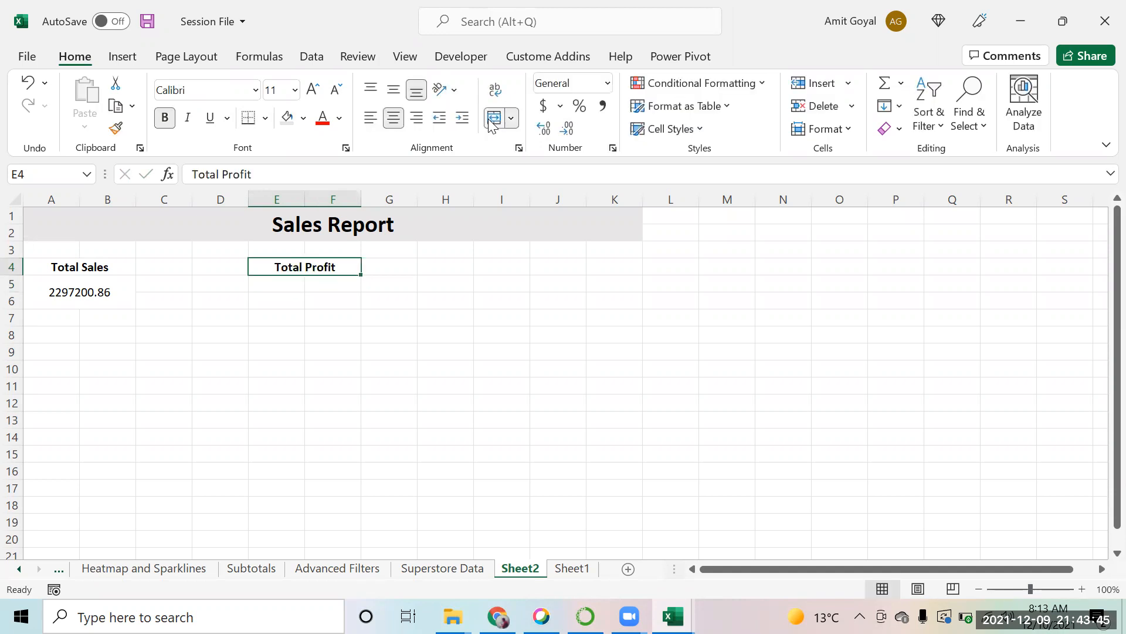
# Merge and center cells E5:F6 beneath the Total Profit label.
pyautogui.press('Down')
pyautogui.hotkey('shift', 'Down')
pyautogui.hotkey('shift', 'Right')
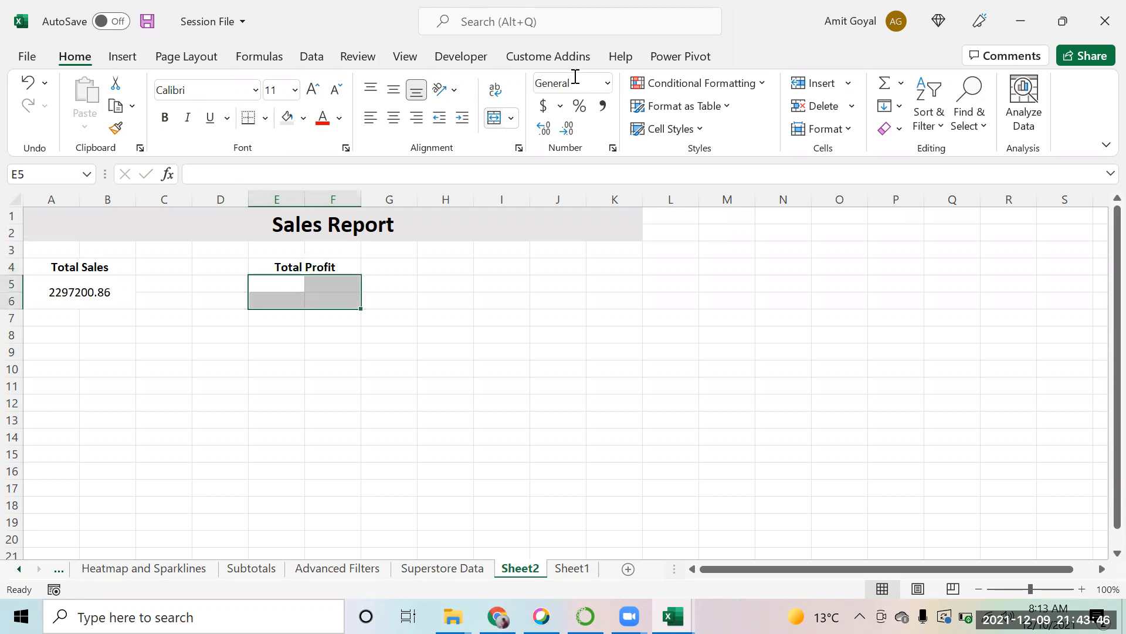
pyautogui.click(495, 117)
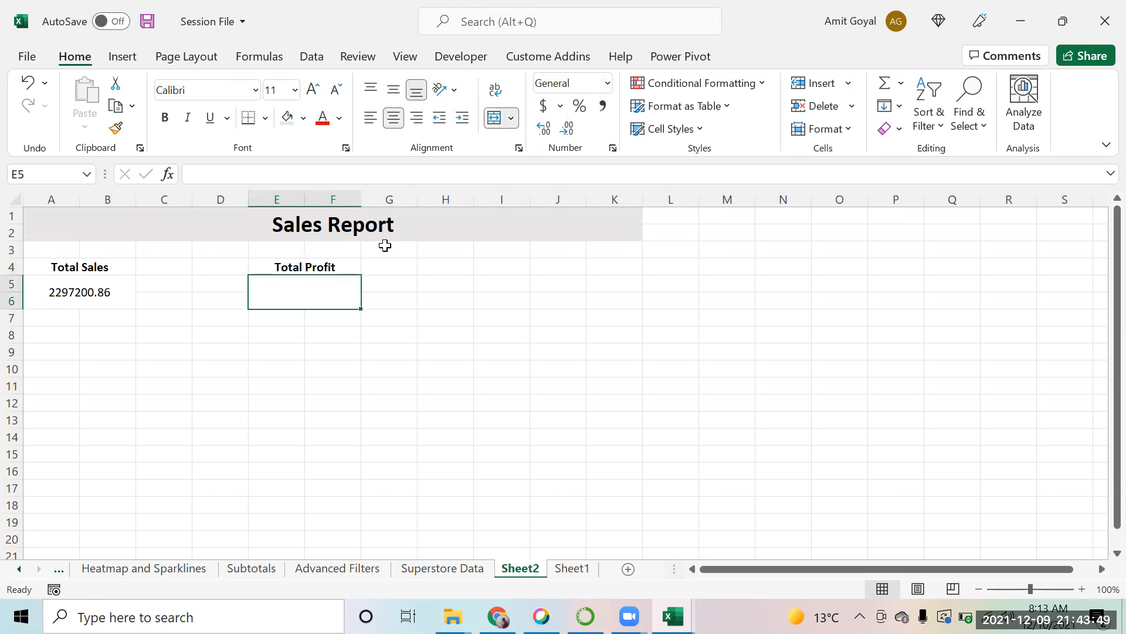
# Total the Profit column of the Superstore Data sheet in E5 with =SUM('Superstore Data'!U:U).
pyautogui.write('=sum')
pyautogui.press('Tab')
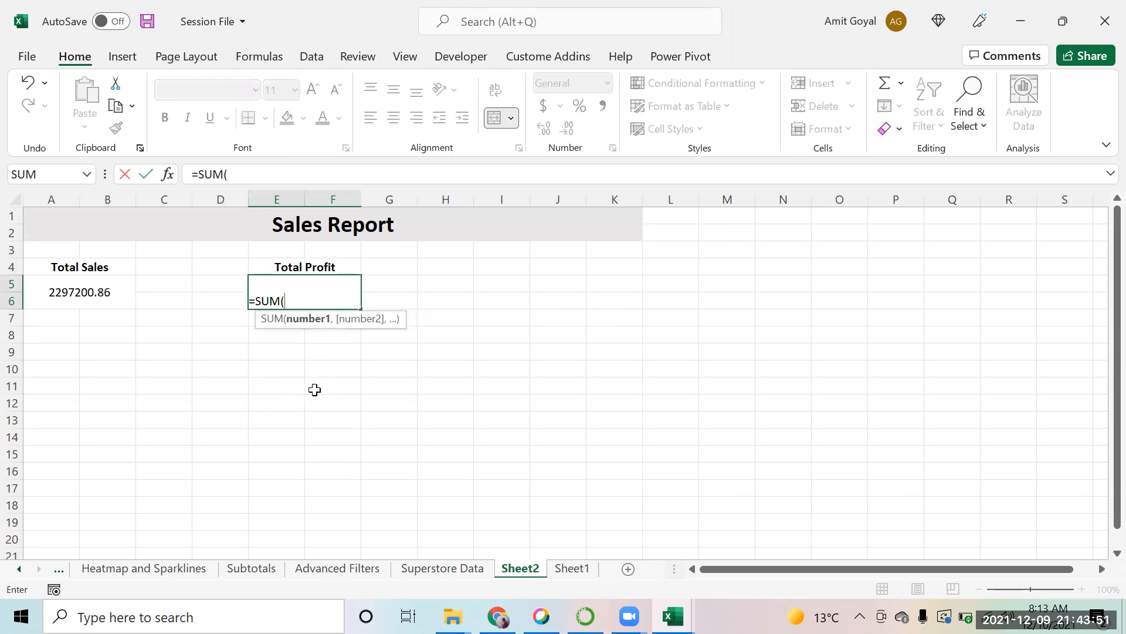
pyautogui.click(452, 568)
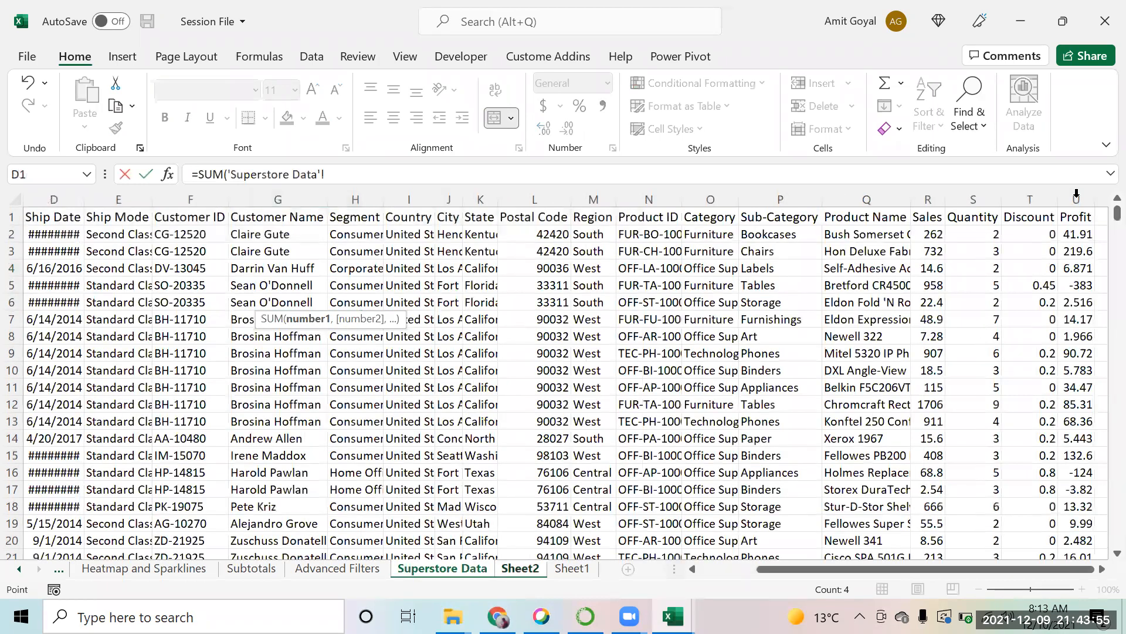
pyautogui.click(1077, 199)
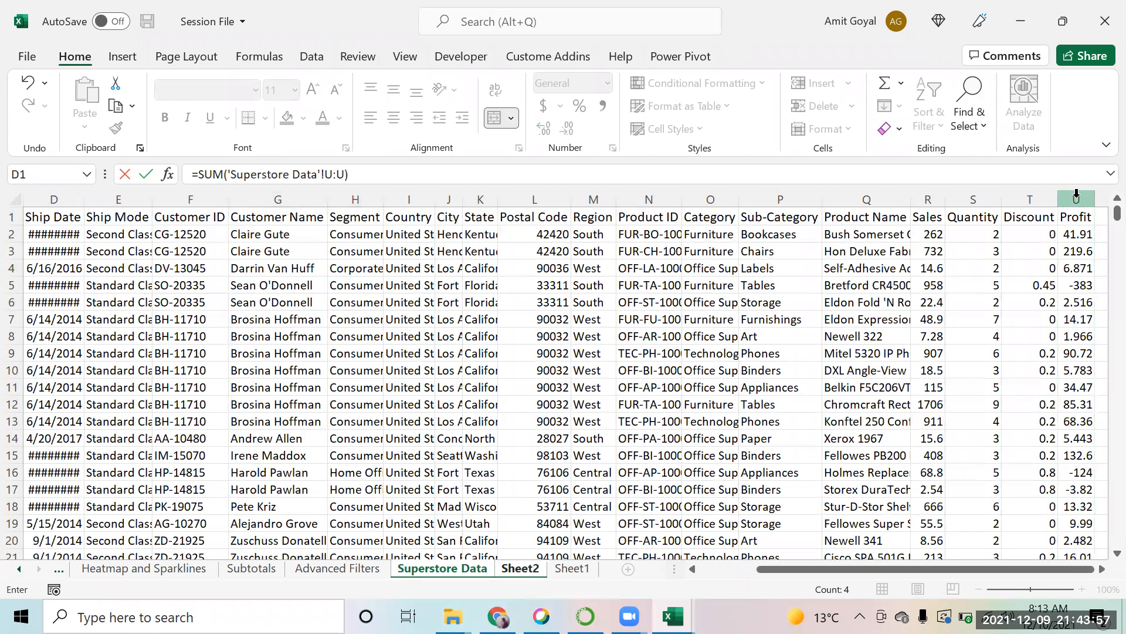
pyautogui.press('Return')
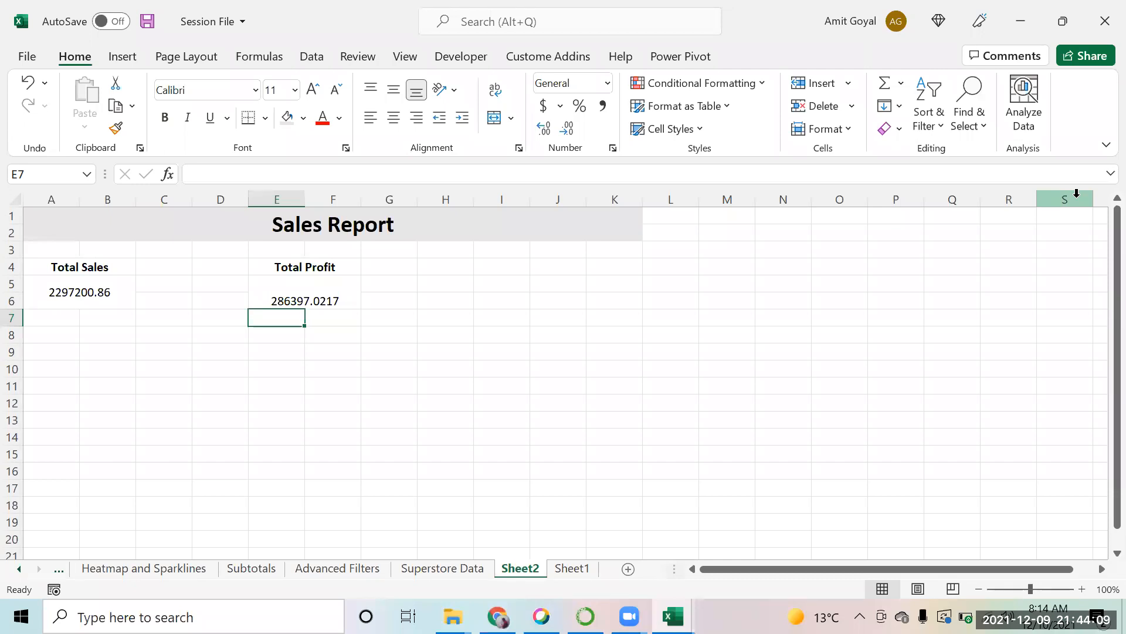
# Merge and center cells I4:J4 and enter the label Total Orders.
pyautogui.press('Up')
pyautogui.press('Up')
pyautogui.press('Up')
pyautogui.press('Down')
pyautogui.press('Right')
pyautogui.press('Right')
pyautogui.press('Right')
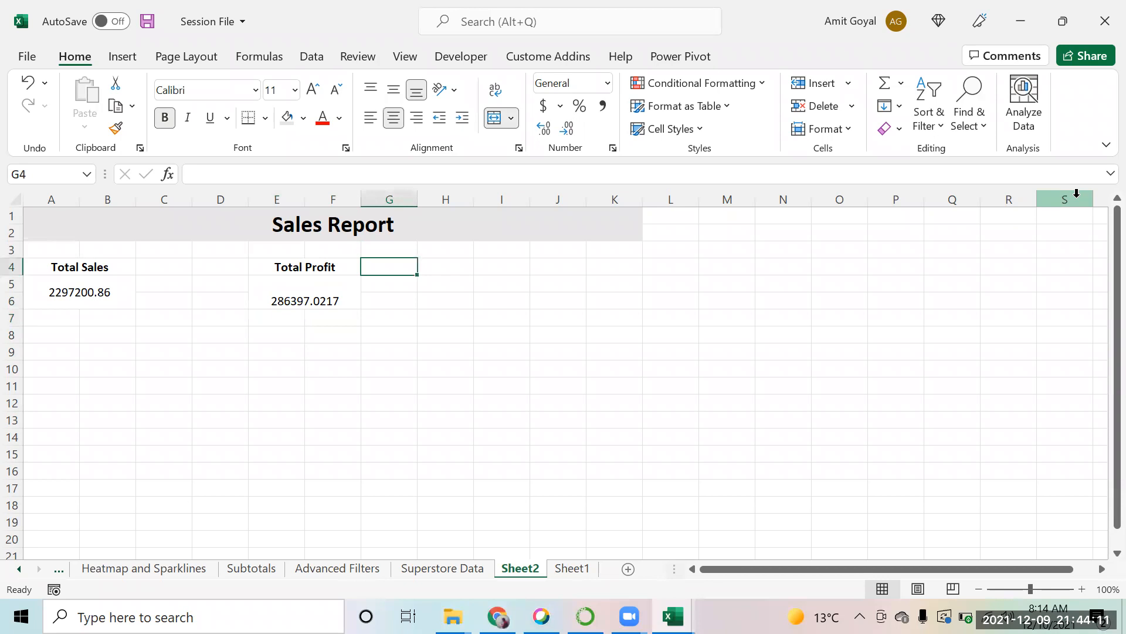
pyautogui.hotkey('shift', 'Right')
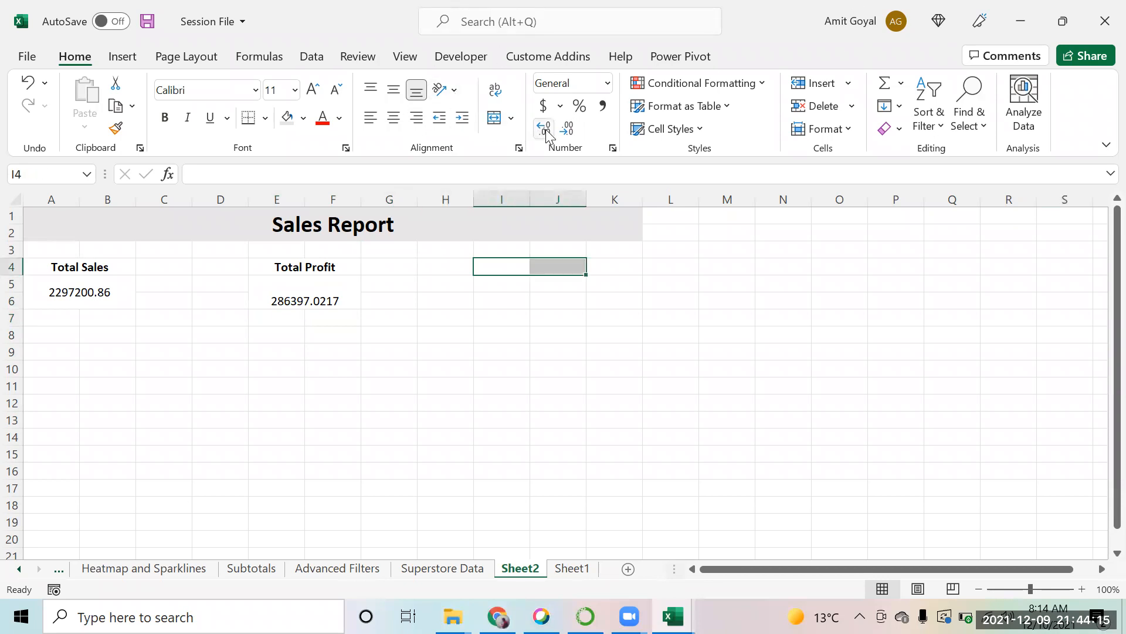
pyautogui.click(494, 120)
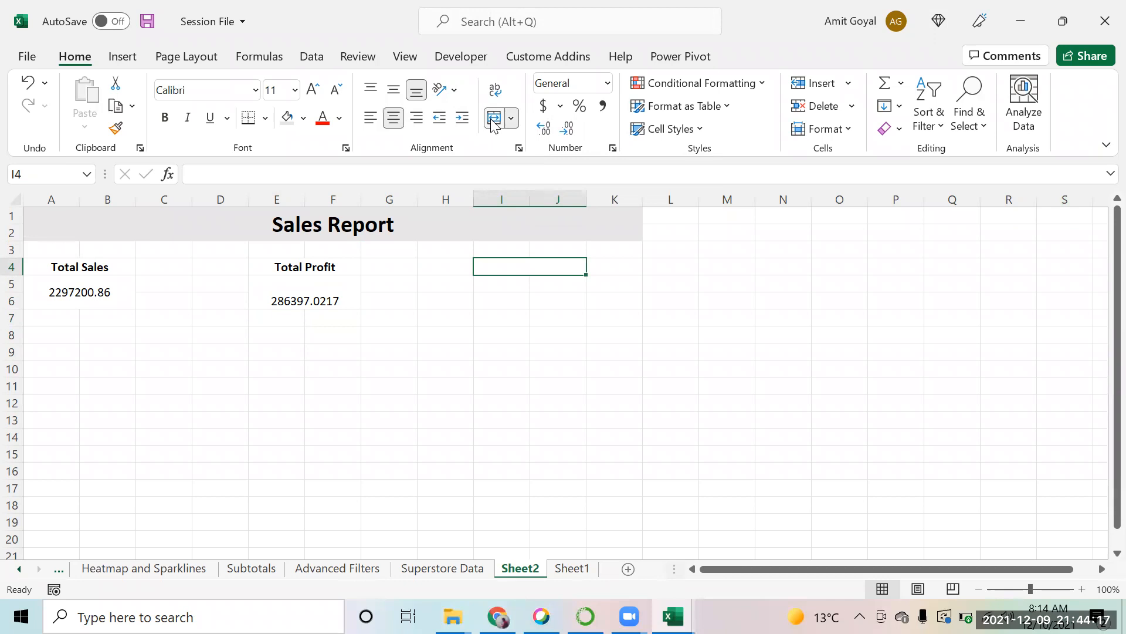
pyautogui.write('Total Orders')
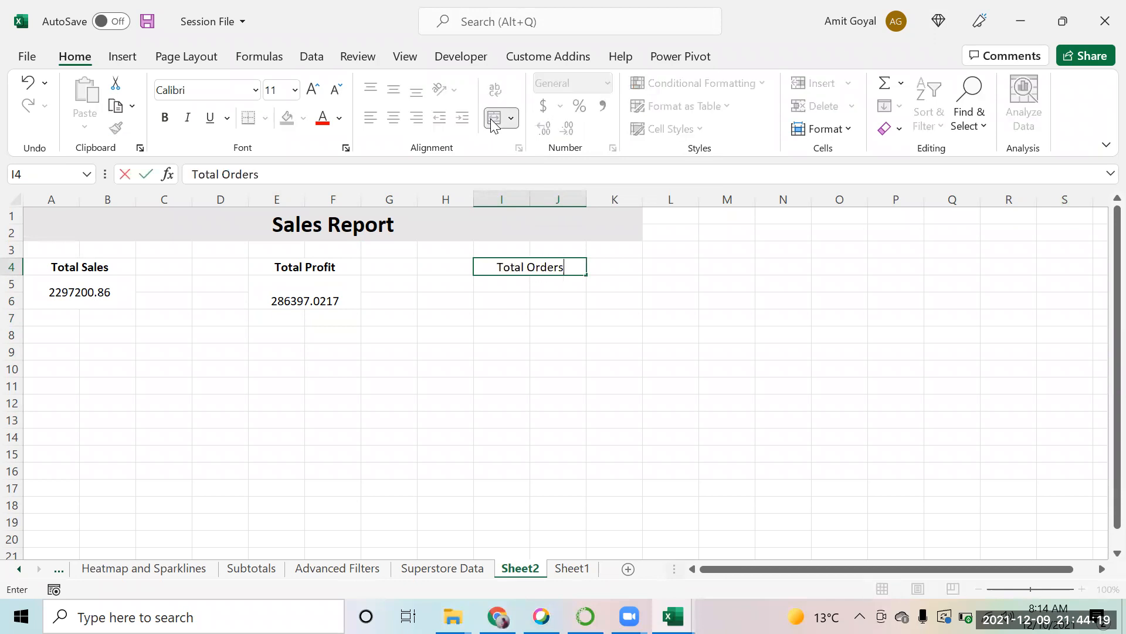
pyautogui.press('Return')
# Merge and center cells I5:J6 beneath the Total Orders label.
pyautogui.hotkey('shift', 'Right')
pyautogui.hotkey('shift', 'Down')
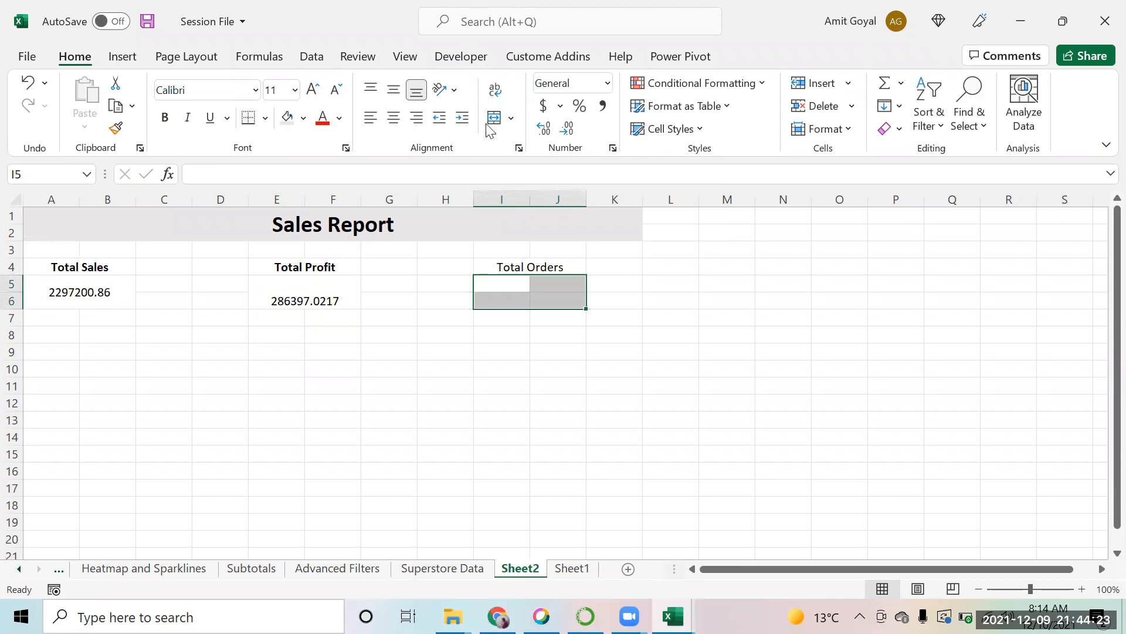
pyautogui.click(494, 118)
# Merge and center cells A9:B9 below the Total Sales block.
pyautogui.click(77, 366)
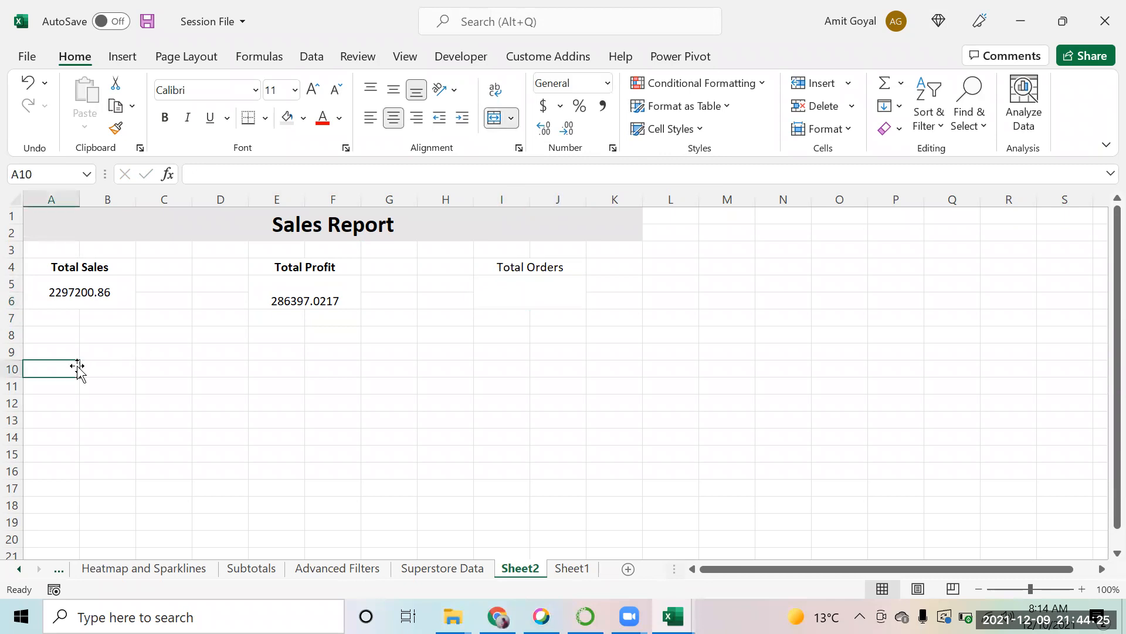
pyautogui.click(54, 352)
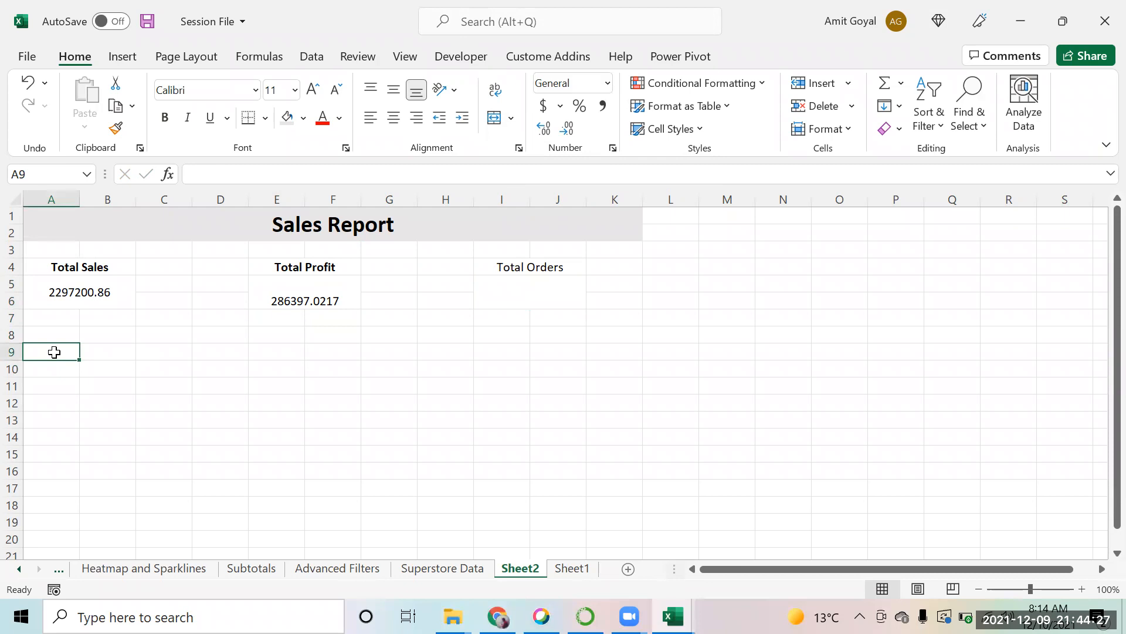
pyautogui.press('Right')
pyautogui.press('Left')
pyautogui.press('Right')
pyautogui.press('Left')
pyautogui.hotkey('shift', 'Right')
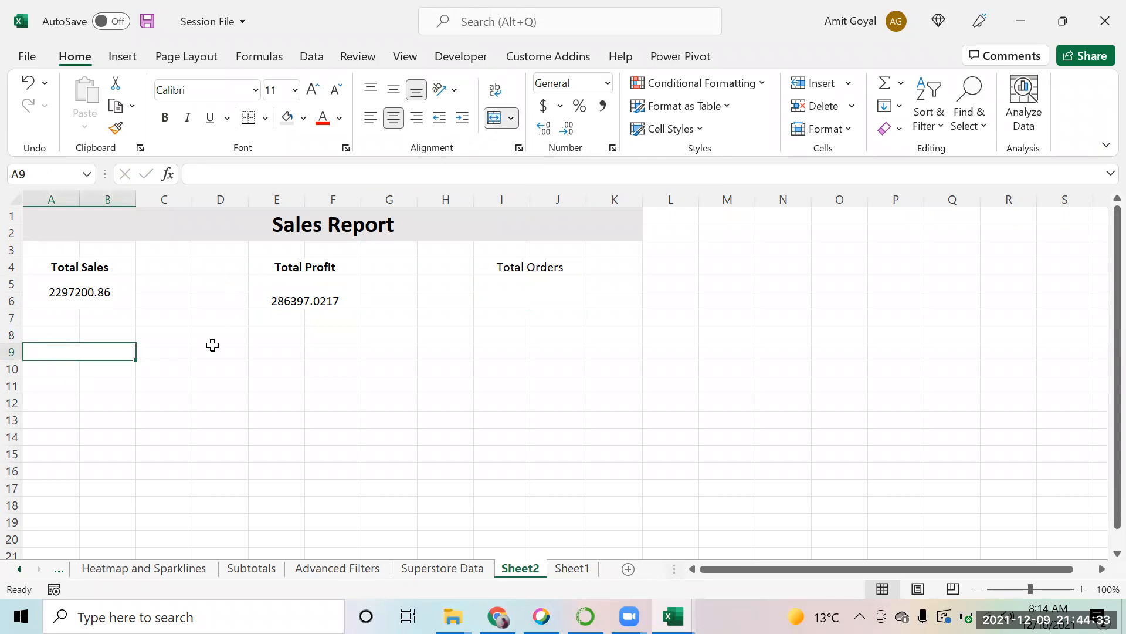
# Enter the note (Dropdown to select region) in C9, beside the merged cell A9.
pyautogui.click(176, 355)
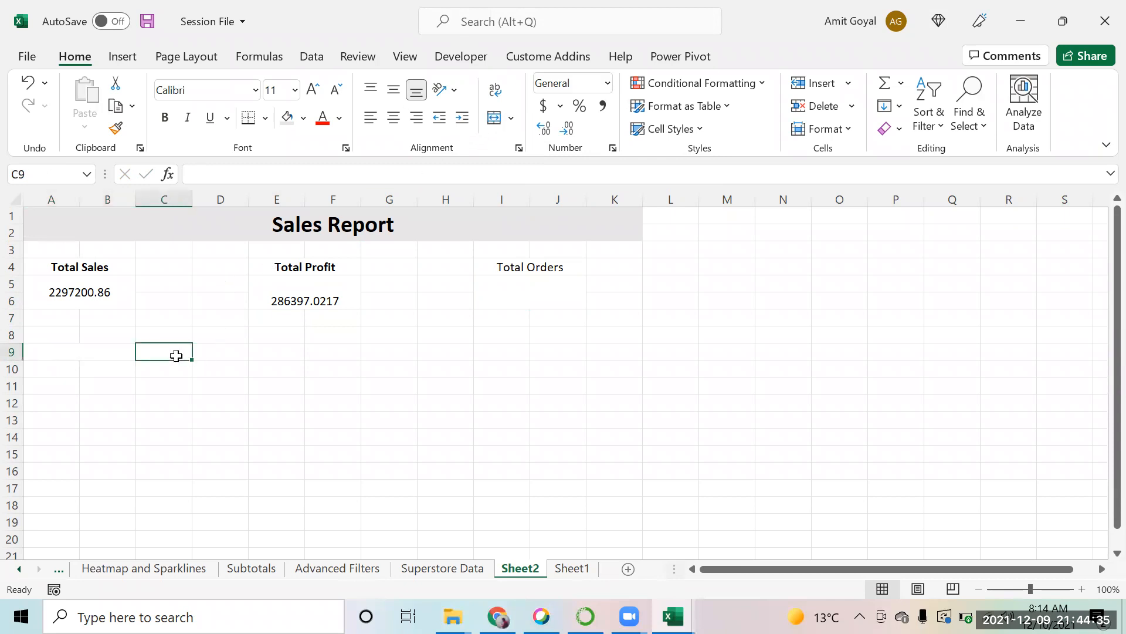
pyautogui.write('()')
pyautogui.press('Left')
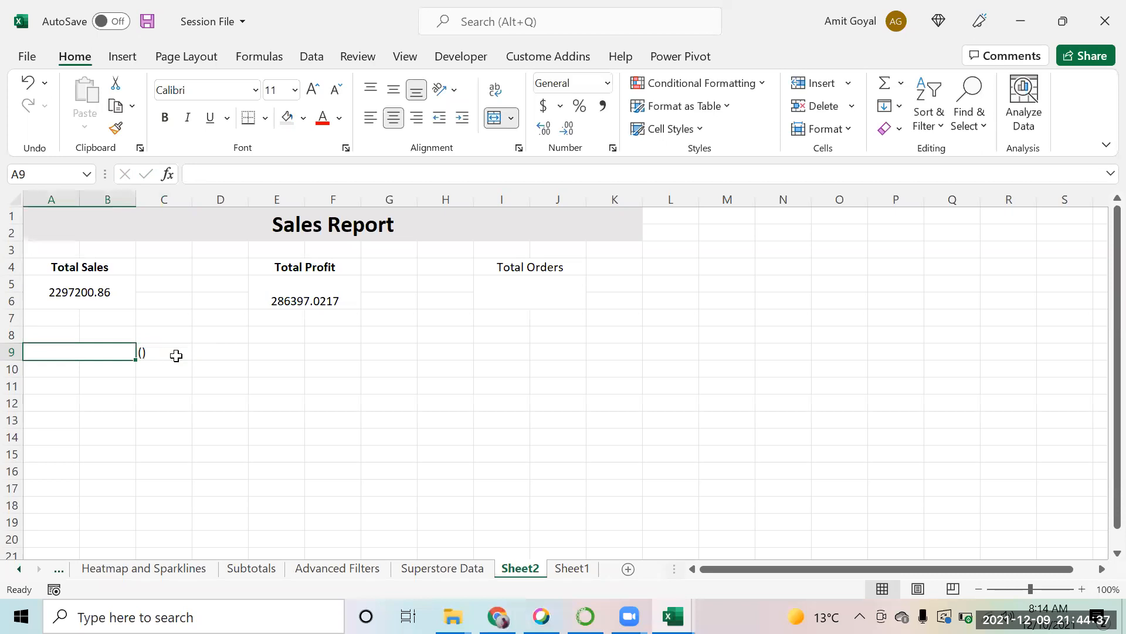
pyautogui.press('Right')
pyautogui.click(227, 177)
pyautogui.press('BackSpace')
pyautogui.write('Dropdown ')
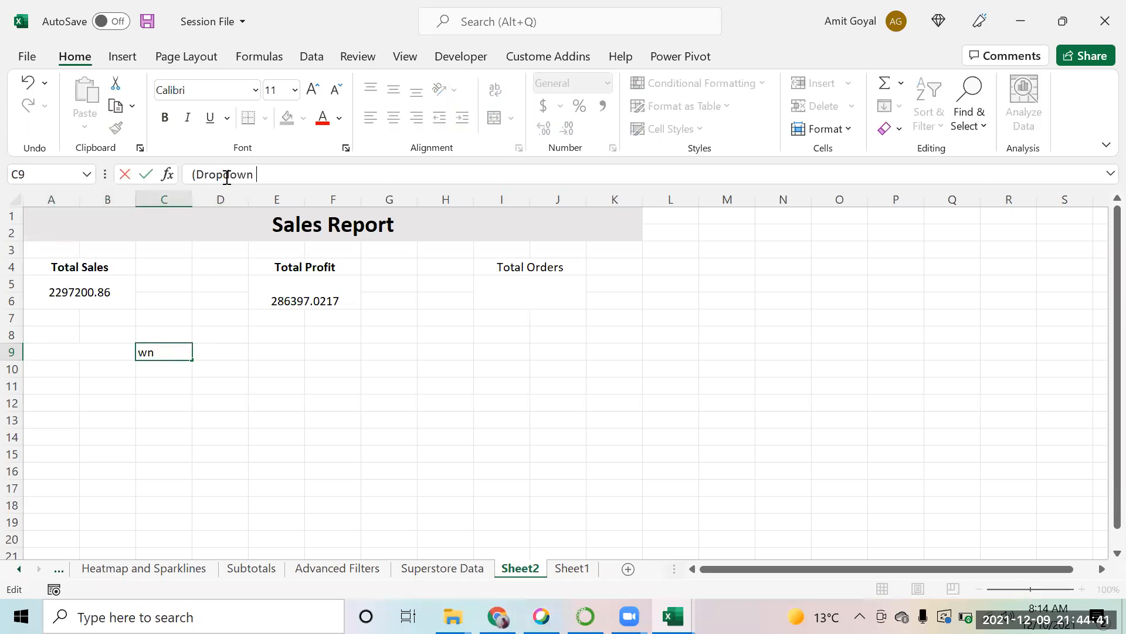
pyautogui.write('to select region')
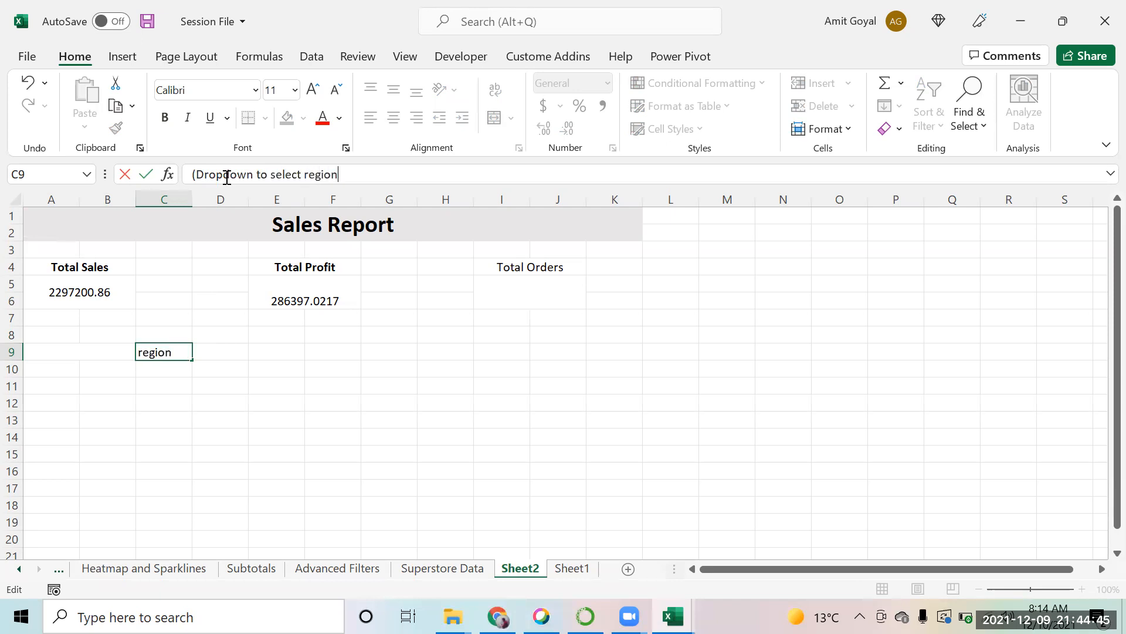
pyautogui.write(')')
pyautogui.press('Return')
# Enter the category row label Furniture in B13.
pyautogui.press('Up')
pyautogui.press('Left')
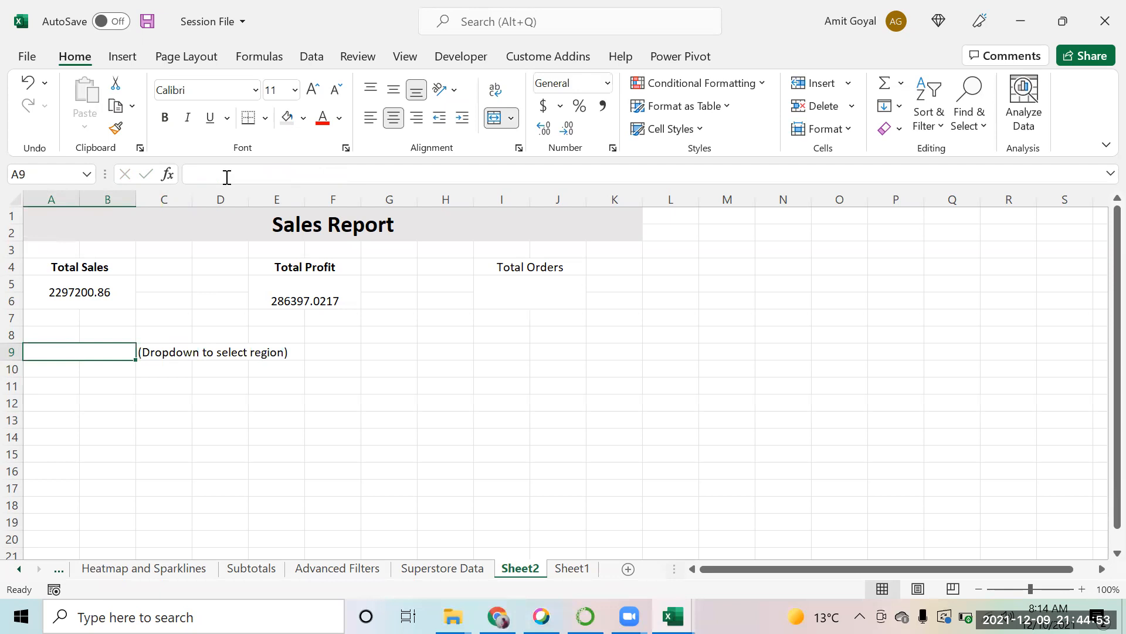
pyautogui.press('Down')
pyautogui.press('Down')
pyautogui.press('Down')
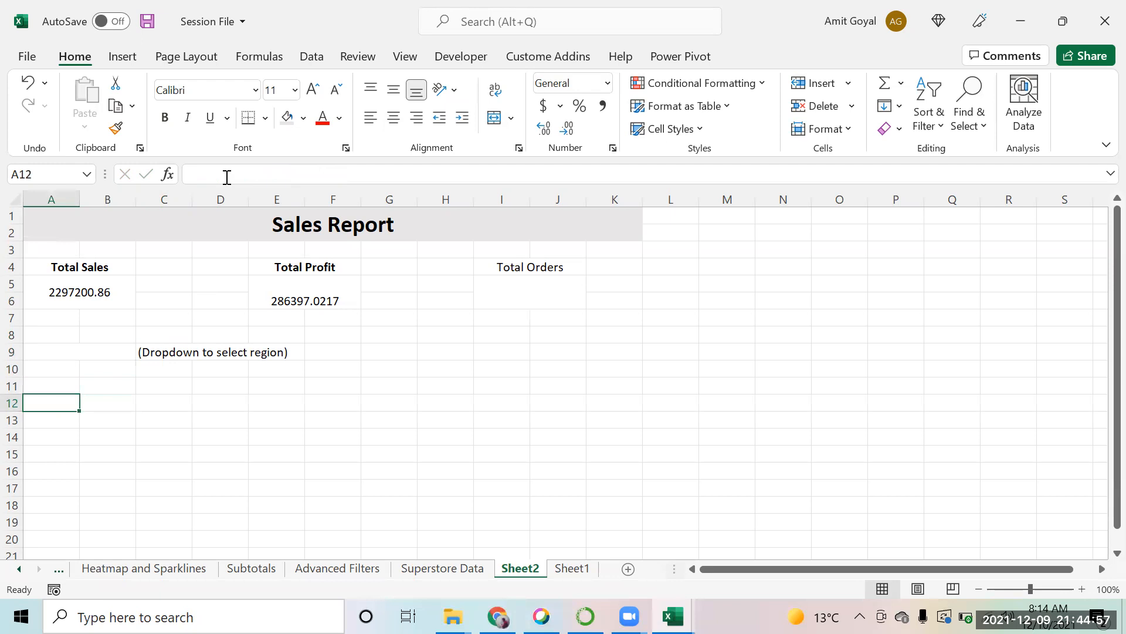
pyautogui.press('Right')
pyautogui.write('East')
pyautogui.press('Return')
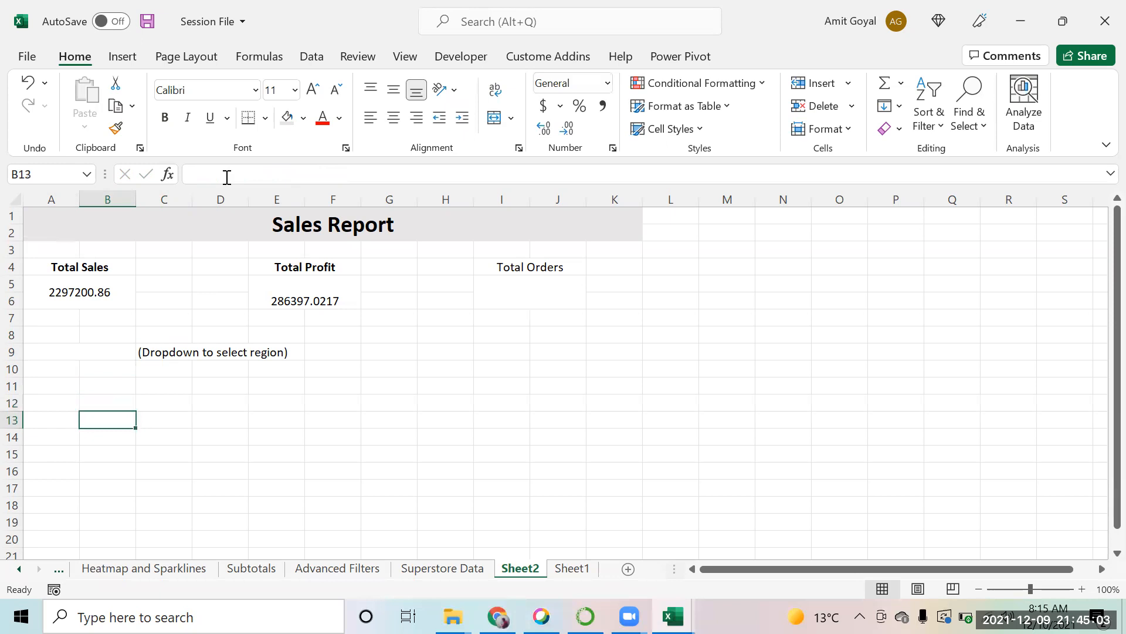
pyautogui.write('Furniture')
pyautogui.press('Return')
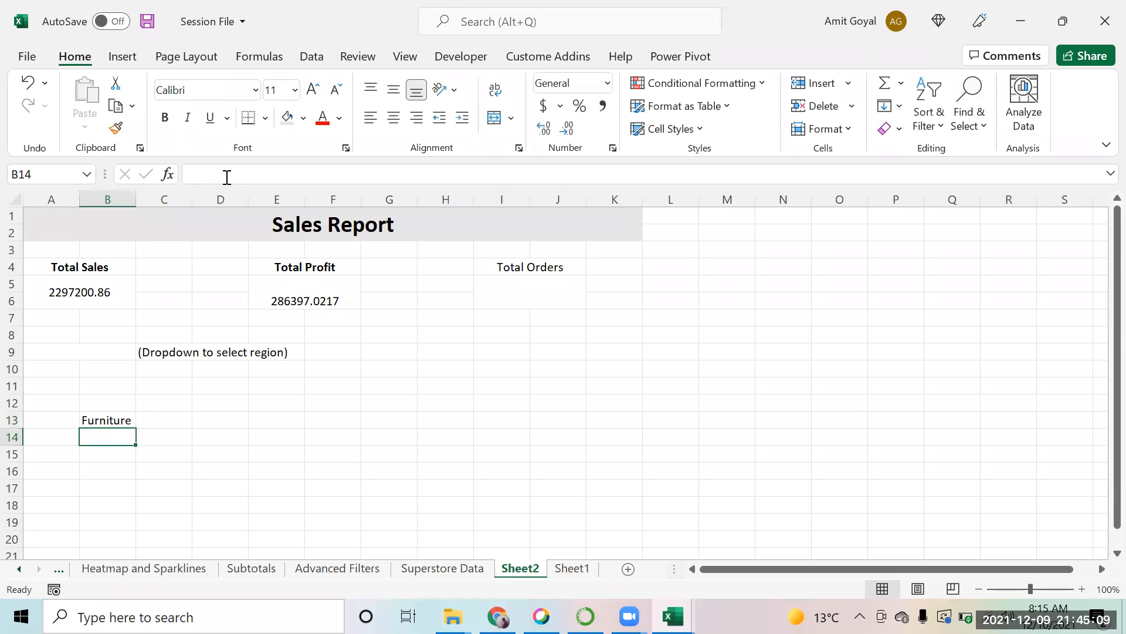
# Enter the category row labels Technology in B14 and Office Supplies in B15.
pyautogui.write('Cate')
pyautogui.press('BackSpace')
pyautogui.press('BackSpace')
pyautogui.press('BackSpace')
pyautogui.press('BackSpace')
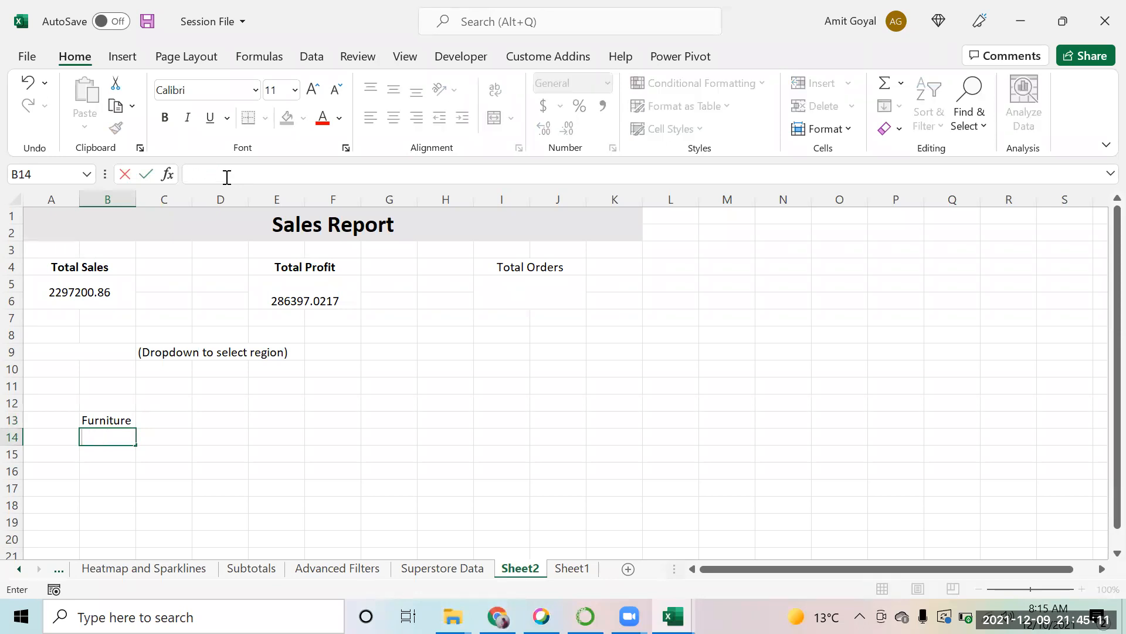
pyautogui.write('Technology')
pyautogui.press('Return')
pyautogui.write('O')
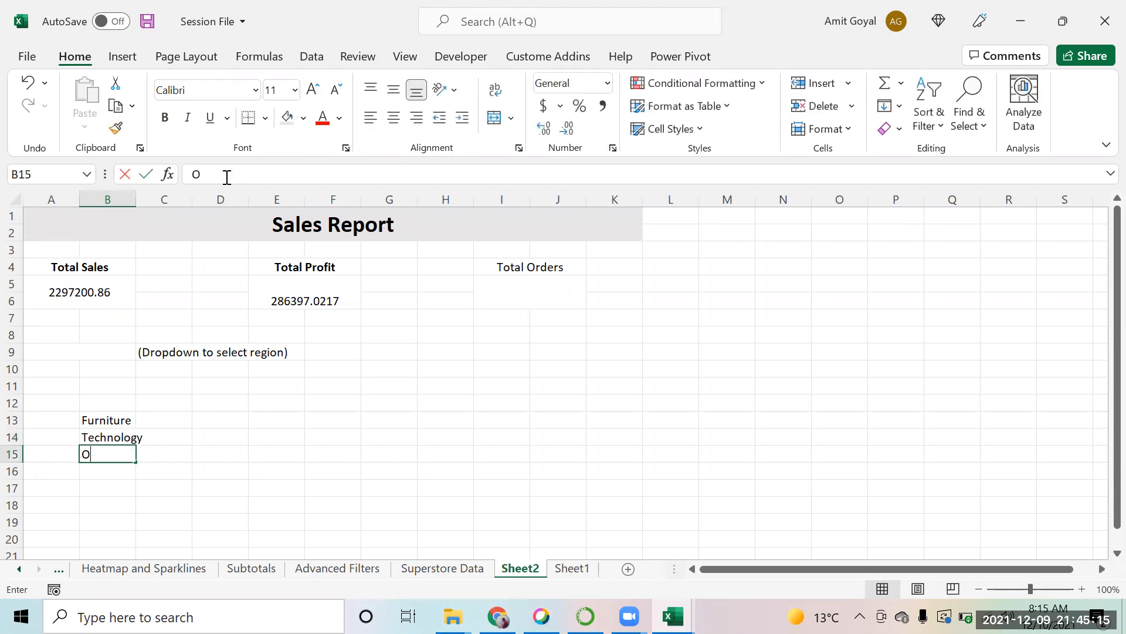
pyautogui.write('ffice Supplies')
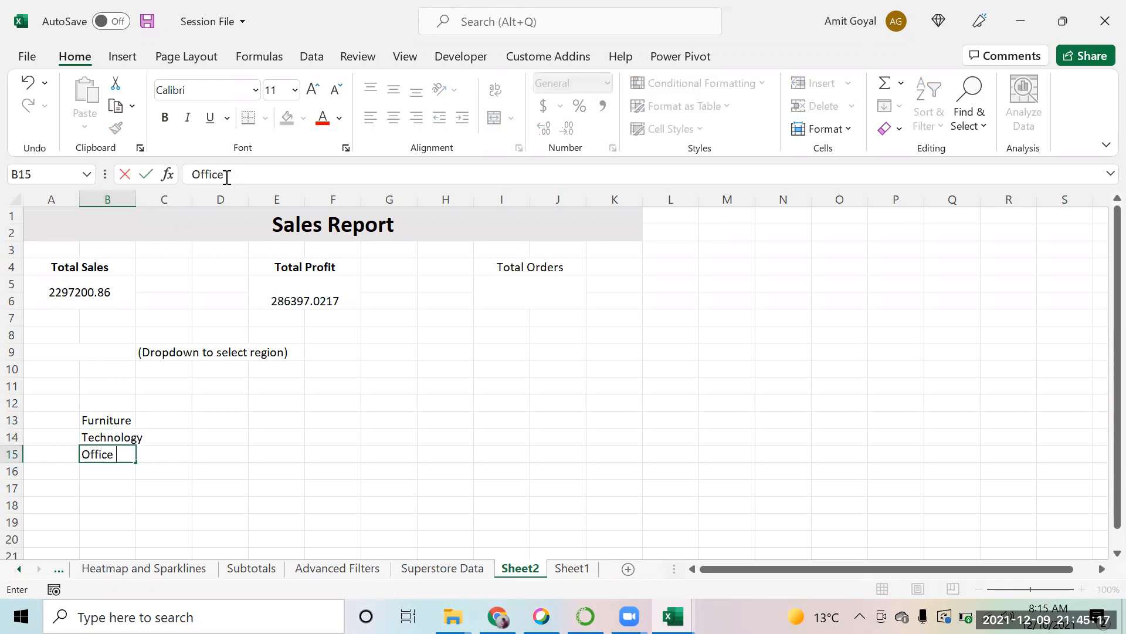
pyautogui.press('Return')
# Enter the segment headings Consumer in C12 and Corporate in D12.
pyautogui.press('Up')
pyautogui.press('Up')
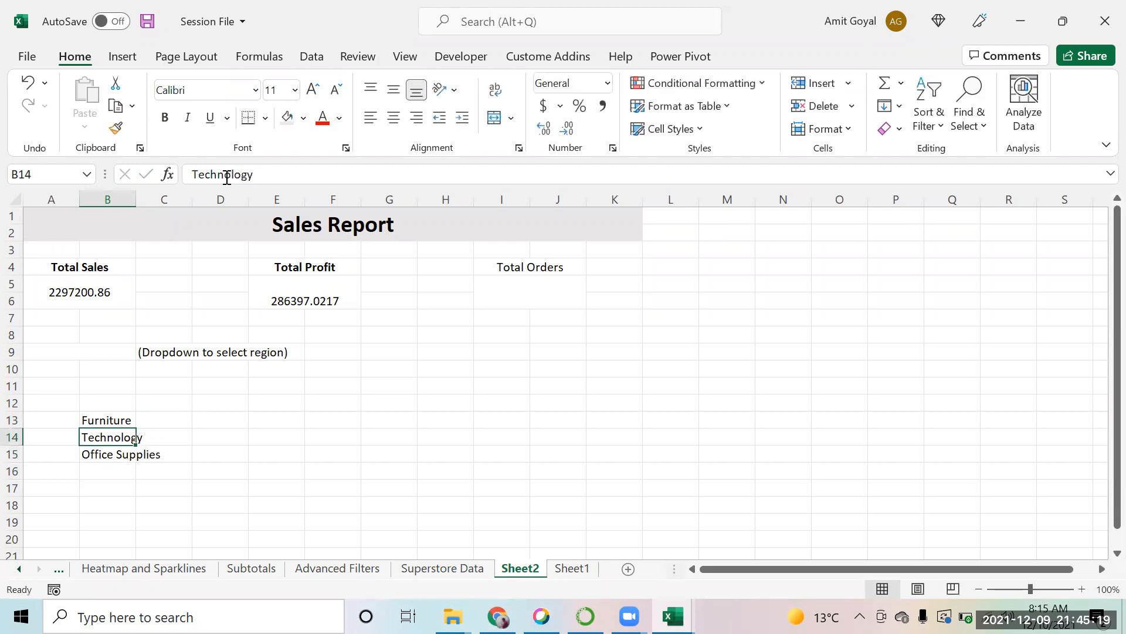
pyautogui.press('Up')
pyautogui.press('Up')
pyautogui.press('Right')
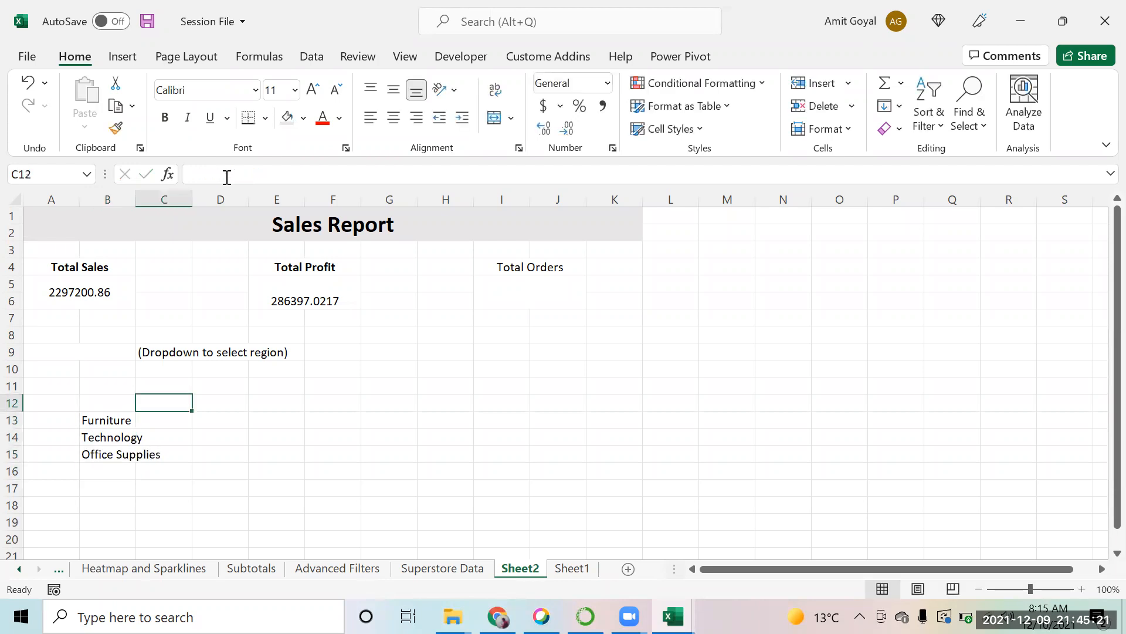
pyautogui.write('Consumer')
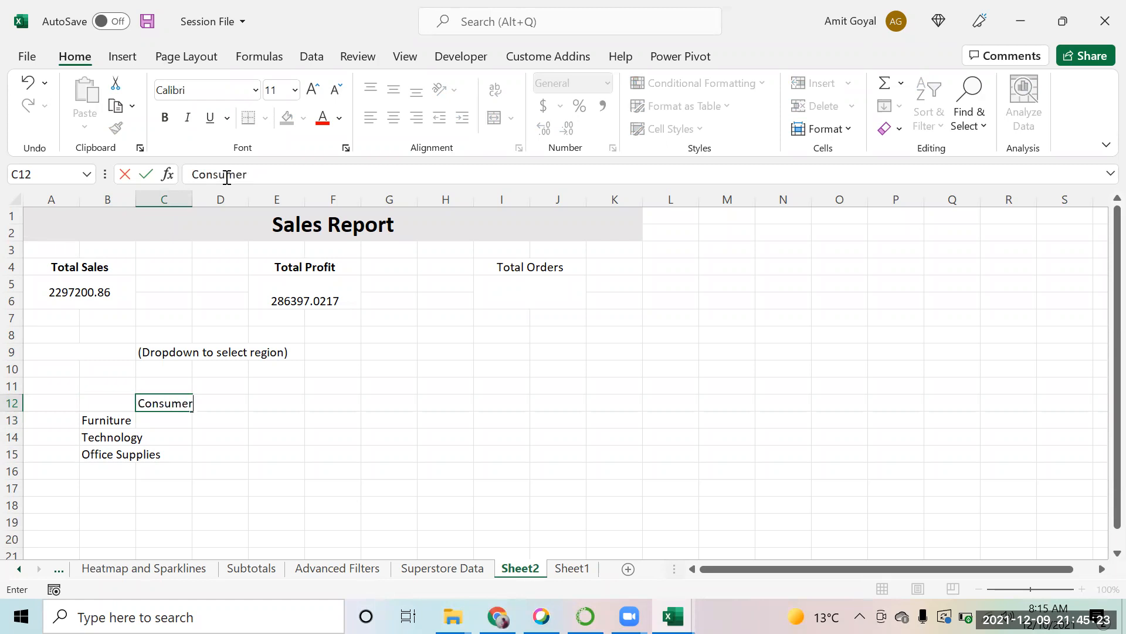
pyautogui.press('Right')
pyautogui.write('Corporate')
pyautogui.hotkey('ctrl', 'Return')
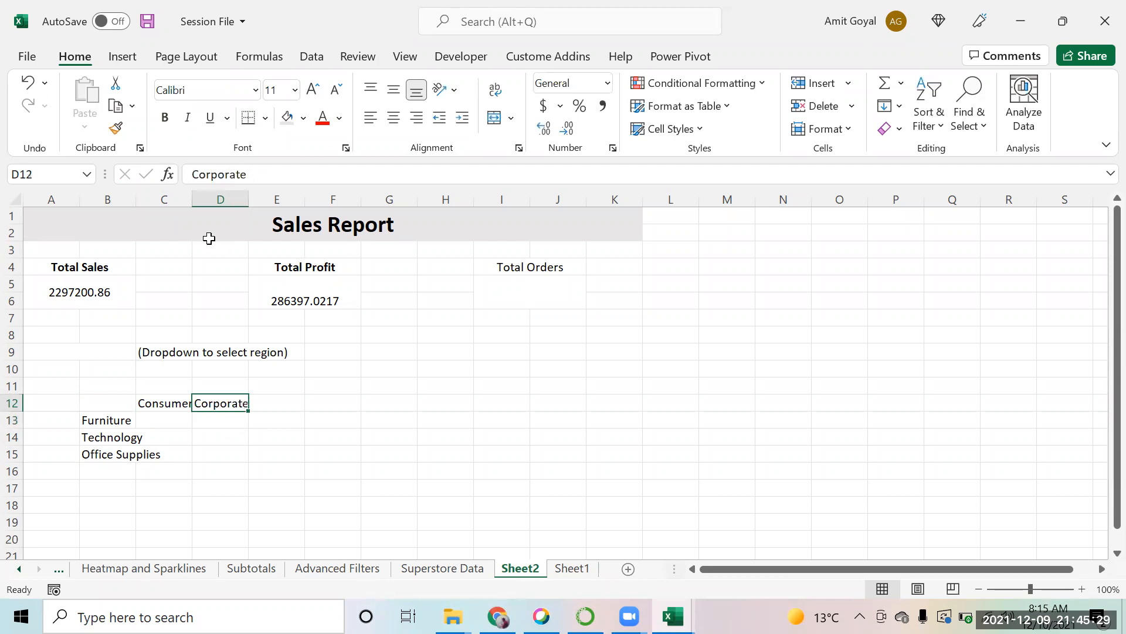
# Autofit the width of column C and enter the segment heading Home Office in E12.
pyautogui.doubleClick(191, 192)
pyautogui.press('Right')
pyautogui.press('Right')
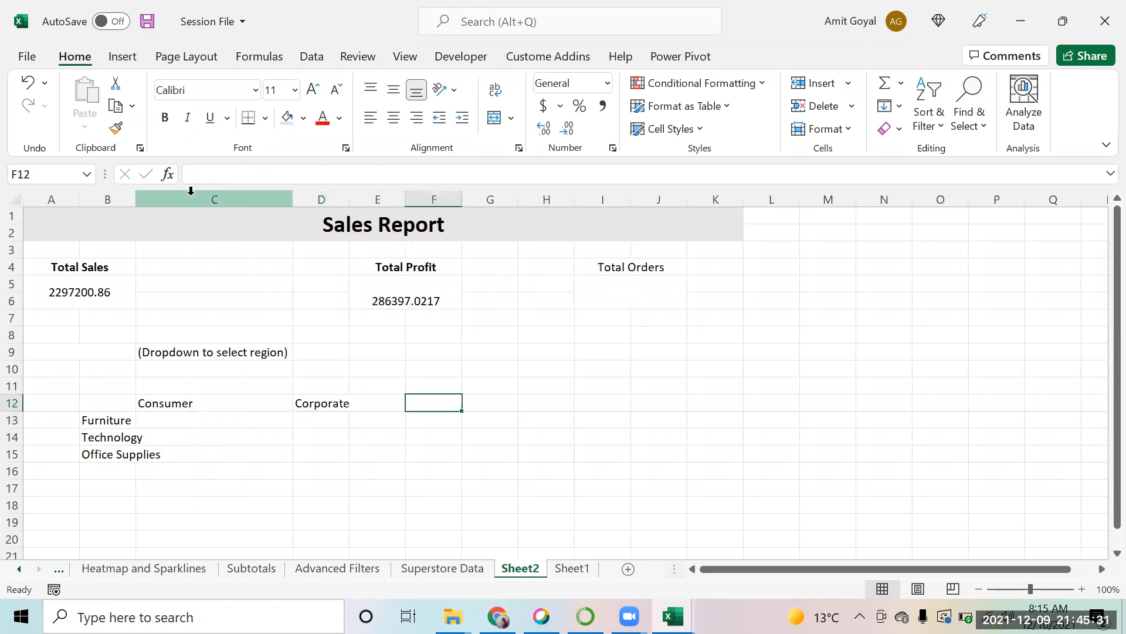
pyautogui.press('Left')
pyautogui.write('Home ')
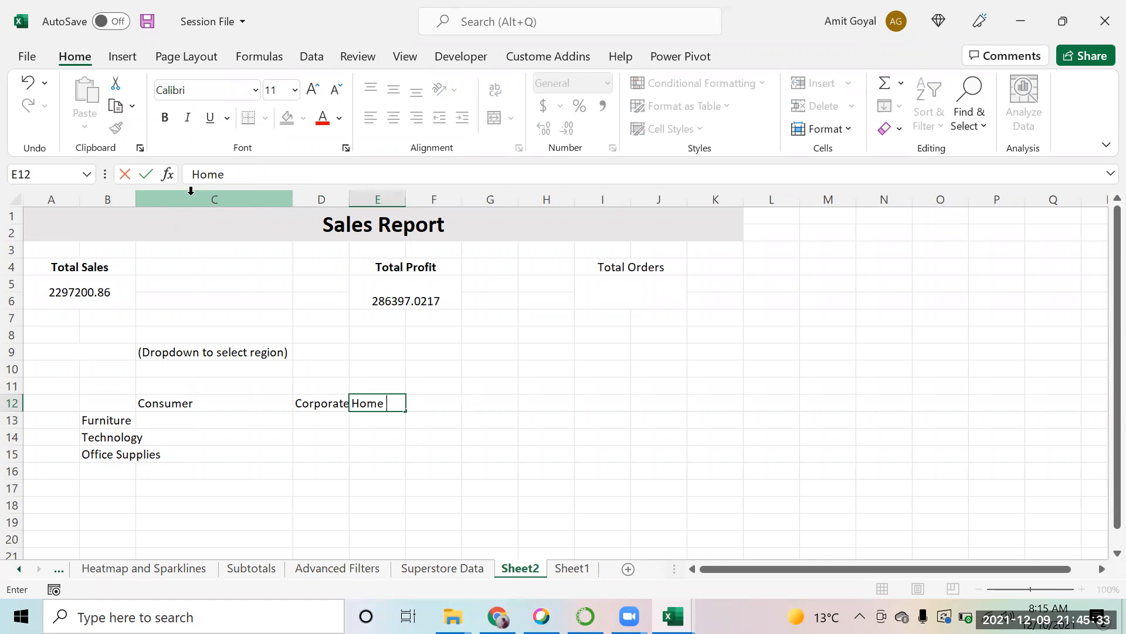
pyautogui.write('Office')
# Make the segment headings in C12:E12 bold.
pyautogui.hotkey('shift', 'Left')
pyautogui.hotkey('shift', 'Left')
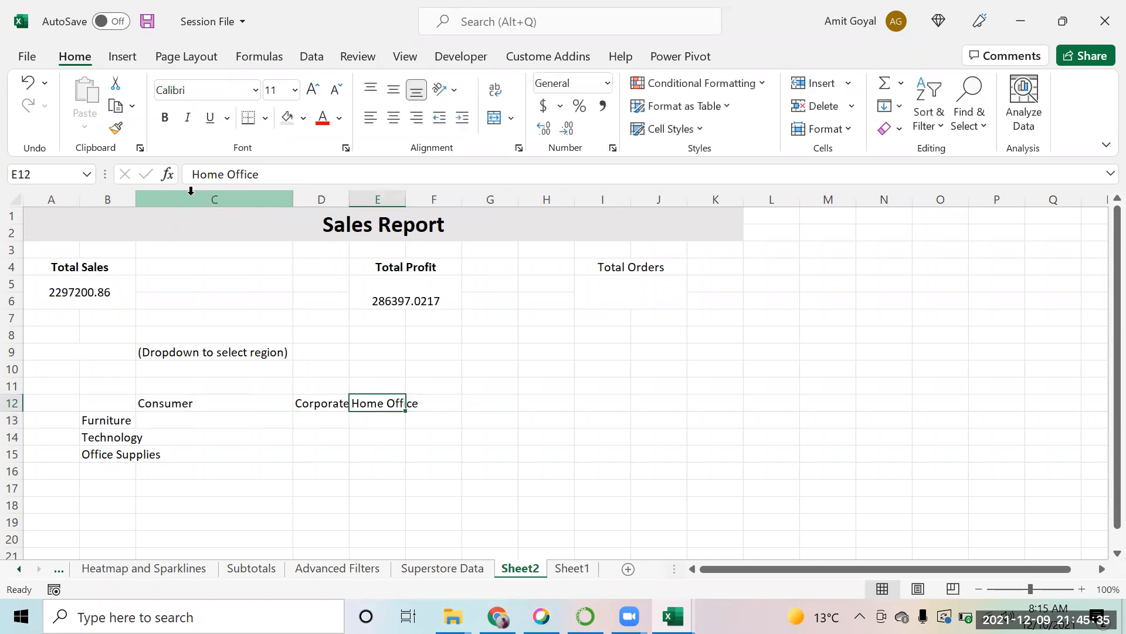
pyautogui.hotkey('ctrl', 'b')
# Make the category labels in B13:B15 bold.
pyautogui.press('Down')
pyautogui.press('Left')
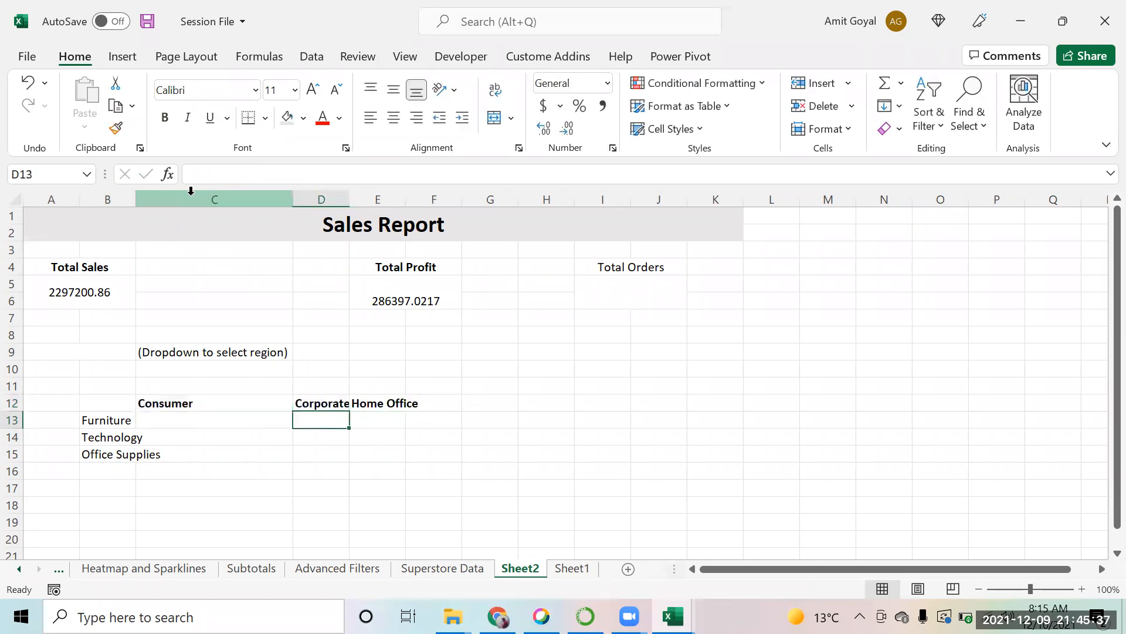
pyautogui.press('Left')
pyautogui.press('Left')
pyautogui.press('Left')
pyautogui.press('Right')
pyautogui.hotkey('shift', 'Down')
pyautogui.hotkey('shift', 'Down')
pyautogui.hotkey('ctrl', 'b')
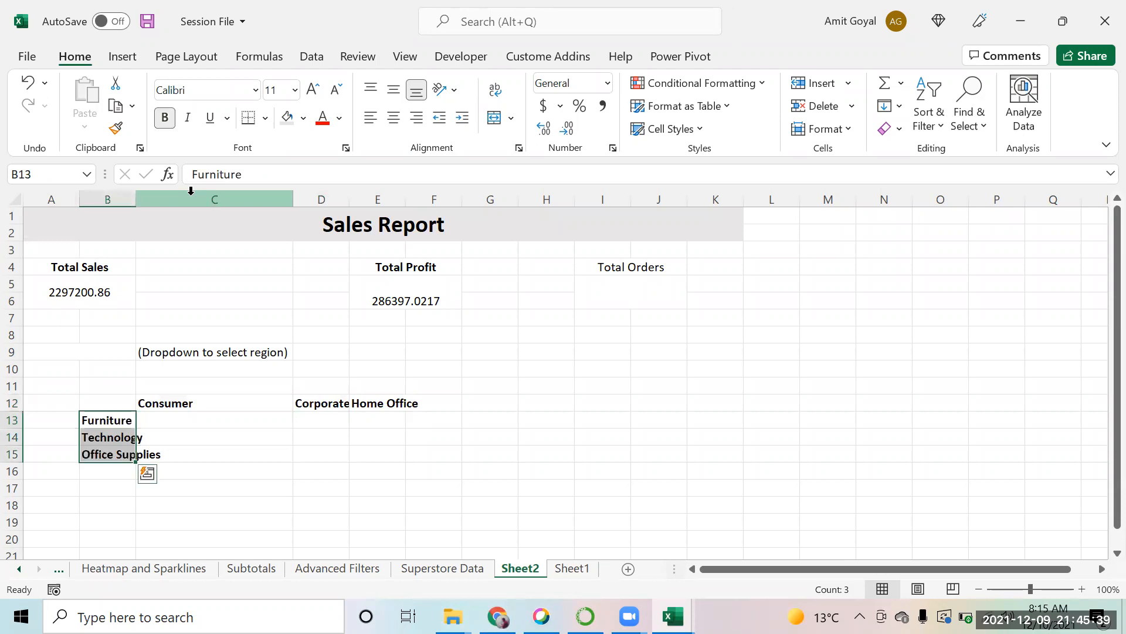
pyautogui.press('Right')
pyautogui.press('Up')
pyautogui.press('Up')
pyautogui.press('Left')
pyautogui.press('Up')
pyautogui.press('Up')
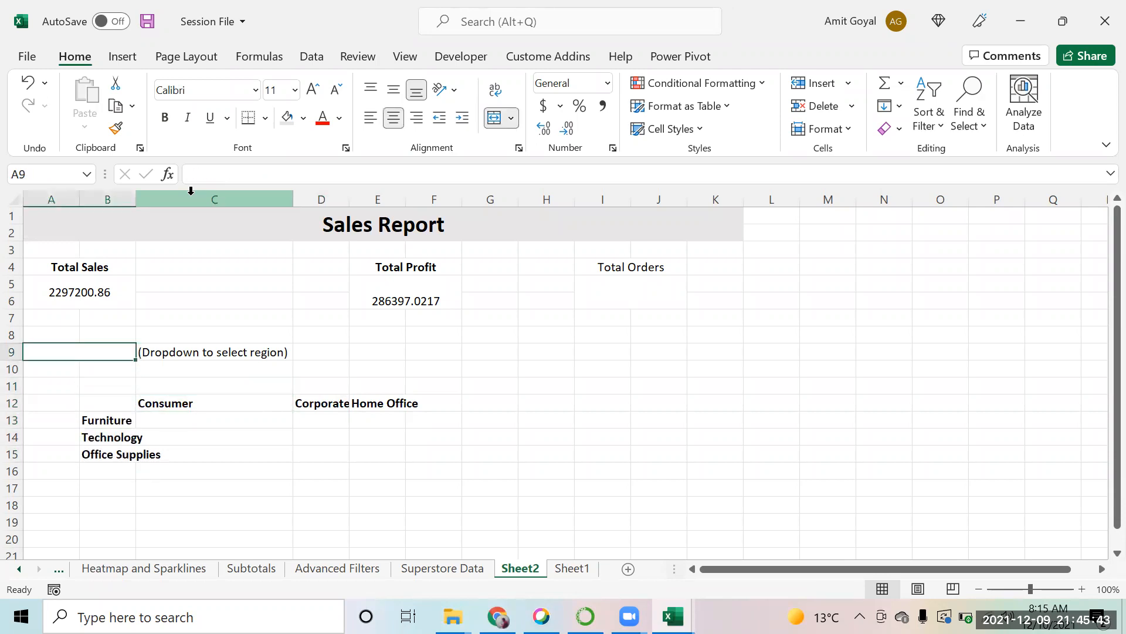
pyautogui.press('Down')
pyautogui.press('Down')
pyautogui.press('Up')
pyautogui.press('Up')
pyautogui.press('Down')
pyautogui.press('Down')
pyautogui.press('Down')
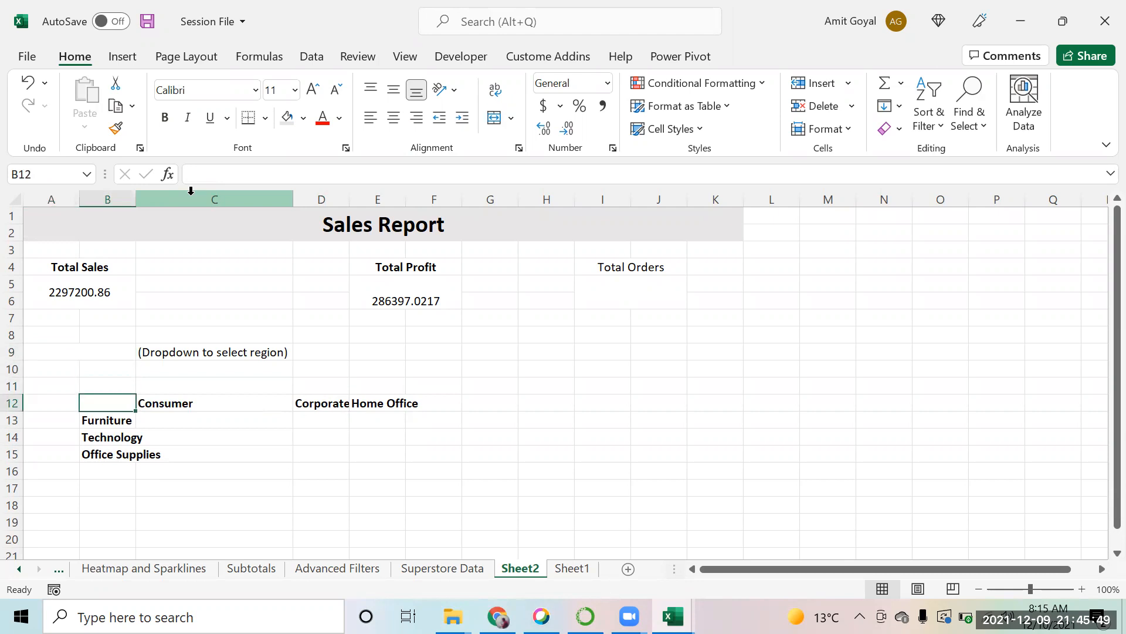
pyautogui.press('Right')
pyautogui.press('Down')
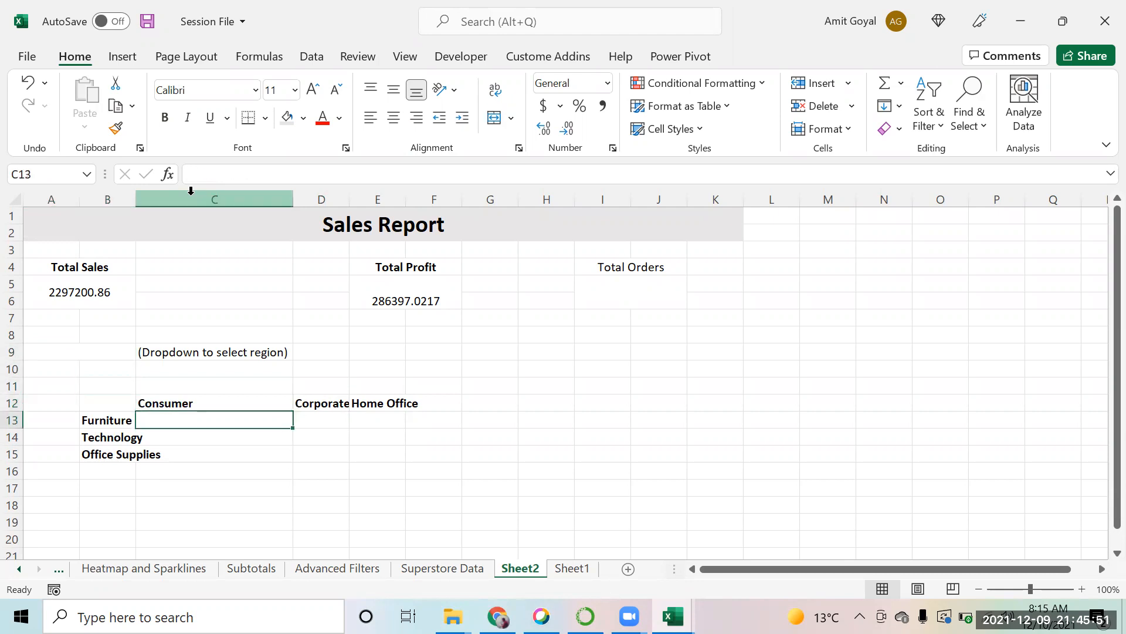
pyautogui.click(123, 422)
pyautogui.click(152, 411)
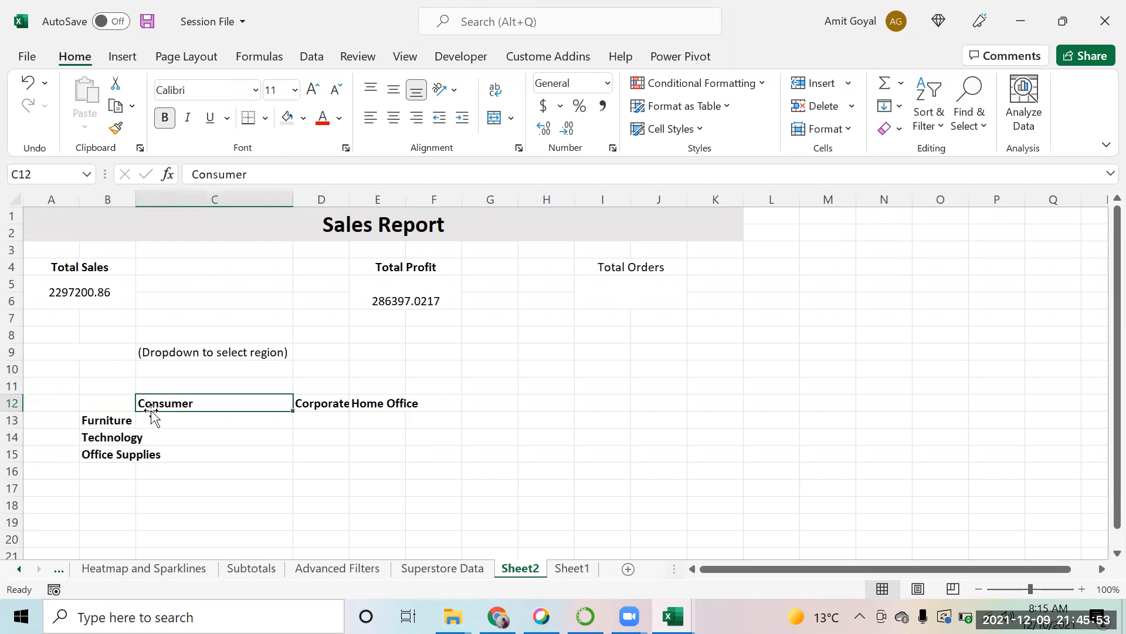
pyautogui.click(317, 405)
pyautogui.click(126, 418)
# Fill the table body C13:E15 with light orange and widen columns E and D to give their segment headings more room.
pyautogui.moveTo(188, 422); pyautogui.dragTo(351, 457)
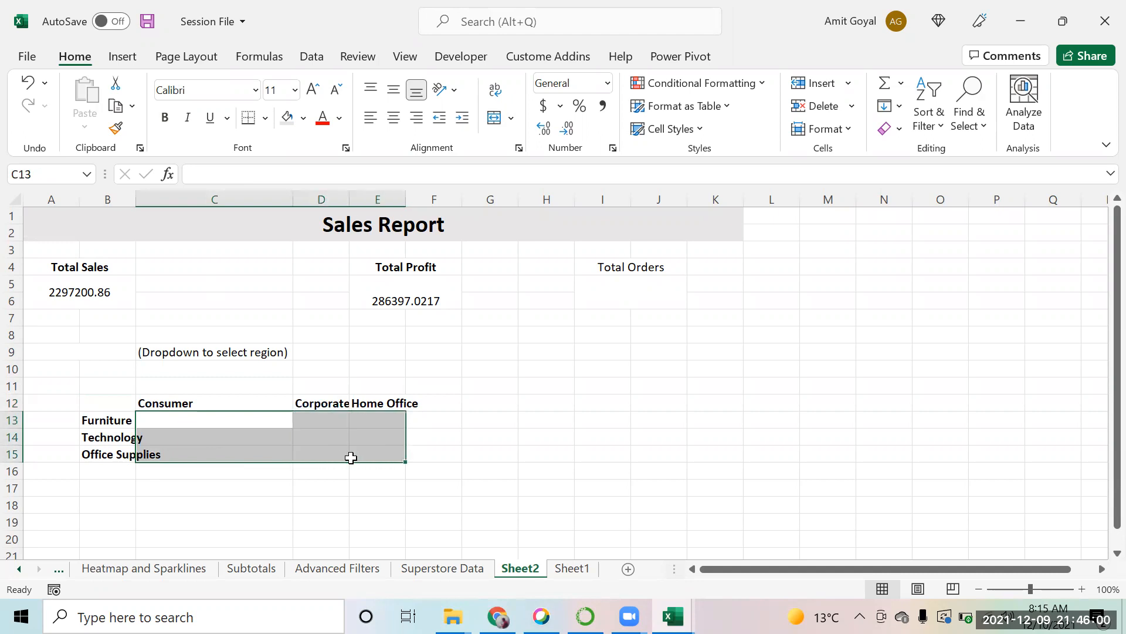
pyautogui.click(303, 118)
pyautogui.click(361, 195)
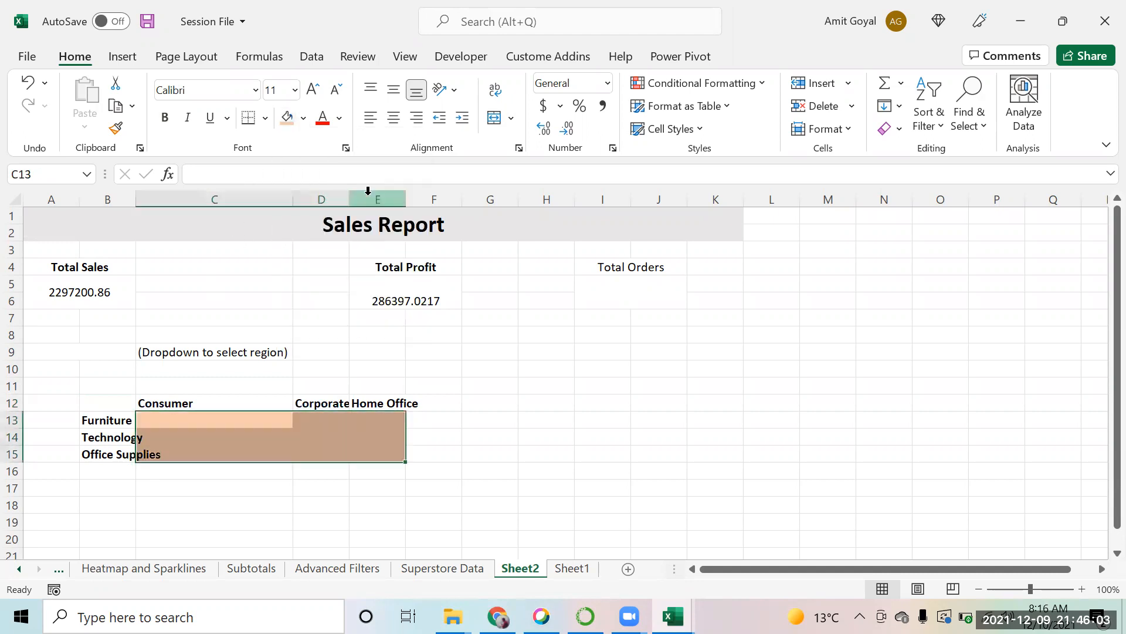
pyautogui.moveTo(405, 196); pyautogui.dragTo(491, 196)
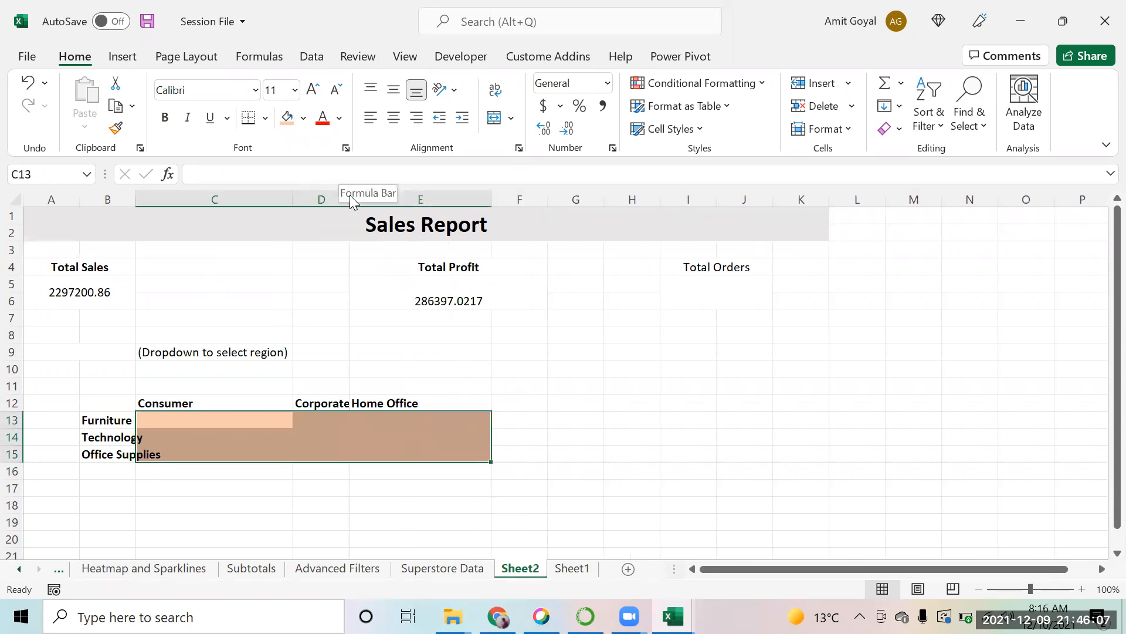
pyautogui.moveTo(349, 200); pyautogui.dragTo(414, 200)
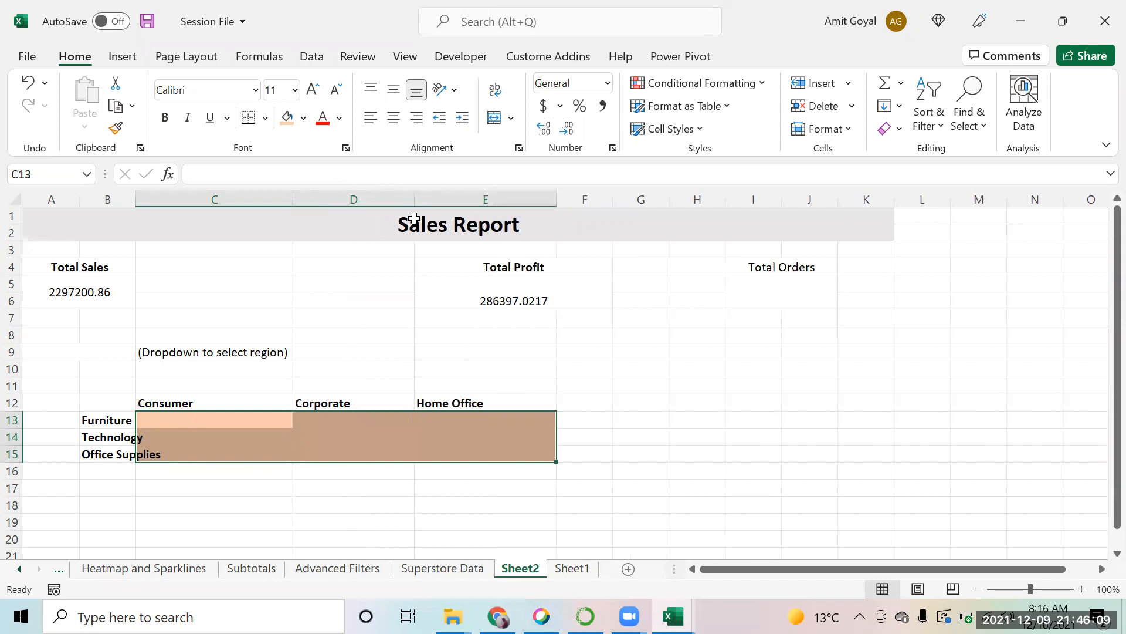
pyautogui.click(453, 450)
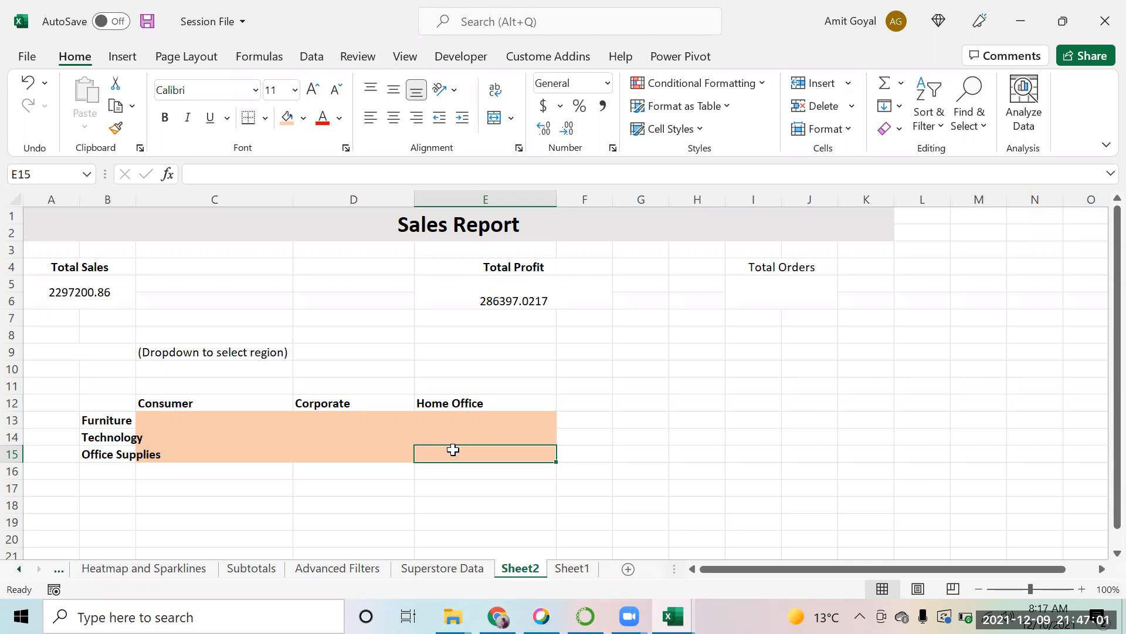
pyautogui.press('Up')
pyautogui.press('Up')
pyautogui.press('Up')
pyautogui.press('Up')
pyautogui.press('Left')
pyautogui.press('Left')
pyautogui.press('Left')
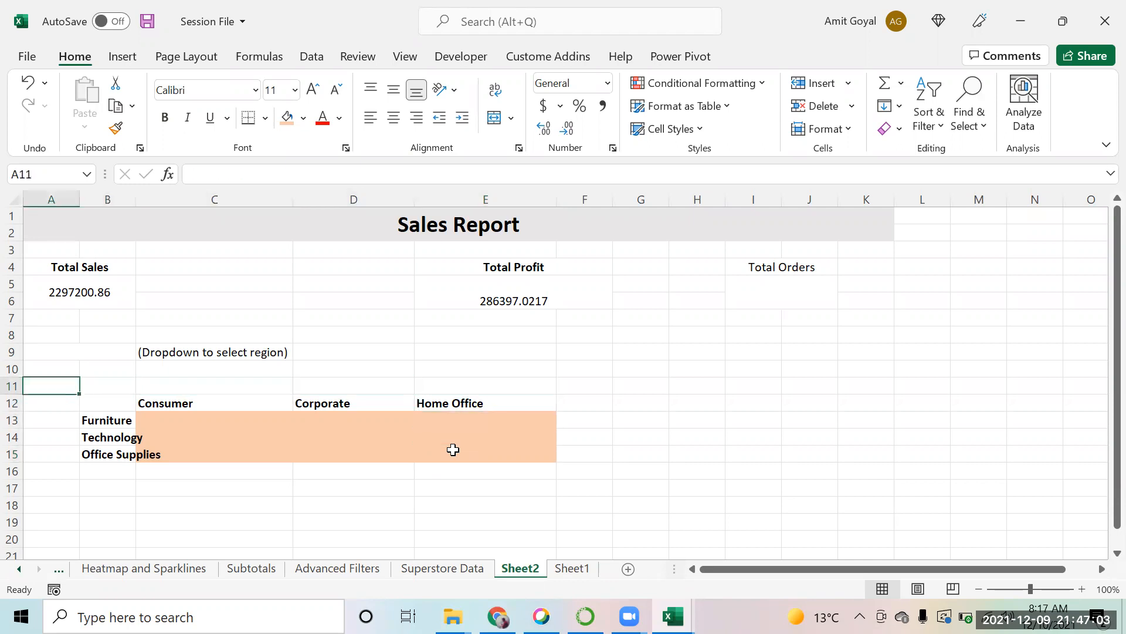
pyautogui.press('Up')
pyautogui.press('Up')
pyautogui.press('Right')
pyautogui.press('Right')
pyautogui.press('Right')
pyautogui.press('Right')
pyautogui.press('Right')
pyautogui.press('Right')
pyautogui.press('Right')
pyautogui.press('Right')
pyautogui.press('Right')
pyautogui.press('Right')
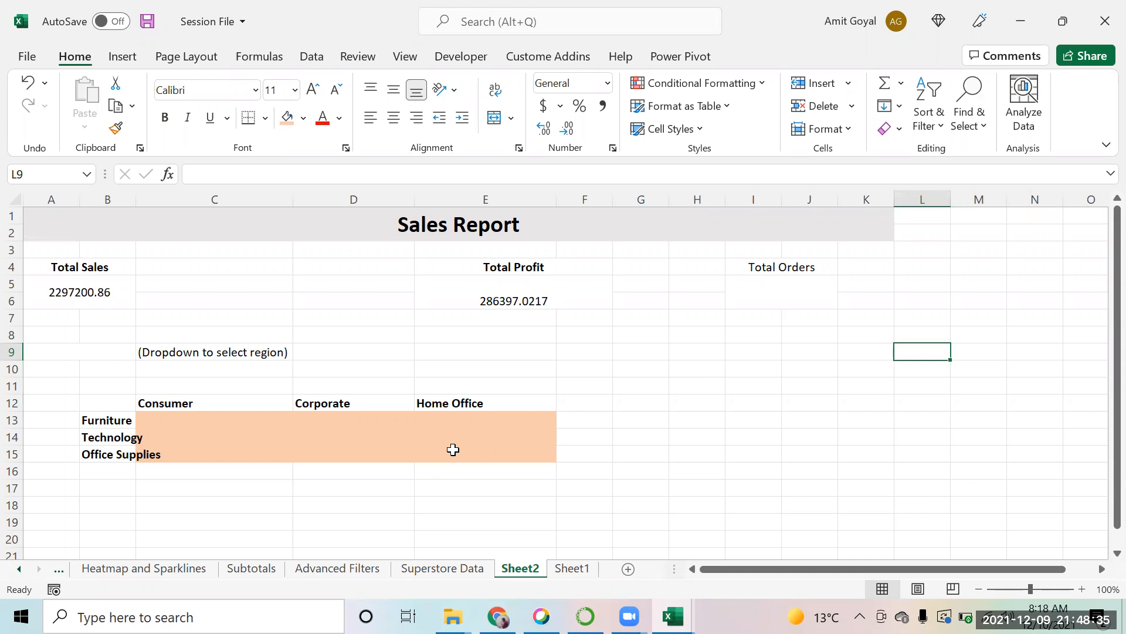
pyautogui.press('Down')
pyautogui.press('Down')
pyautogui.press('Down')
pyautogui.press('Down')
pyautogui.press('Down')
pyautogui.press('Right')
pyautogui.press('Left')
pyautogui.press('Left')
pyautogui.press('Left')
pyautogui.press('Left')
pyautogui.press('Left')
pyautogui.press('Left')
pyautogui.press('Left')
pyautogui.press('Left')
pyautogui.press('Left')
pyautogui.press('Left')
pyautogui.press('Left')
pyautogui.press('Left')
pyautogui.press('Right')
pyautogui.press('Up')
pyautogui.press('Up')
pyautogui.press('Up')
pyautogui.press('Up')
pyautogui.press('Up')
pyautogui.press('Left')
# Enter the regions East, West, Central and South in cells L9 to L12.
pyautogui.press('Right')
pyautogui.press('Right')
pyautogui.press('Right')
pyautogui.press('Right')
pyautogui.press('Right')
pyautogui.press('Right')
pyautogui.press('Right')
pyautogui.press('Right')
pyautogui.press('Right')
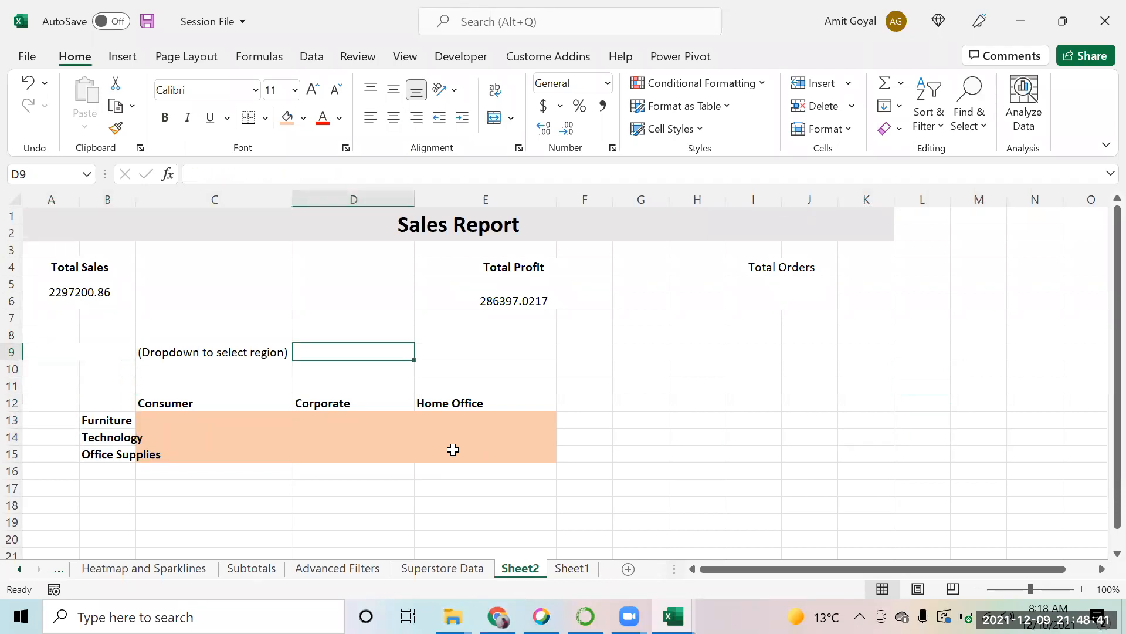
pyautogui.press('Right')
pyautogui.press('Right')
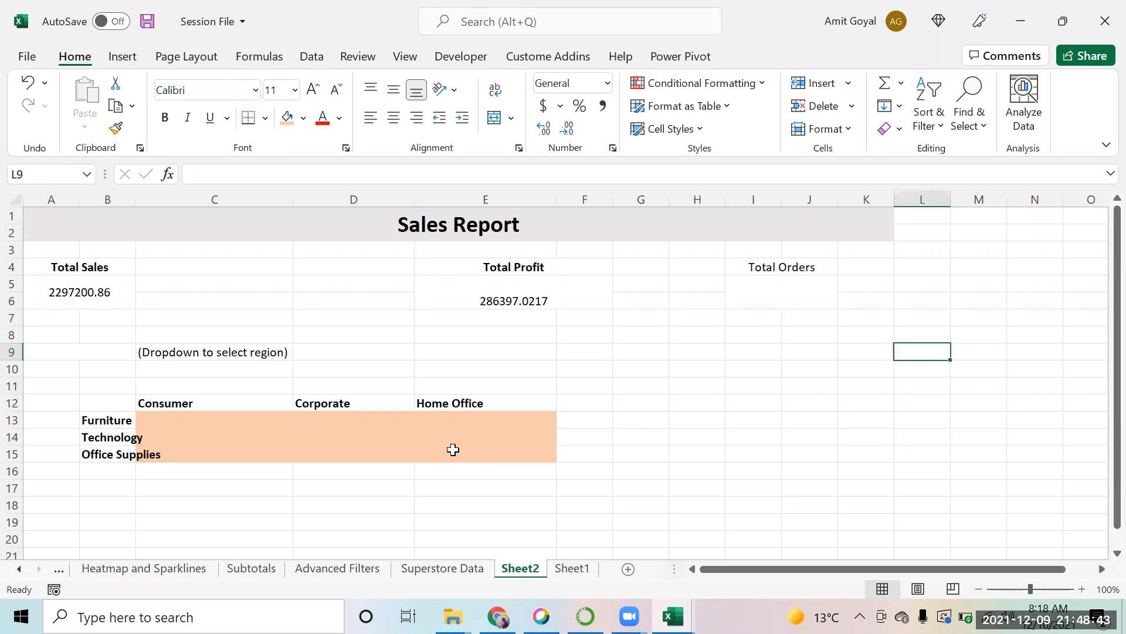
pyautogui.write('East')
pyautogui.press('Return')
pyautogui.write('West')
pyautogui.press('Return')
pyautogui.write('Central')
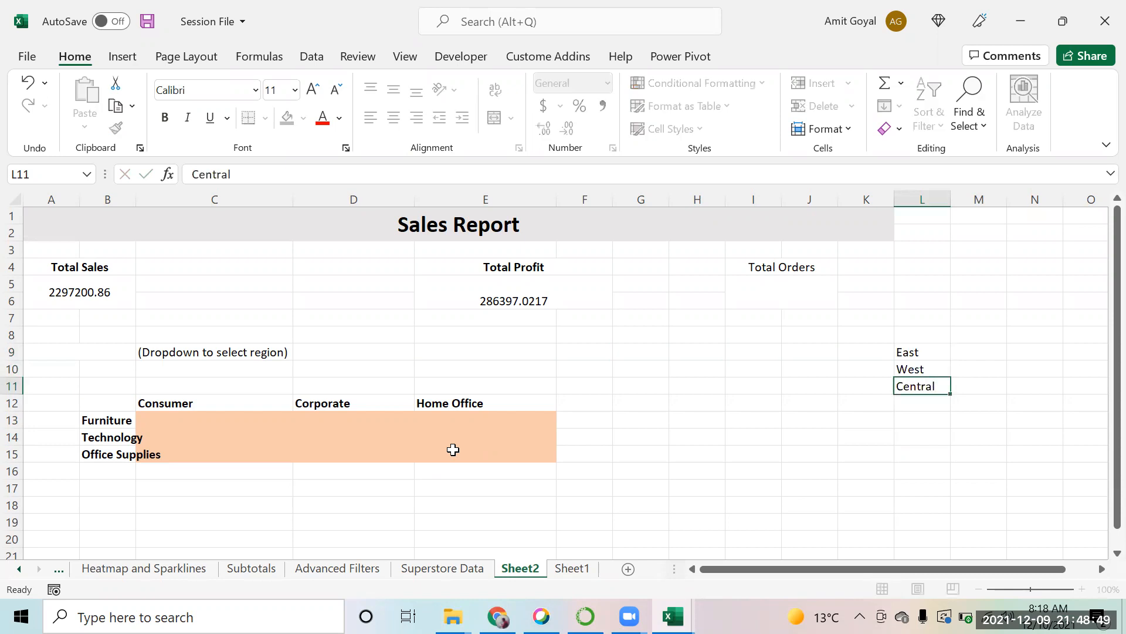
pyautogui.press('Return')
pyautogui.write('South')
pyautogui.press('Return')
# Add a List data validation dropdown to merged cell A9 using =$L$9:$L$12 as its source.
pyautogui.press('Up')
pyautogui.press('Up')
pyautogui.press('Up')
pyautogui.press('Left')
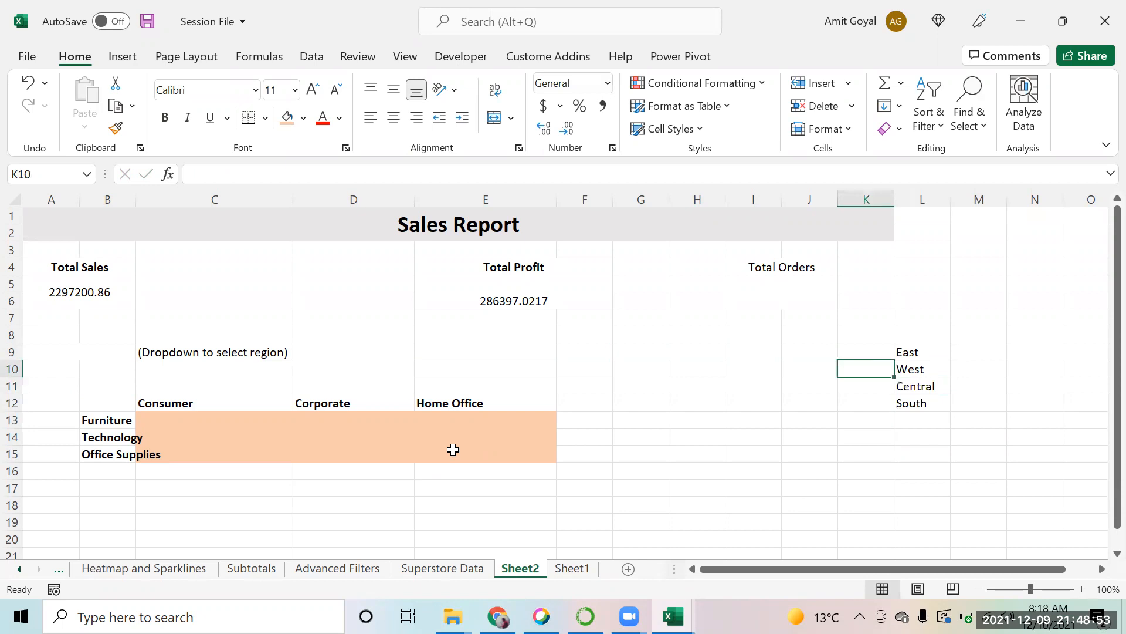
pyautogui.press('Left')
pyautogui.press('Left')
pyautogui.press('Left')
pyautogui.press('Left')
pyautogui.press('Left')
pyautogui.press('Left')
pyautogui.press('Left')
pyautogui.press('Left')
pyautogui.press('Left')
pyautogui.press('Left')
pyautogui.press('Up')
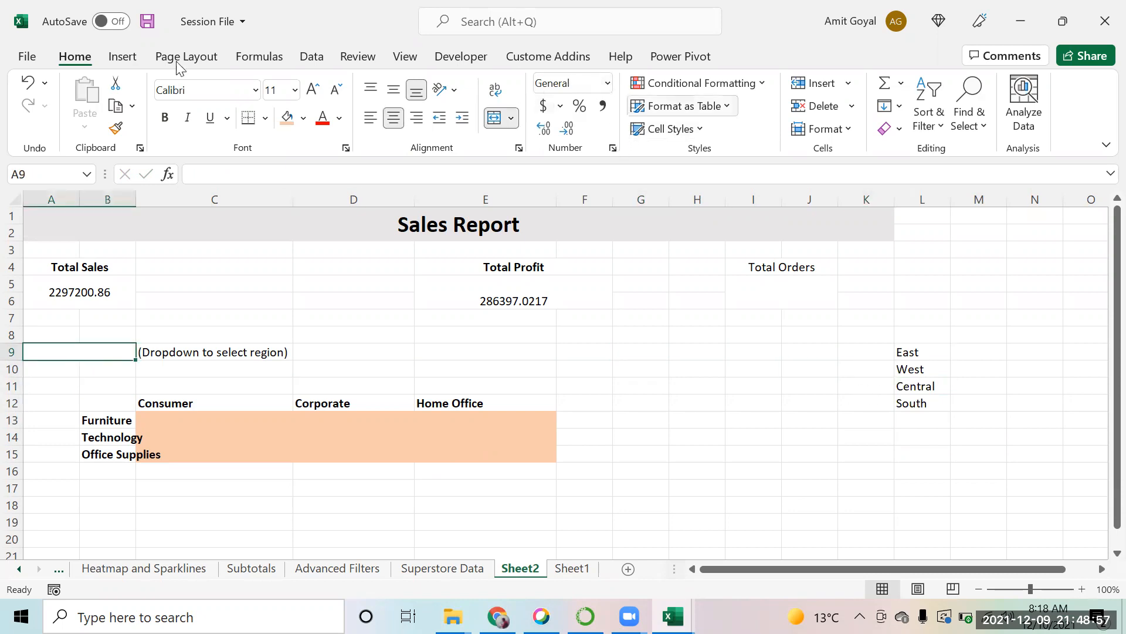
pyautogui.click(305, 58)
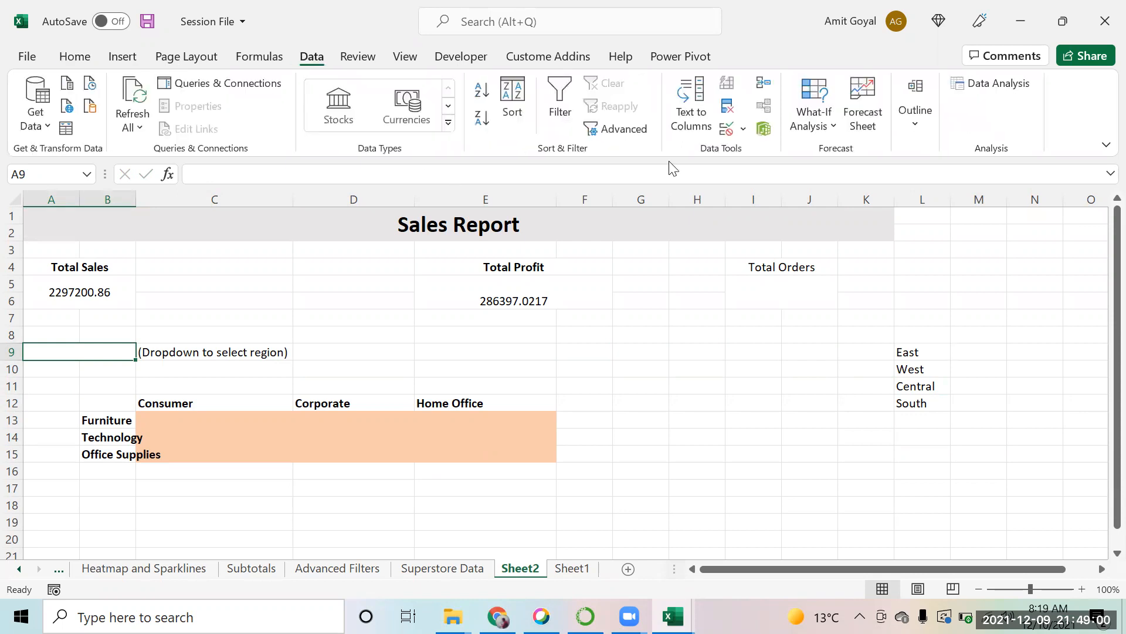
pyautogui.click(728, 130)
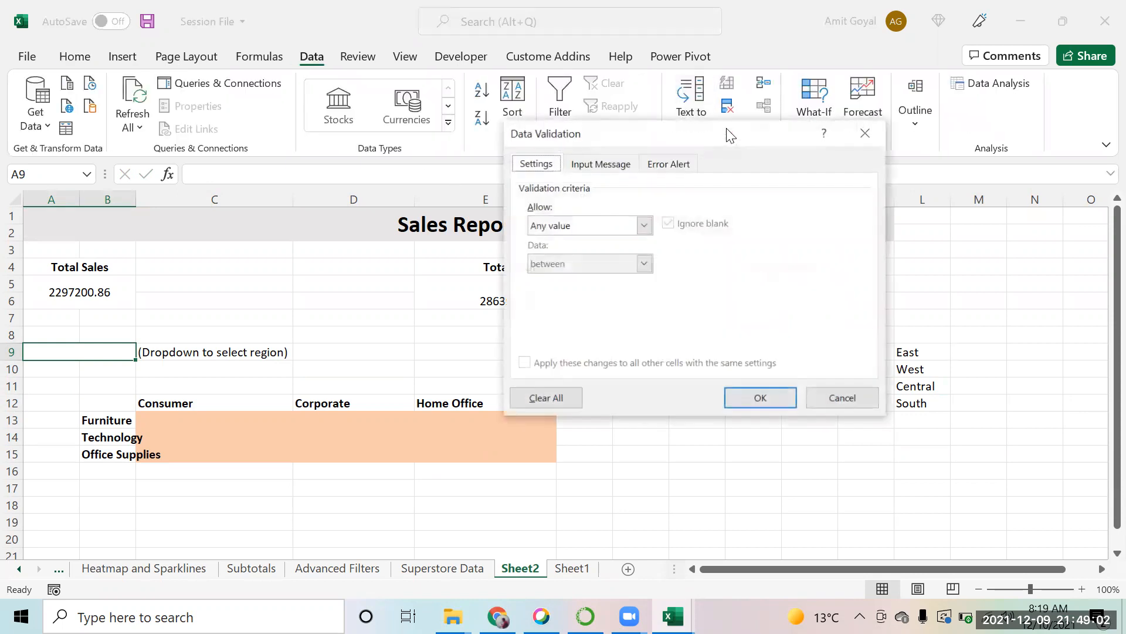
pyautogui.click(650, 228)
pyautogui.click(587, 277)
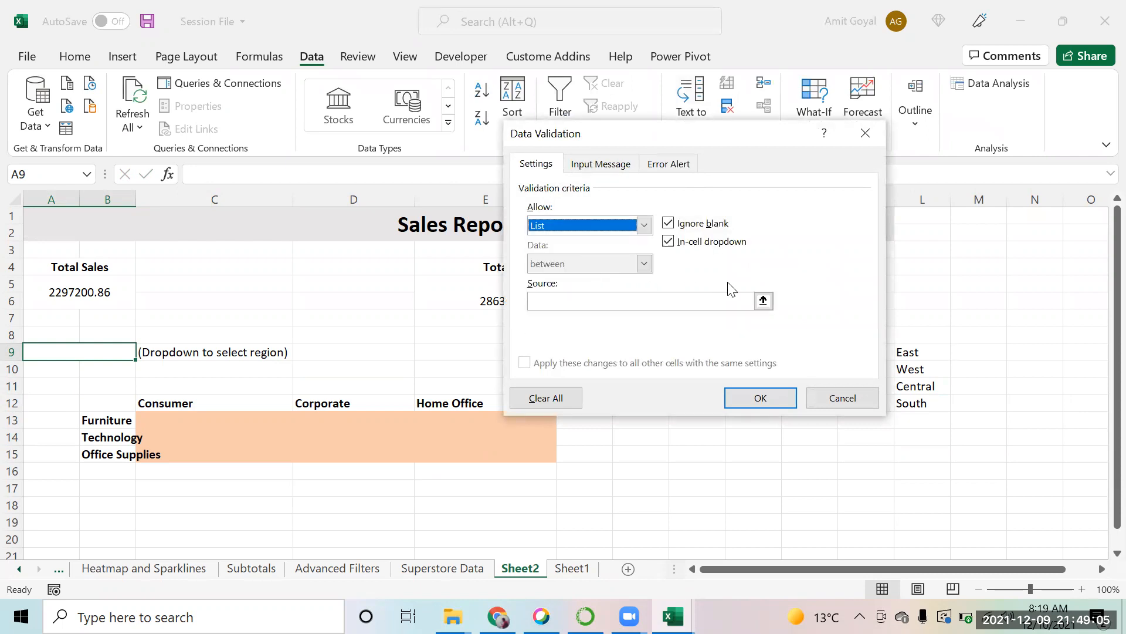
pyautogui.click(763, 301)
pyautogui.moveTo(904, 352); pyautogui.dragTo(910, 399)
pyautogui.click(875, 155)
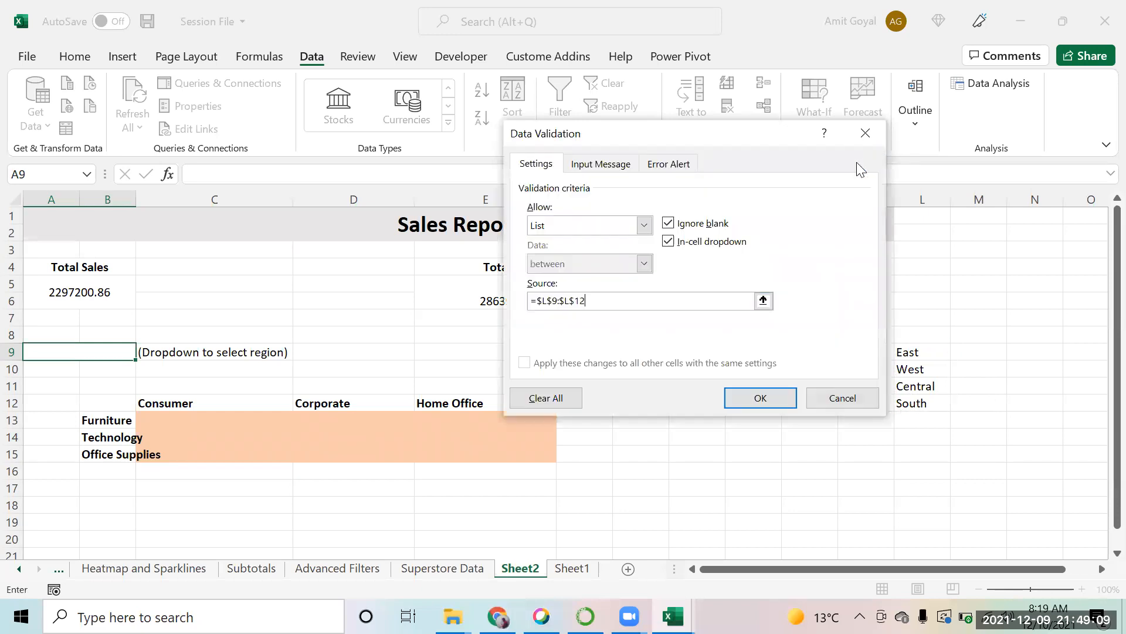
pyautogui.click(736, 398)
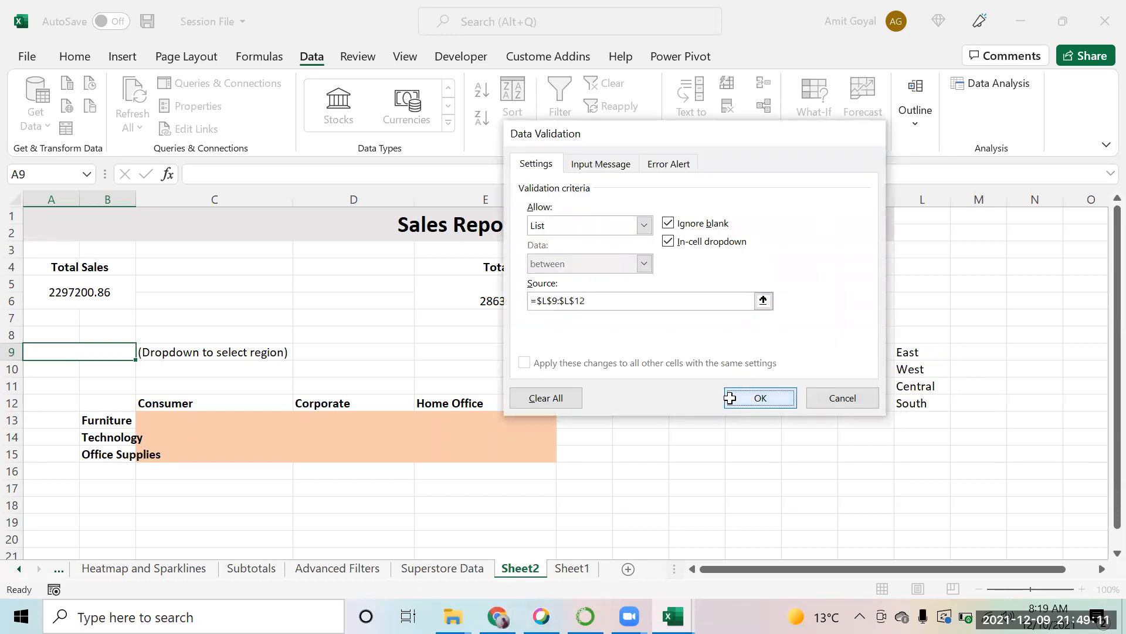
# Choose Central from the region dropdown in cell A9.
pyautogui.click(143, 352)
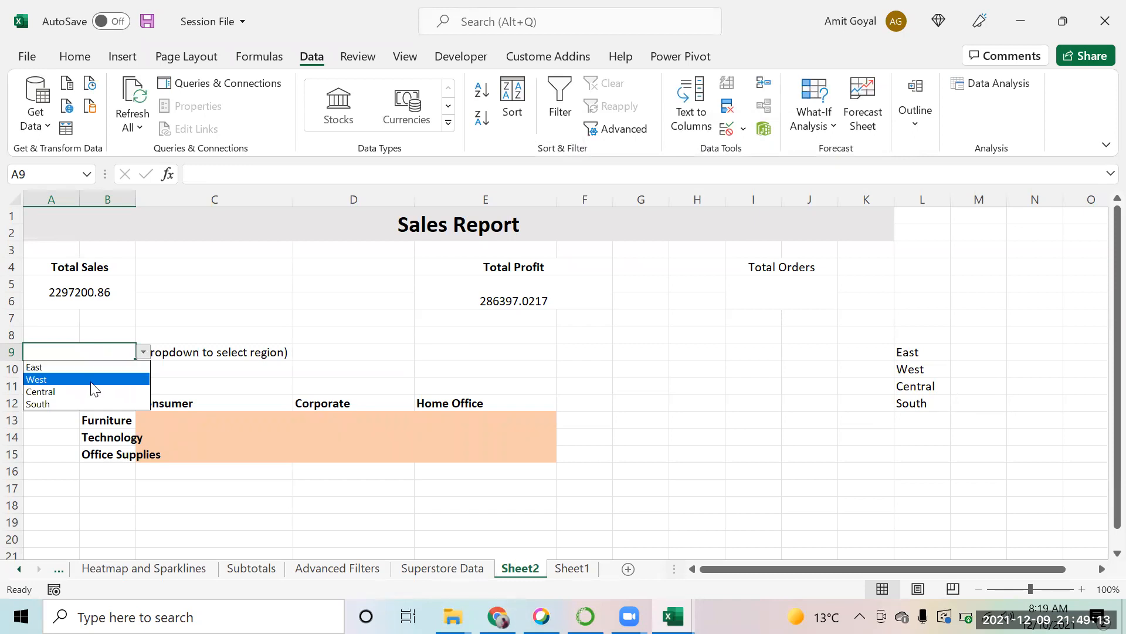
pyautogui.click(145, 354)
pyautogui.click(144, 354)
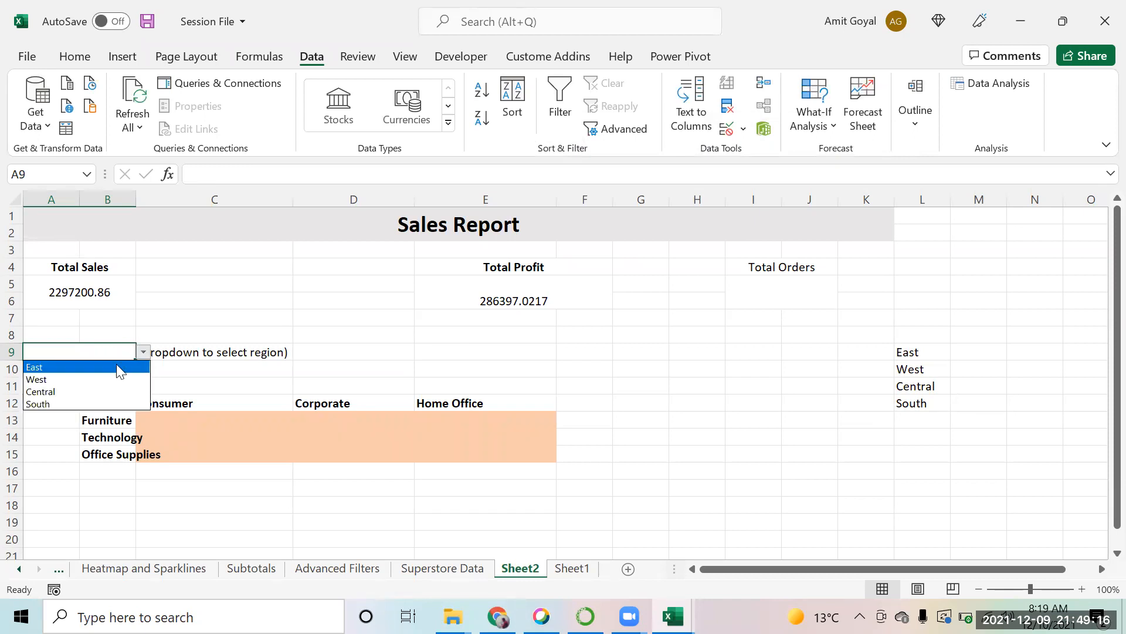
pyautogui.click(76, 386)
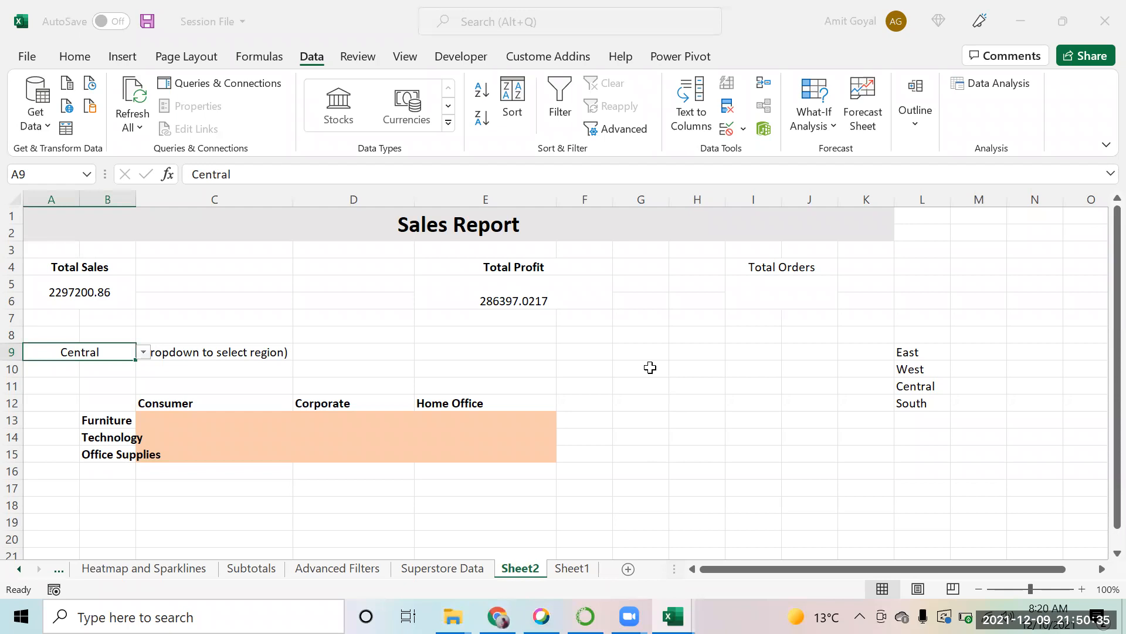
# Widen column B to fit the Office Supplies label.
pyautogui.click(369, 444)
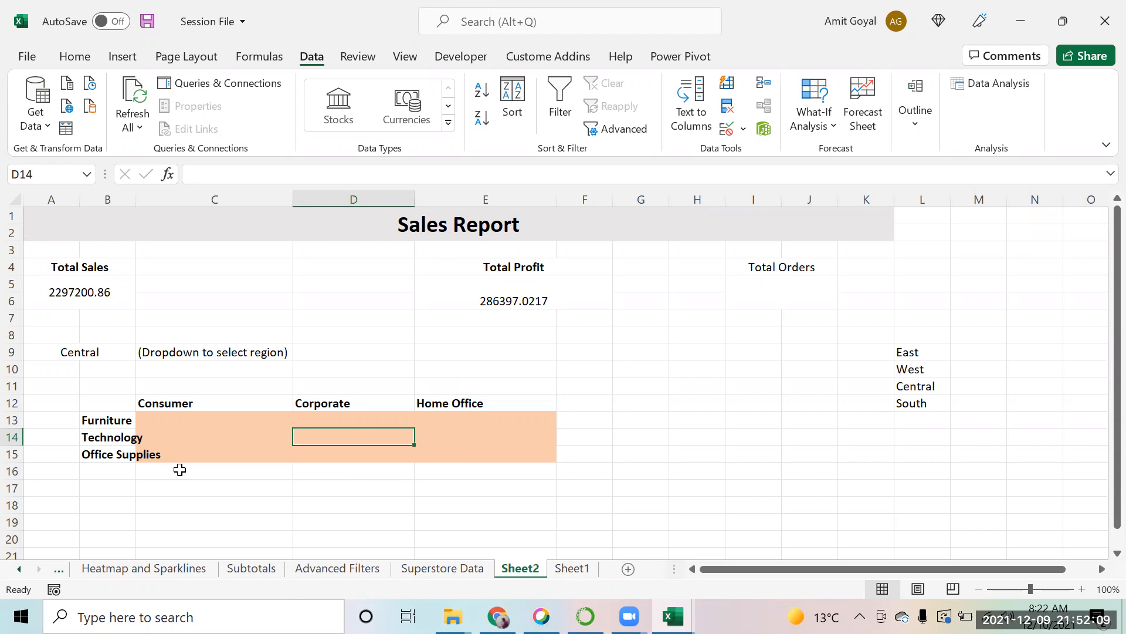
pyautogui.click(176, 417)
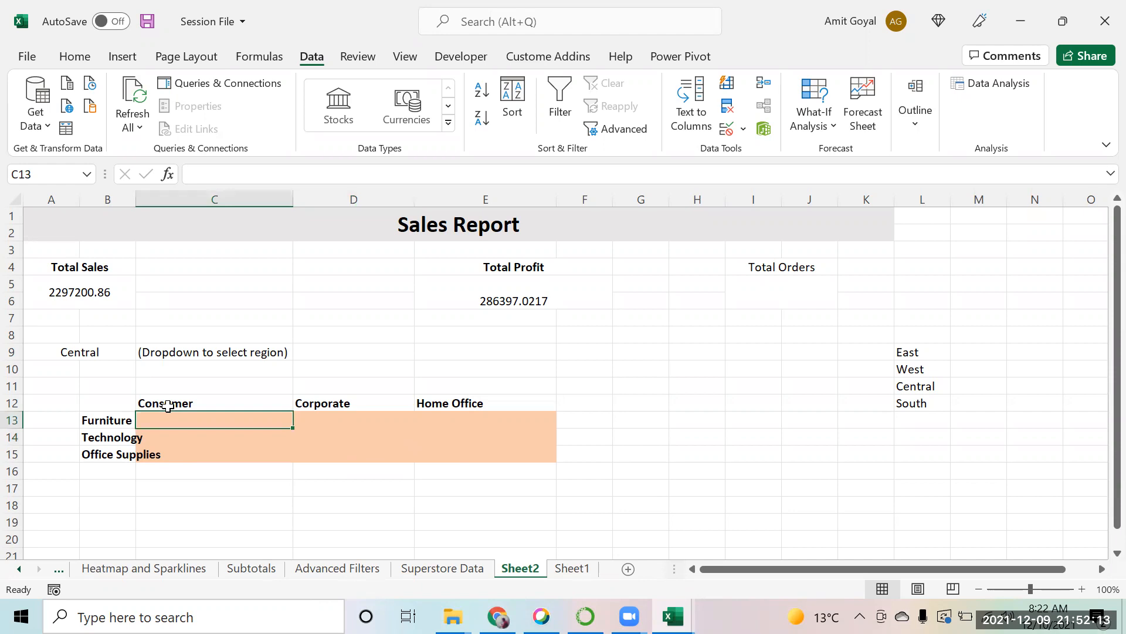
pyautogui.press('Up')
pyautogui.press('Up')
pyautogui.press('Up')
pyautogui.press('Left')
pyautogui.press('Left')
pyautogui.press('Up')
pyautogui.press('Right')
pyautogui.press('Right')
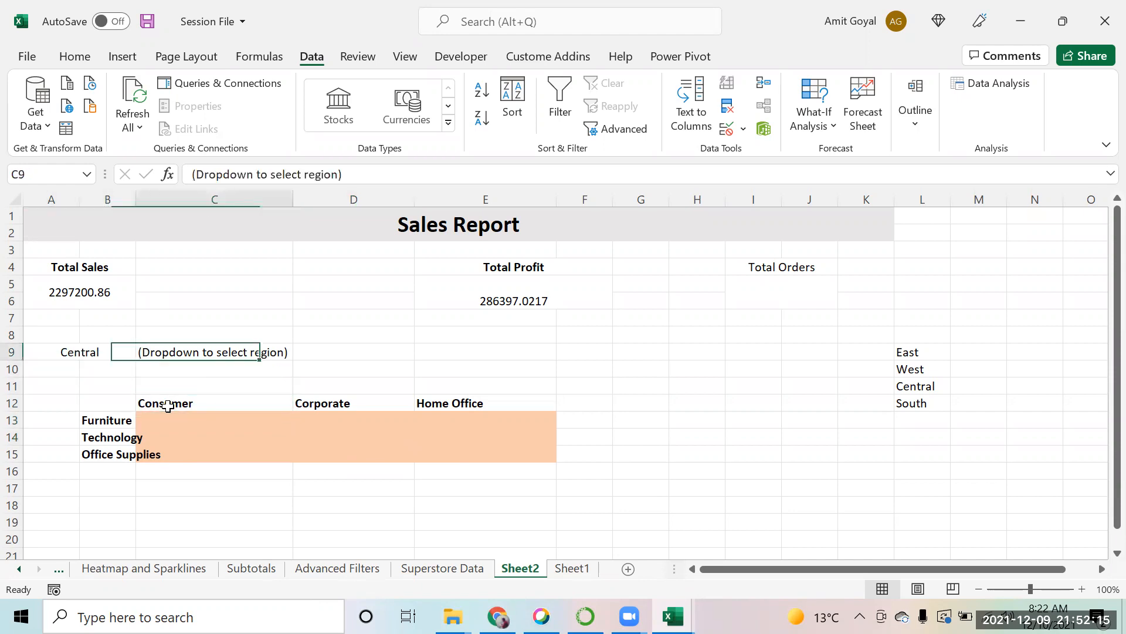
pyautogui.press('Right')
pyautogui.press('Down')
pyautogui.moveTo(134, 198); pyautogui.dragTo(129, 193)
pyautogui.press('Escape')
# Start a SUMIFS formula in C13 with the Sales column R:R of the Superstore Data sheet as the sum range.
pyautogui.click(201, 419)
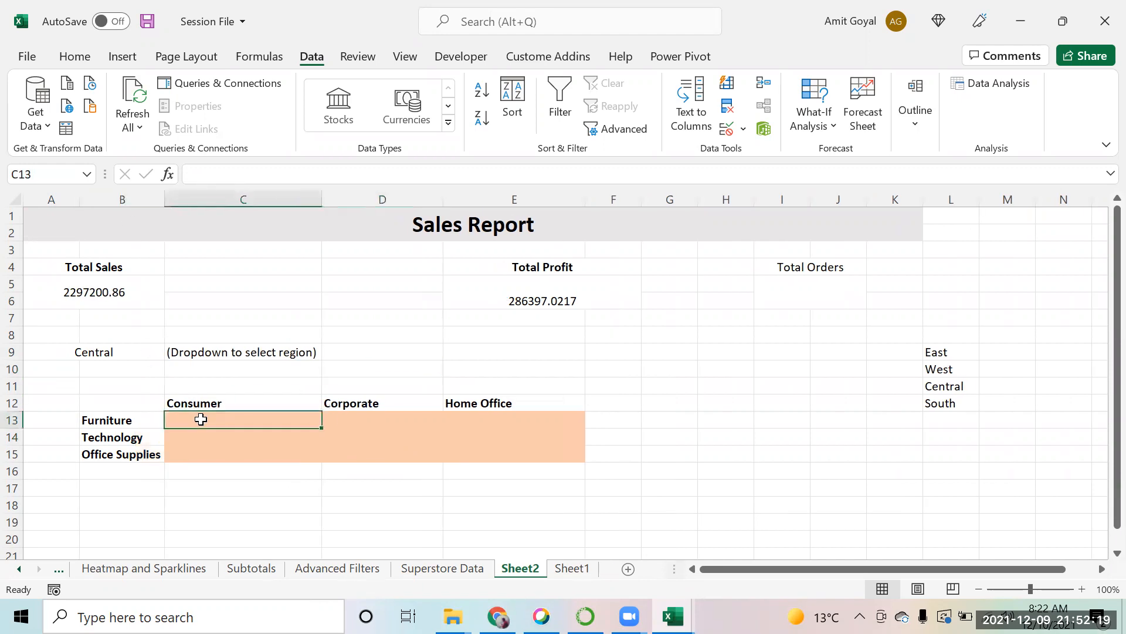
pyautogui.write('=sumi')
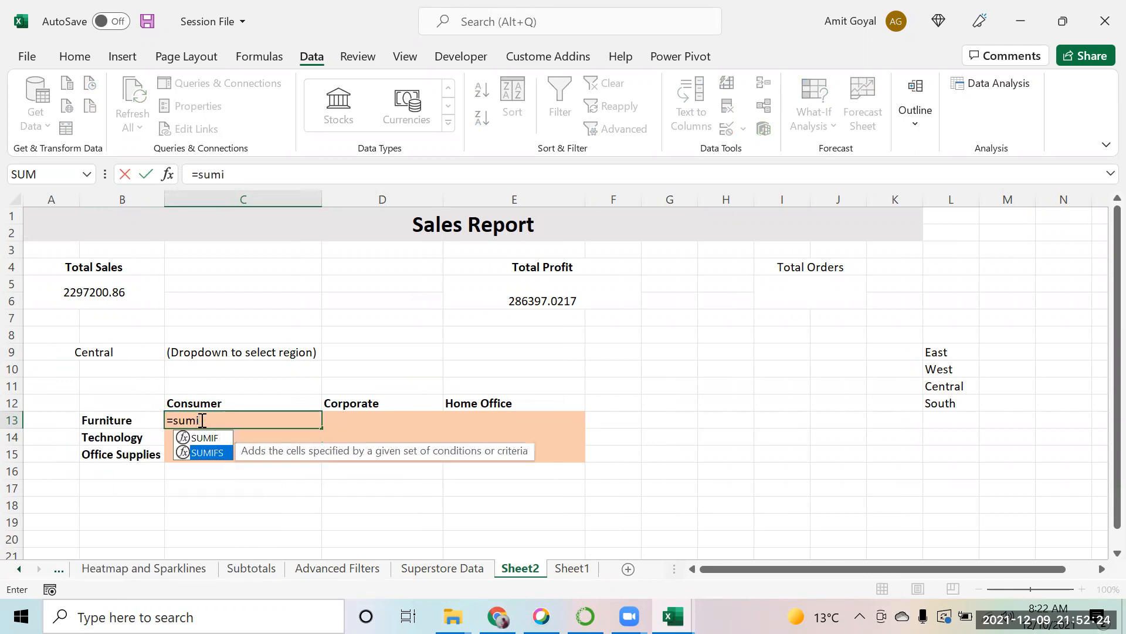
pyautogui.press('Tab')
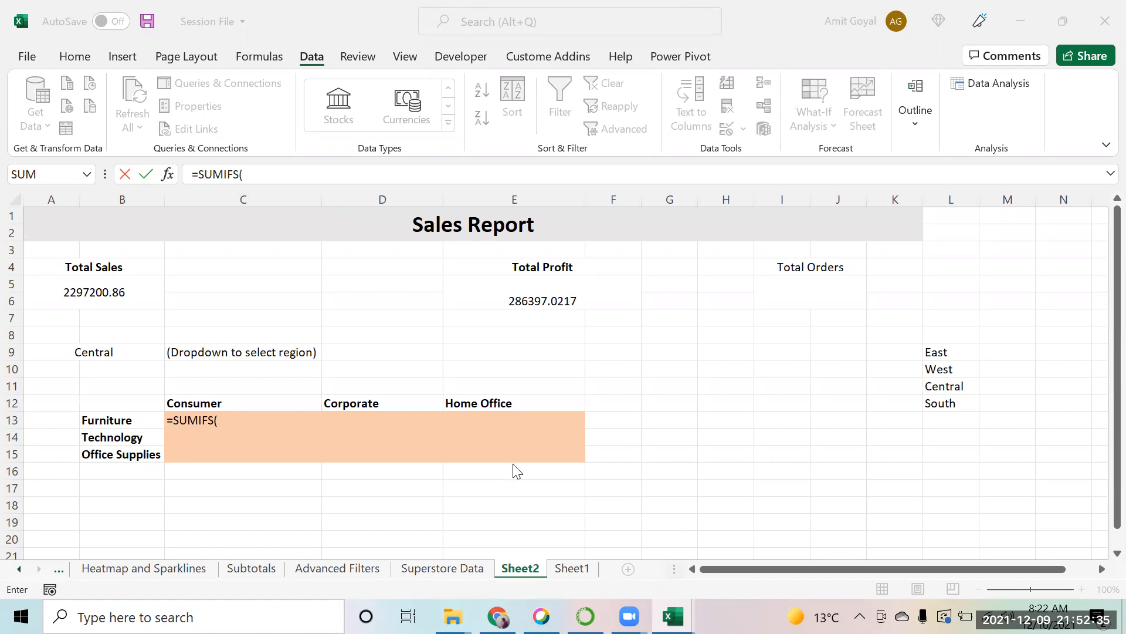
pyautogui.click(231, 416)
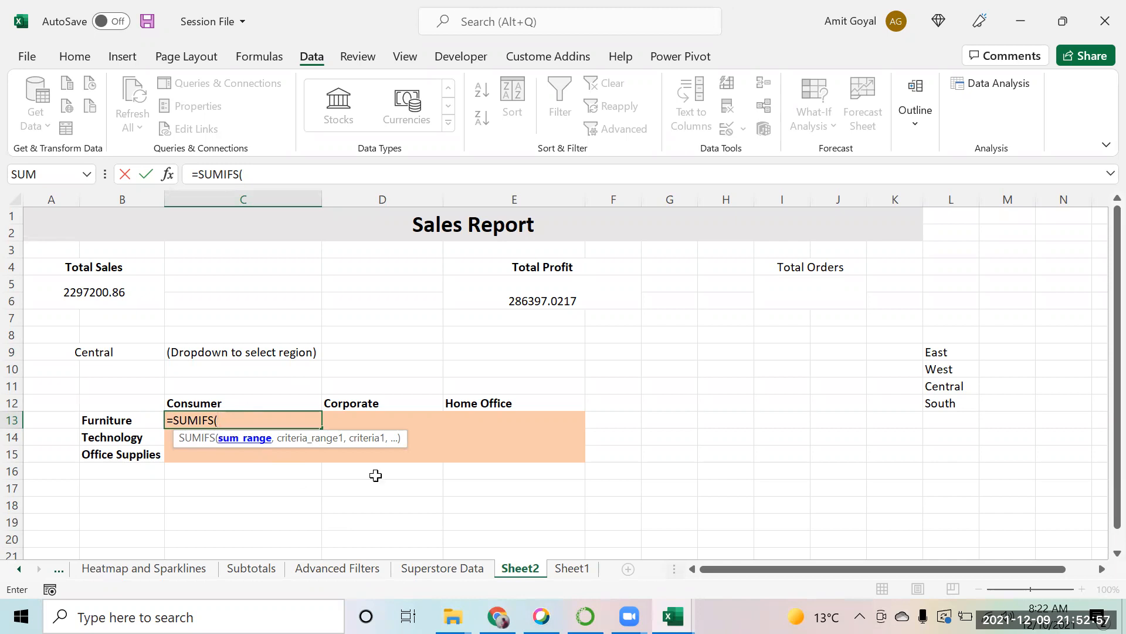
pyautogui.click(445, 567)
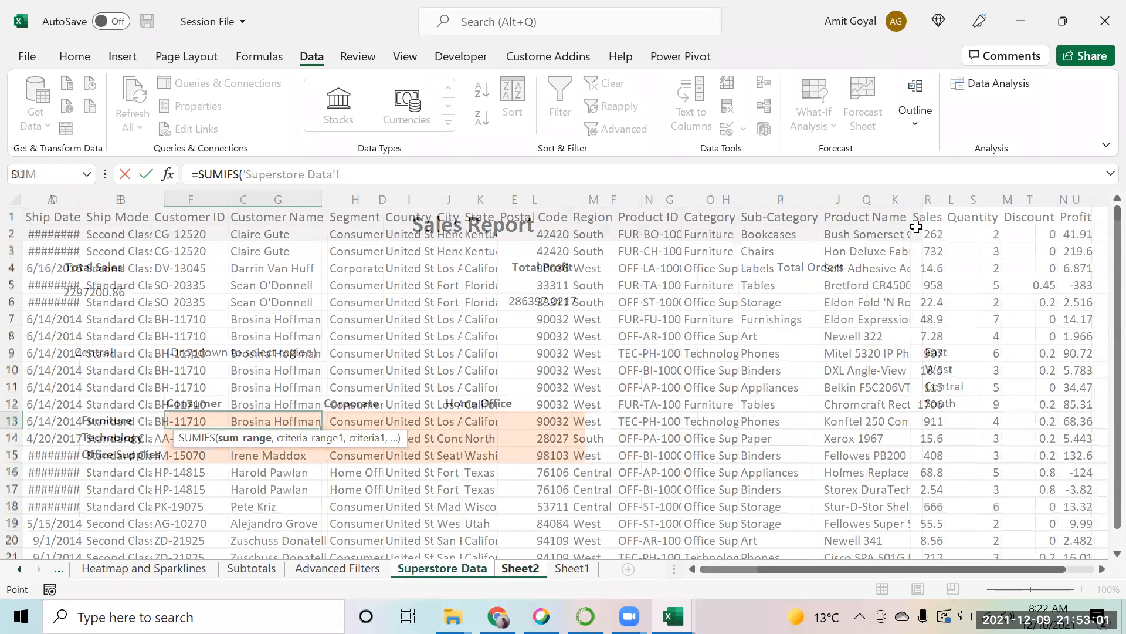
pyautogui.click(922, 197)
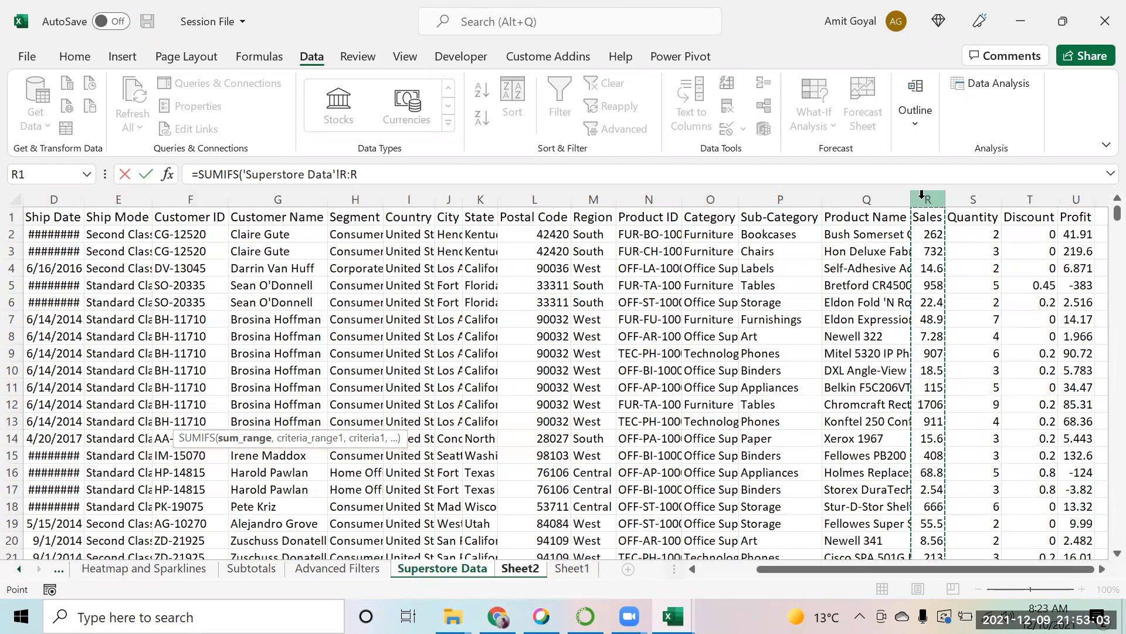
pyautogui.write(',')
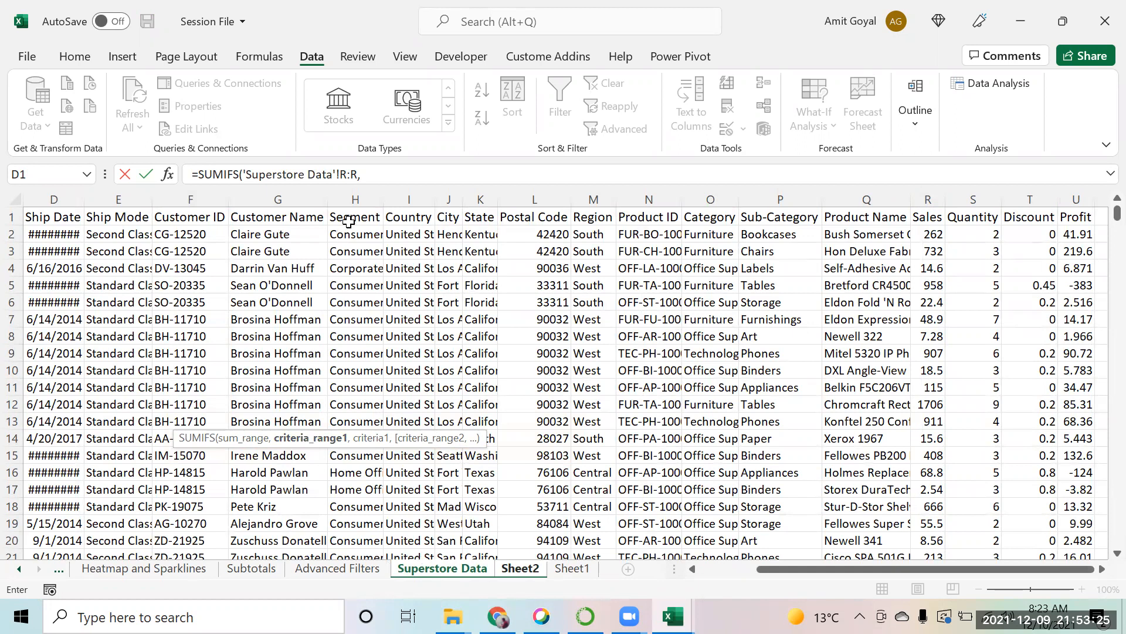
# Add the first SUMIFS criterion, matching the Segment column H:H of Superstore Data against the Consumer header in Sheet2!C12.
pyautogui.click(356, 197)
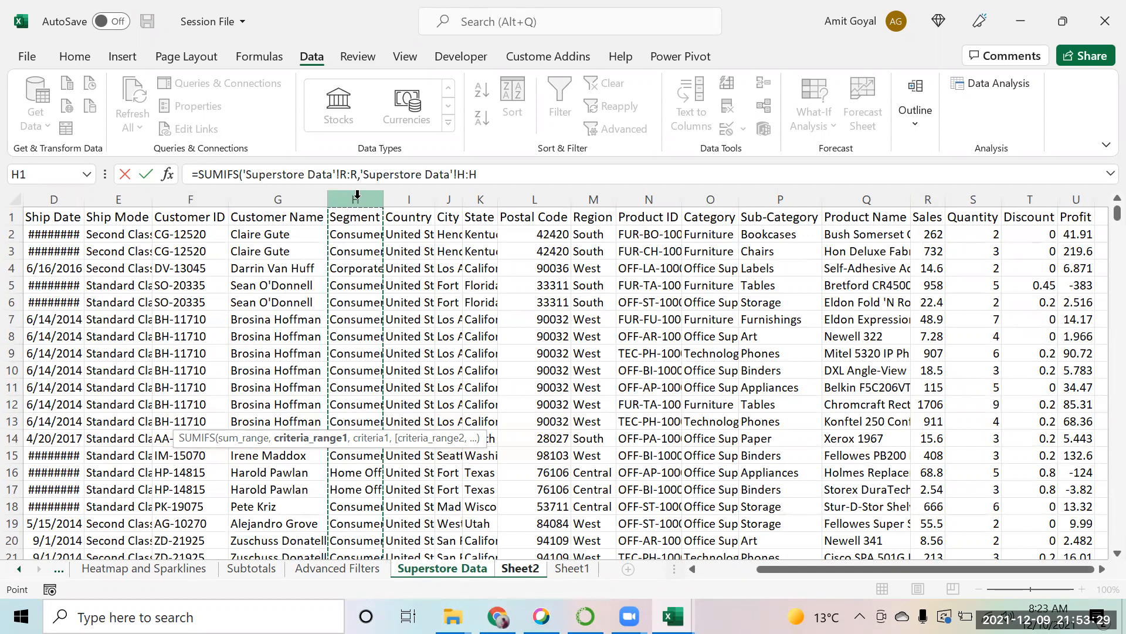
pyautogui.write(',')
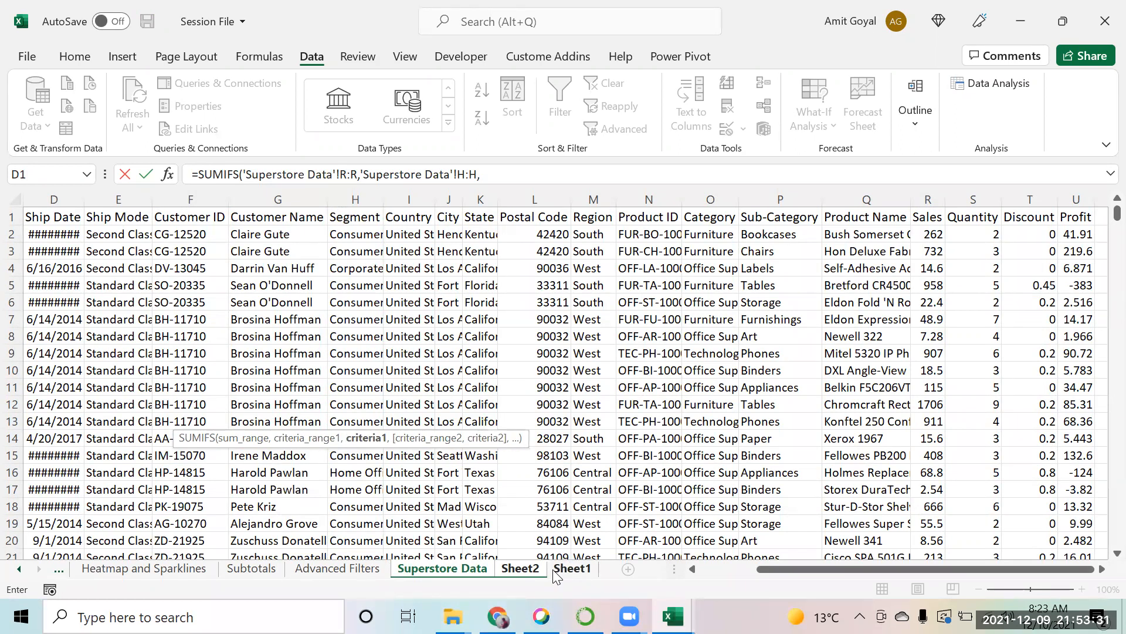
pyautogui.hotkey('ctrl', 'pagedown')
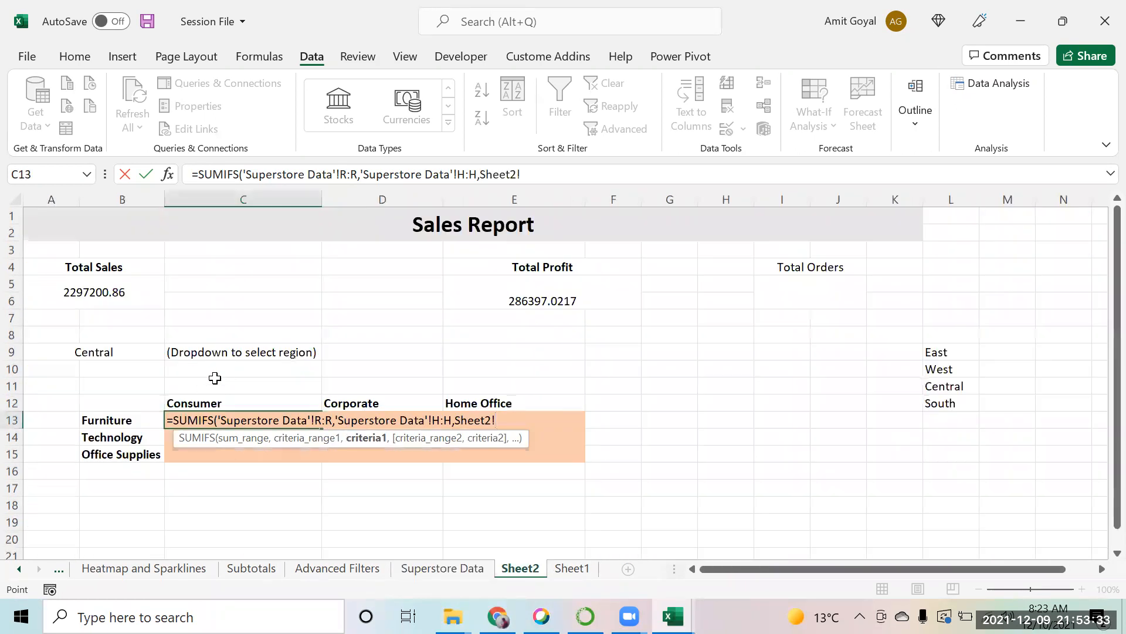
pyautogui.click(196, 402)
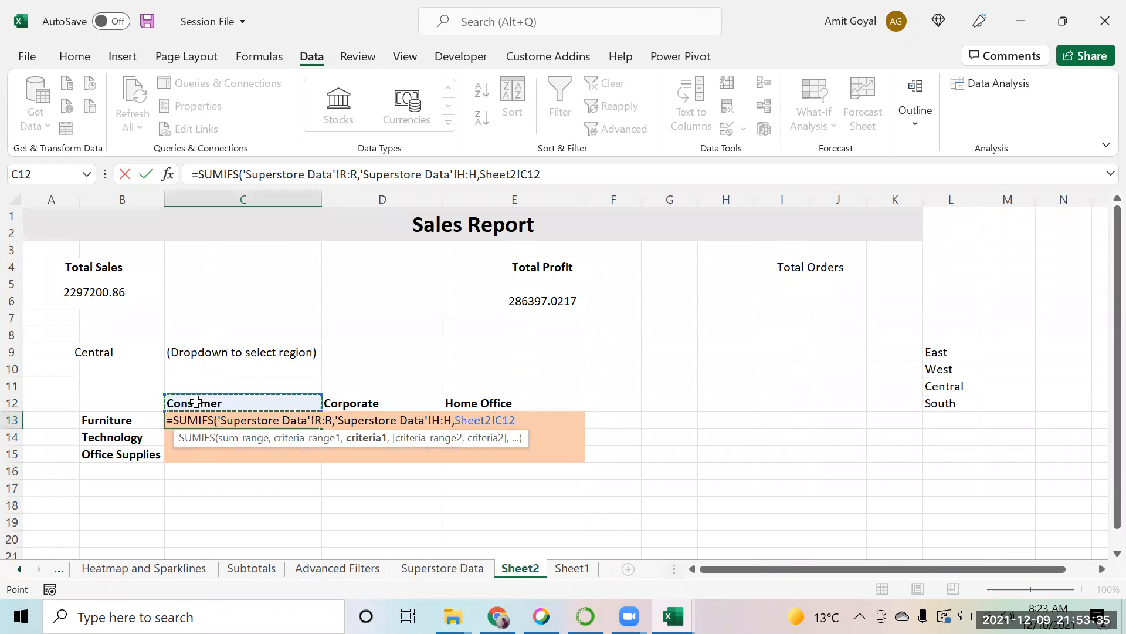
pyautogui.write(',')
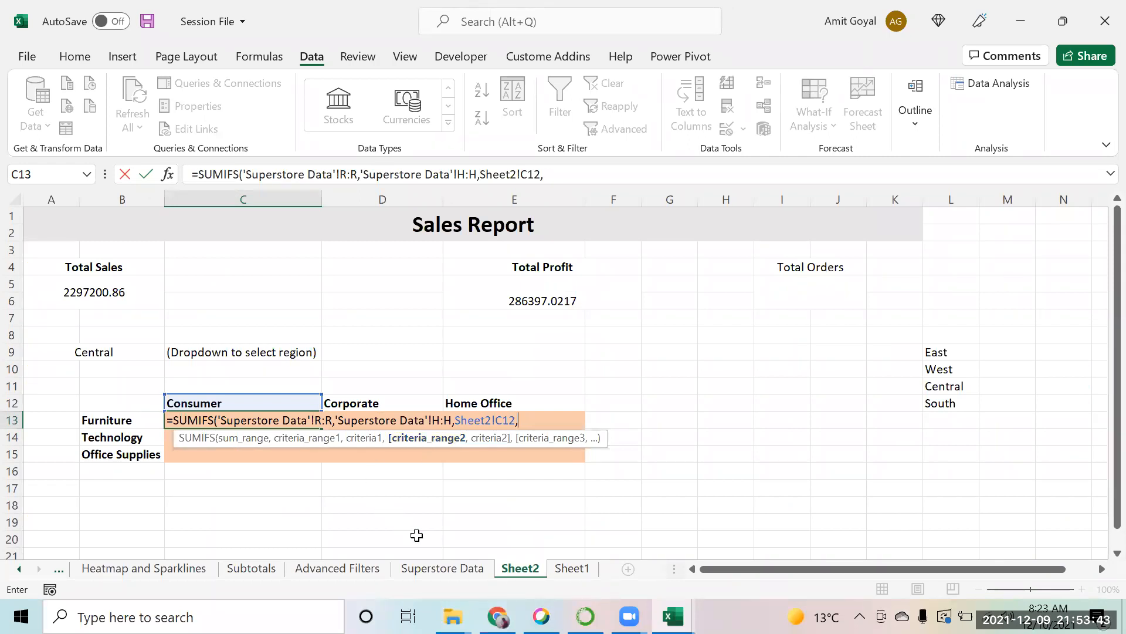
# Add the second SUMIFS criterion, matching the Category column O:O of Superstore Data against the Furniture label in Sheet2!B13.
pyautogui.click(447, 568)
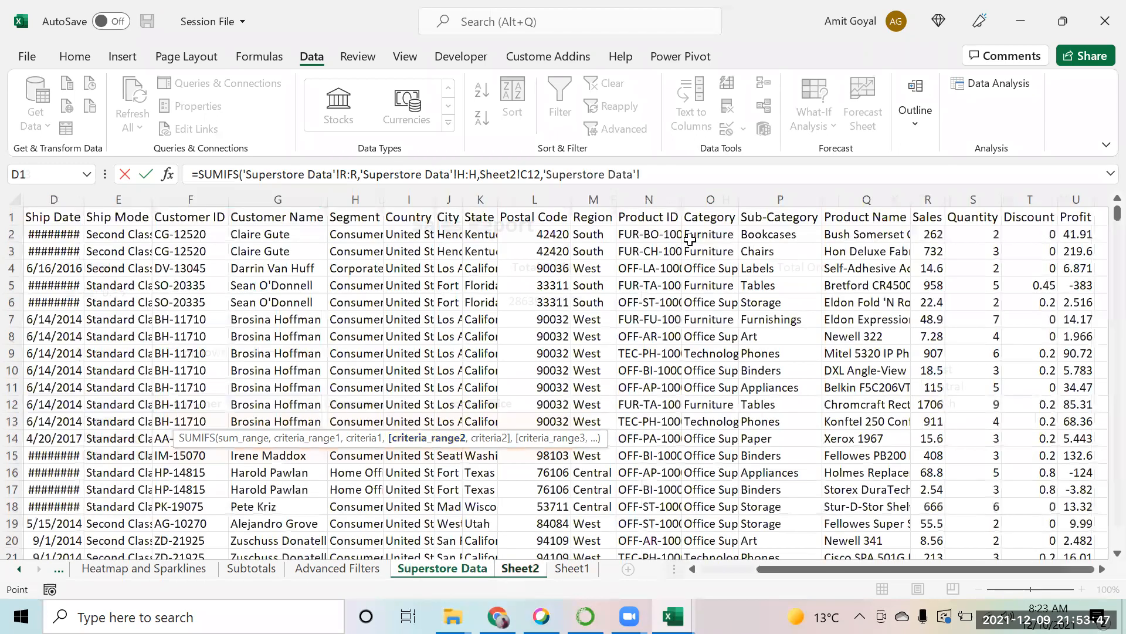
pyautogui.click(700, 194)
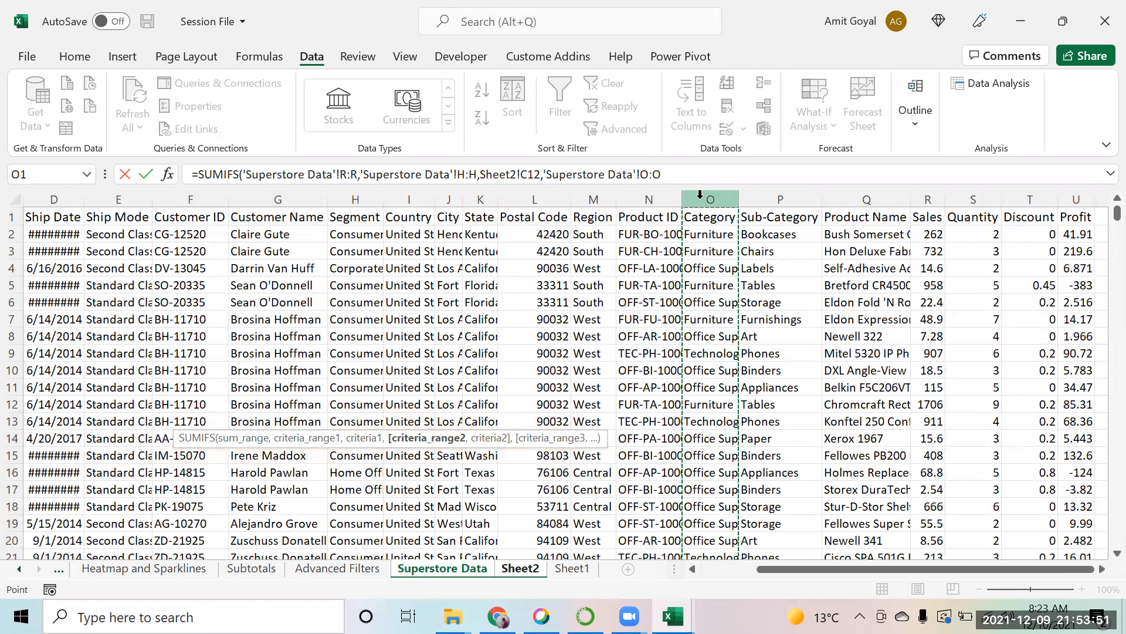
pyautogui.write(',')
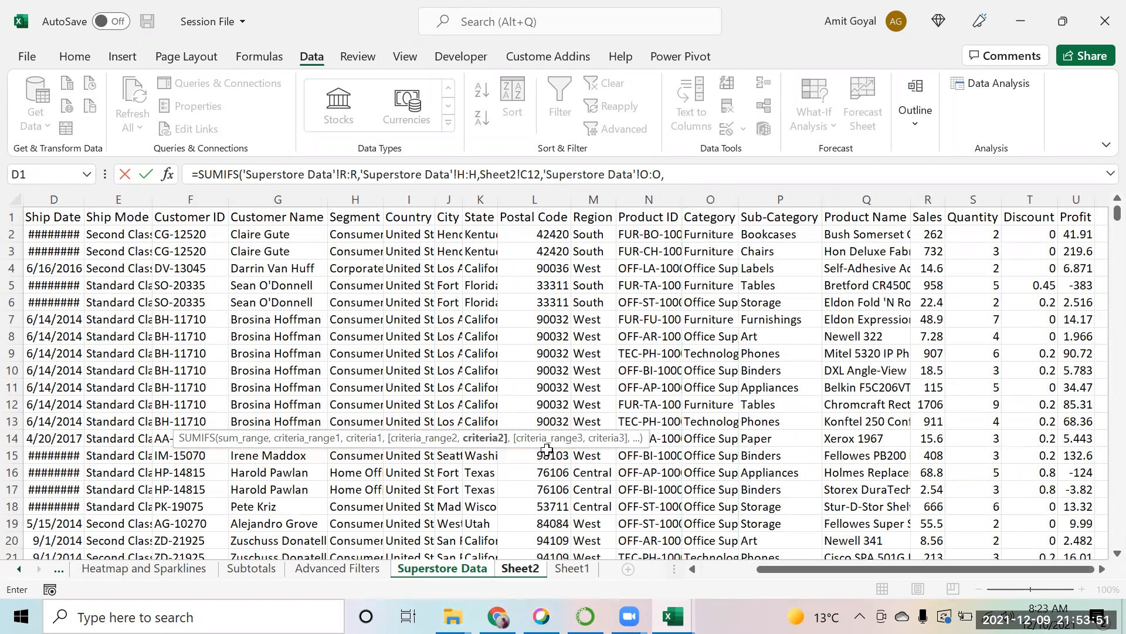
pyautogui.click(520, 568)
pyautogui.click(120, 419)
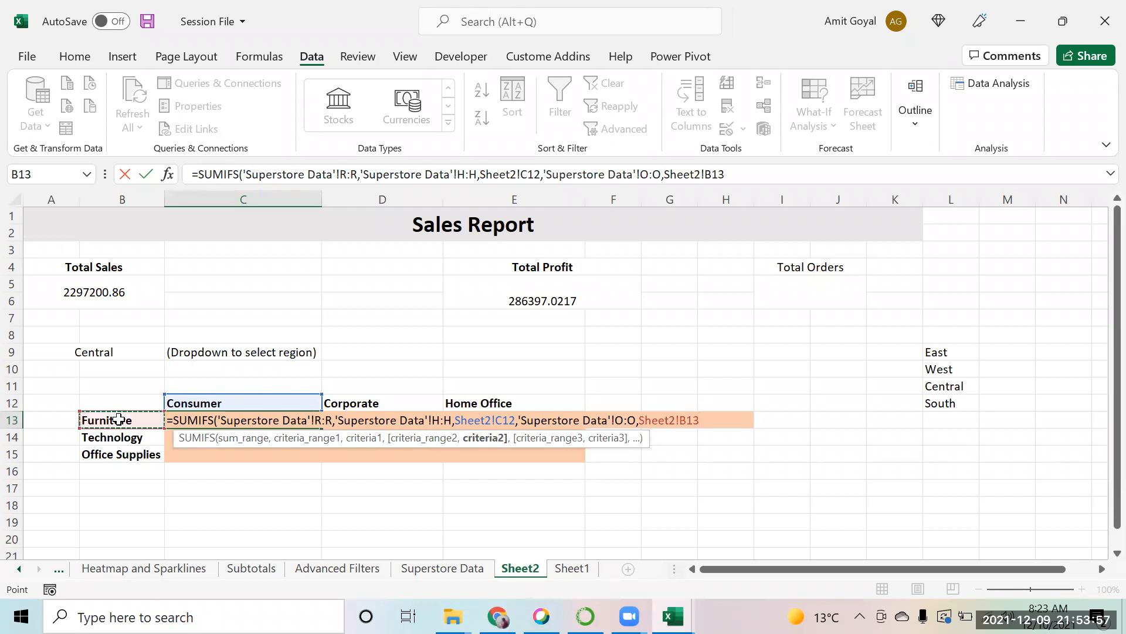
# Add the third SUMIFS criterion, matching the Region column M:M of Superstore Data against Sheet2!A9, and complete the formula in C13.
pyautogui.write(',')
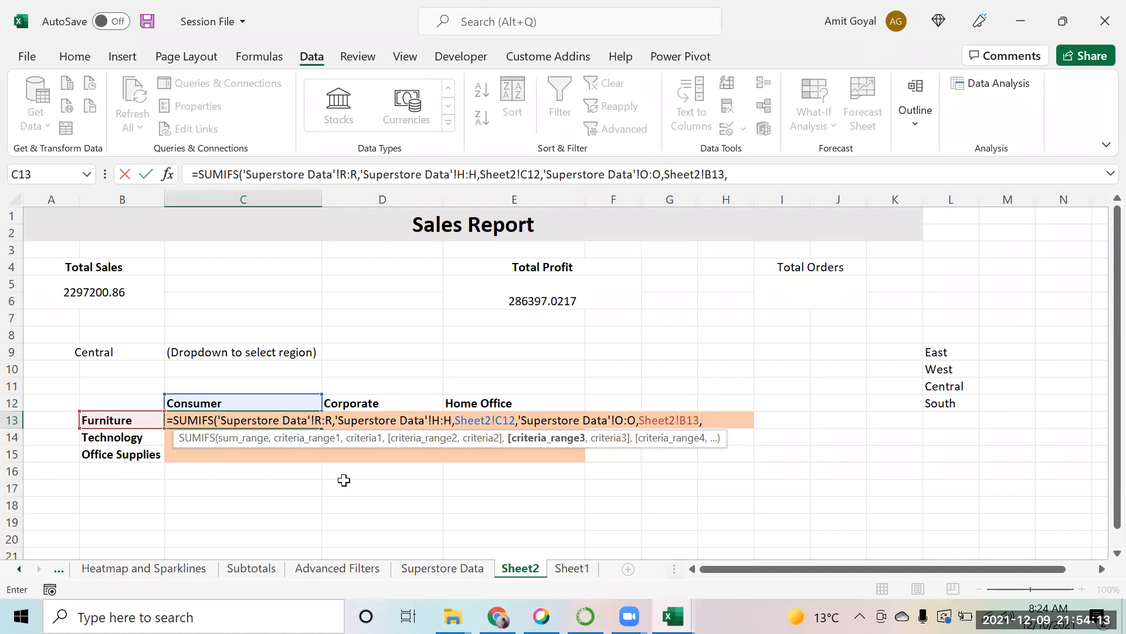
pyautogui.click(452, 571)
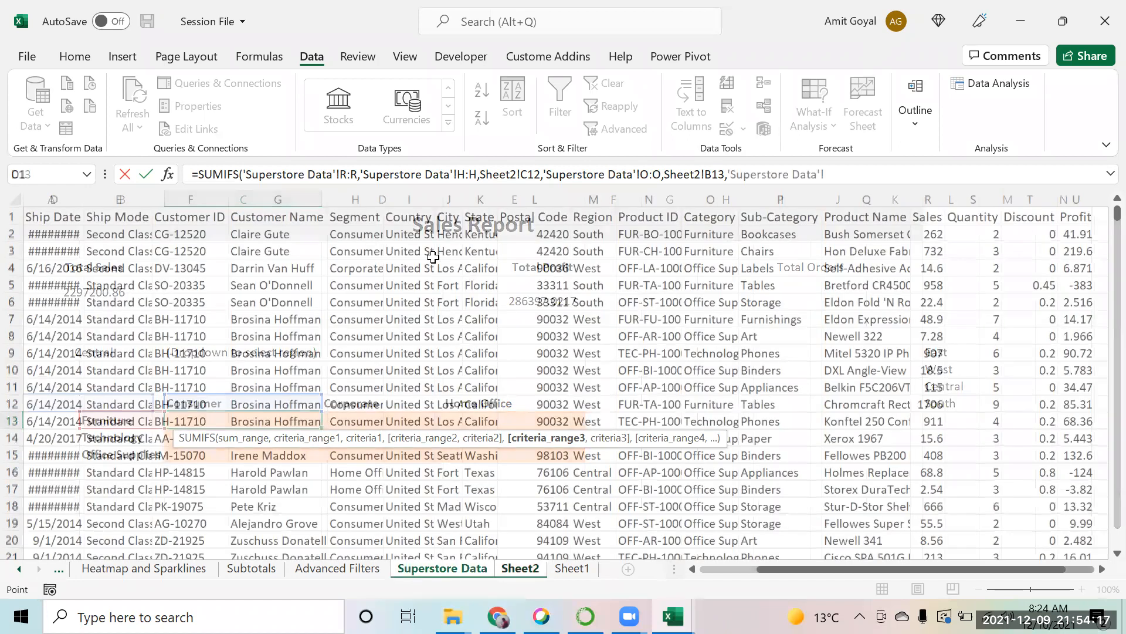
pyautogui.click(585, 199)
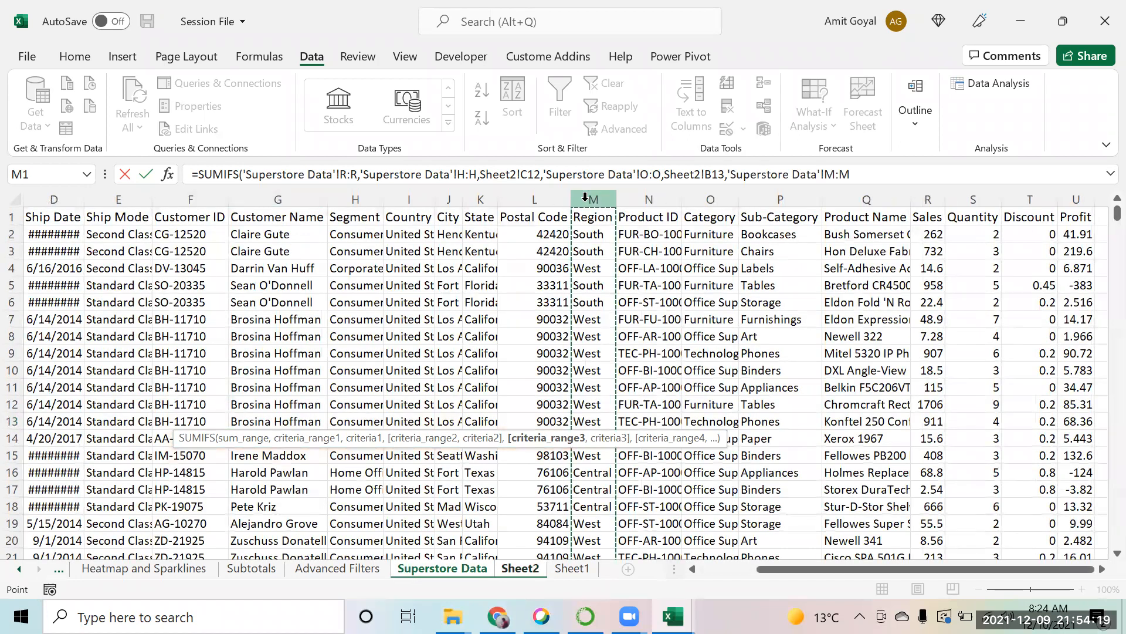
pyautogui.write(',')
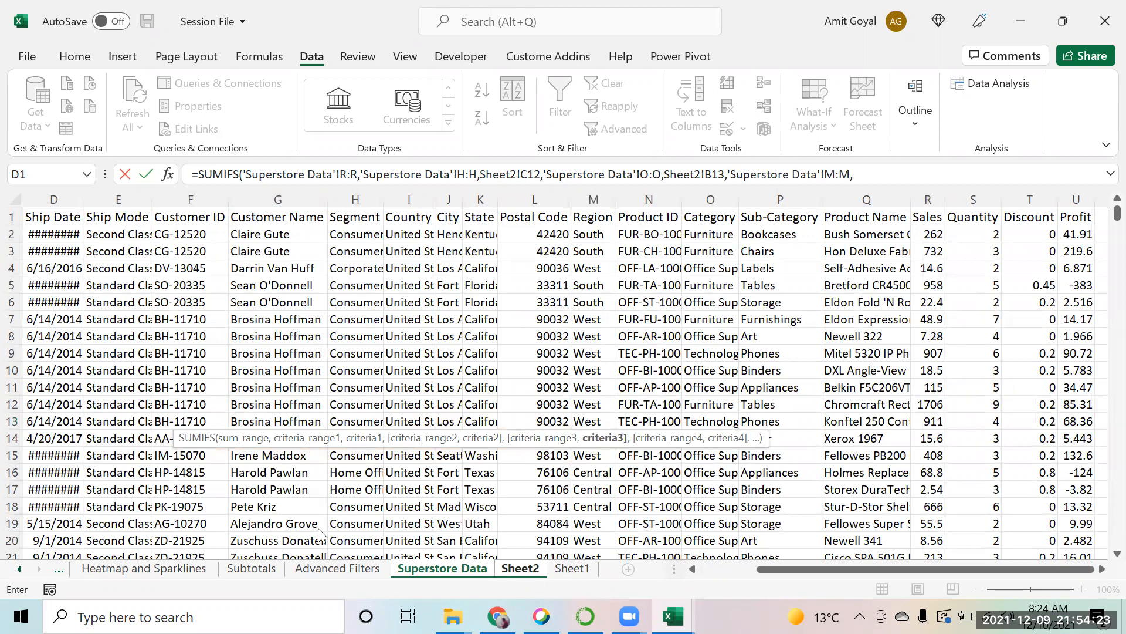
pyautogui.hotkey('ctrl', 'pagedown')
pyautogui.click(92, 352)
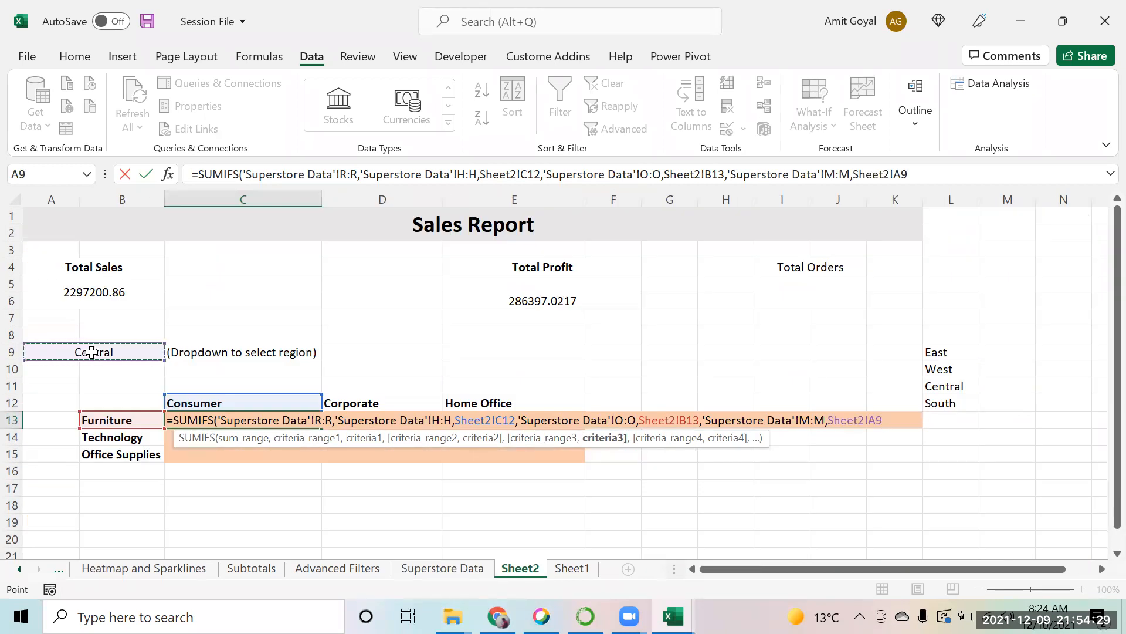
pyautogui.click(949, 177)
pyautogui.write(')')
pyautogui.press('Return')
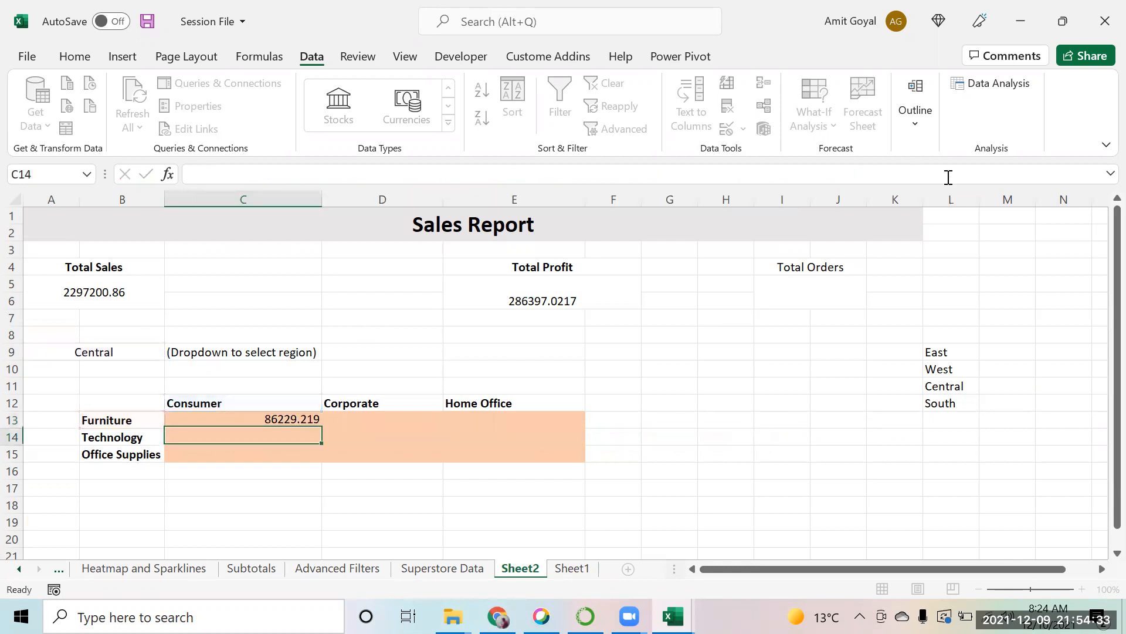
# Test the formula by switching the region dropdown in A9 to East and back to Central.
pyautogui.click(115, 356)
pyautogui.click(172, 353)
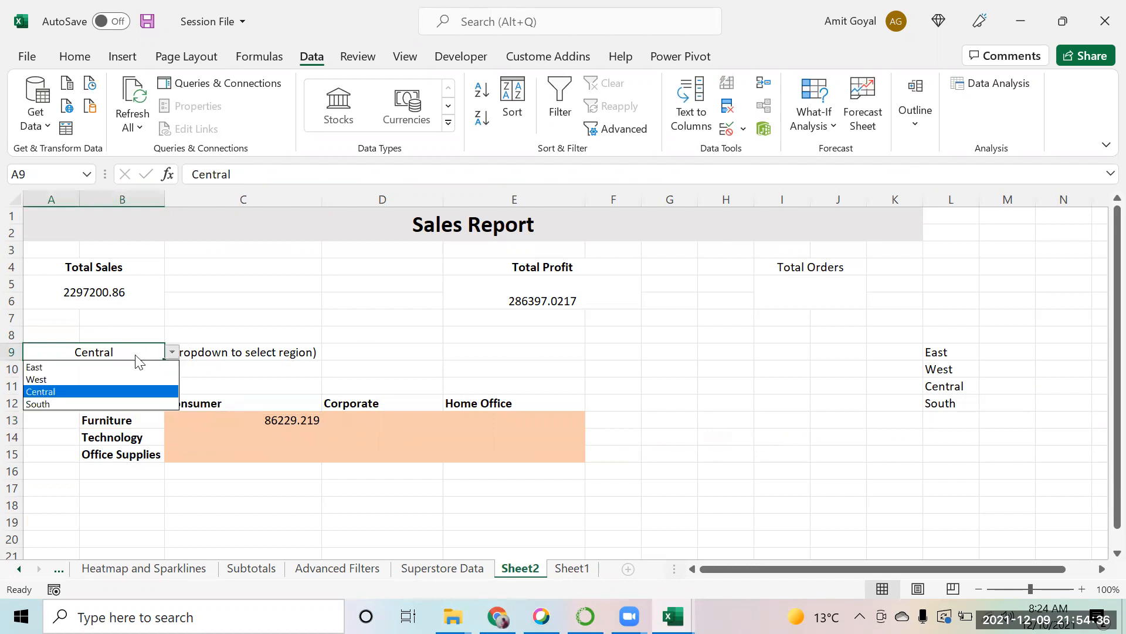
pyautogui.click(79, 367)
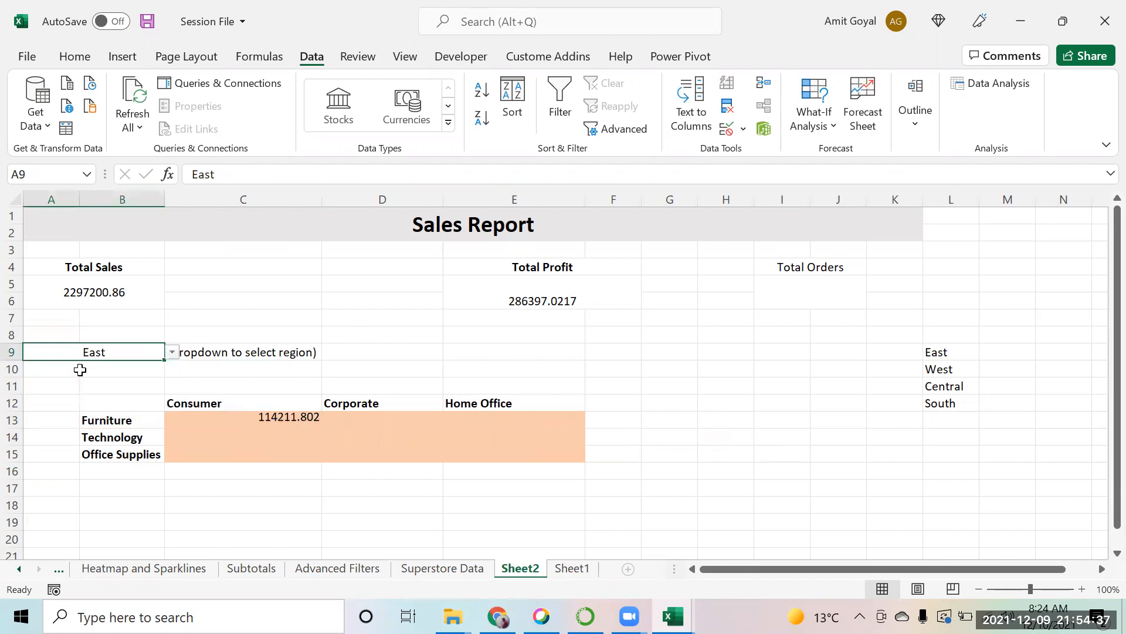
pyautogui.click(169, 356)
pyautogui.click(67, 390)
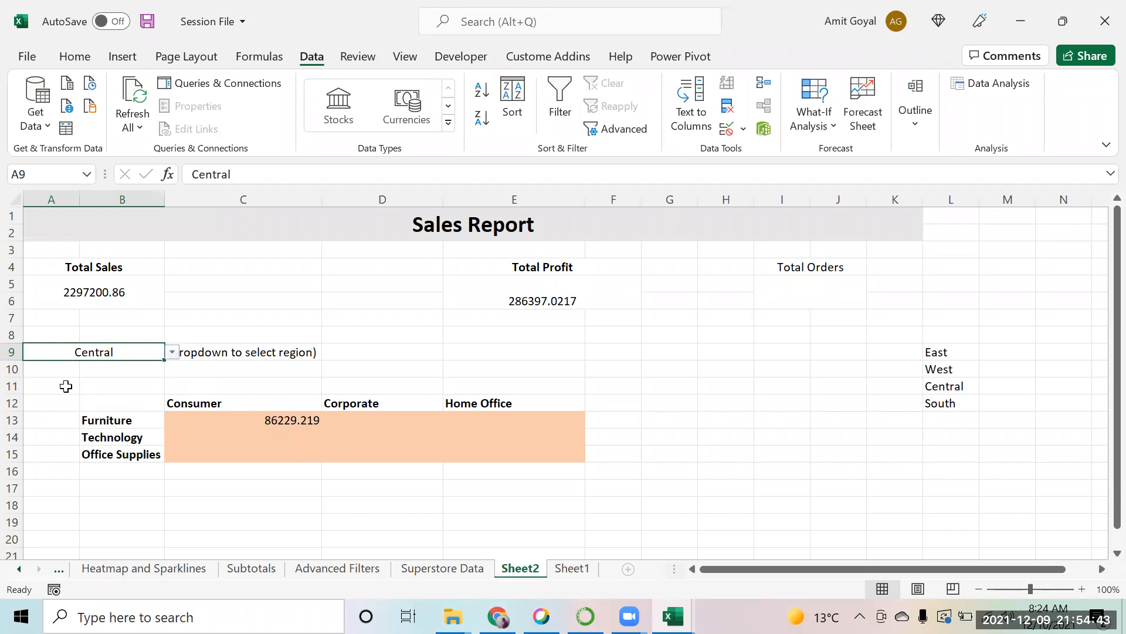
# Examine the table range C13:E15 and the 'Superstore Data'!R:R sum range in C13's SUMIFS formula.
pyautogui.click(264, 421)
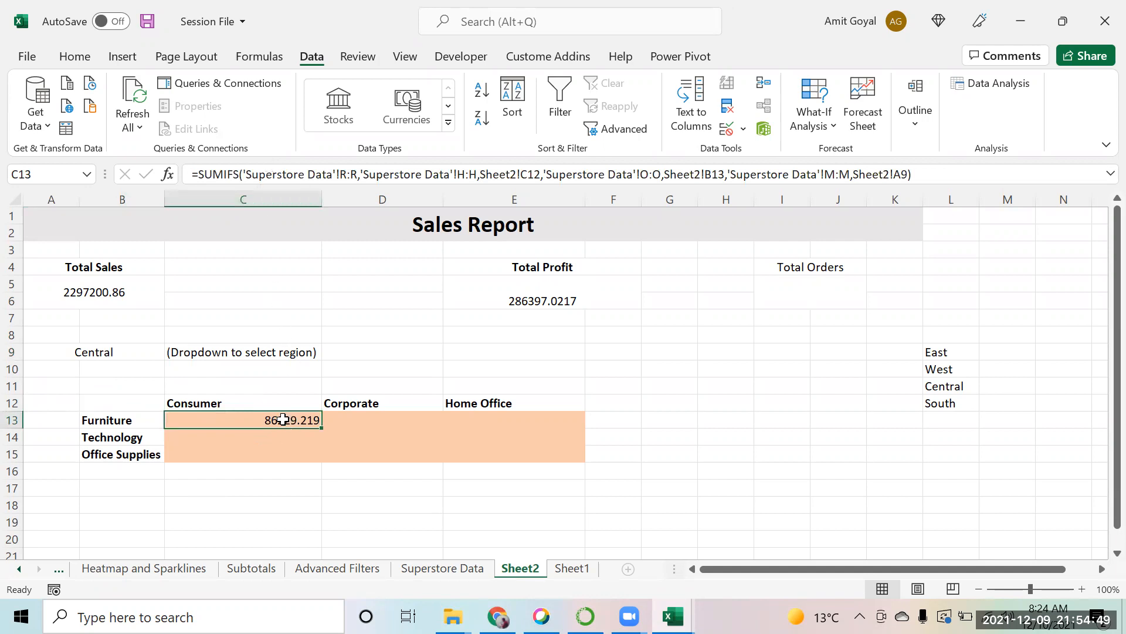
pyautogui.moveTo(284, 431); pyautogui.dragTo(503, 450)
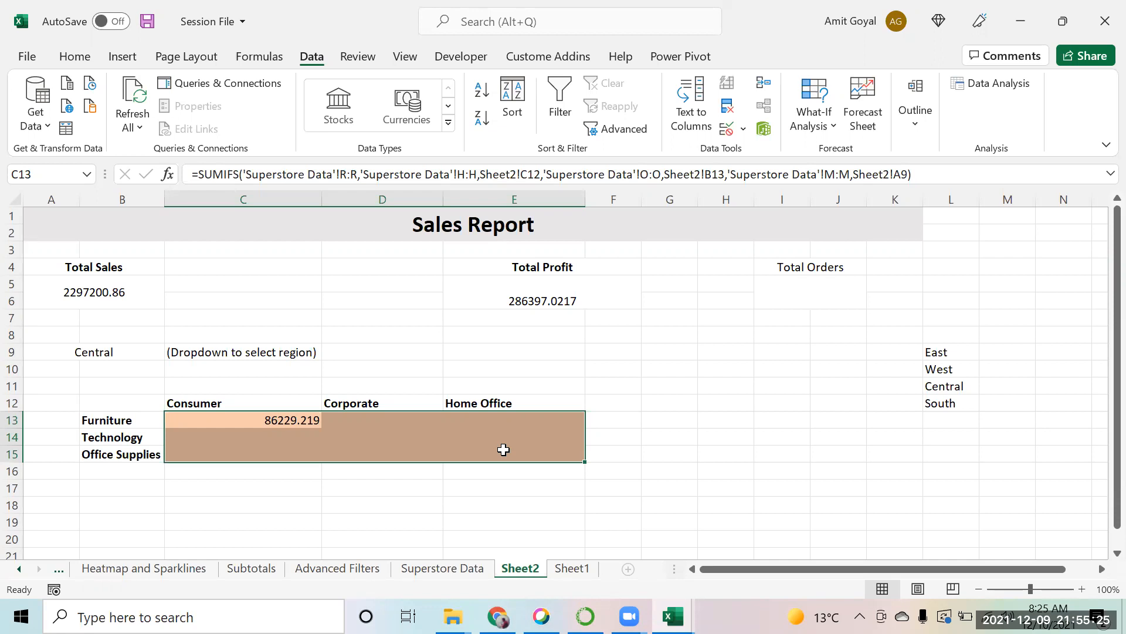
pyautogui.click(705, 434)
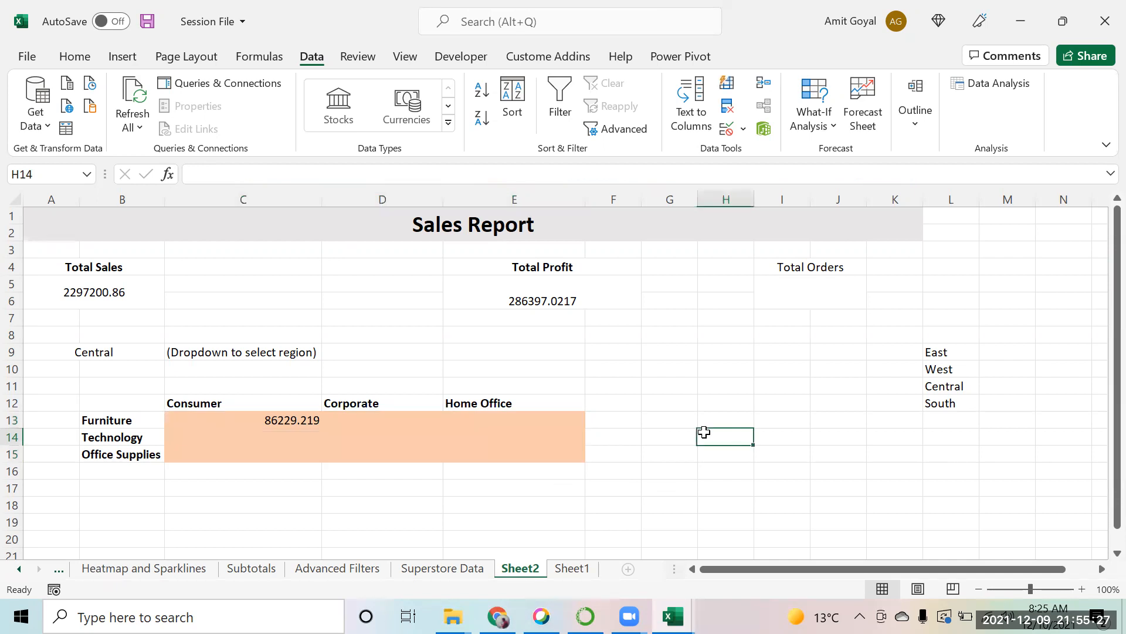
pyautogui.click(271, 418)
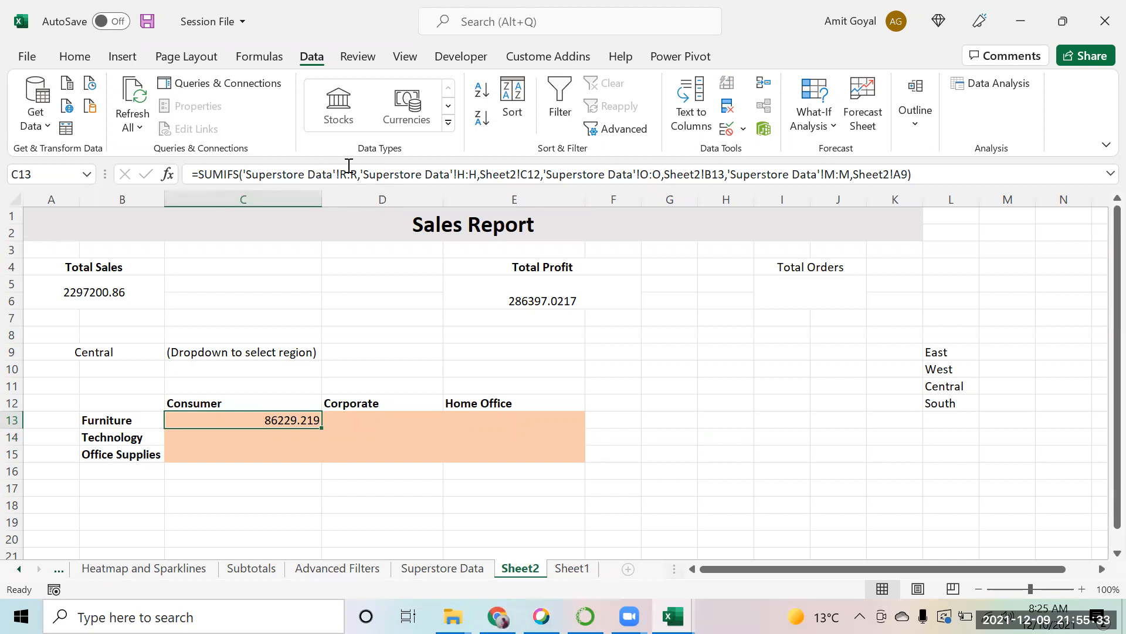
pyautogui.moveTo(356, 174); pyautogui.dragTo(247, 171)
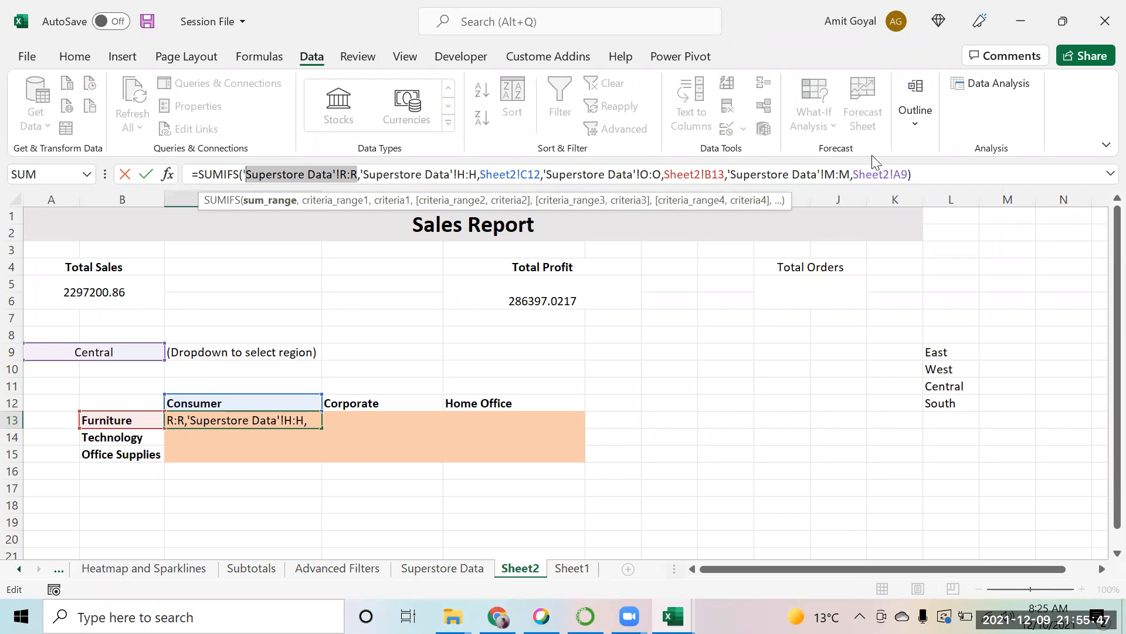
pyautogui.click(934, 172)
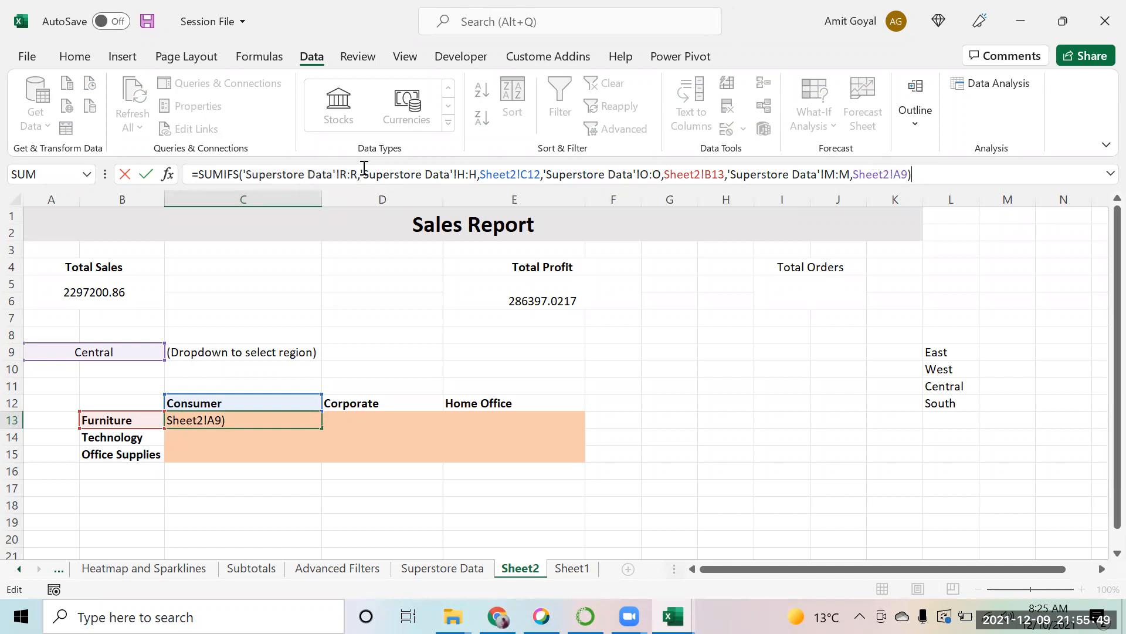
pyautogui.moveTo(359, 175); pyautogui.dragTo(233, 178)
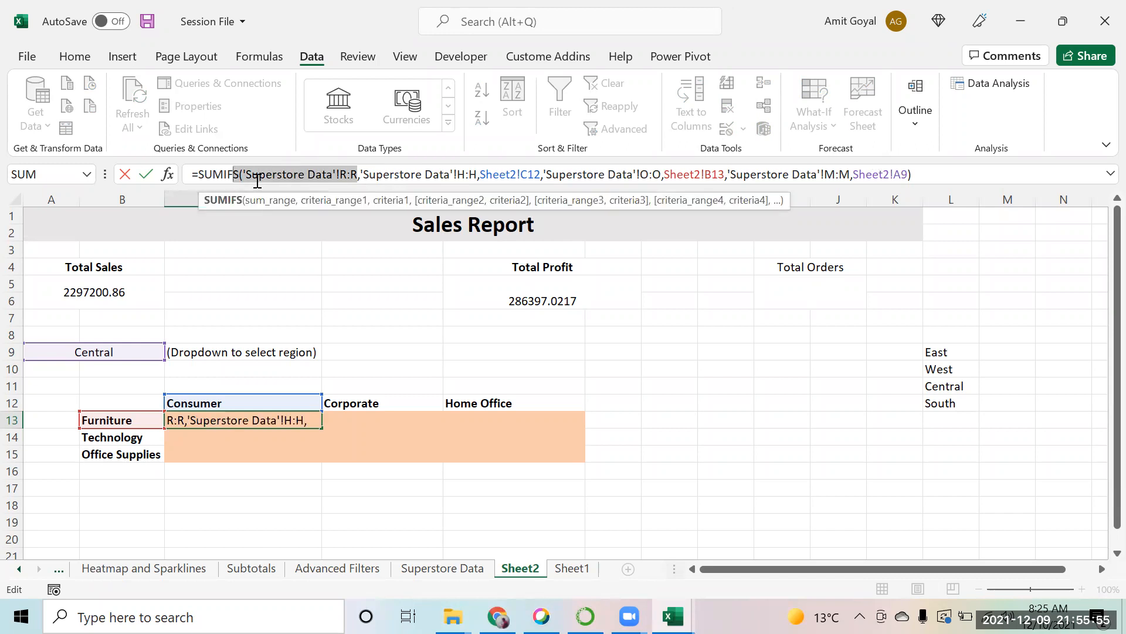
pyautogui.click(340, 176)
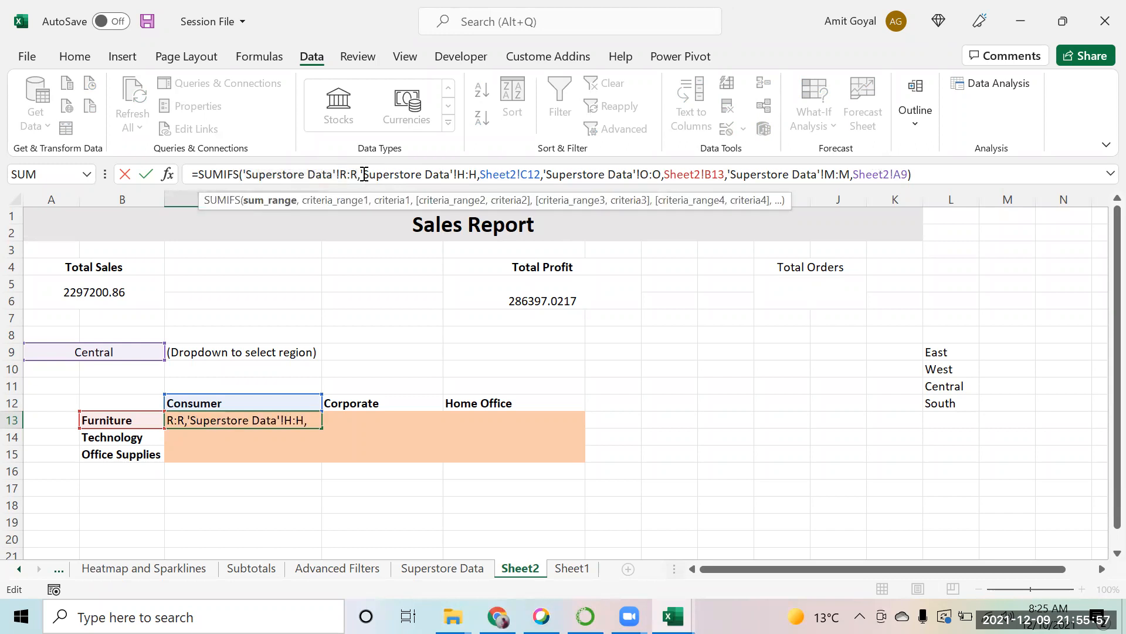
pyautogui.moveTo(359, 174); pyautogui.dragTo(244, 176)
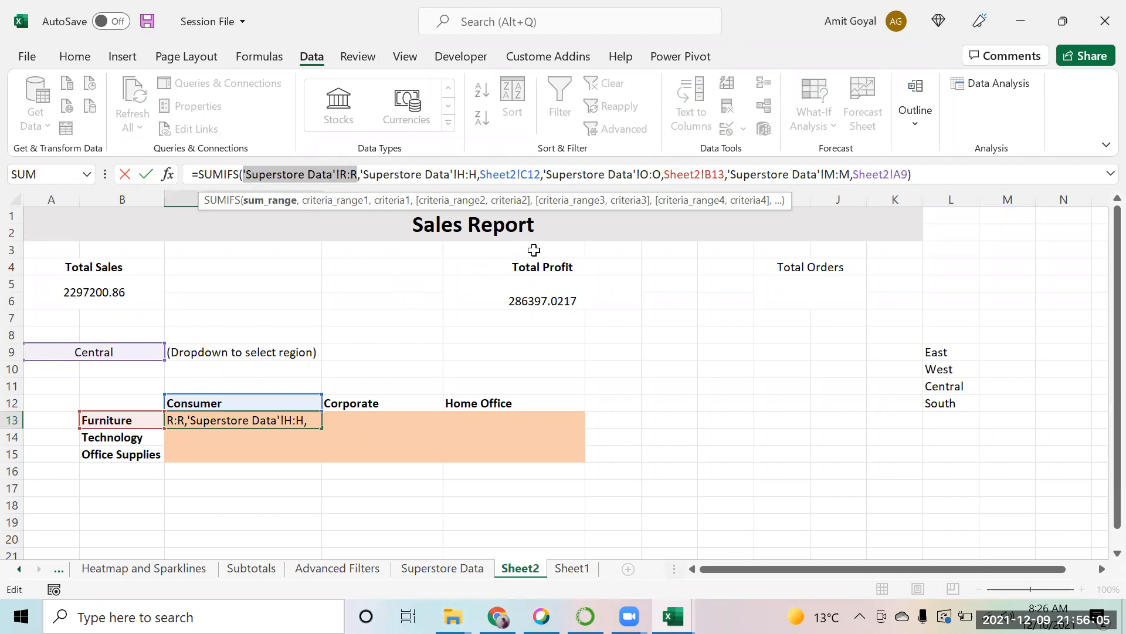
pyautogui.hotkey('ctrl', 'Return')
# Widen the Sales column R on the Superstore Data sheet, select it, and return to Sheet2.
pyautogui.click(468, 568)
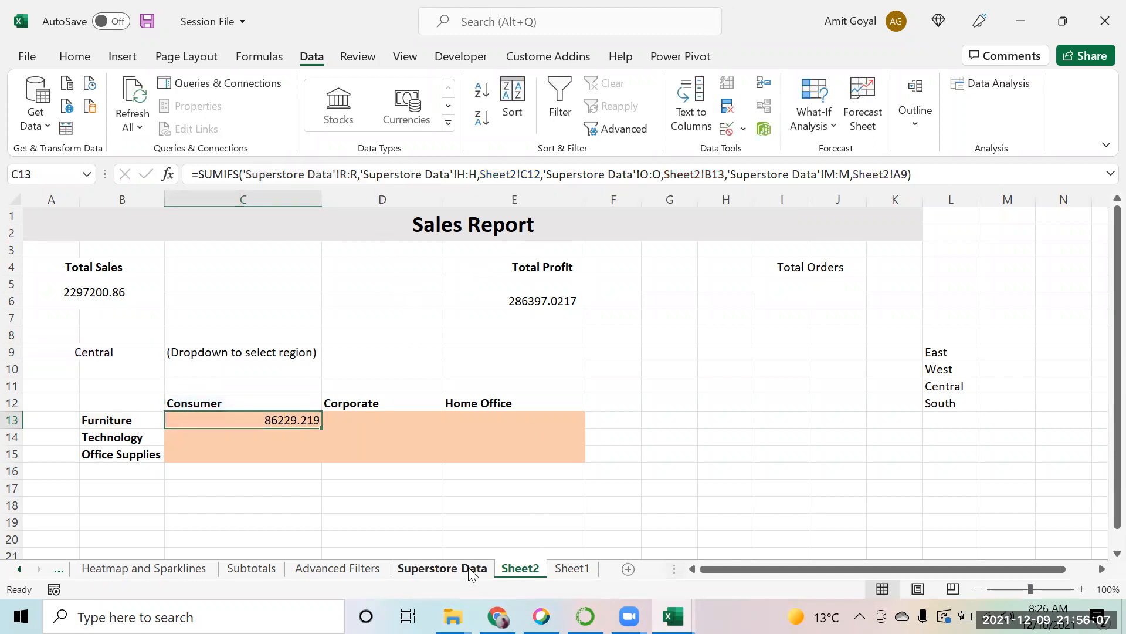
pyautogui.hscroll(10, 808, 349)
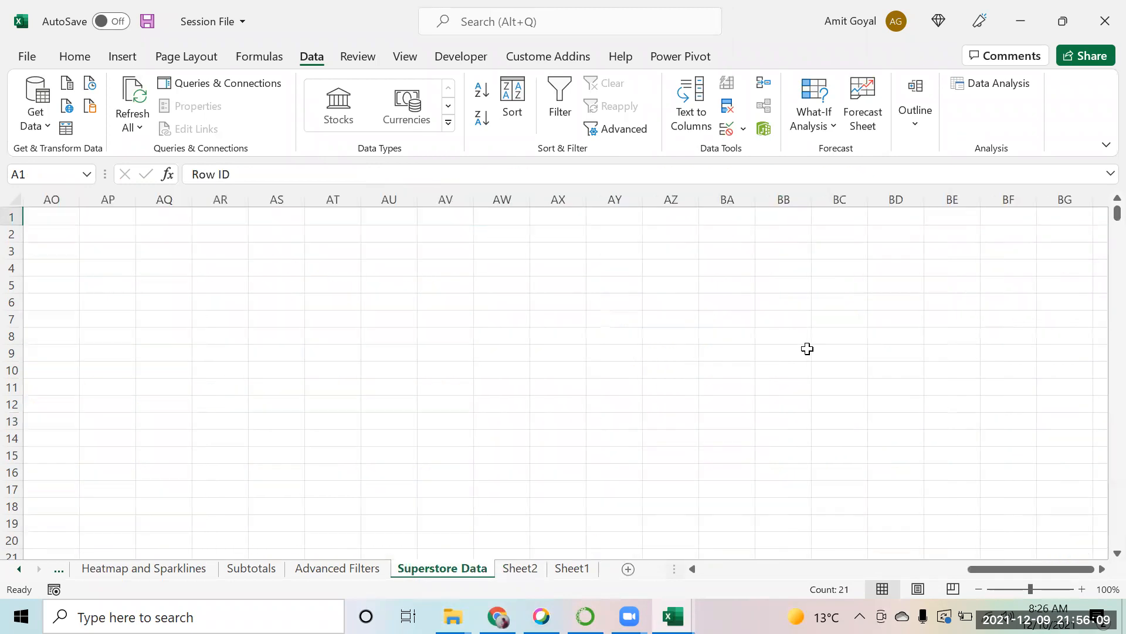
pyautogui.hscroll(-8, 808, 349)
pyautogui.hscroll(-3, 807, 349)
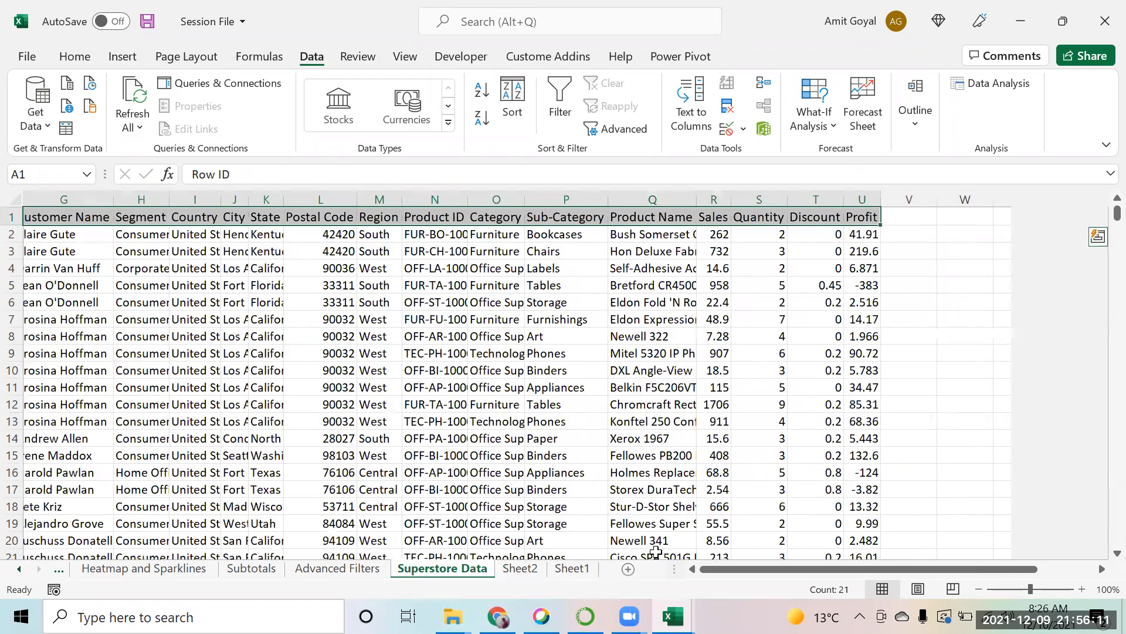
pyautogui.hscroll(-1, 808, 564)
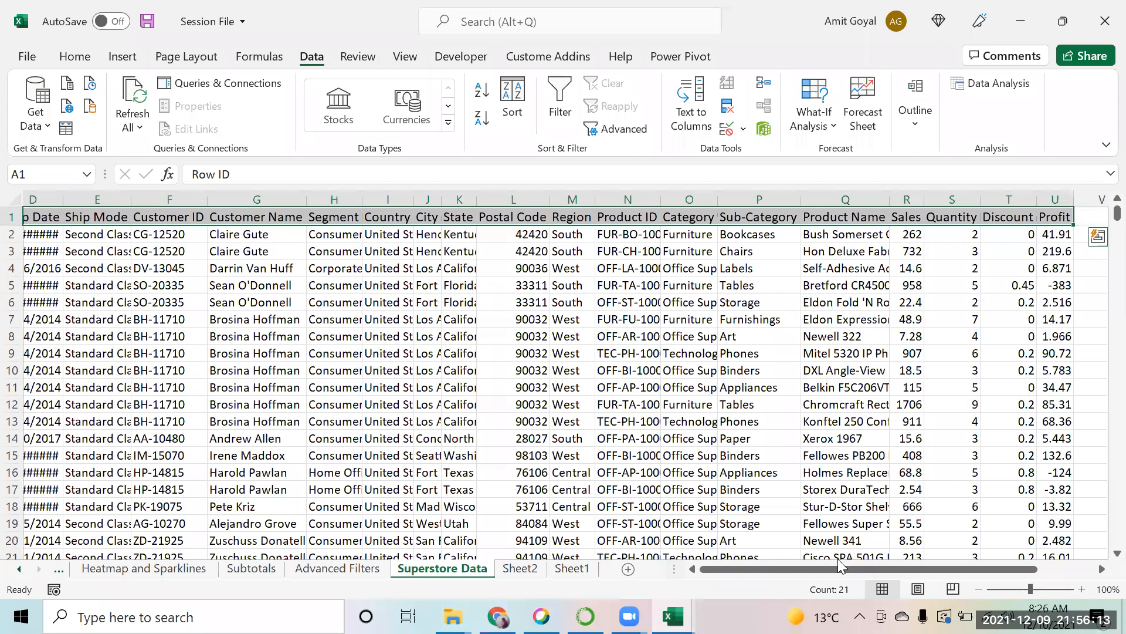
pyautogui.hscroll(-3, 841, 564)
pyautogui.hscroll(3, 875, 304)
pyautogui.click(868, 303)
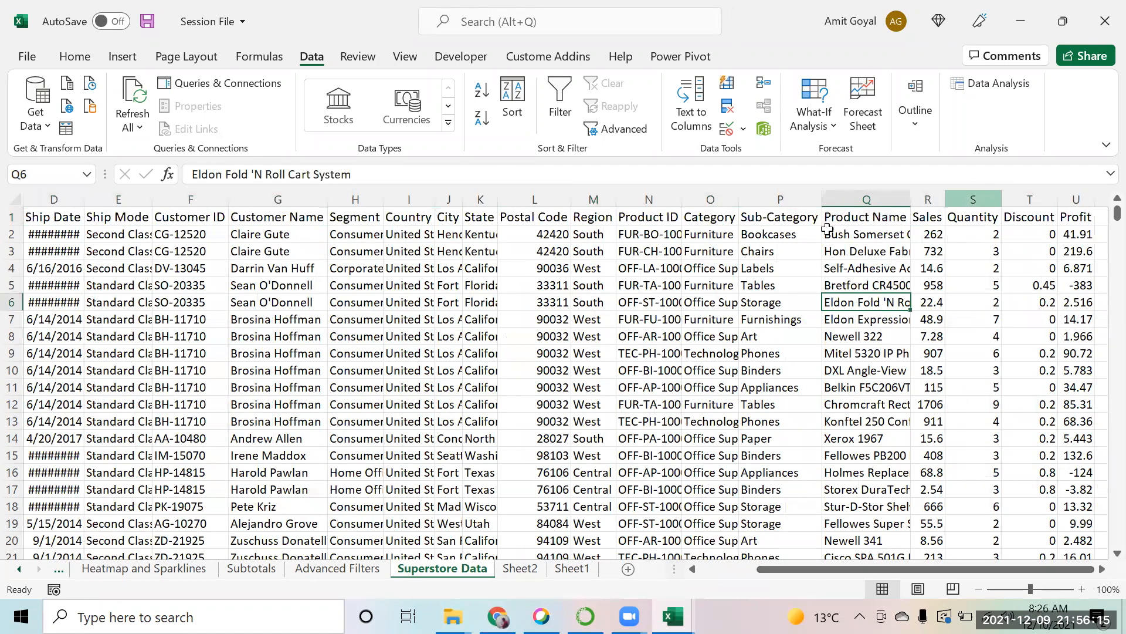
pyautogui.moveTo(940, 202); pyautogui.dragTo(984, 203)
pyautogui.click(950, 195)
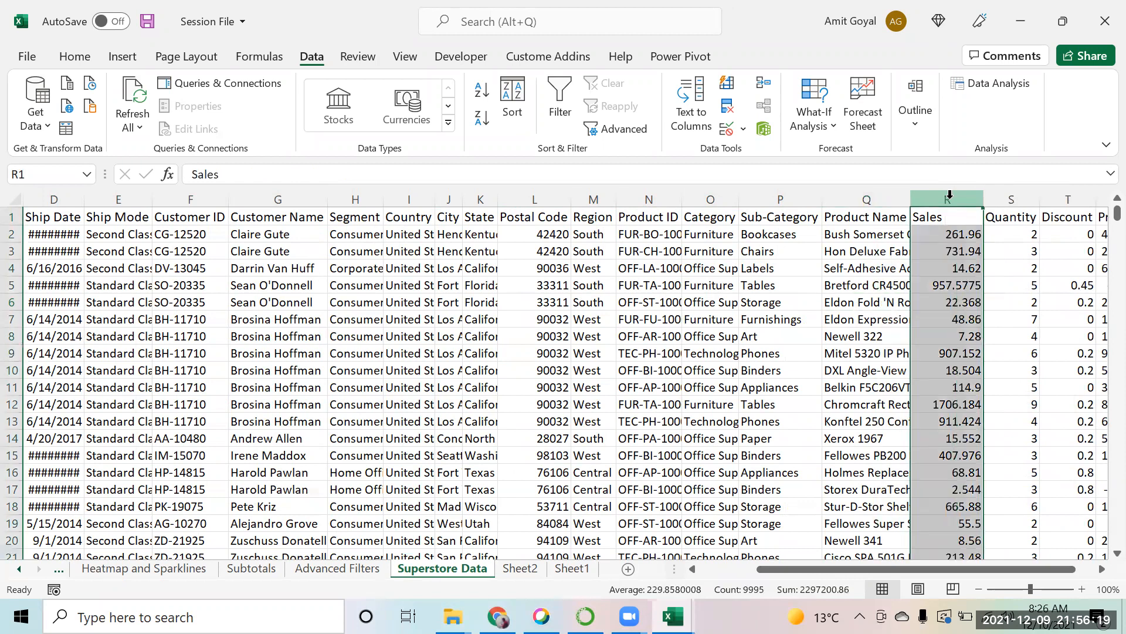
pyautogui.click(520, 574)
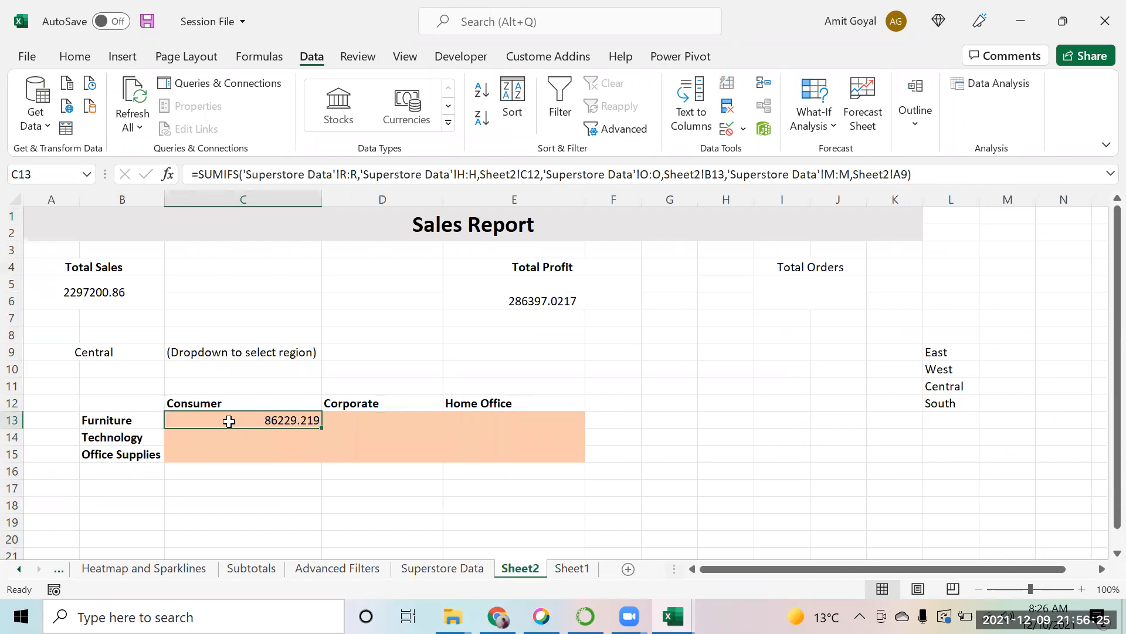
# Try to reselect the SUMIFS sum range in C13 as columns R:S of Superstore Data.
pyautogui.hotkey('shift', 'Right')
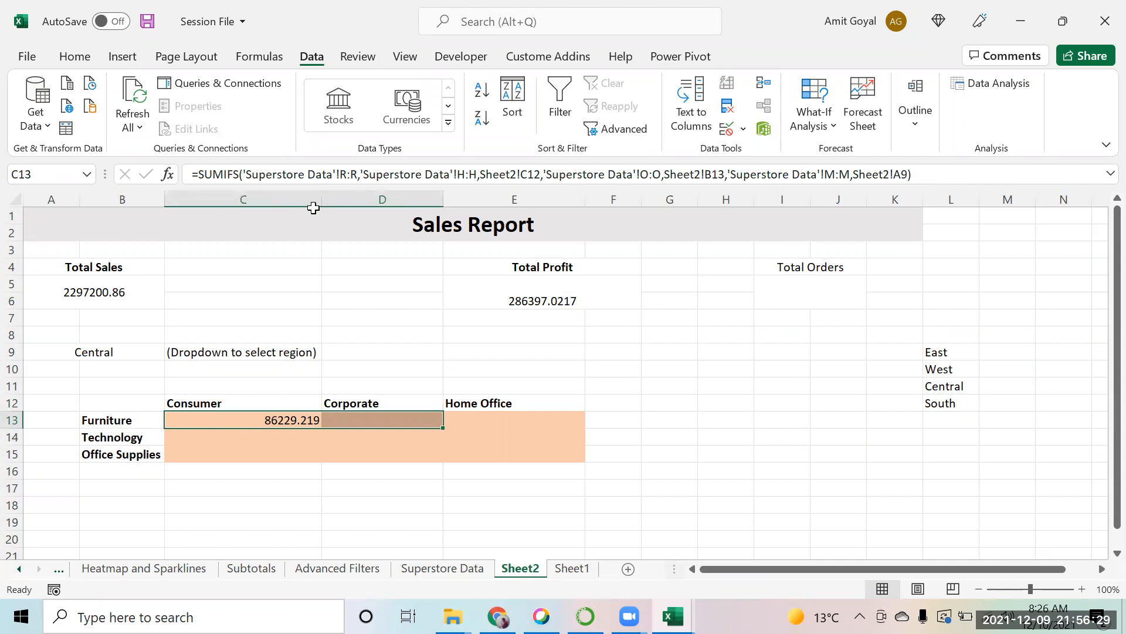
pyautogui.moveTo(356, 176); pyautogui.dragTo(242, 179)
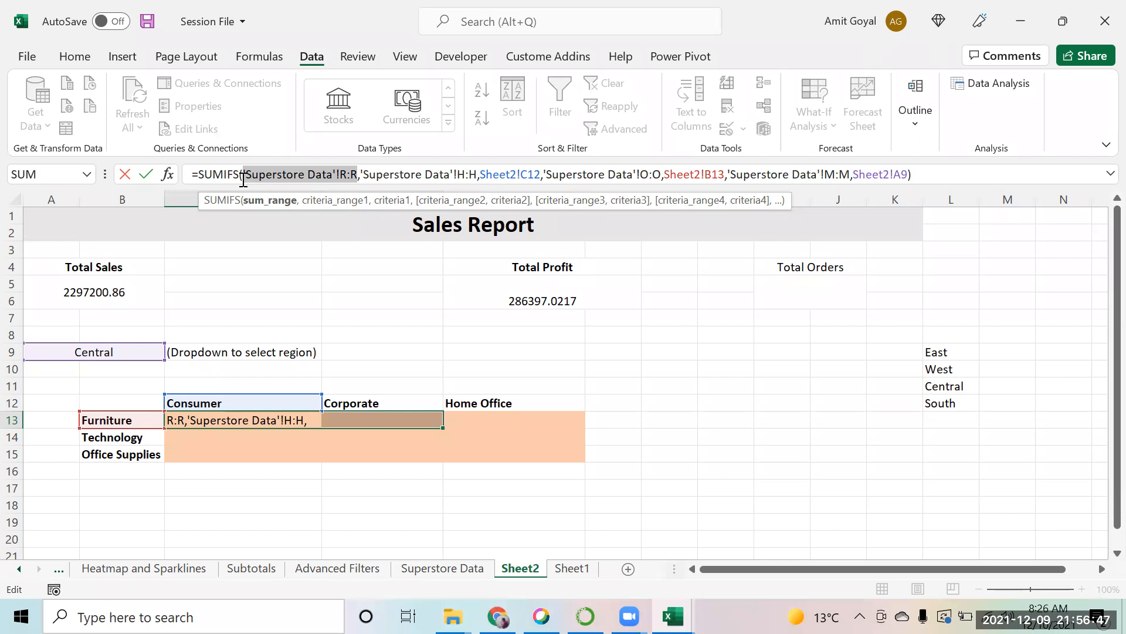
pyautogui.click(427, 569)
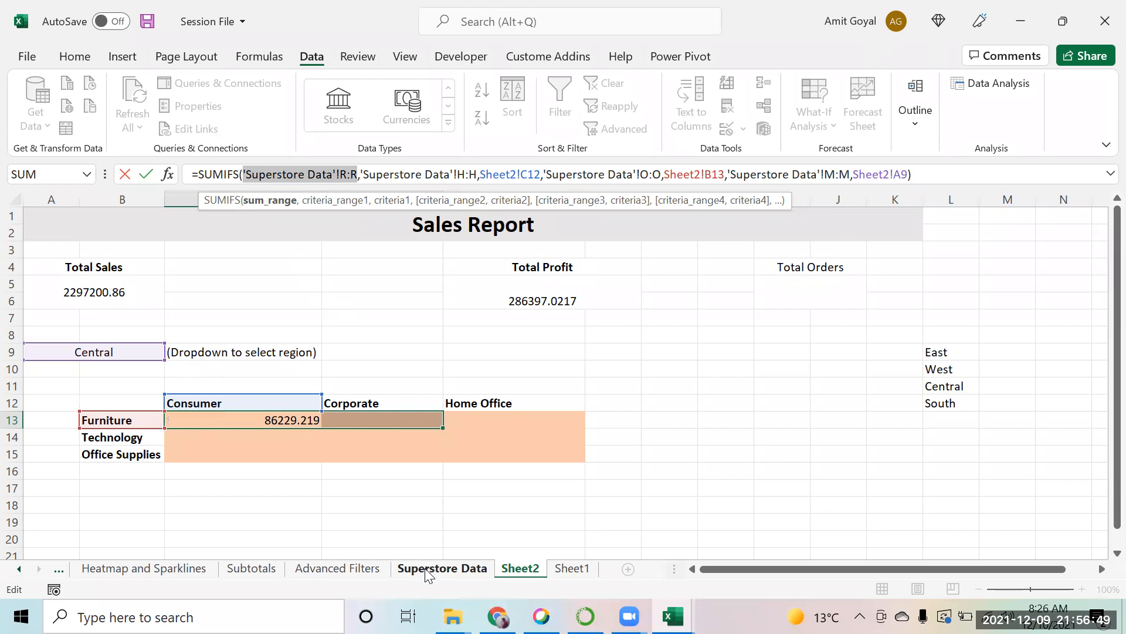
pyautogui.click(950, 199)
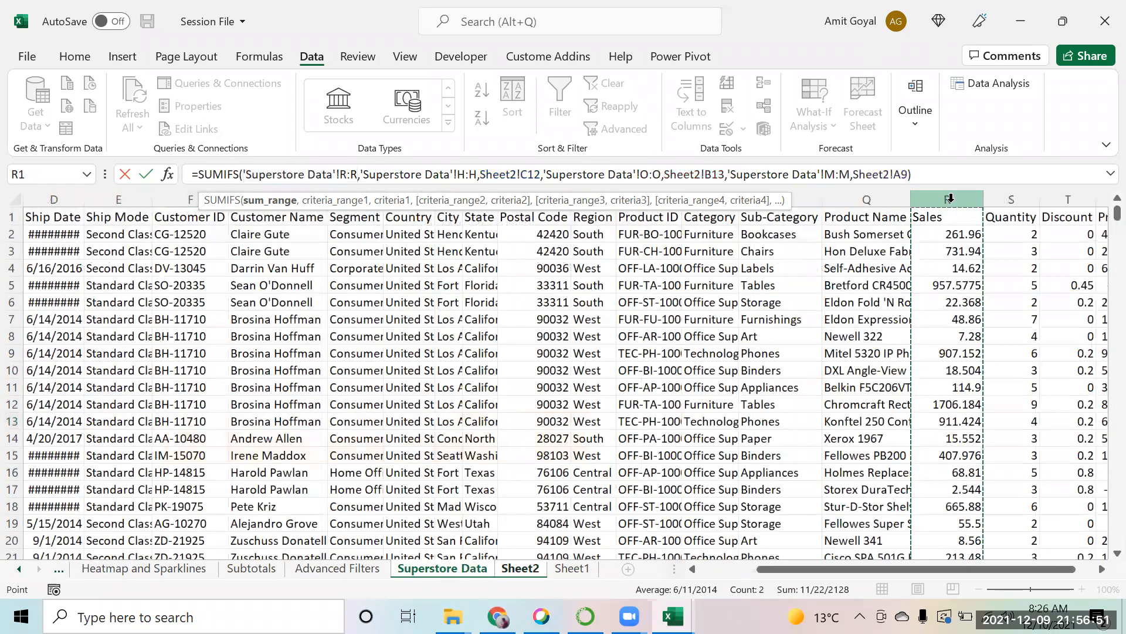
pyautogui.moveTo(950, 197); pyautogui.dragTo(963, 199)
pyautogui.moveTo(1002, 200); pyautogui.dragTo(1003, 196)
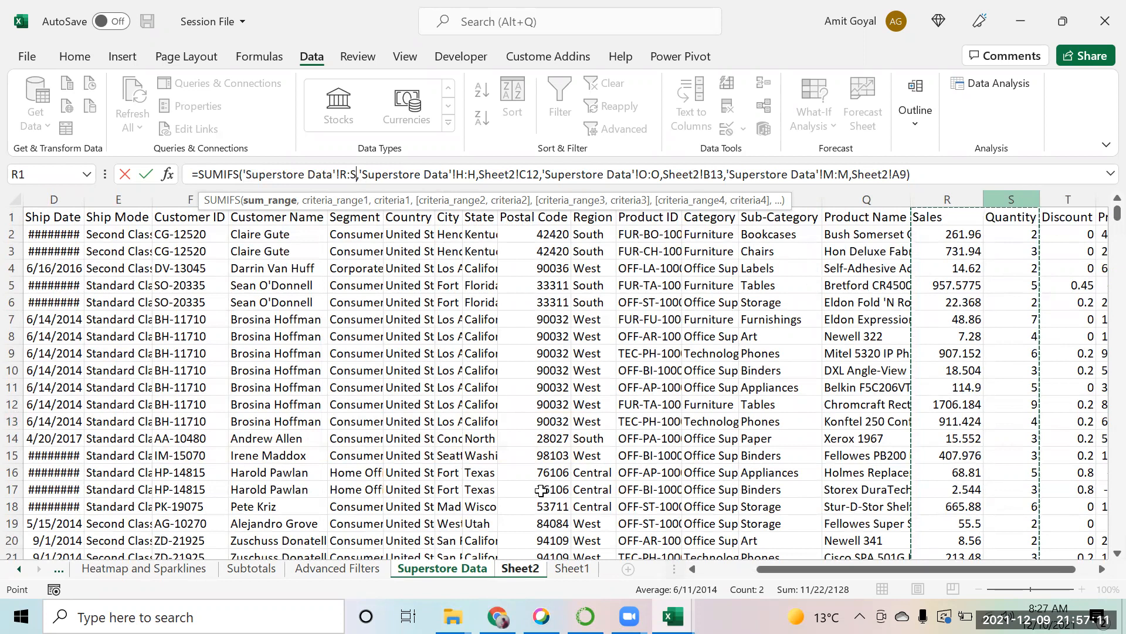
pyautogui.press('Return')
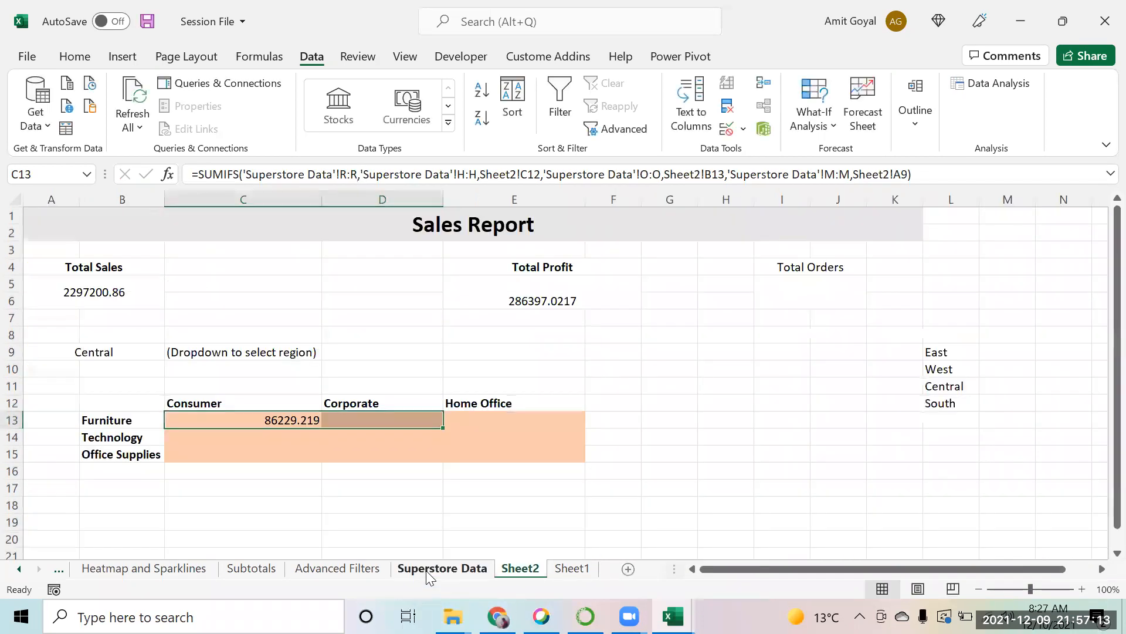
# Make the SUMIFS sum range in C13 absolute as 'Superstore Data'!$R:$R.
pyautogui.click(442, 566)
pyautogui.click(520, 568)
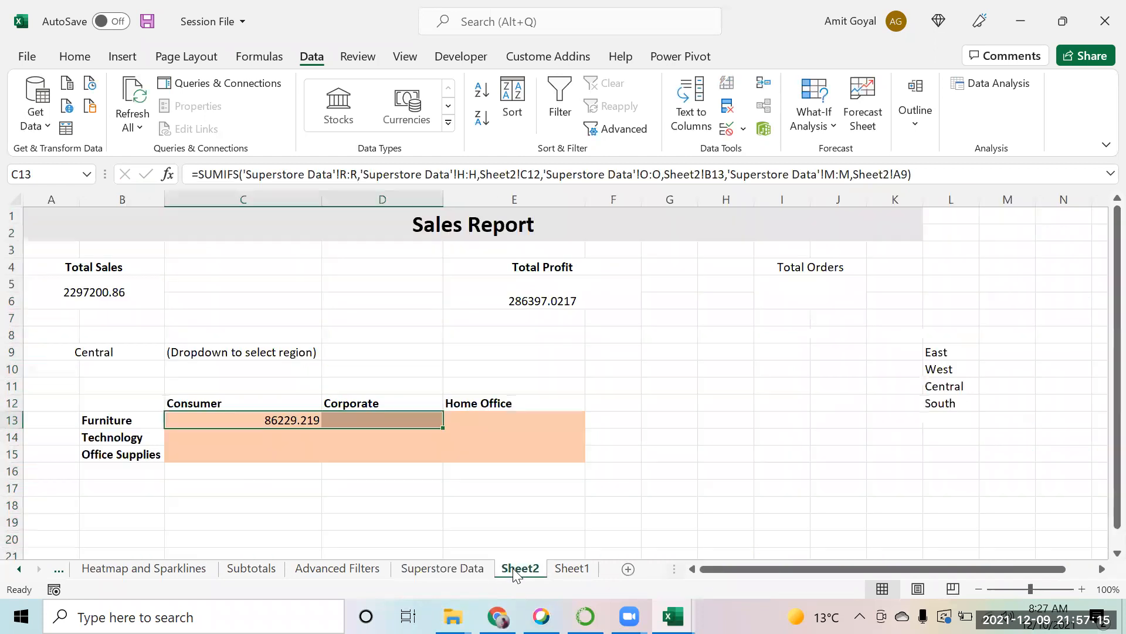
pyautogui.click(212, 420)
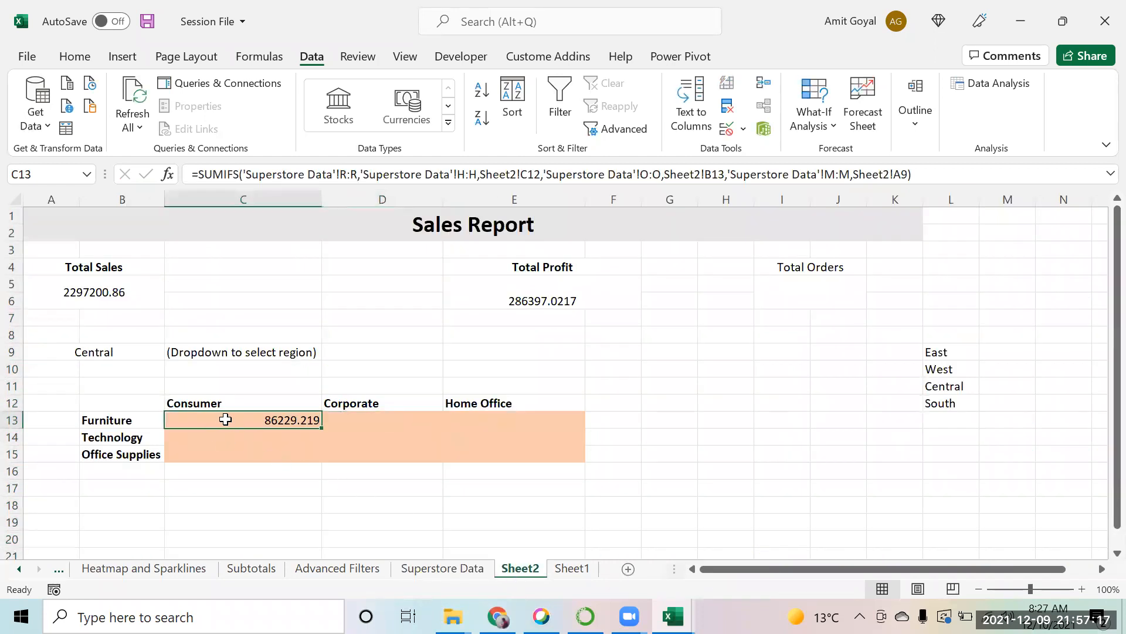
pyautogui.moveTo(229, 418); pyautogui.dragTo(272, 420)
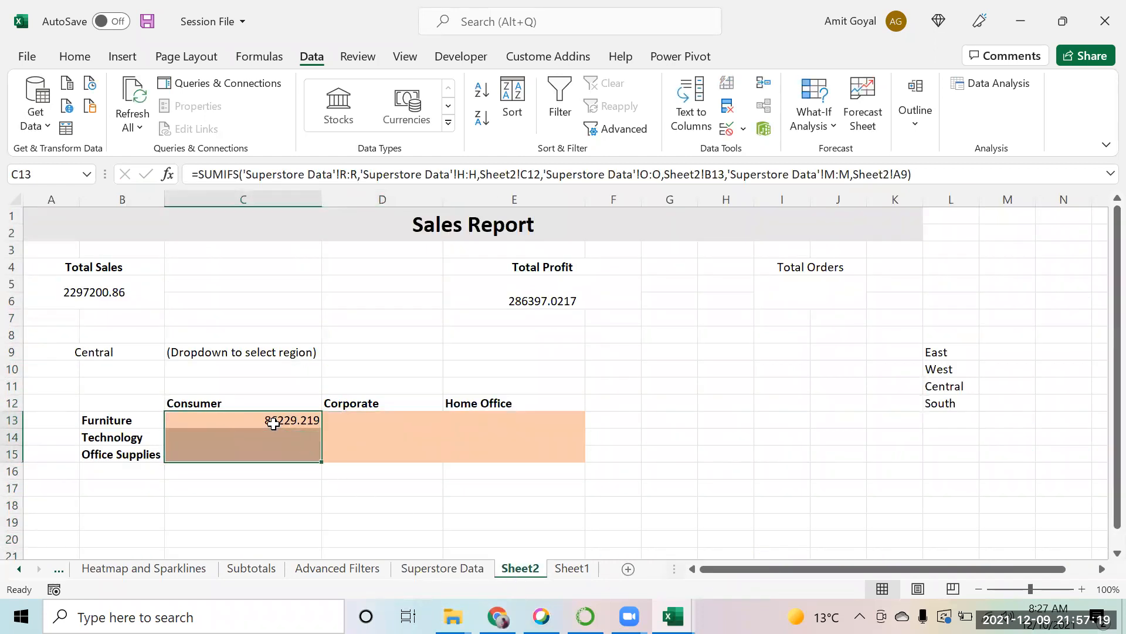
pyautogui.click(350, 176)
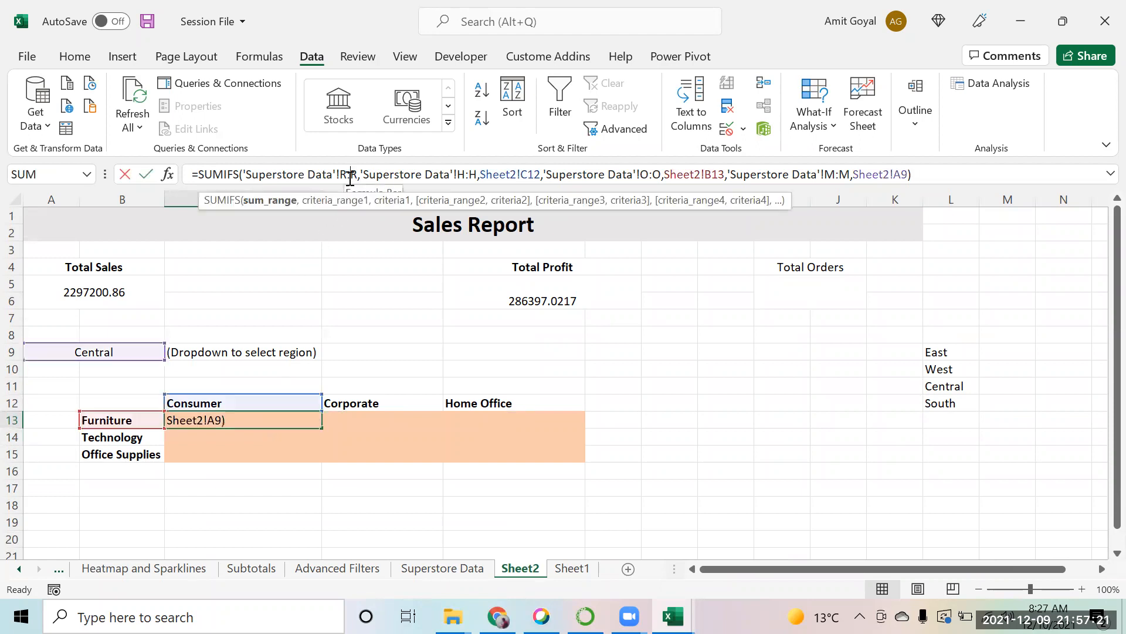
pyautogui.press('F4')
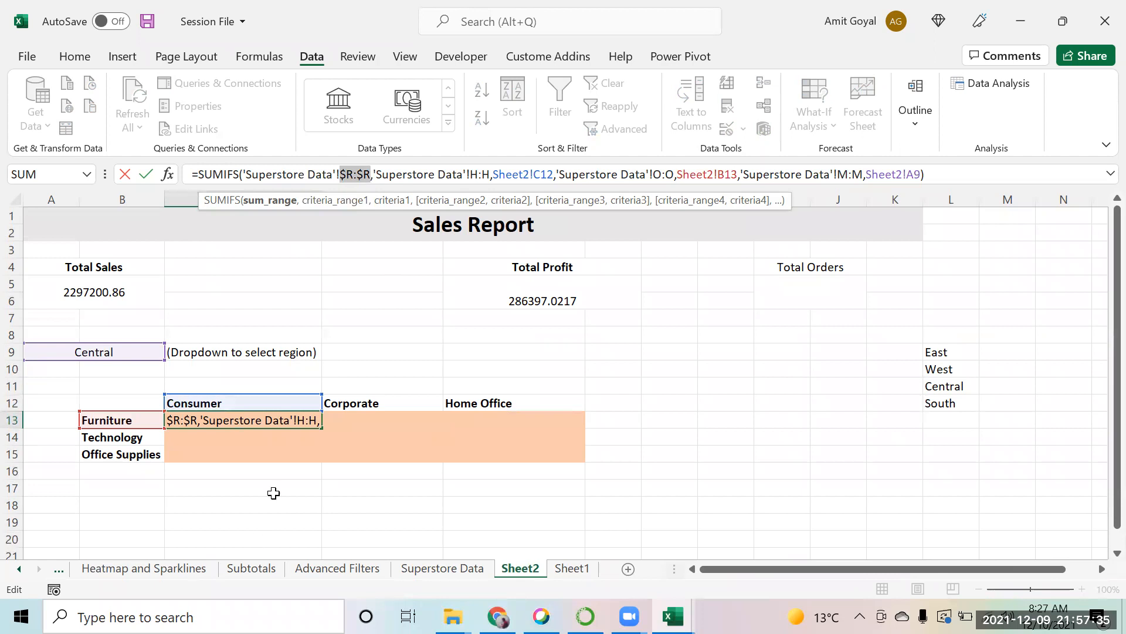
pyautogui.press('Return')
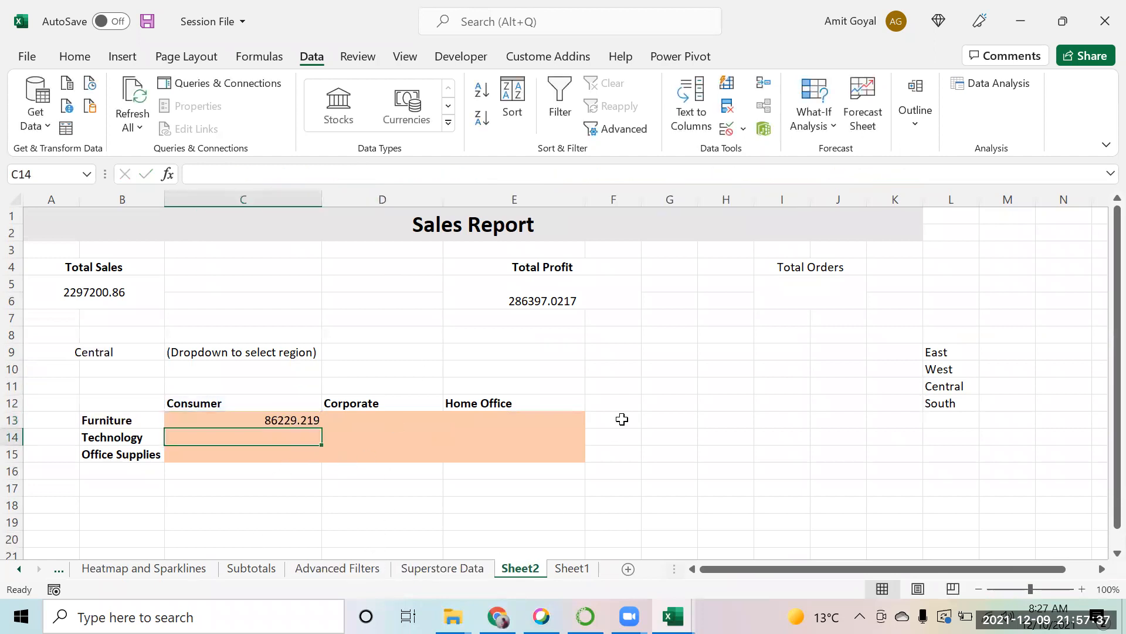
pyautogui.click(666, 199)
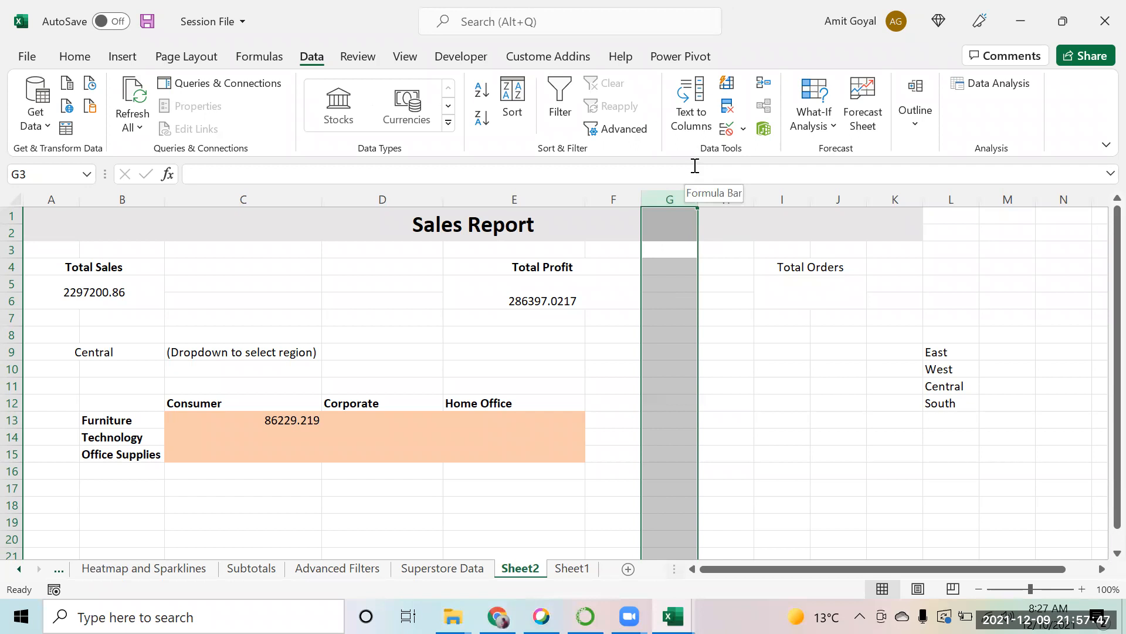
pyautogui.click(676, 352)
pyautogui.click(676, 194)
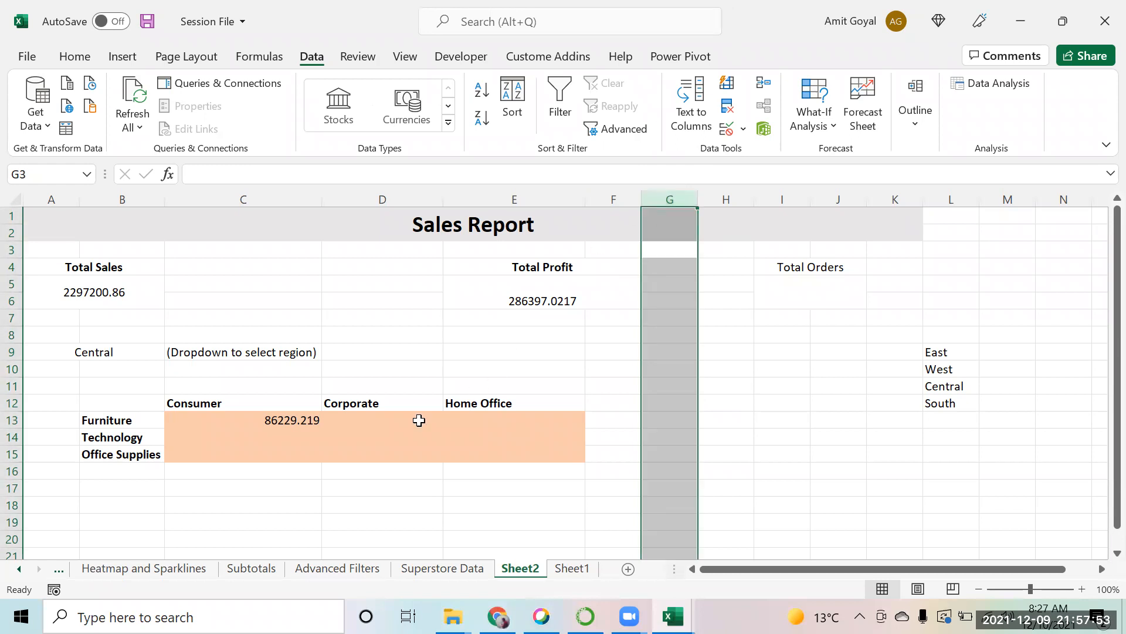
# Try to lock the segment criteria range in C13's SUMIFS formula as 'Superstore Data'!$H:$H.
pyautogui.click(287, 416)
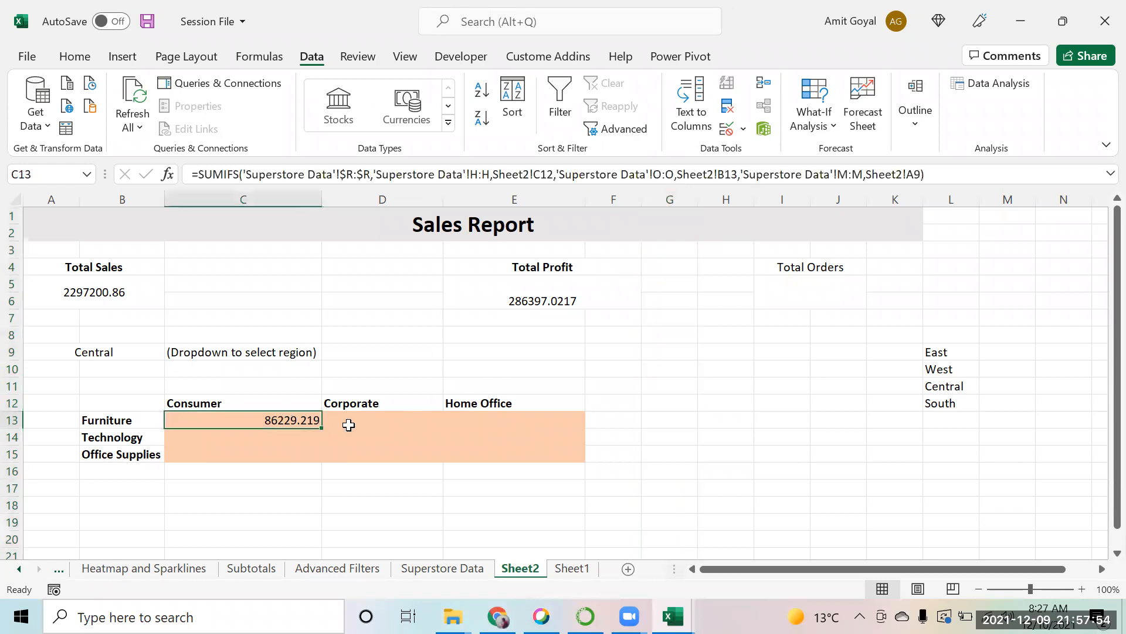
pyautogui.click(377, 175)
pyautogui.moveTo(411, 174); pyautogui.dragTo(494, 175)
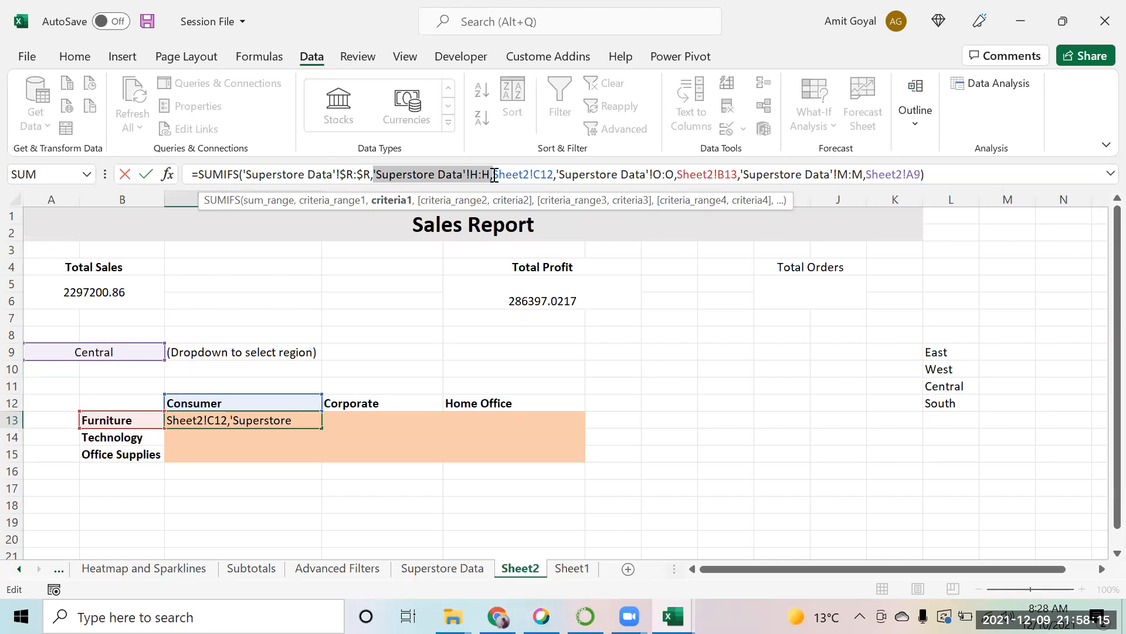
pyautogui.press('F4')
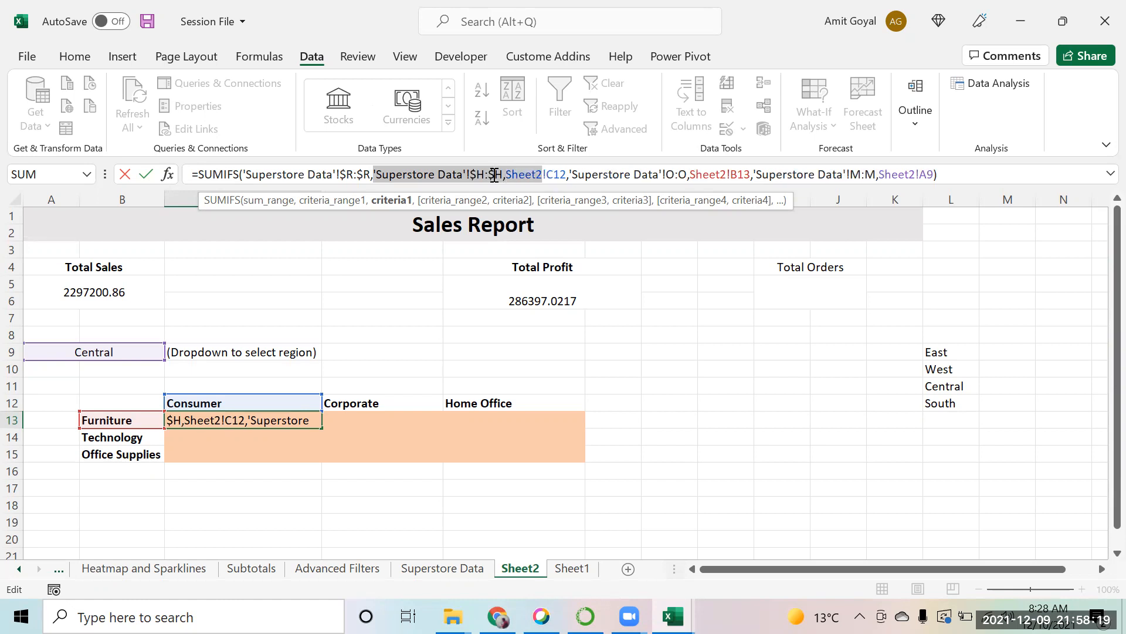
pyautogui.click(495, 175)
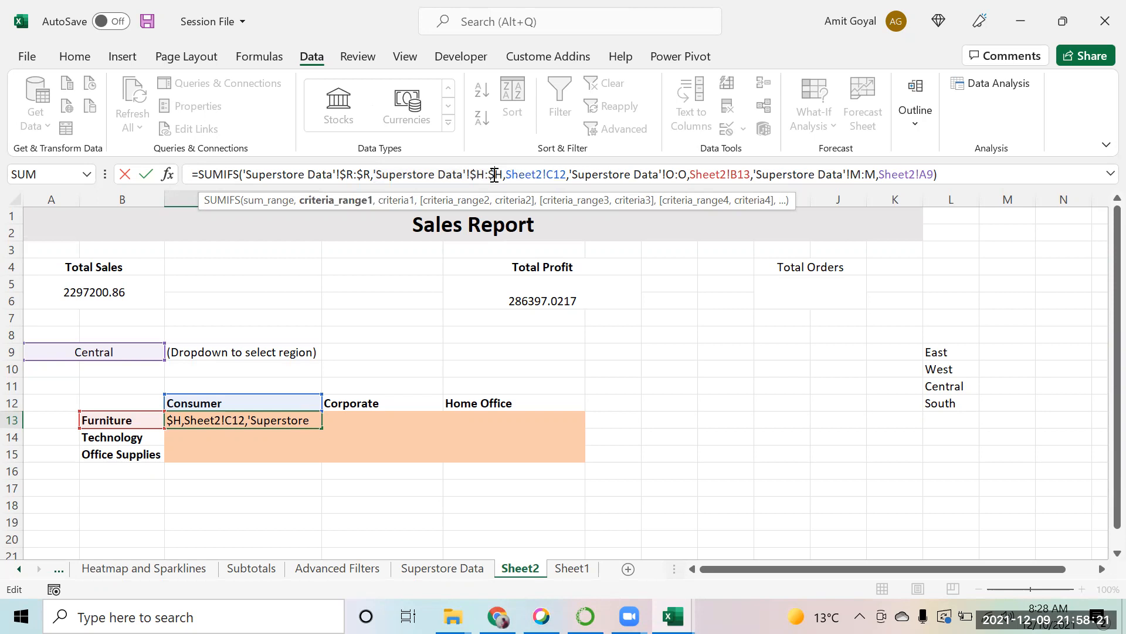
pyautogui.moveTo(506, 175); pyautogui.dragTo(568, 176)
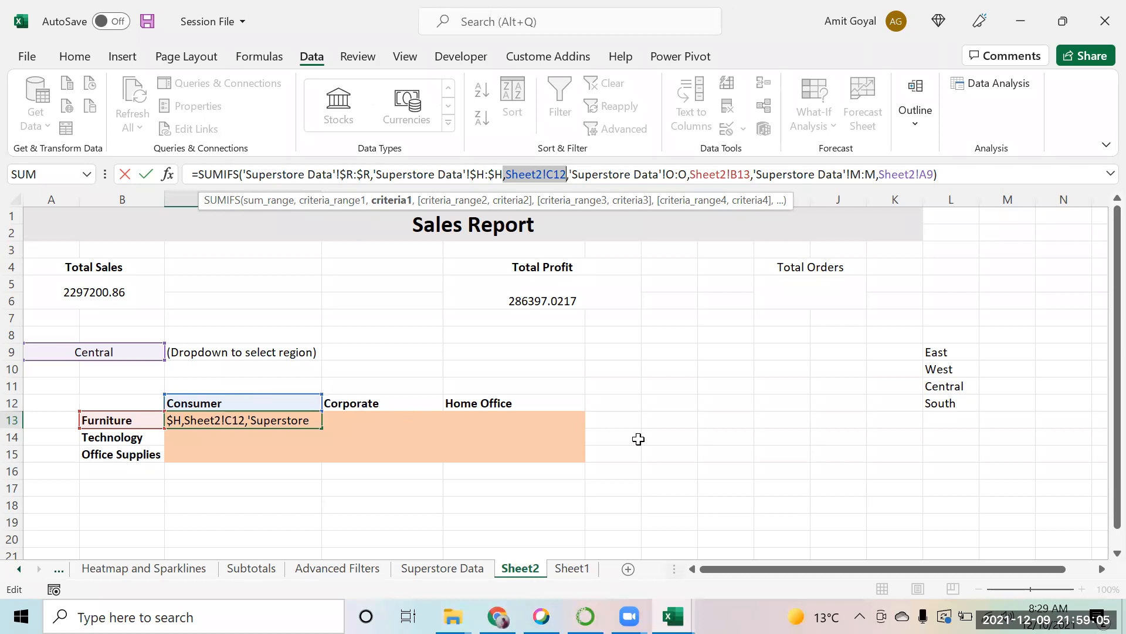
pyautogui.hotkey('ctrl', 'Return')
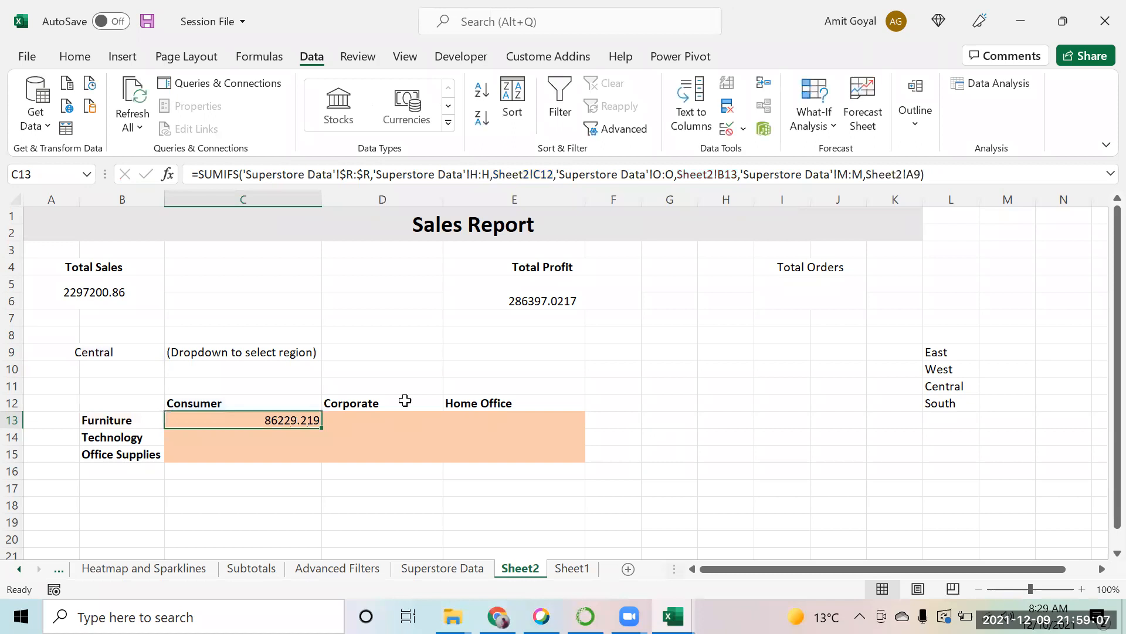
# Examine the segment headers in C12:E12 against the formula cell C13 to see which part of the header reference must stay fixed.
pyautogui.click(251, 401)
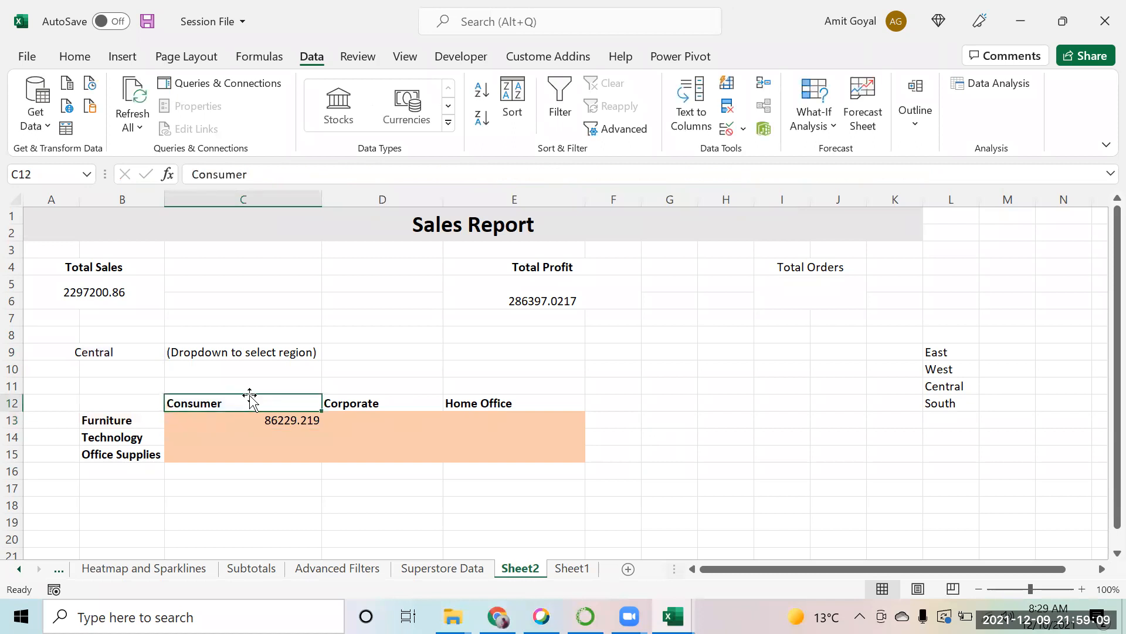
pyautogui.hotkey('shift', 'Right')
pyautogui.hotkey('shift', 'Right')
pyautogui.hotkey('shift', 'Left')
pyautogui.press('Left')
pyautogui.press('Right')
pyautogui.hotkey('shift', 'Right')
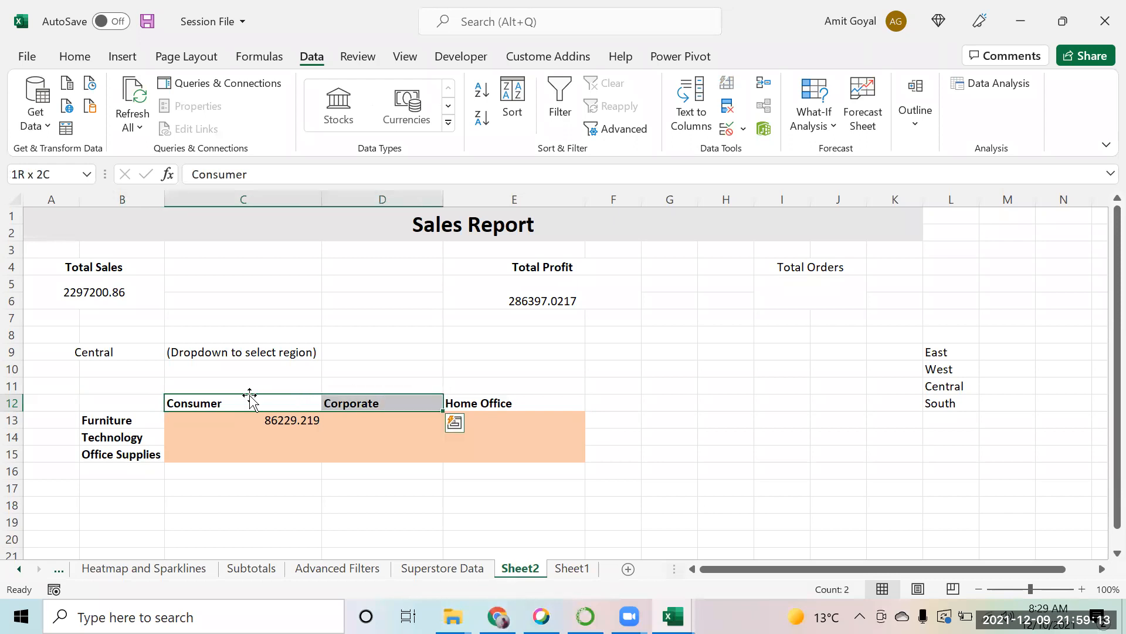
pyautogui.hotkey('shift', 'Right')
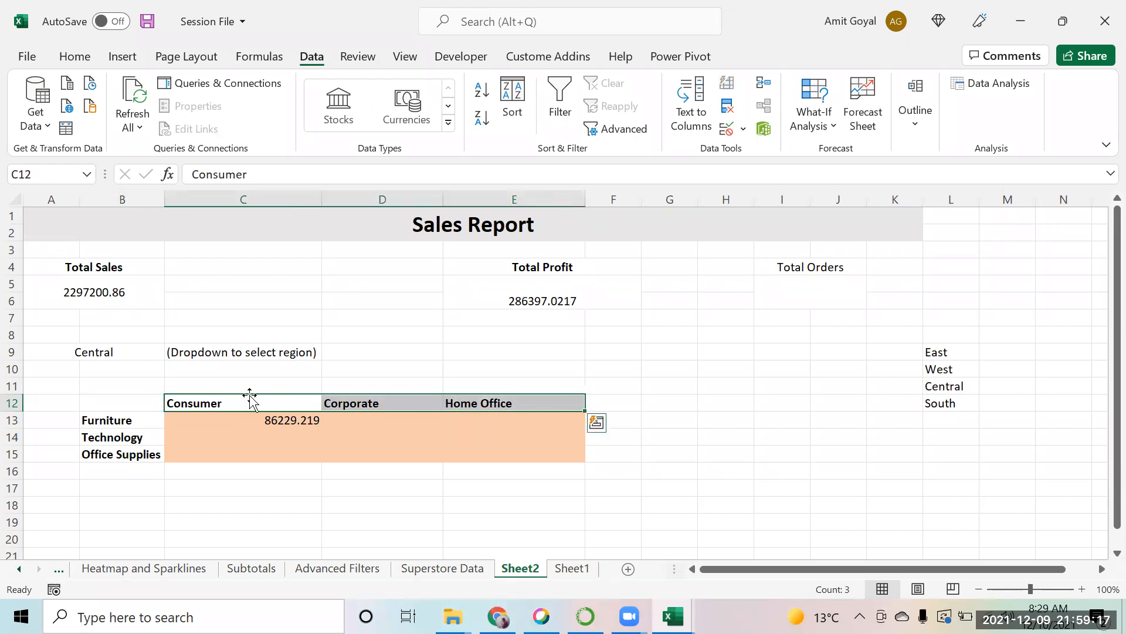
pyautogui.press('Down')
pyautogui.press('Up')
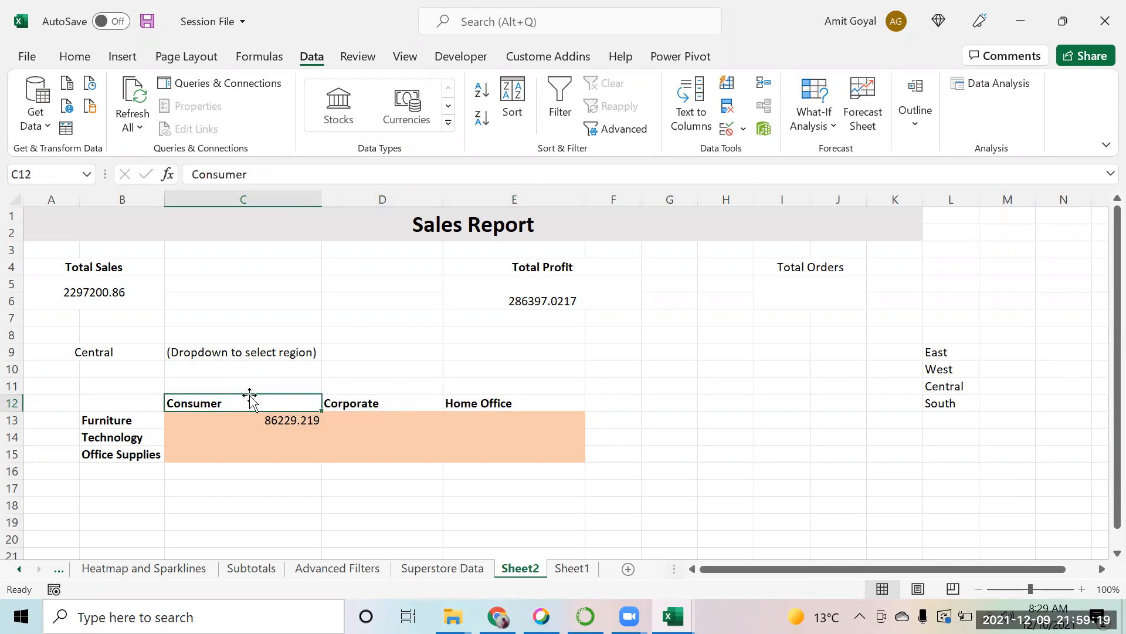
pyautogui.press('Left')
pyautogui.press('Right')
pyautogui.press('Right')
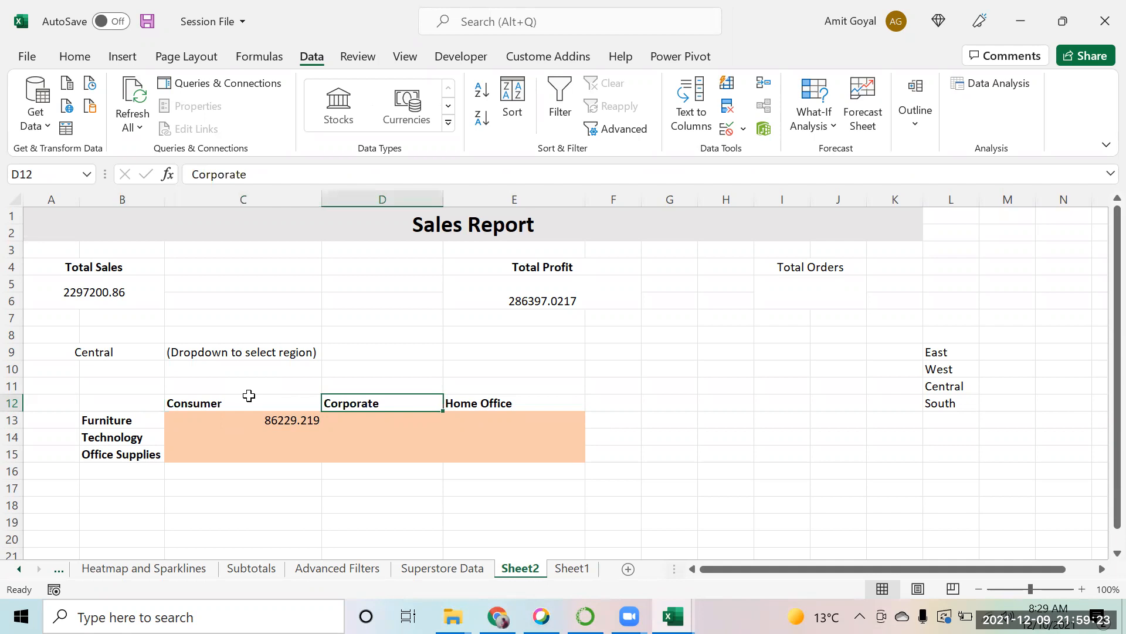
pyautogui.press('Left')
pyautogui.press('Right')
pyautogui.press('Right')
pyautogui.press('Down')
pyautogui.press('Left')
pyautogui.press('Left')
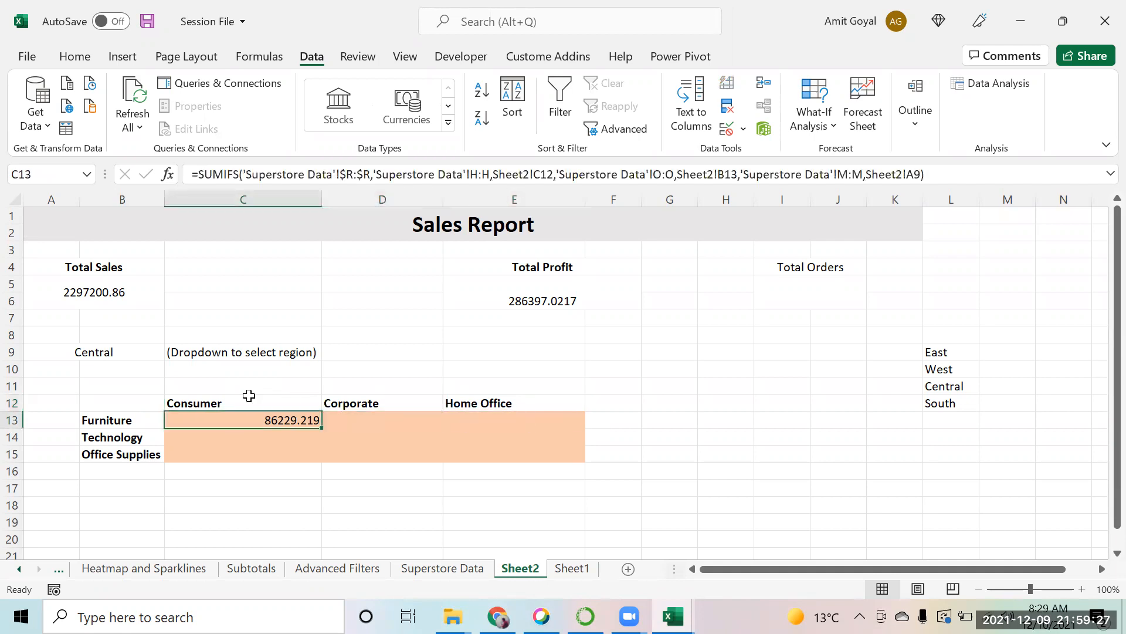
# Lock only the row of the segment criterion in C13's SUMIFS formula, making it Sheet2!C$12.
pyautogui.click(536, 175)
pyautogui.doubleClick(540, 175)
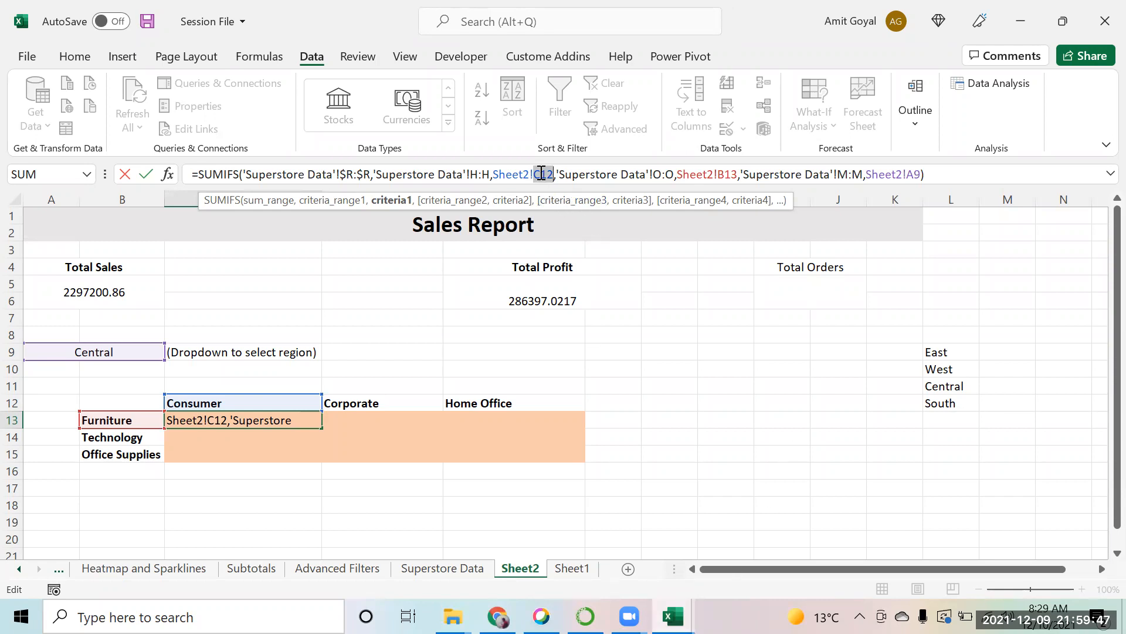
pyautogui.write('$')
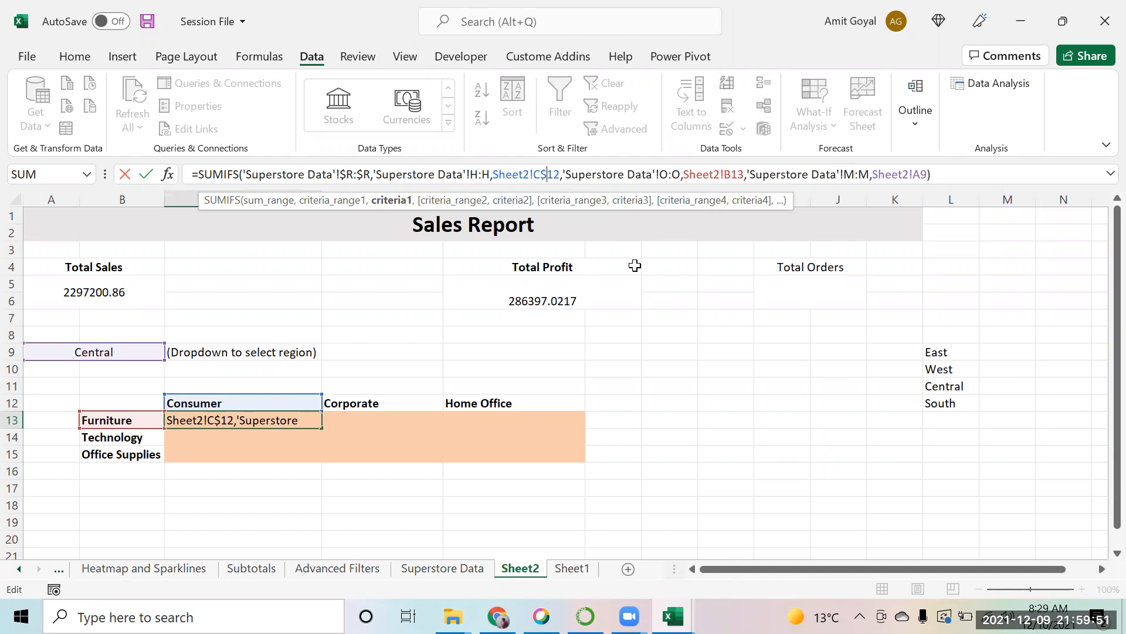
# Make the category criteria range absolute as $O:$O and lock the column of its criterion as Sheet2!$B13.
pyautogui.click(673, 174)
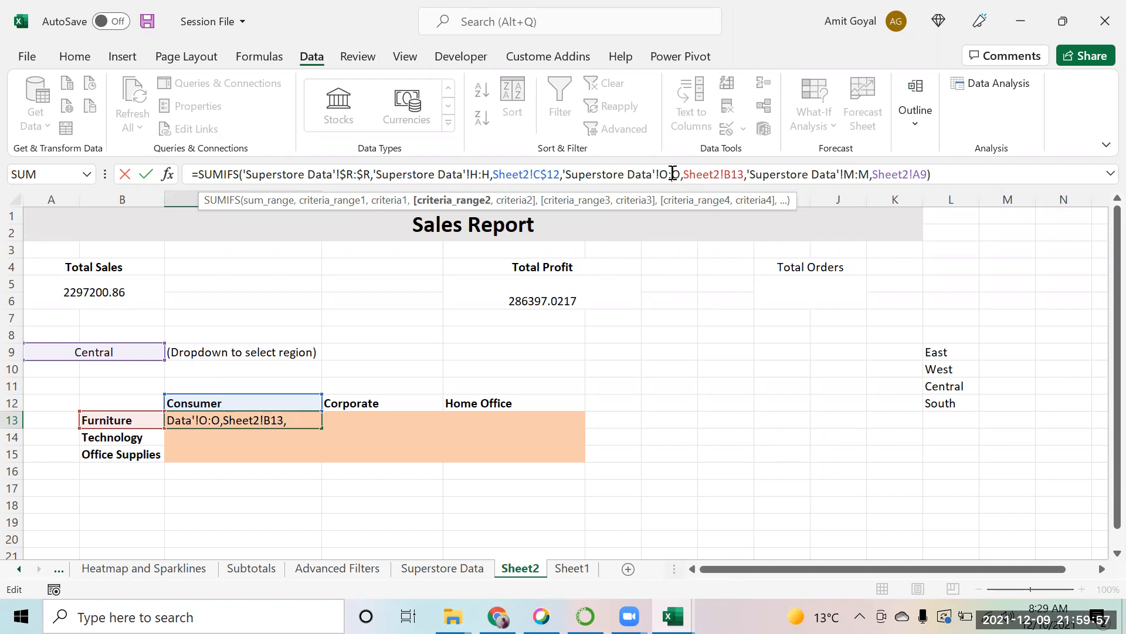
pyautogui.press('F4')
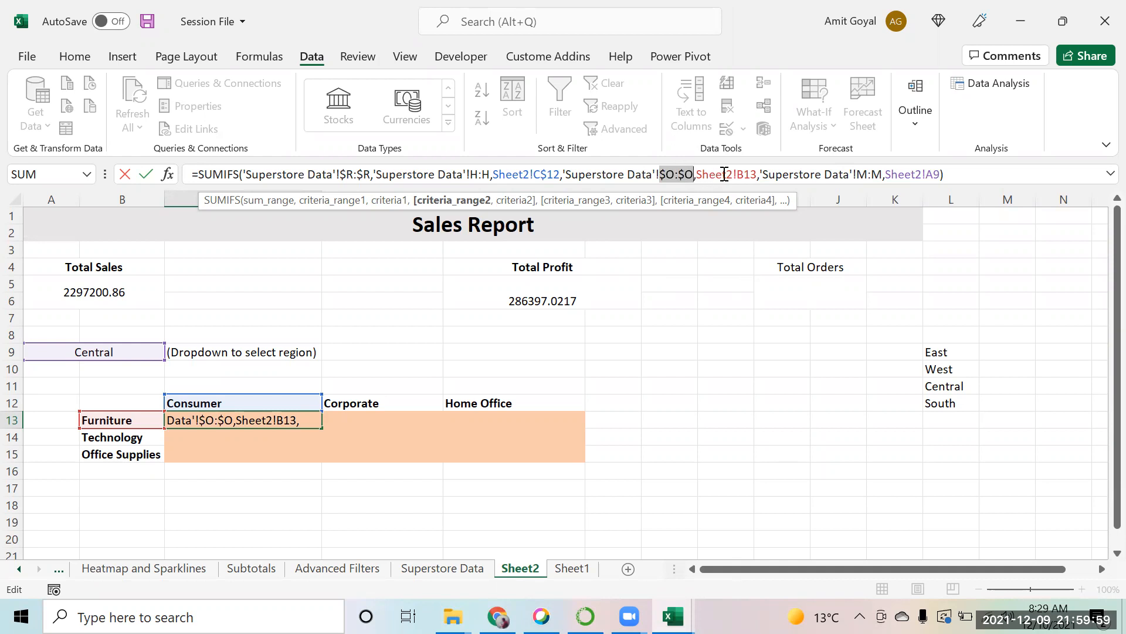
pyautogui.click(746, 174)
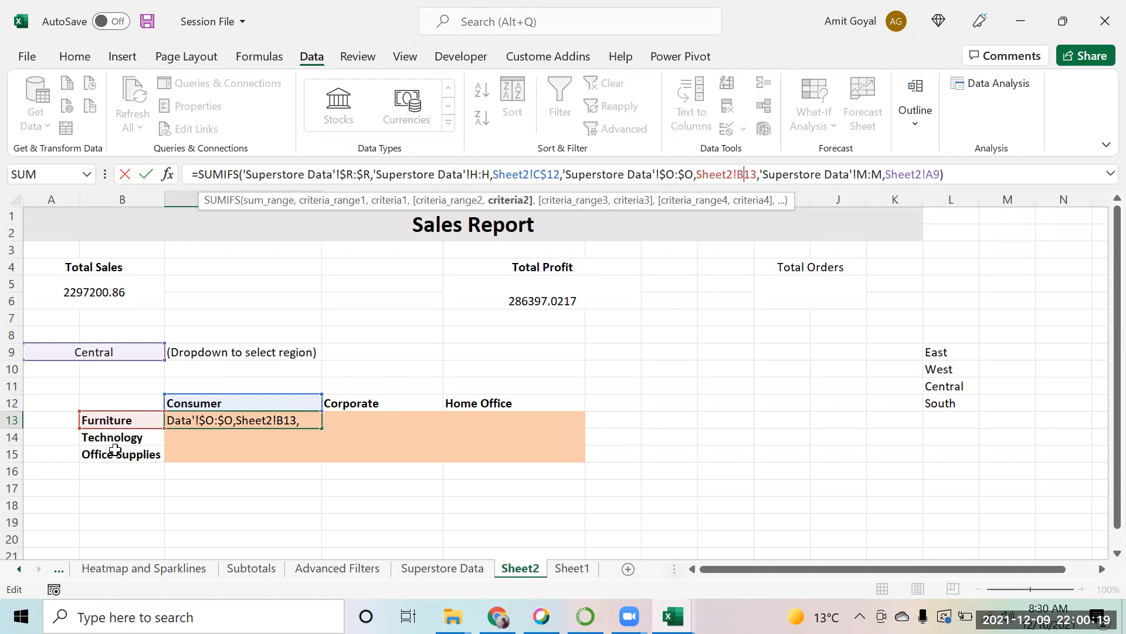
pyautogui.click(738, 174)
pyautogui.write('$')
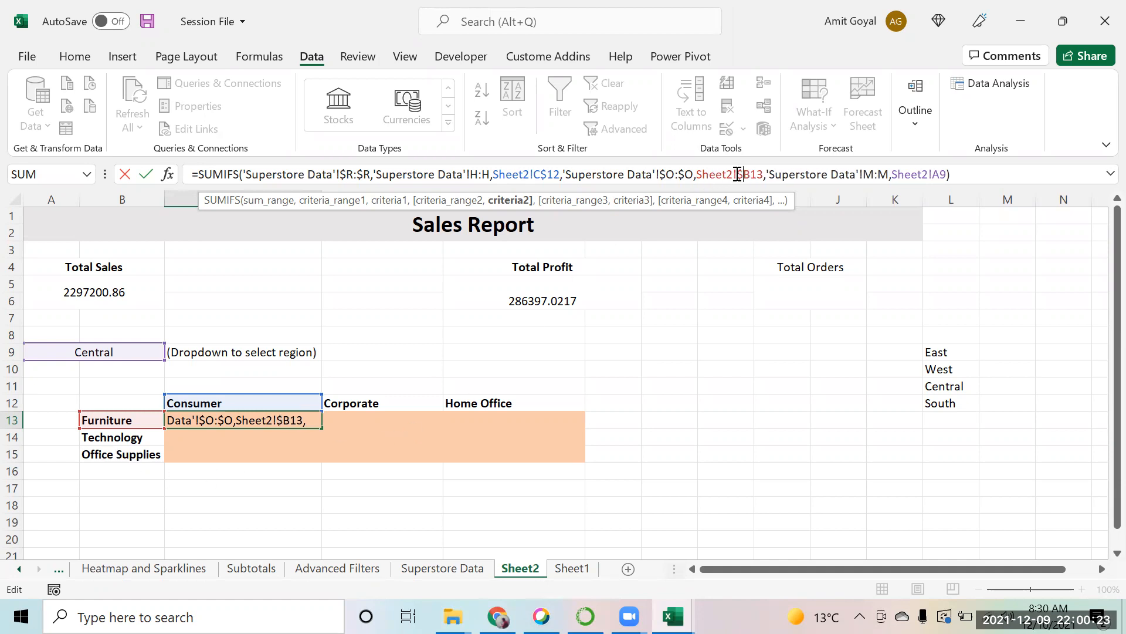
# Make the region criteria range absolute as $M:$M and its criterion Sheet2!$A$9, and commit the formula in C13.
pyautogui.click(879, 174)
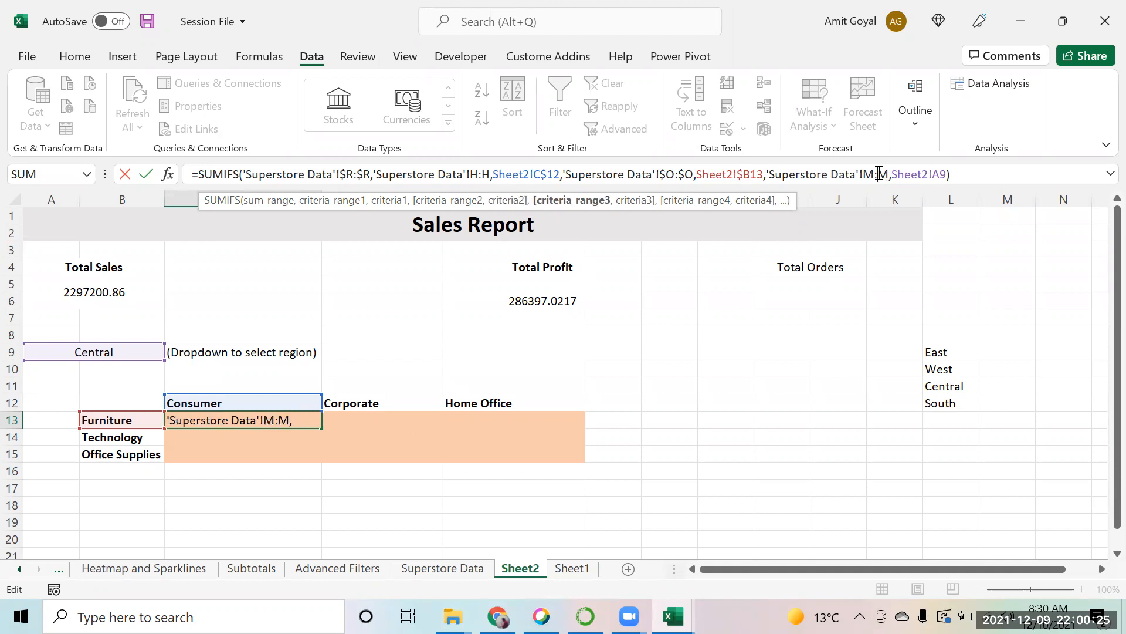
pyautogui.press('F4')
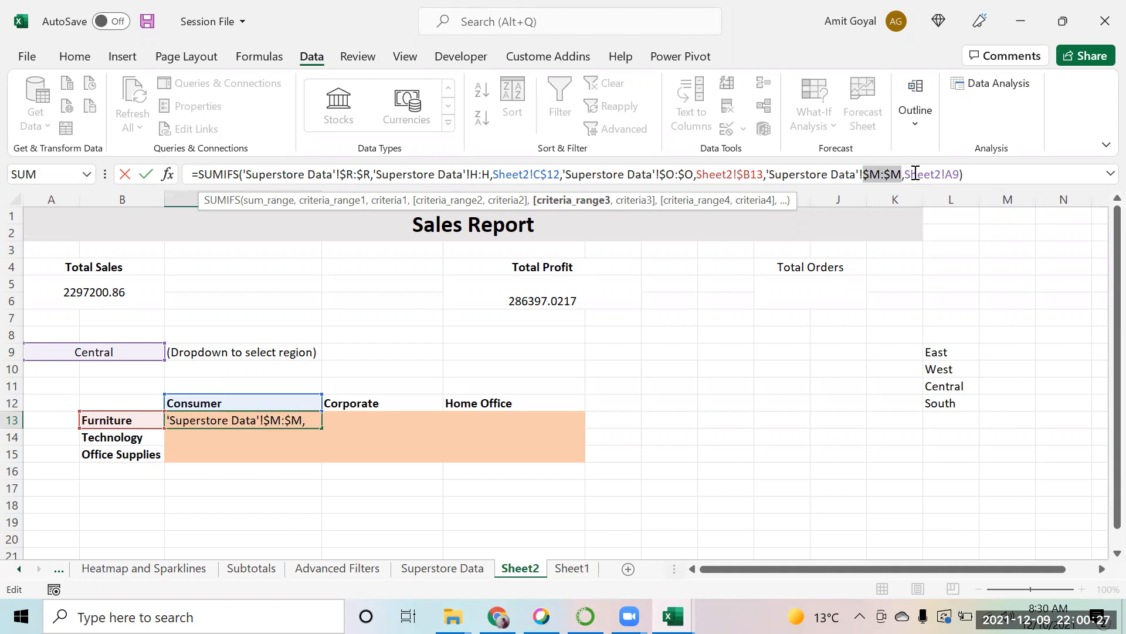
pyautogui.click(952, 174)
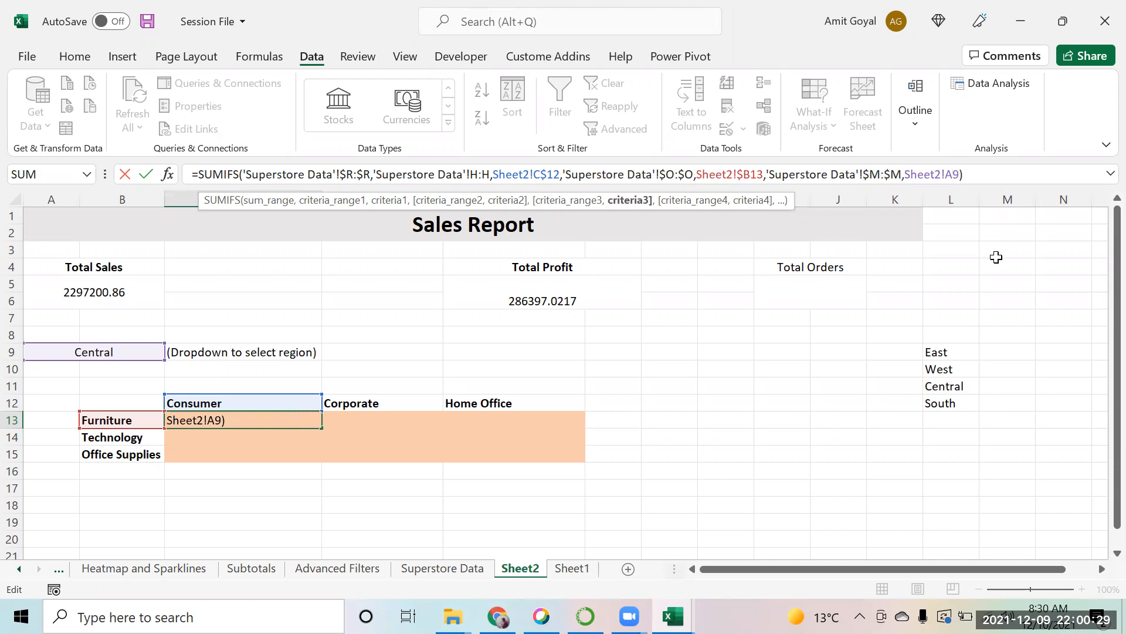
pyautogui.press('F4')
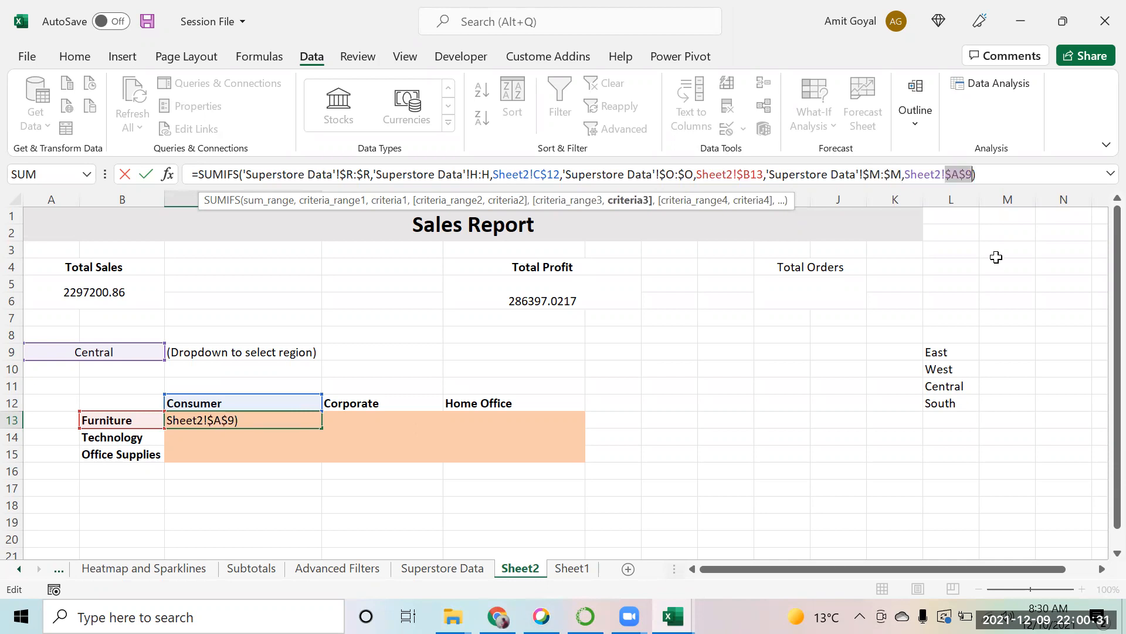
pyautogui.press('Right')
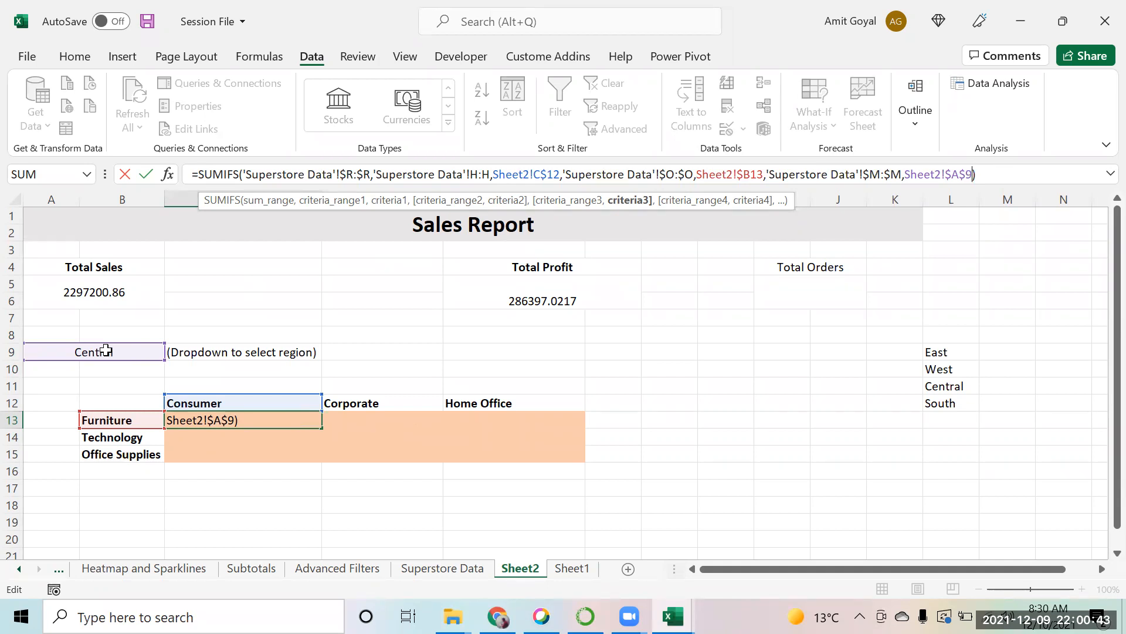
pyautogui.press('Return')
pyautogui.press('Up')
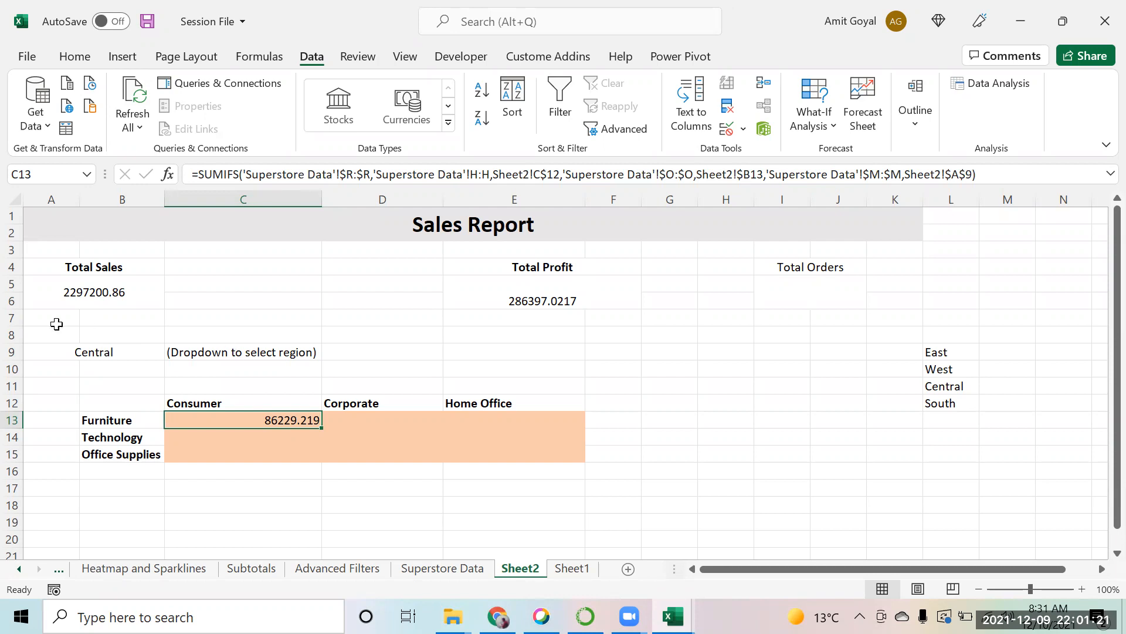
# Review the data validation settings behind the region dropdown in A9 without changing them, and return to C13.
pyautogui.click(67, 354)
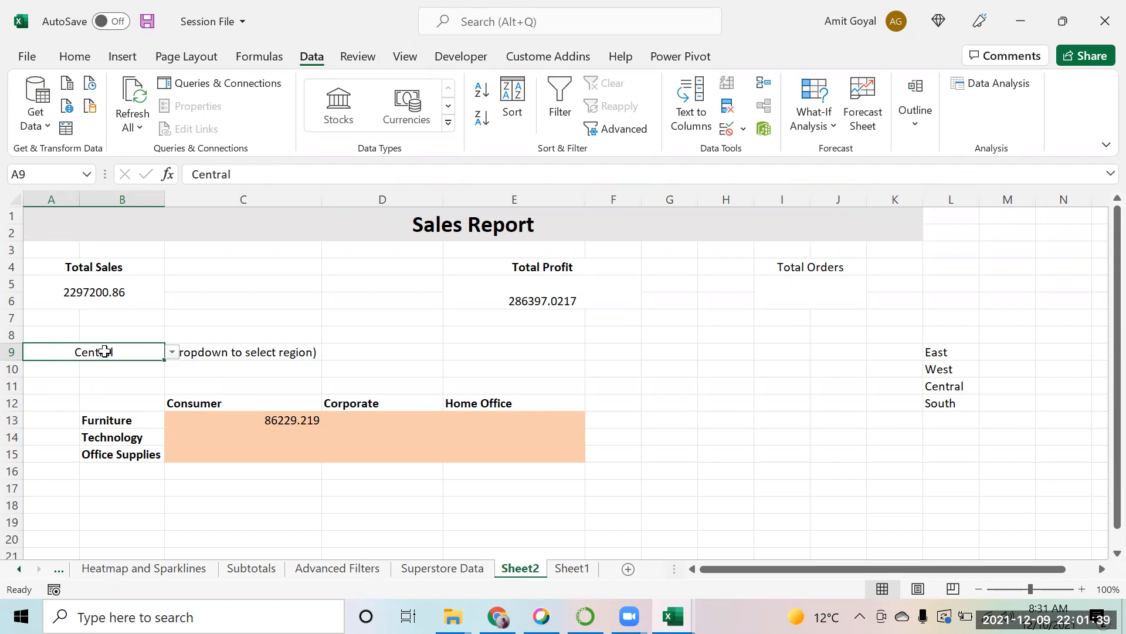
pyautogui.click(729, 129)
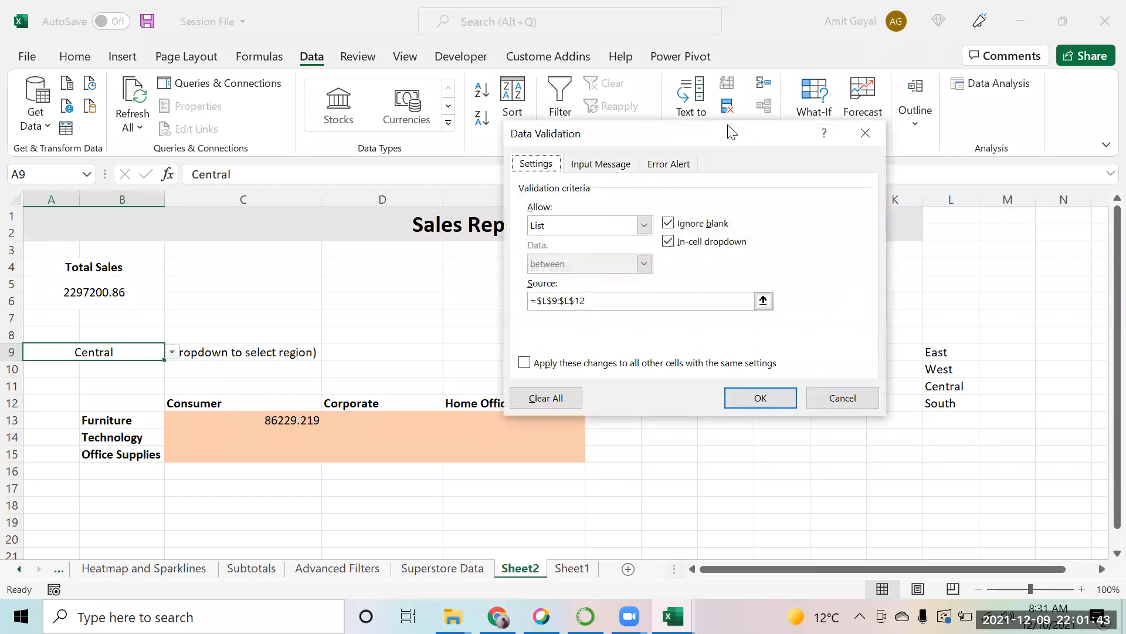
pyautogui.click(840, 393)
pyautogui.click(290, 420)
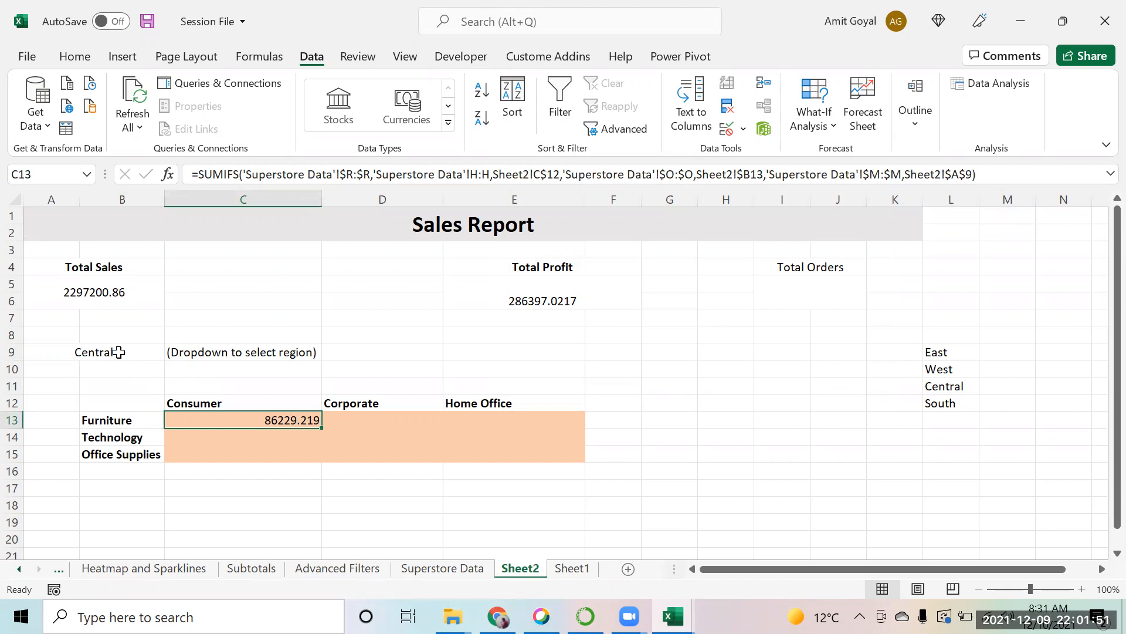
# Fill the SUMIFS formula from C13 across the whole sales table, C13:E15.
pyautogui.hotkey('shift', 'Down')
pyautogui.hotkey('shift', 'Down')
pyautogui.hotkey('shift', 'Right')
pyautogui.hotkey('shift', 'Right')
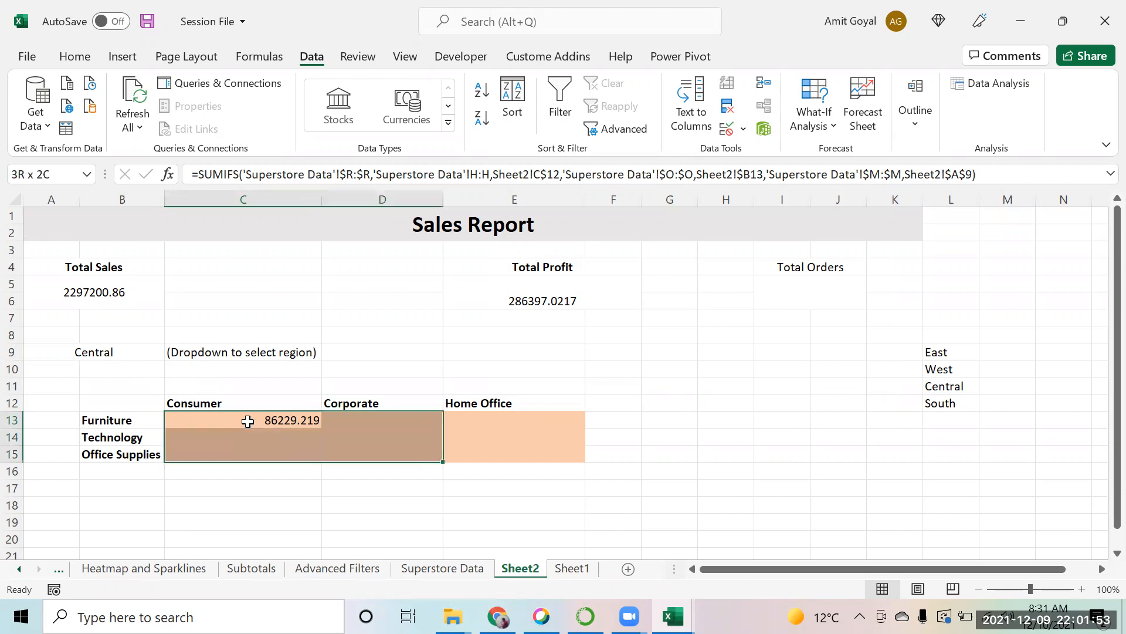
pyautogui.hotkey('ctrl', 'r')
pyautogui.hotkey('ctrl', 'd')
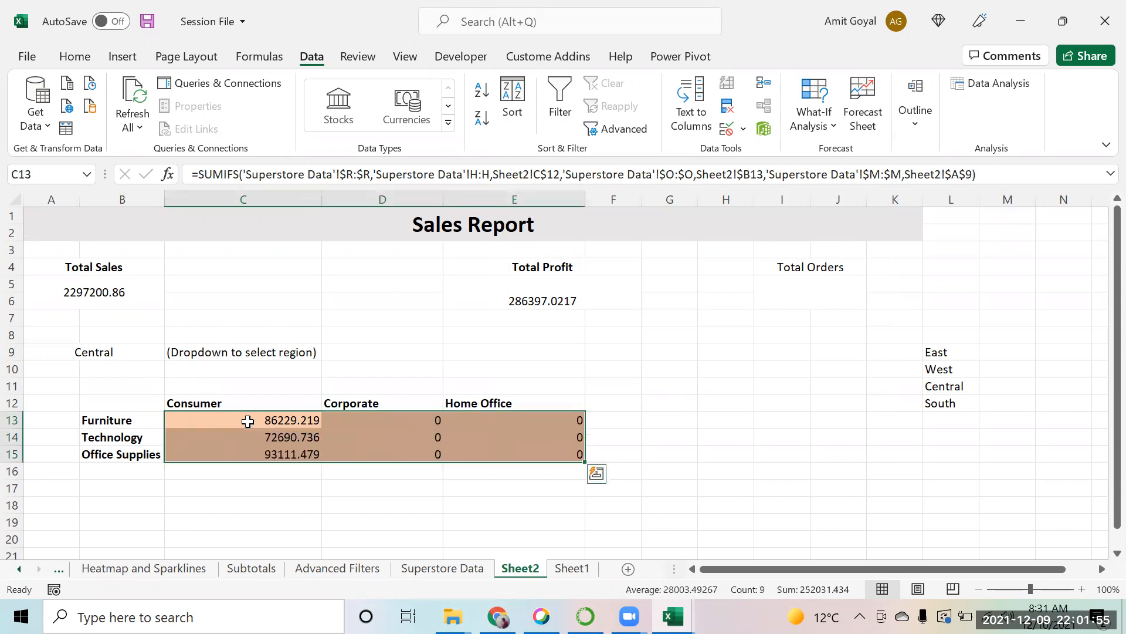
# Compare the formulas in C13 and D13, and make the segment criteria range in C13 absolute as $H:$H.
pyautogui.click(247, 421)
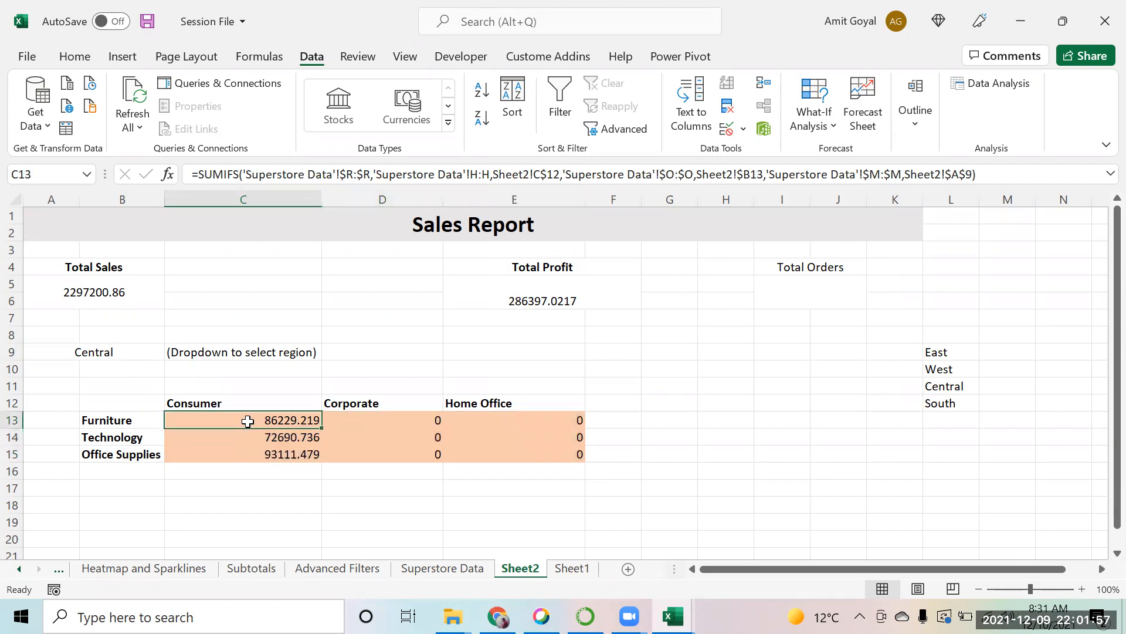
pyautogui.press('Right')
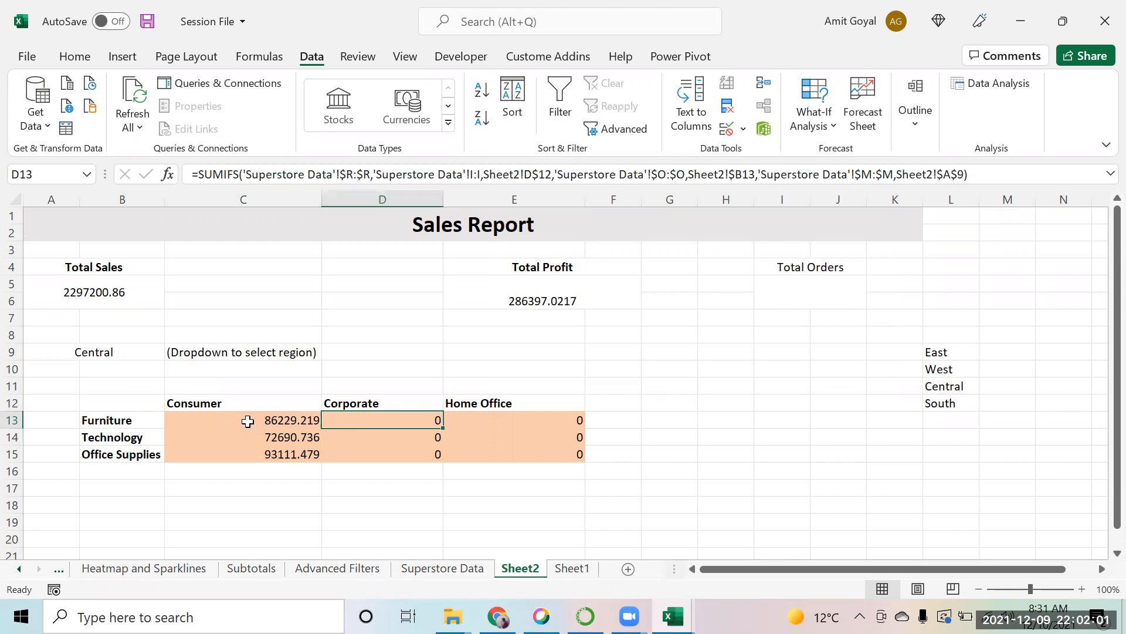
pyautogui.press('Left')
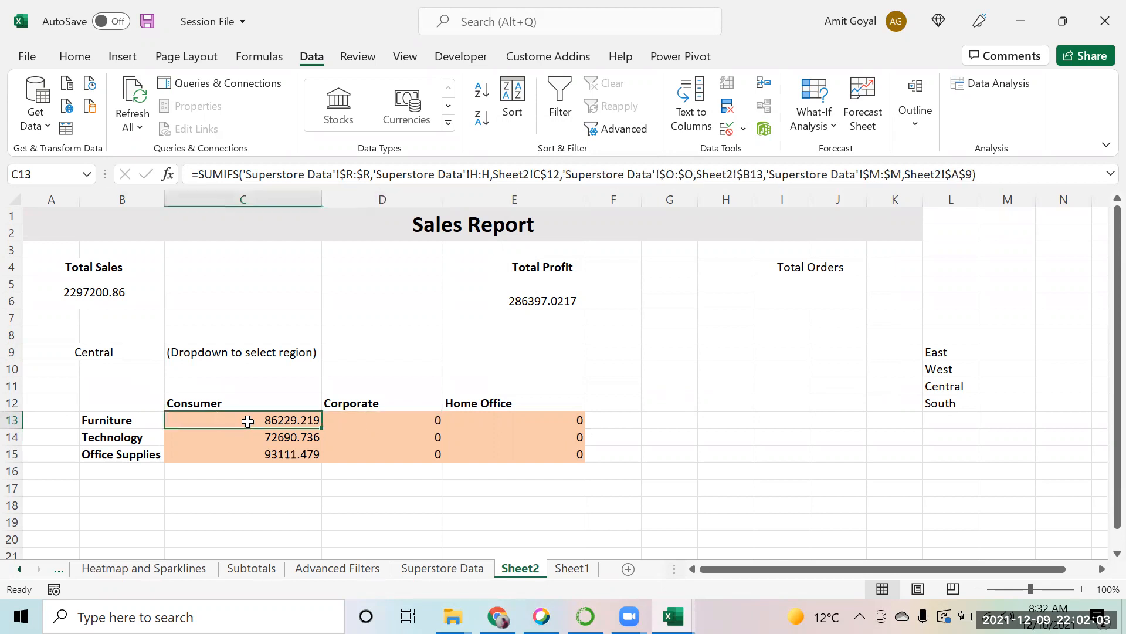
pyautogui.click(481, 174)
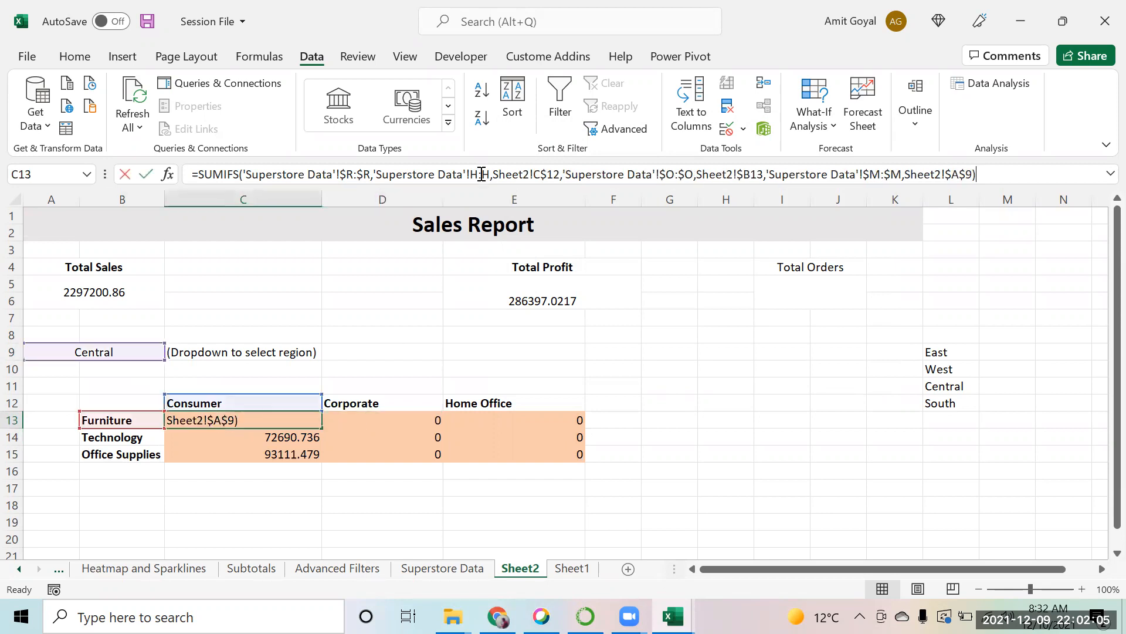
pyautogui.press('F4')
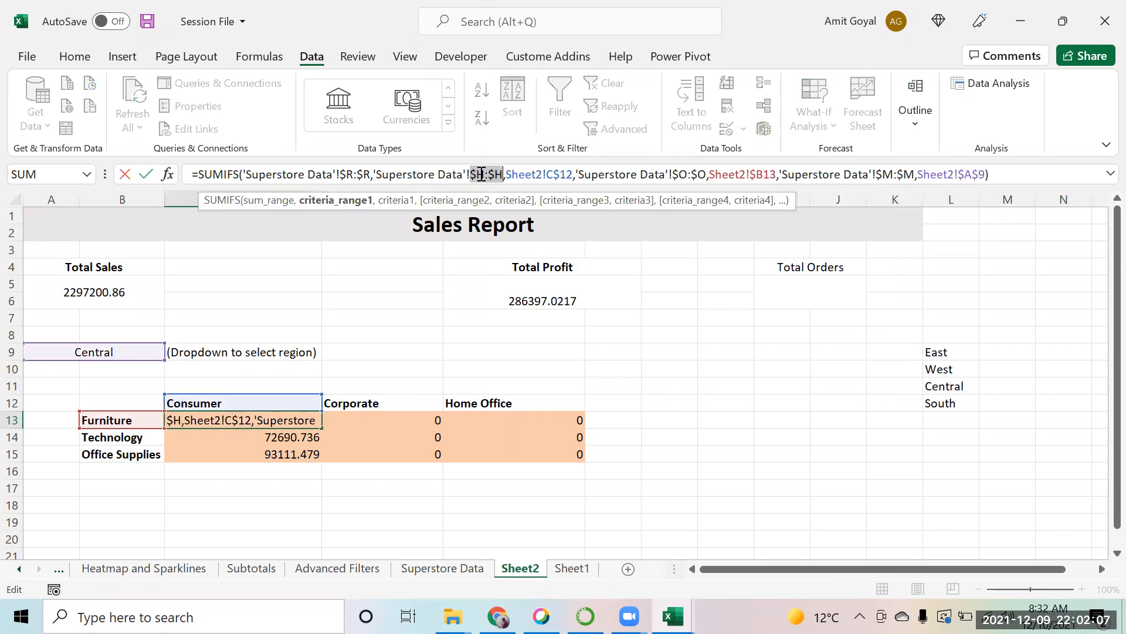
pyautogui.press('Return')
# Fill the corrected SUMIFS formula from C13 right and down through C13:E15.
pyautogui.press('Up')
pyautogui.hotkey('shift', 'Down')
pyautogui.hotkey('shift', 'Down')
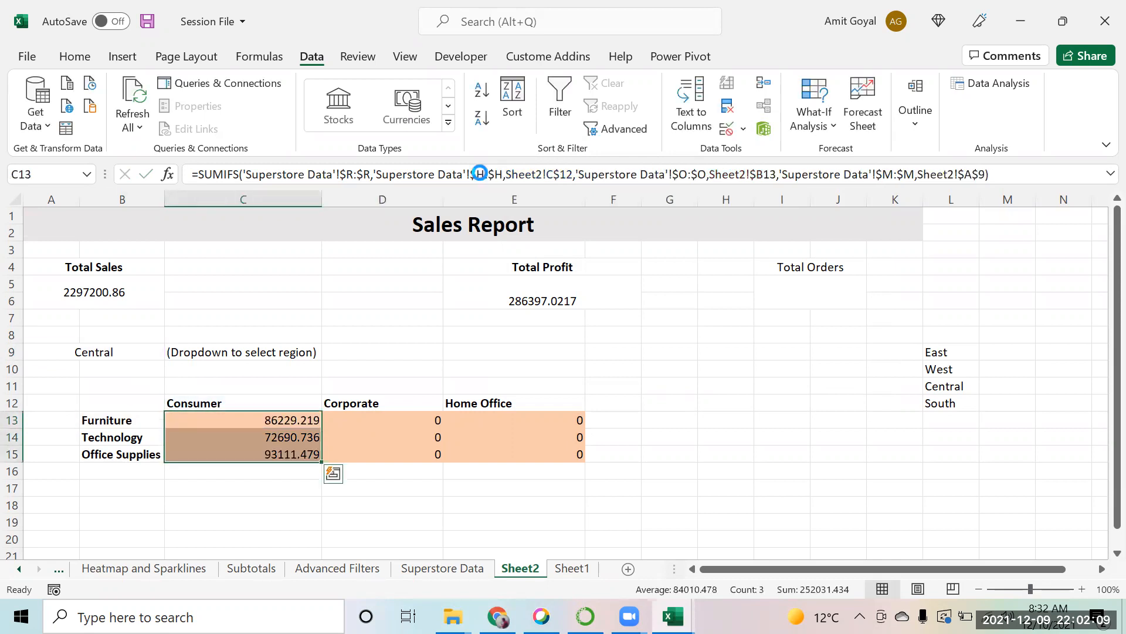
pyautogui.hotkey('shift', 'Right')
pyautogui.hotkey('shift', 'Right')
pyautogui.hotkey('ctrl', 'r')
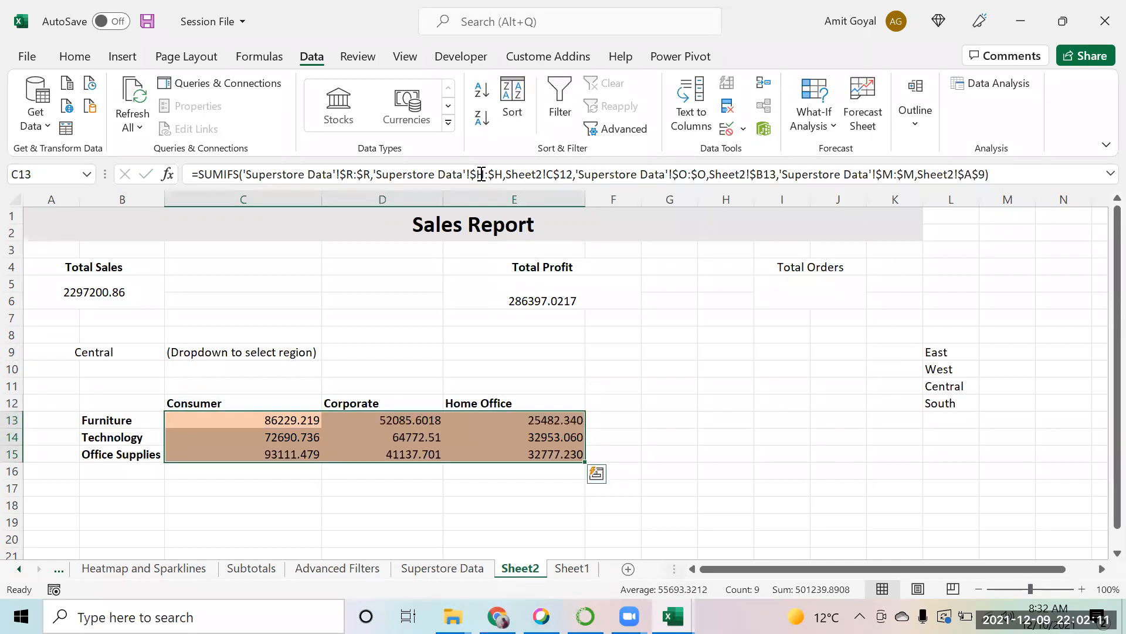
pyautogui.hotkey('shift', 'Left')
pyautogui.hotkey('shift', 'Left')
pyautogui.hotkey('shift', 'Up')
pyautogui.hotkey('shift', 'Up')
pyautogui.press('Left')
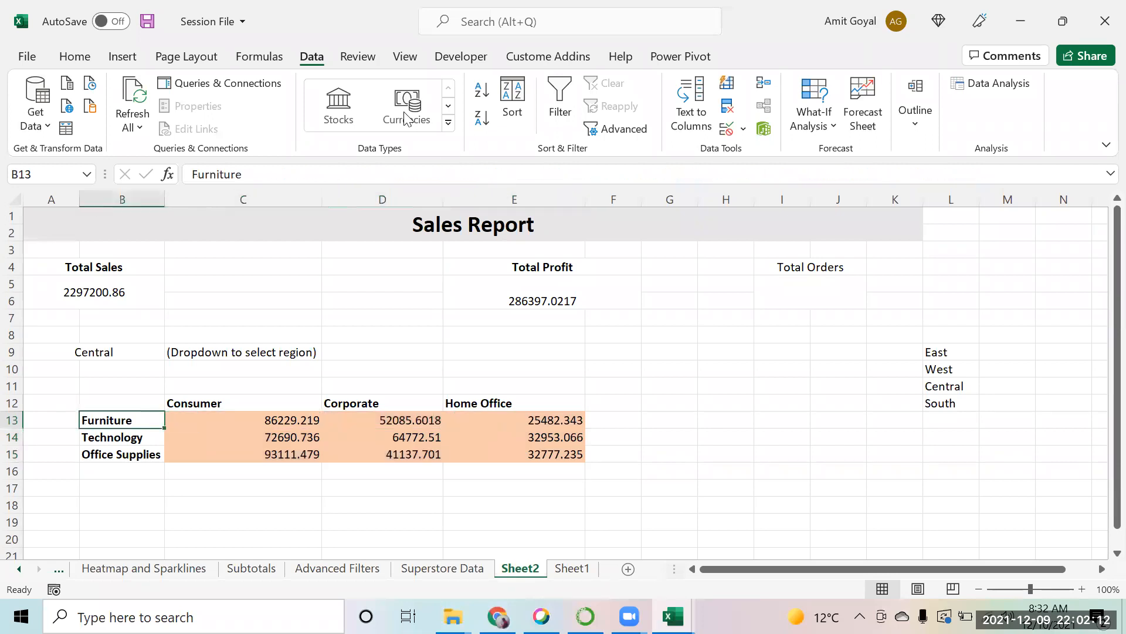
# Choose West from the region dropdown in A9 to test the sales table.
pyautogui.click(131, 353)
pyautogui.click(172, 353)
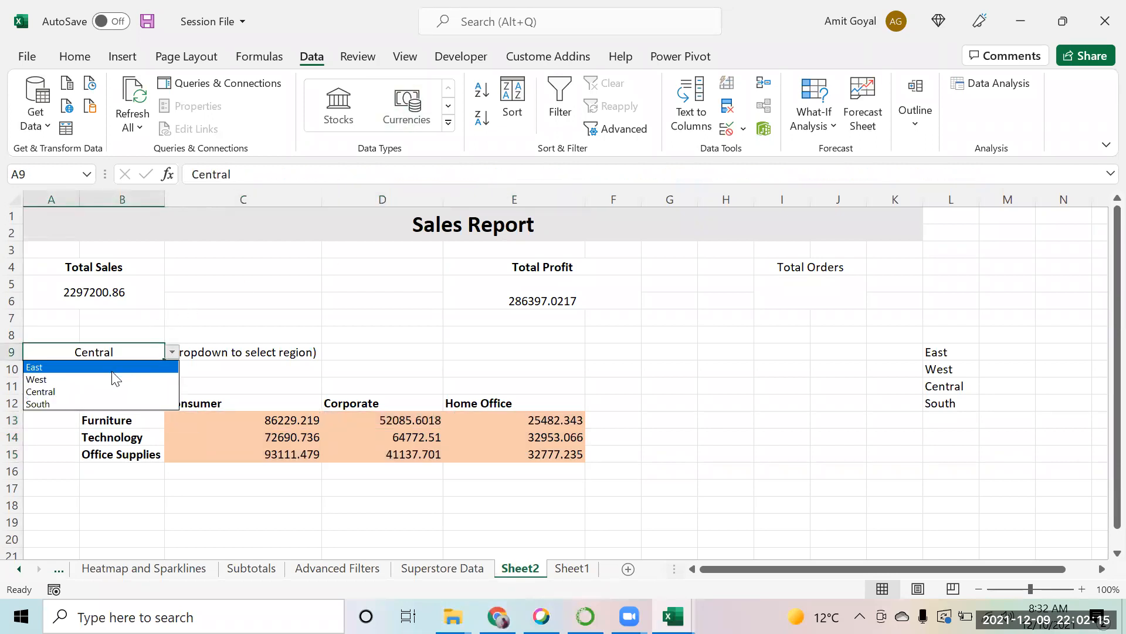
pyautogui.click(100, 380)
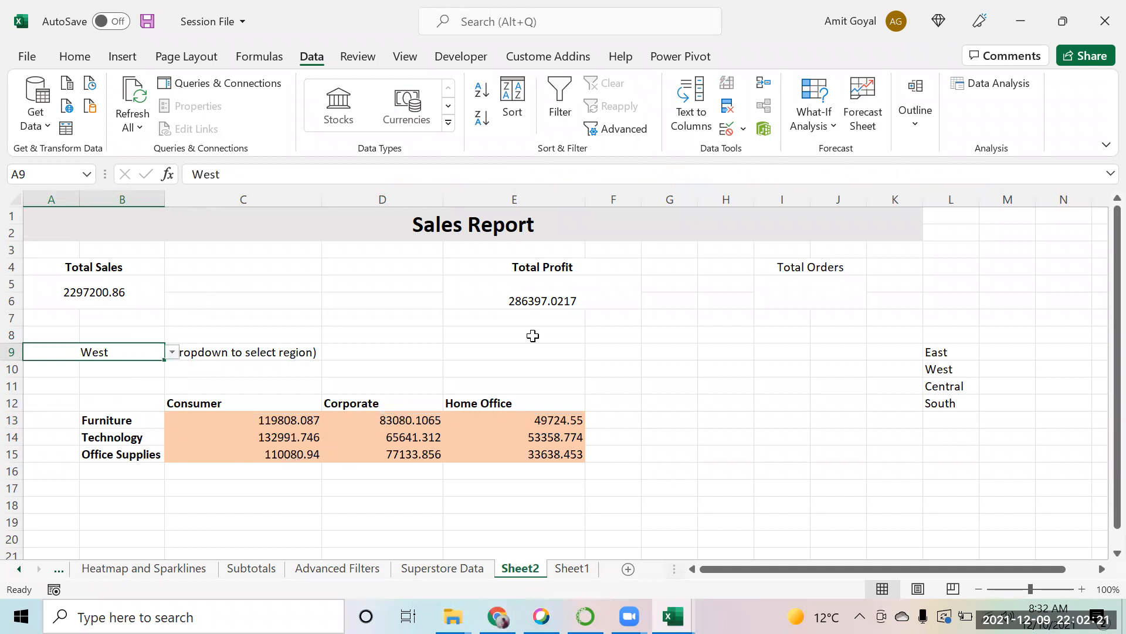
# Examine the region criteria range and criterion in C13's SUMIFS formula without changing it, and return to A9.
pyautogui.click(211, 428)
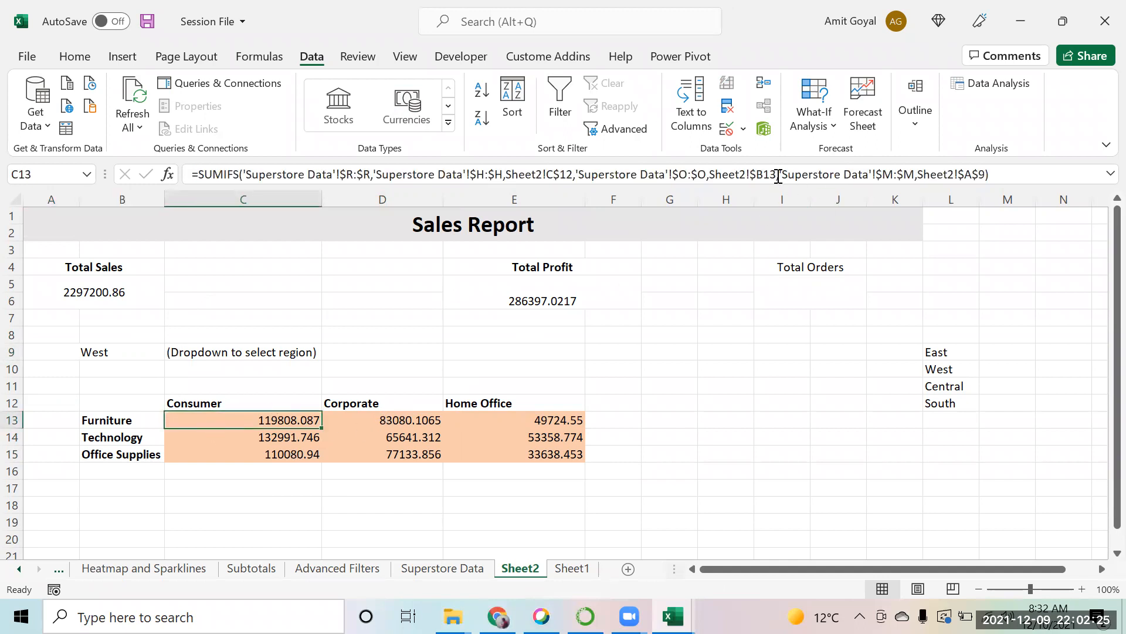
pyautogui.moveTo(779, 174); pyautogui.dragTo(986, 176)
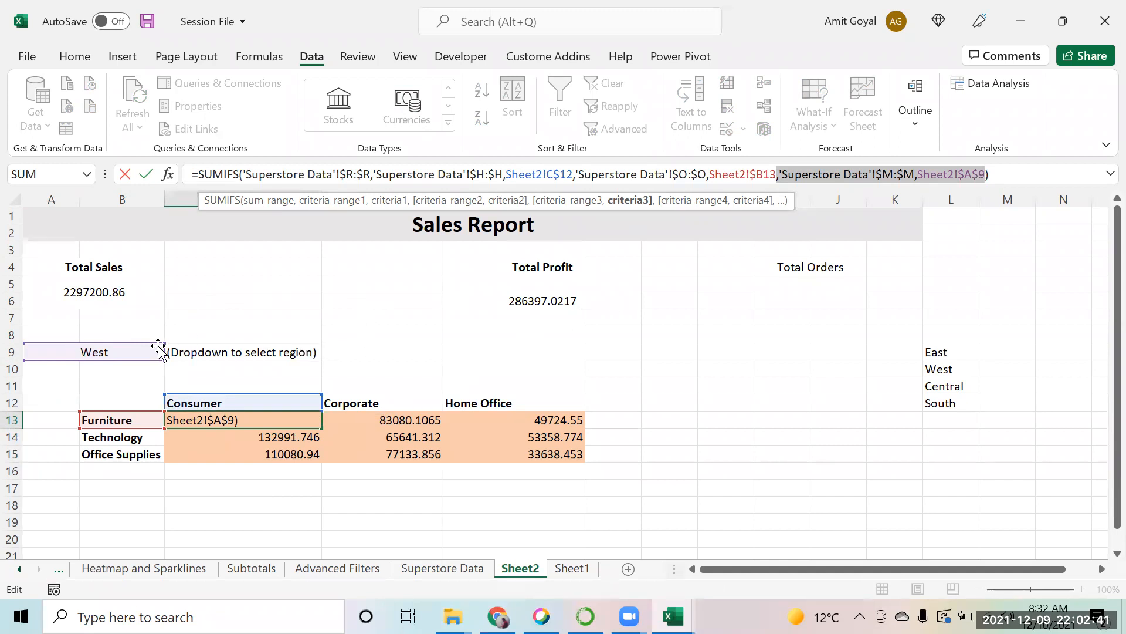
pyautogui.click(128, 352)
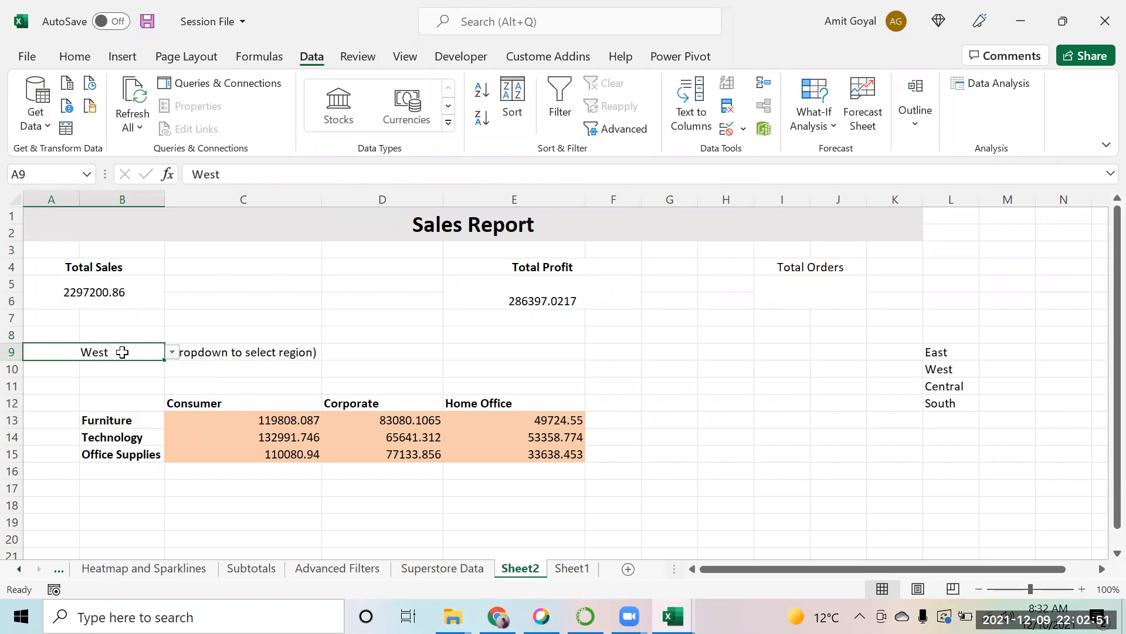
# Test the region dropdown in A9 with Central, and leave it set to South.
pyautogui.click(173, 353)
pyautogui.click(88, 392)
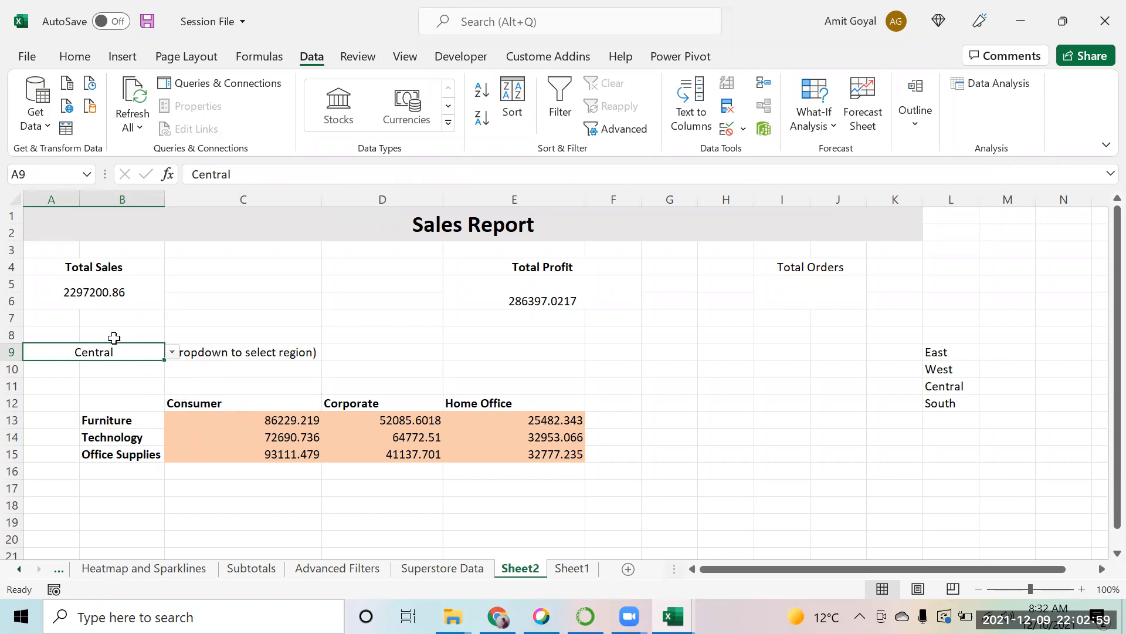
pyautogui.click(172, 355)
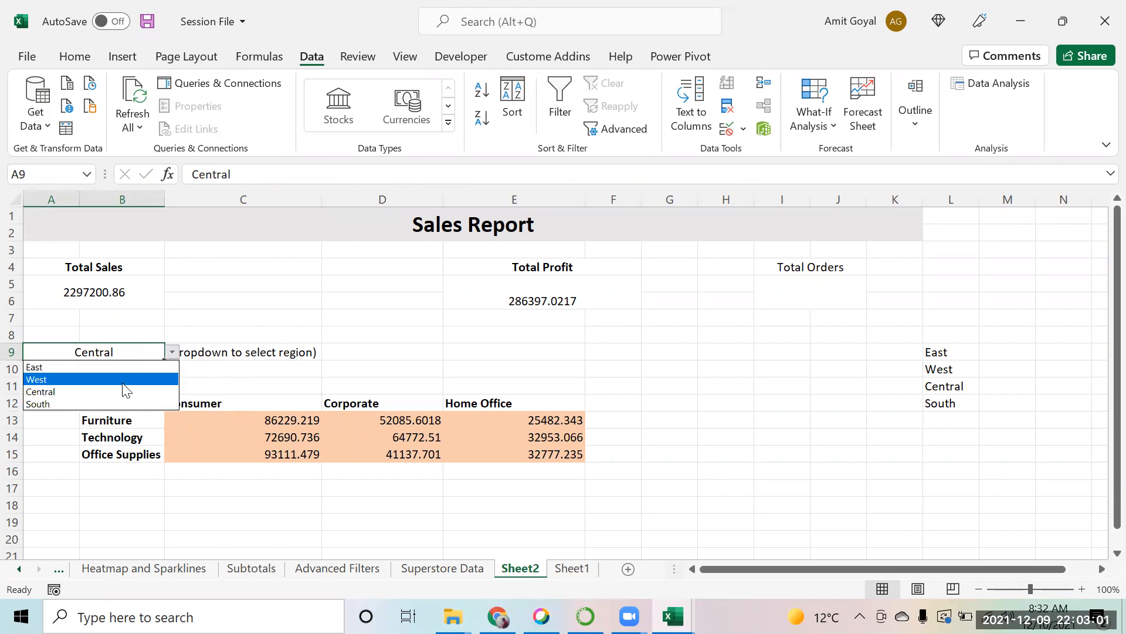
pyautogui.click(118, 402)
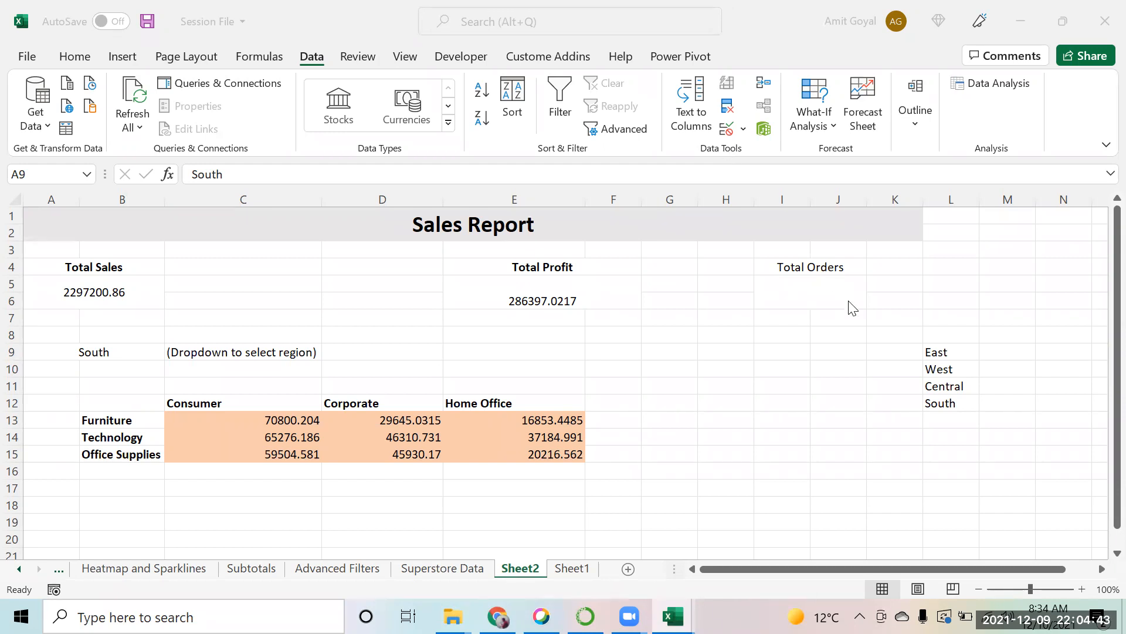
# Fill the report area A3:K17 below the title with light blue.
pyautogui.click(260, 347)
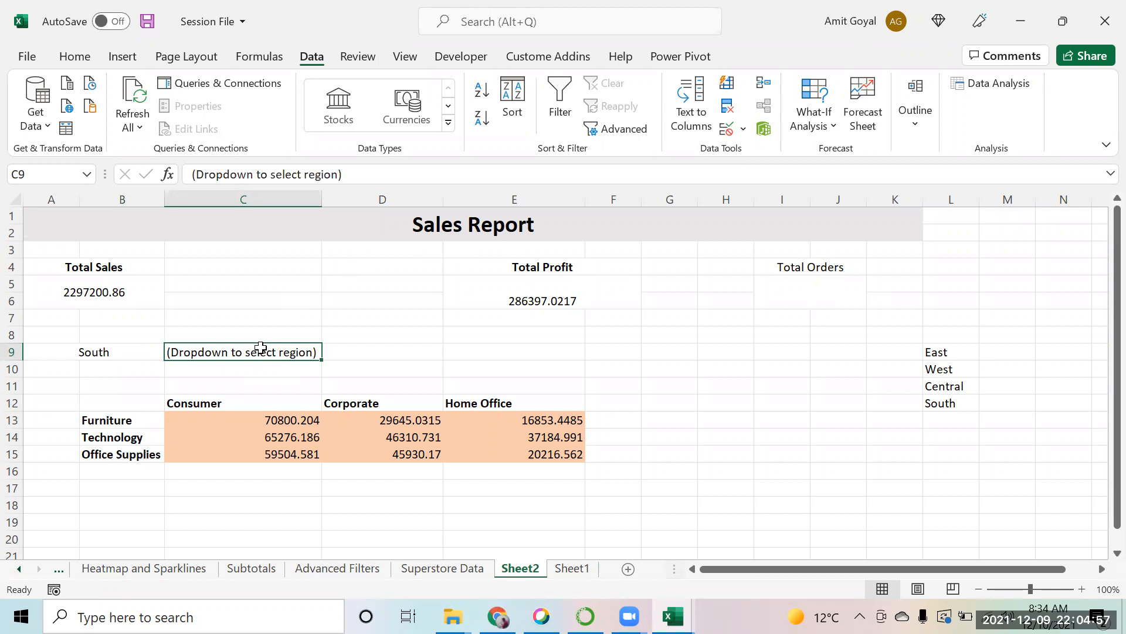
pyautogui.click(67, 251)
pyautogui.moveTo(45, 250); pyautogui.dragTo(880, 484)
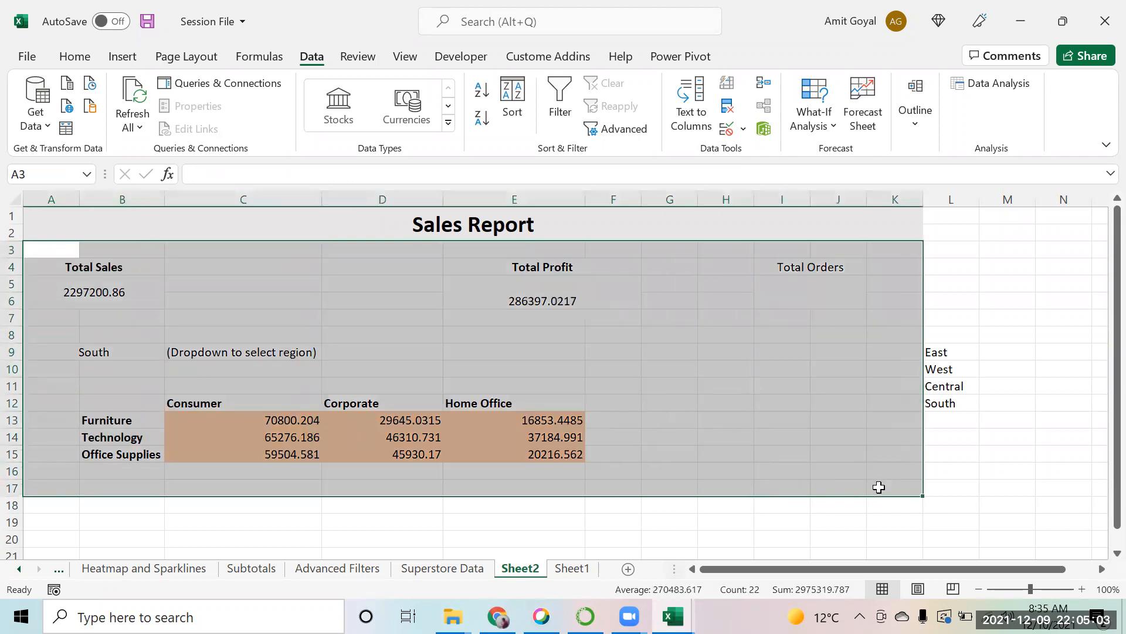
pyautogui.click(70, 56)
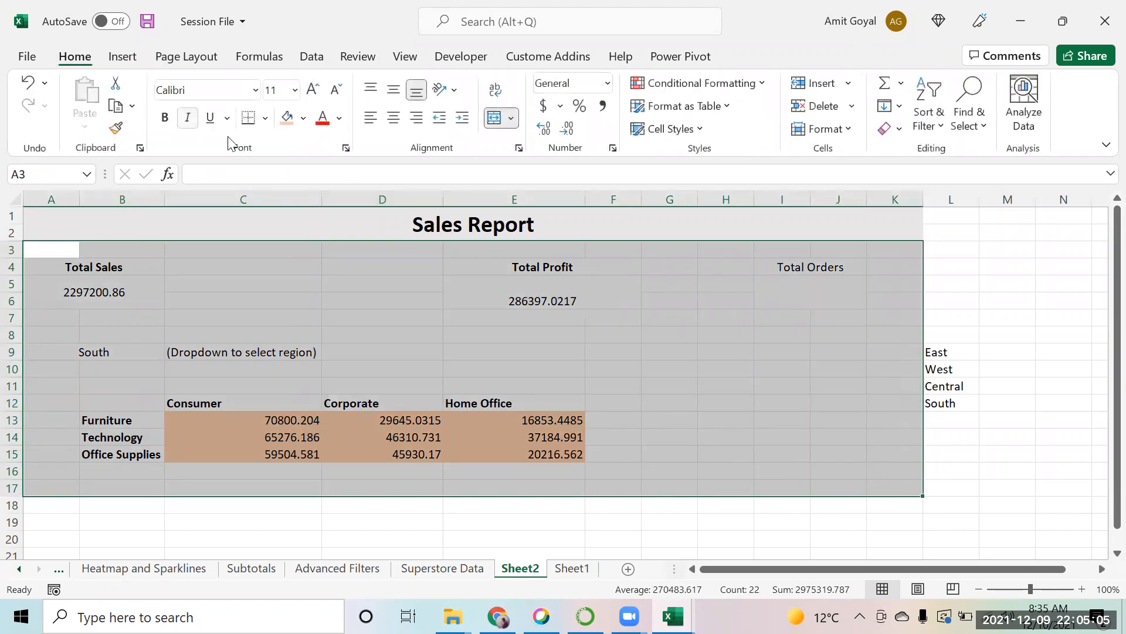
pyautogui.click(303, 118)
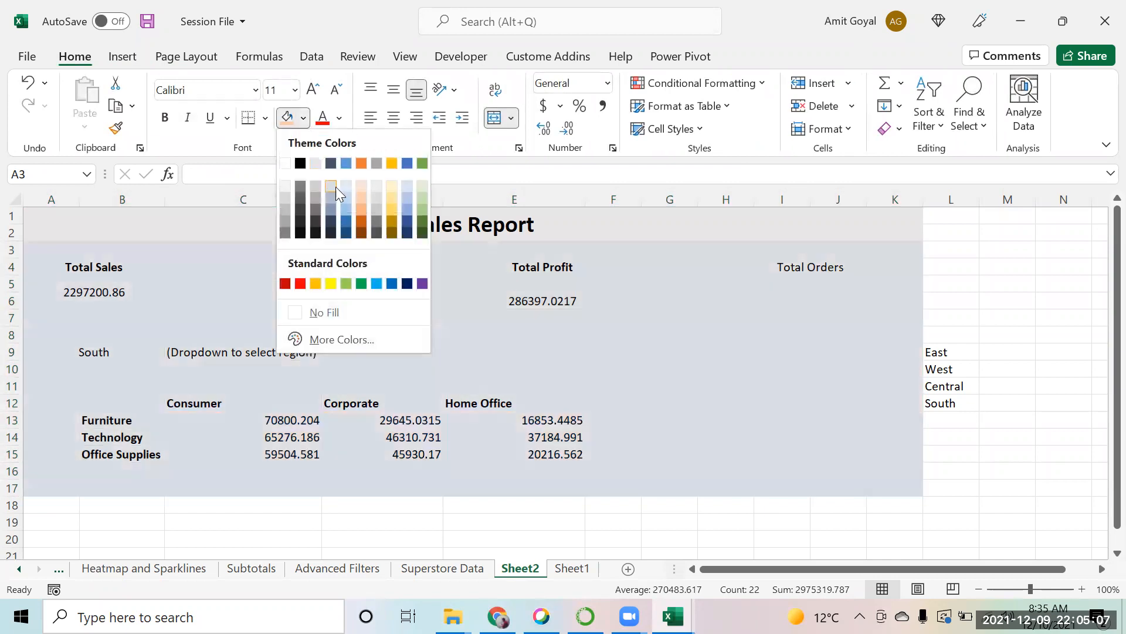
pyautogui.click(345, 185)
pyautogui.click(223, 268)
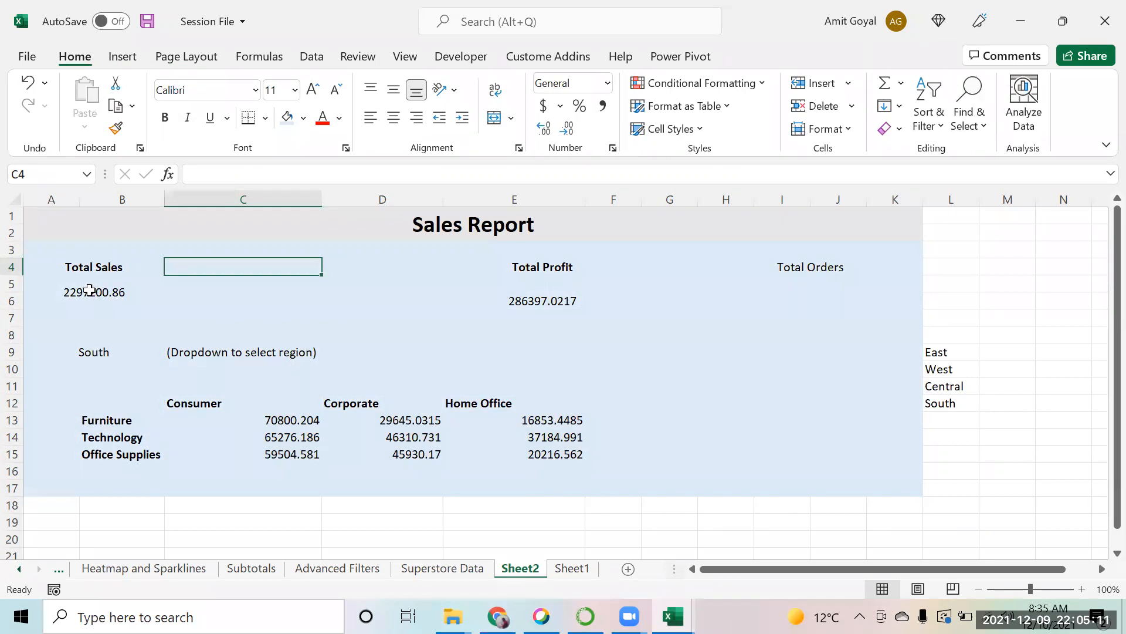
# Fill the region dropdown cell A9 with orange.
pyautogui.click(91, 352)
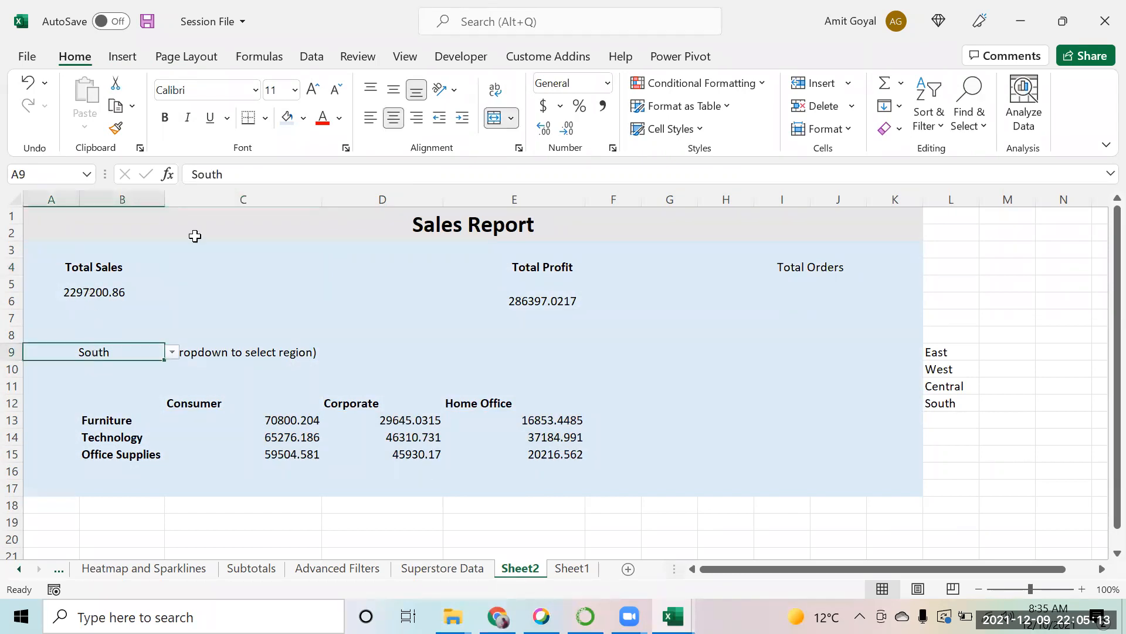
pyautogui.click(303, 120)
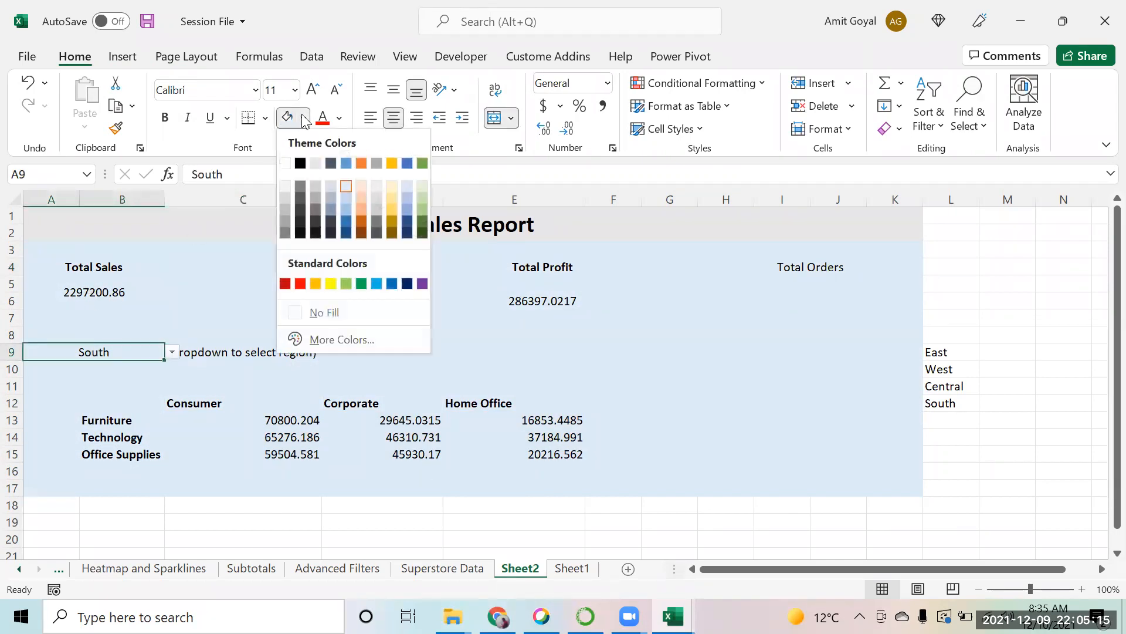
pyautogui.click(360, 166)
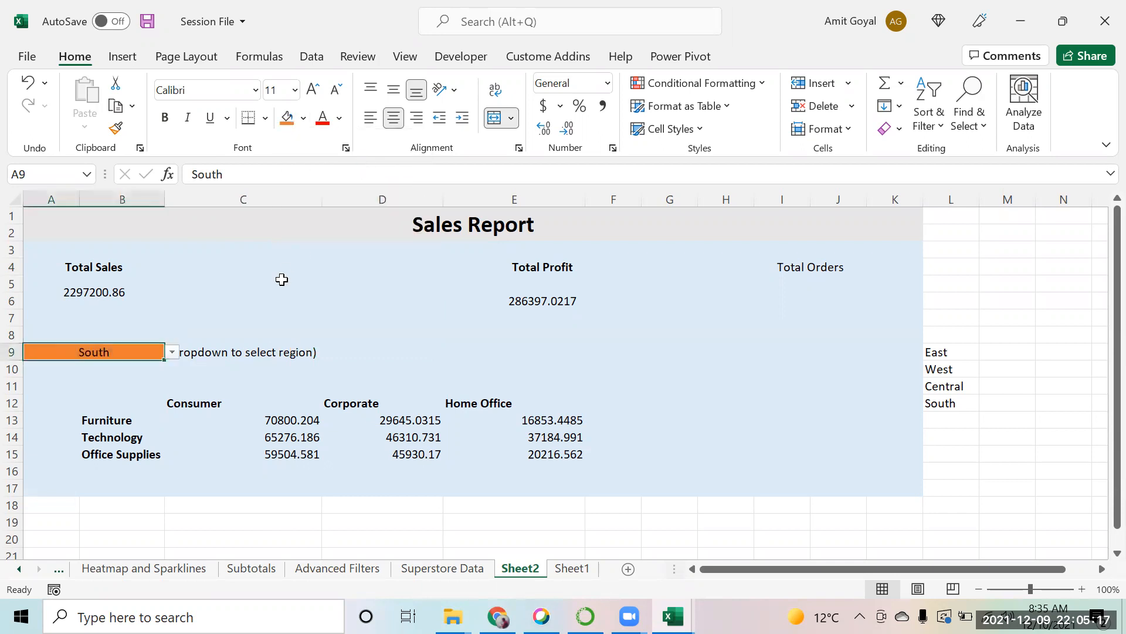
pyautogui.click(282, 280)
# Make the "(Dropdown to select region)" note in C9 bold and italic.
pyautogui.click(240, 350)
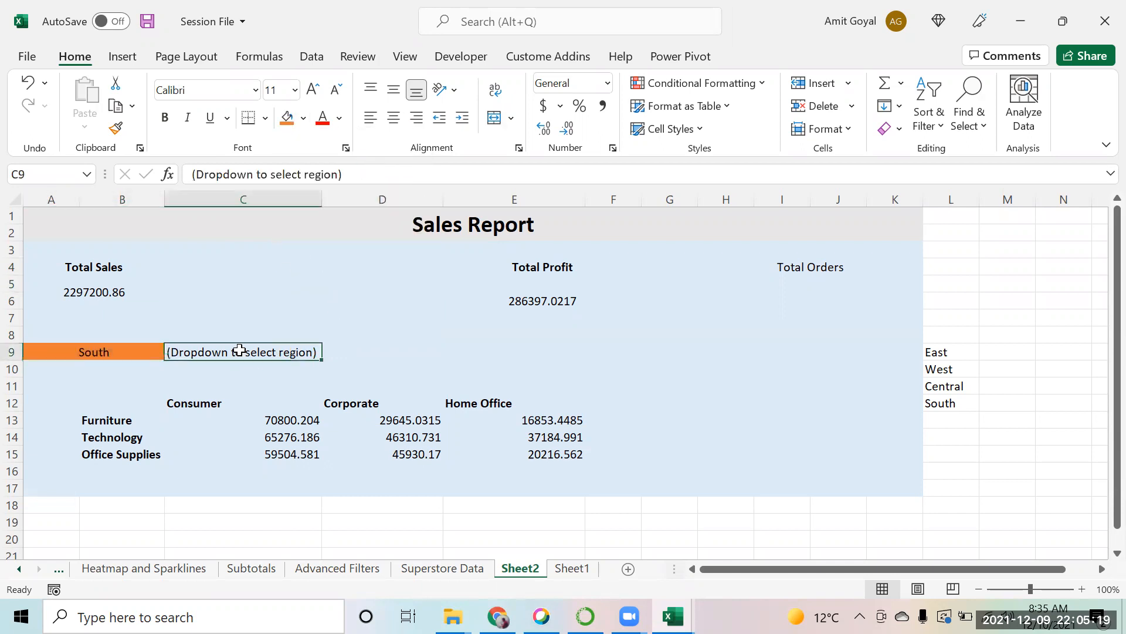
pyautogui.hotkey('ctrl', 'b')
pyautogui.hotkey('ctrl', 'i')
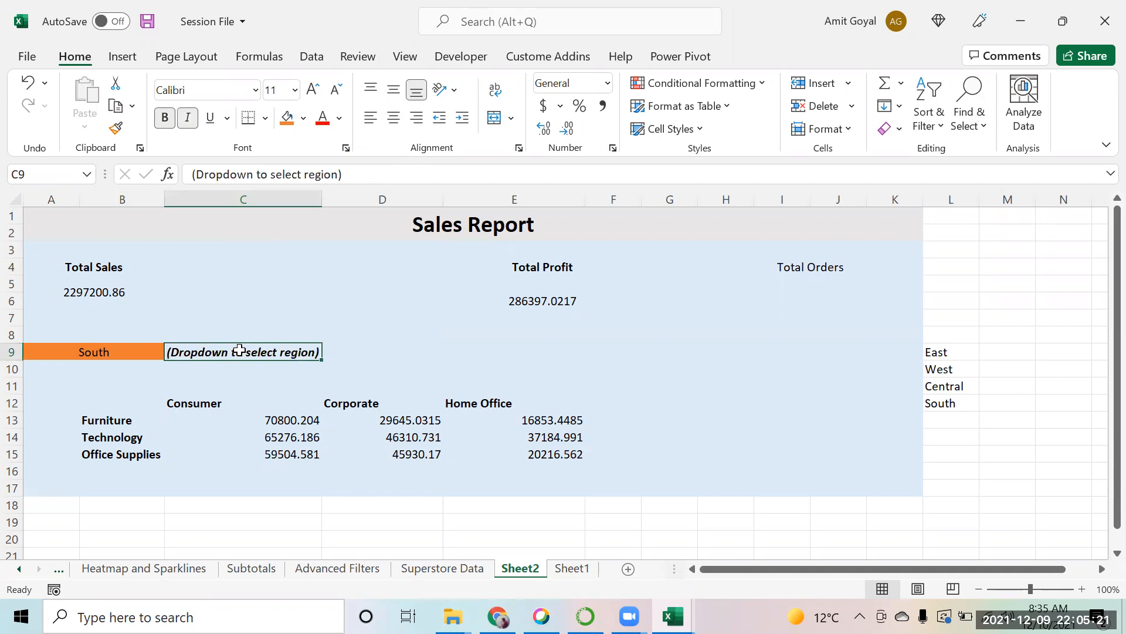
pyautogui.click(359, 372)
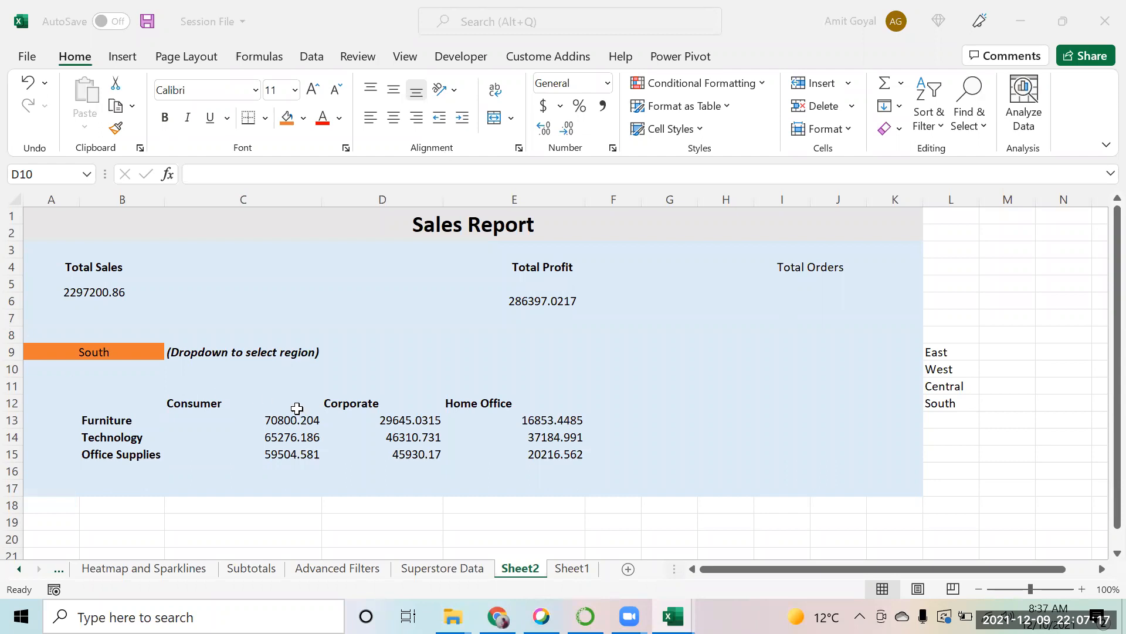
pyautogui.press('Down')
pyautogui.press('Down')
pyautogui.press('Down')
pyautogui.press('Down')
pyautogui.press('Down')
pyautogui.press('Left')
pyautogui.press('Left')
pyautogui.press('Left')
pyautogui.press('Up')
pyautogui.press('Up')
pyautogui.press('Up')
pyautogui.press('Up')
pyautogui.press('Up')
pyautogui.press('Up')
pyautogui.press('Up')
pyautogui.press('Up')
pyautogui.press('Up')
pyautogui.press('Up')
pyautogui.press('Up')
pyautogui.press('Up')
pyautogui.press('Up')
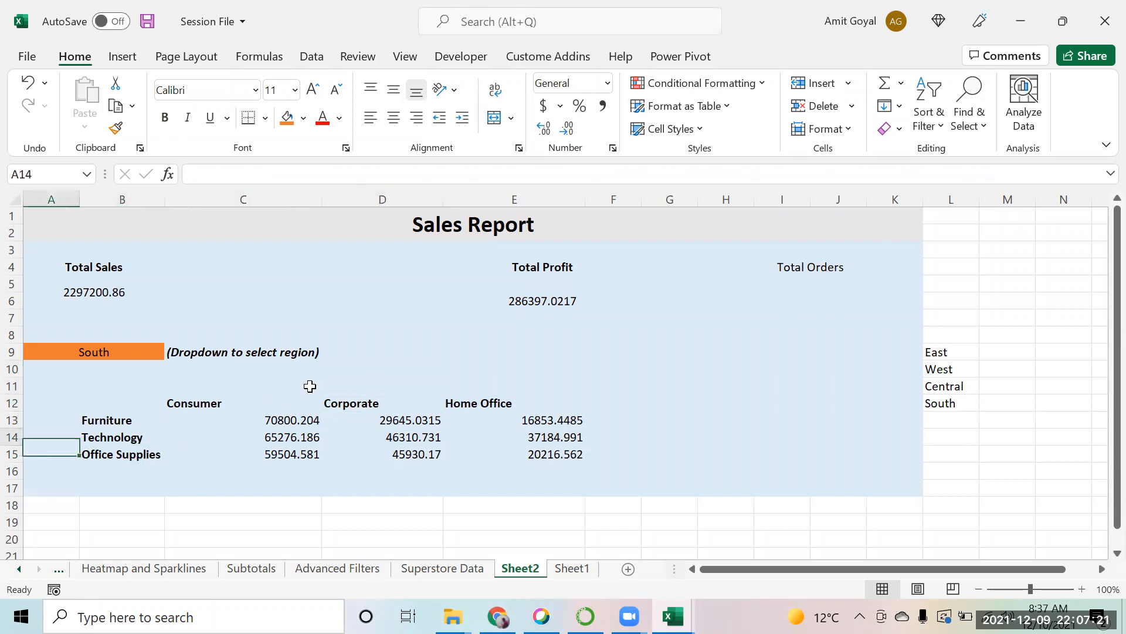
pyautogui.press('Down')
pyautogui.press('Down')
pyautogui.press('Down')
pyautogui.press('Down')
pyautogui.press('Down')
pyautogui.press('Down')
pyautogui.press('Down')
pyautogui.press('Down')
pyautogui.press('Down')
pyautogui.press('Down')
pyautogui.press('Down')
pyautogui.press('Down')
pyautogui.press('Down')
pyautogui.press('Down')
pyautogui.press('Down')
pyautogui.press('Down')
pyautogui.press('Down')
pyautogui.press('Down')
pyautogui.press('Down')
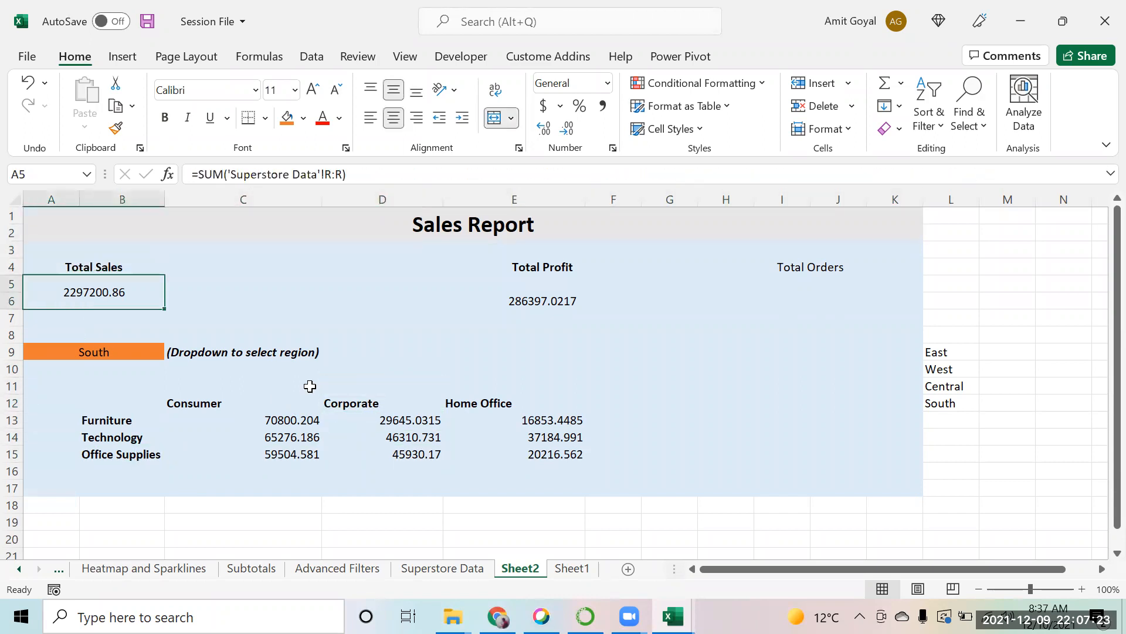
pyautogui.press('Up')
pyautogui.press('Up')
pyautogui.press('Up')
pyautogui.press('Up')
pyautogui.press('Up')
pyautogui.press('Up')
pyautogui.press('Up')
pyautogui.press('Up')
pyautogui.press('Up')
pyautogui.press('Up')
pyautogui.press('Up')
pyautogui.press('Up')
pyautogui.press('Up')
pyautogui.press('Up')
pyautogui.press('Up')
pyautogui.press('Up')
pyautogui.press('Up')
pyautogui.press('Up')
pyautogui.press('Up')
pyautogui.press('Up')
pyautogui.press('Up')
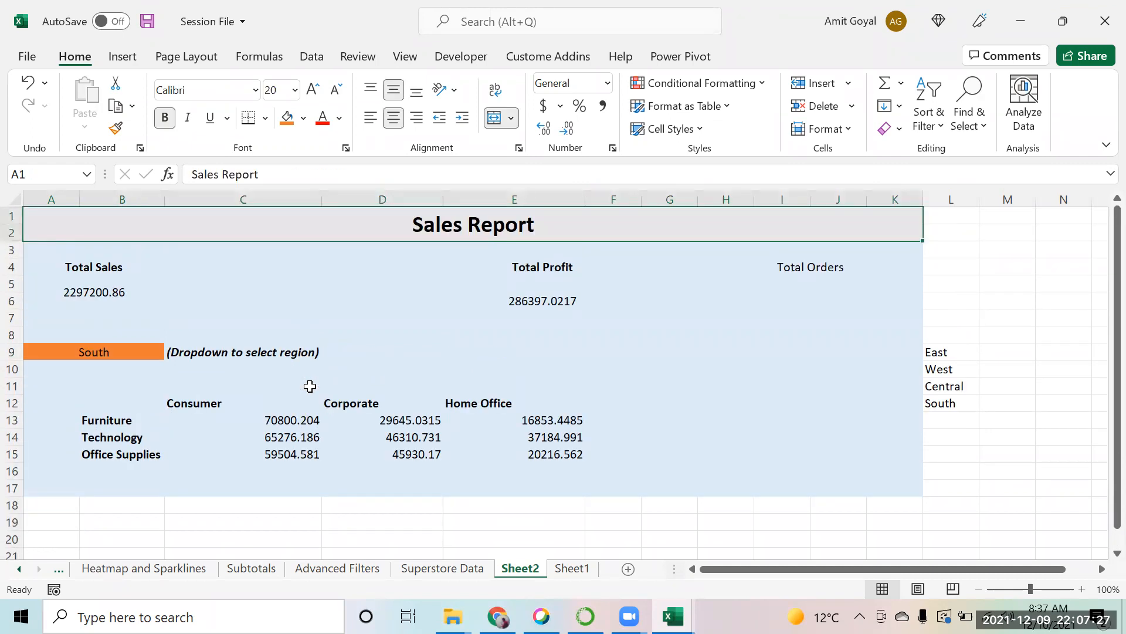
pyautogui.press('Down')
pyautogui.press('Down')
pyautogui.press('Down')
pyautogui.press('Down')
pyautogui.press('Down')
pyautogui.press('Down')
pyautogui.press('Down')
pyautogui.press('Down')
pyautogui.press('Down')
pyautogui.press('Down')
pyautogui.press('Down')
pyautogui.press('Down')
pyautogui.press('Down')
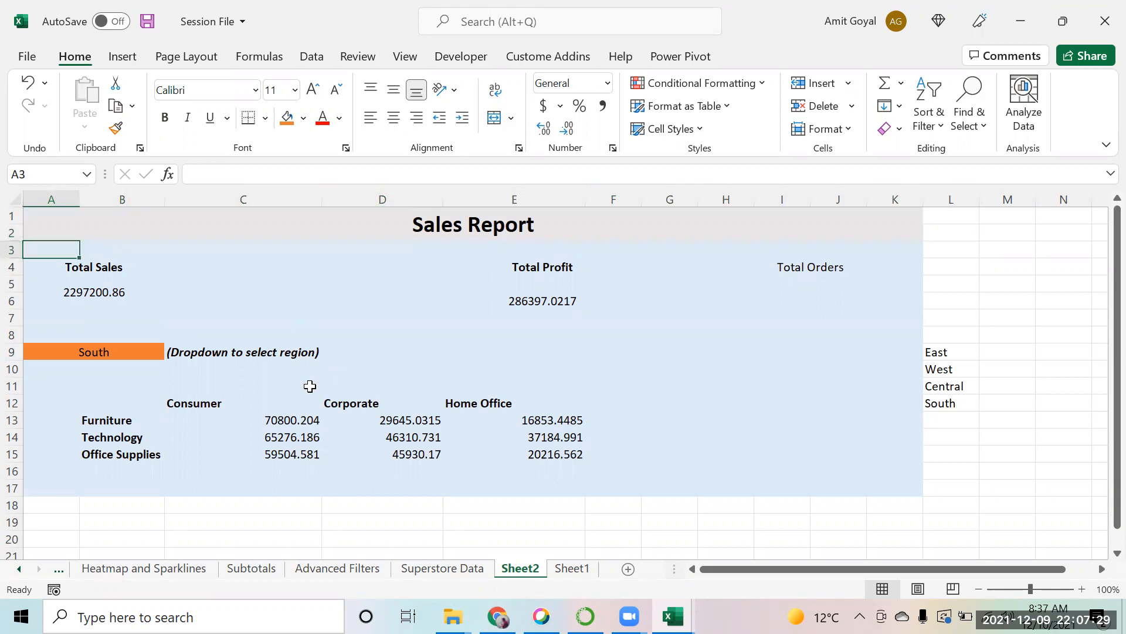
pyautogui.press('Up')
pyautogui.press('Up')
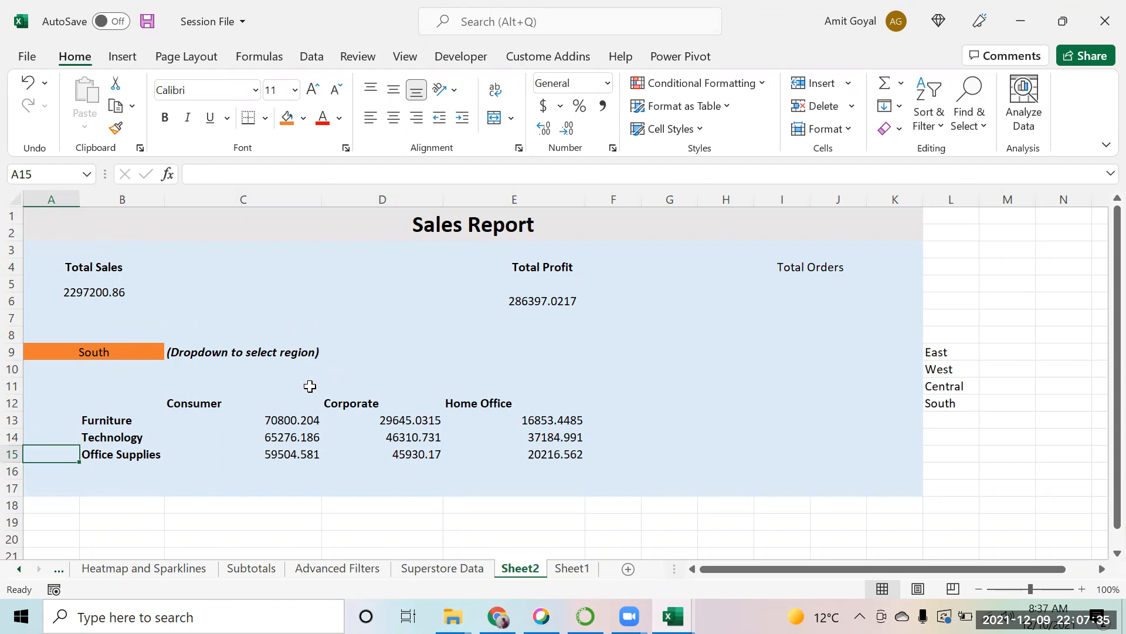
# Switch to Sheet1 with the Data Validation example and select the empty cell F4.
pyautogui.click(582, 565)
pyautogui.click(340, 262)
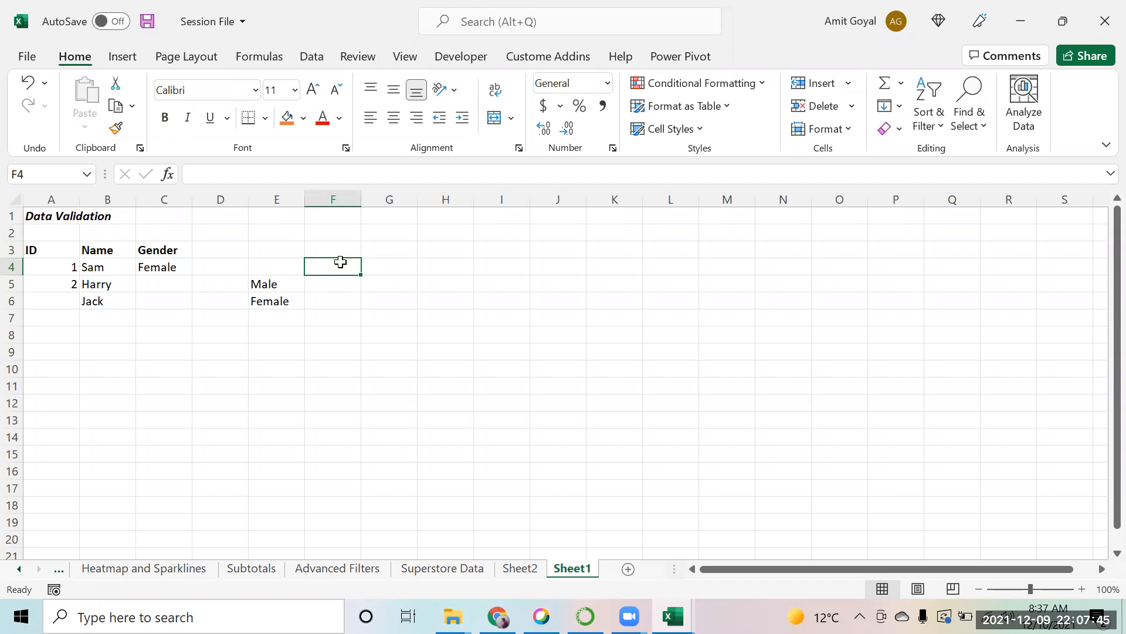
pyautogui.press('Right')
pyautogui.press('Up')
pyautogui.press('Up')
pyautogui.press('Up')
pyautogui.write('Vlookup')
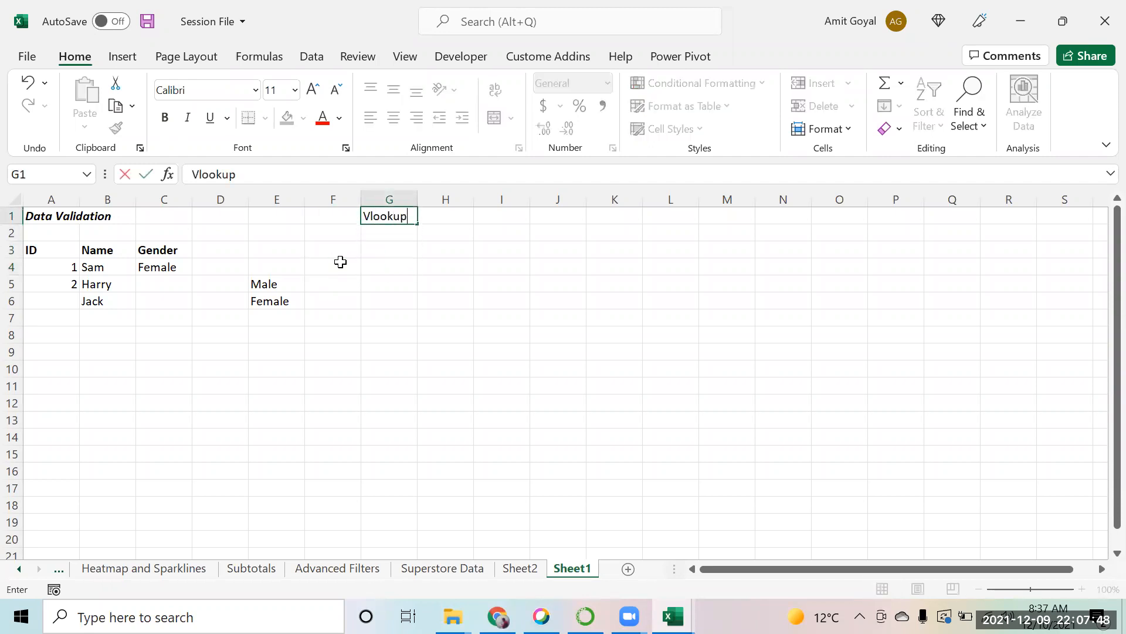
pyautogui.press('Return')
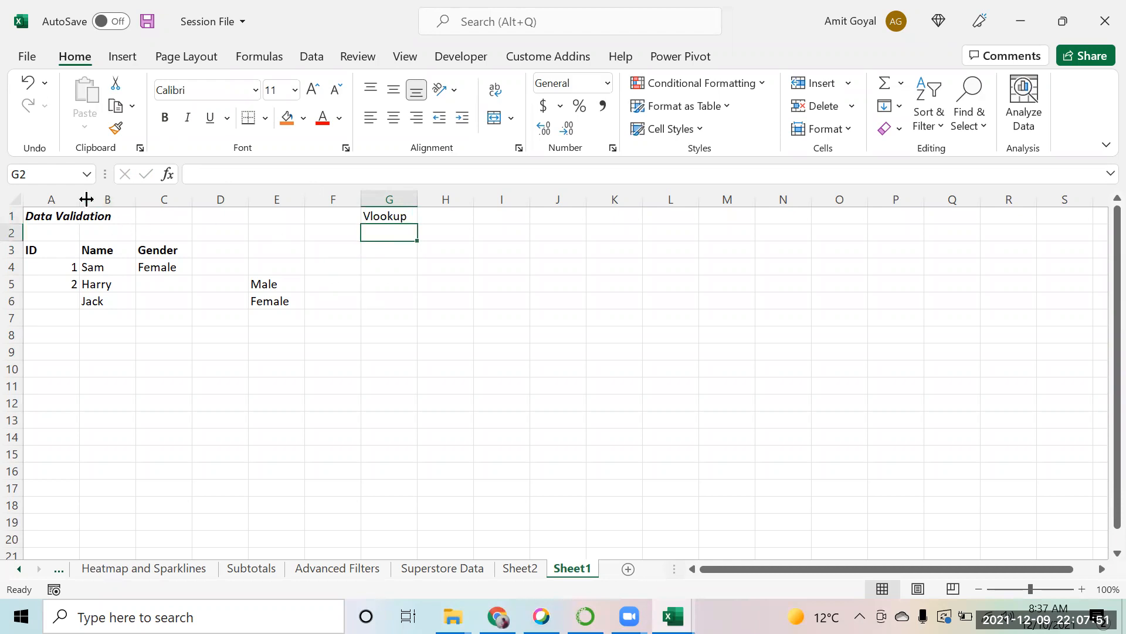
pyautogui.click(391, 215)
pyautogui.press('Delete')
pyautogui.press('Down')
pyautogui.press('Down')
pyautogui.press('Down')
pyautogui.press('Down')
pyautogui.press('Down')
pyautogui.press('Down')
pyautogui.press('Down')
pyautogui.press('Down')
pyautogui.press('Down')
pyautogui.press('Down')
pyautogui.press('Down')
pyautogui.press('Down')
pyautogui.press('Down')
pyautogui.press('Down')
pyautogui.press('Left')
pyautogui.press('Left')
pyautogui.press('Up')
pyautogui.press('Up')
pyautogui.press('Up')
pyautogui.press('Up')
pyautogui.press('Up')
pyautogui.press('Up')
pyautogui.press('Up')
pyautogui.press('Up')
pyautogui.press('Up')
pyautogui.press('Up')
pyautogui.press('Up')
pyautogui.press('Up')
pyautogui.press('Up')
pyautogui.press('Up')
pyautogui.press('Down')
pyautogui.press('Down')
pyautogui.press('Down')
# Enter the headers First Name in I1 and Last Name in J1.
pyautogui.press('Right')
pyautogui.press('Right')
pyautogui.press('Right')
pyautogui.press('Right')
pyautogui.press('Up')
pyautogui.press('Up')
pyautogui.press('Up')
pyautogui.write('Name')
pyautogui.press('Return')
pyautogui.press('Up')
pyautogui.press('Right')
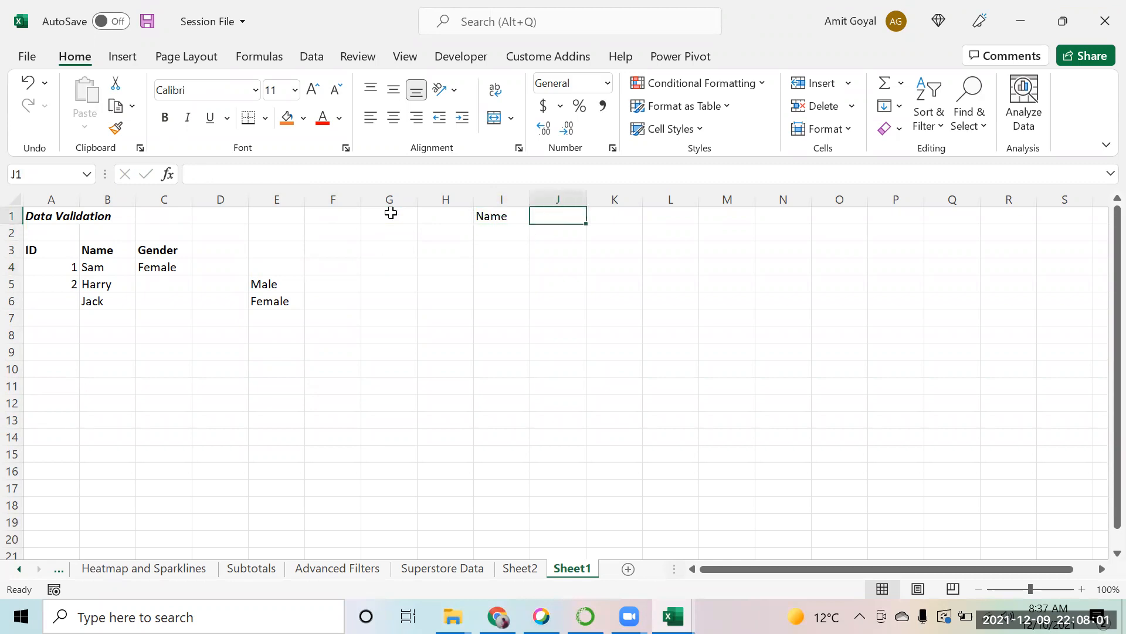
pyautogui.press('Left')
pyautogui.write('First Name')
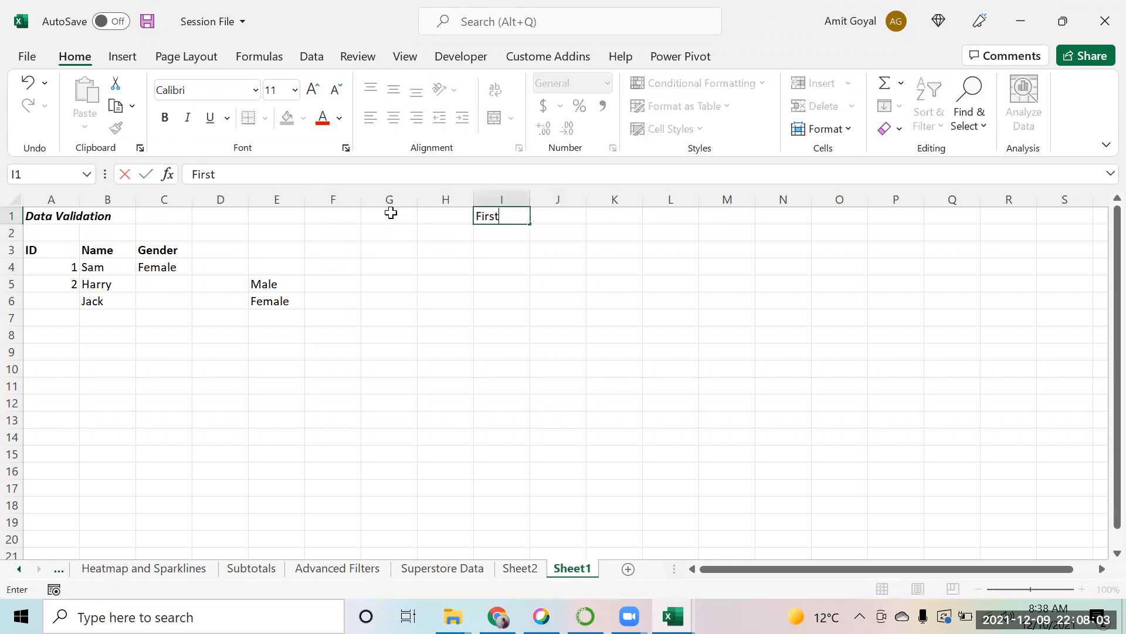
pyautogui.press('Return')
pyautogui.press('Up')
pyautogui.press('Right')
pyautogui.write('Last Name')
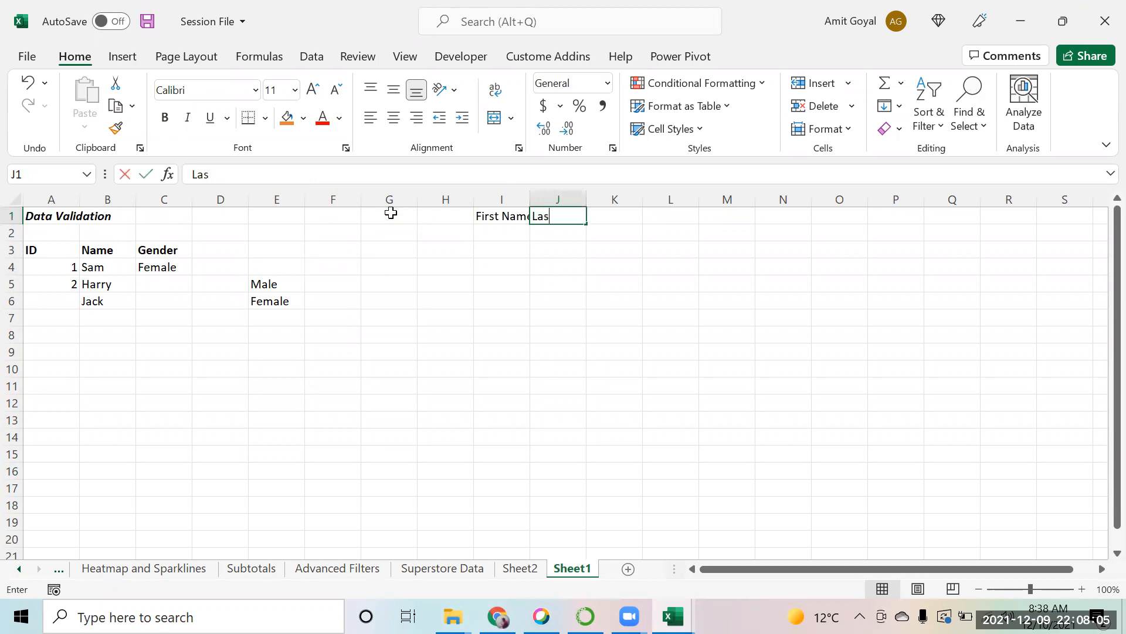
pyautogui.press('Return')
pyautogui.press('Left')
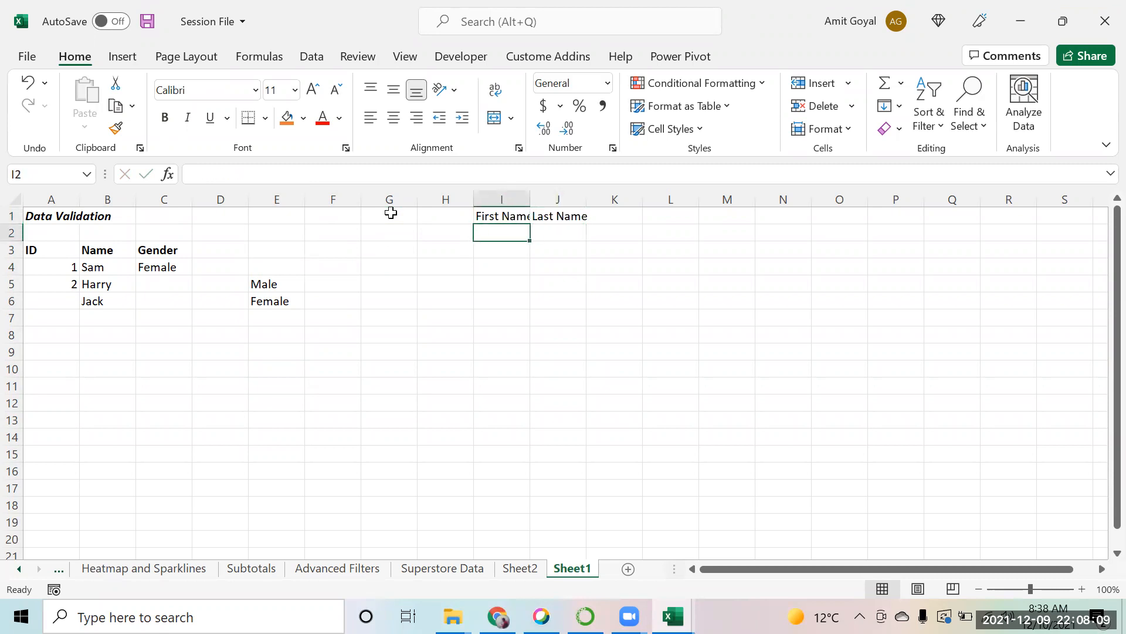
# Enter the first sample person's first name in I2 and last name in J2.
pyautogui.write('Sam\\')
pyautogui.press('Tab')
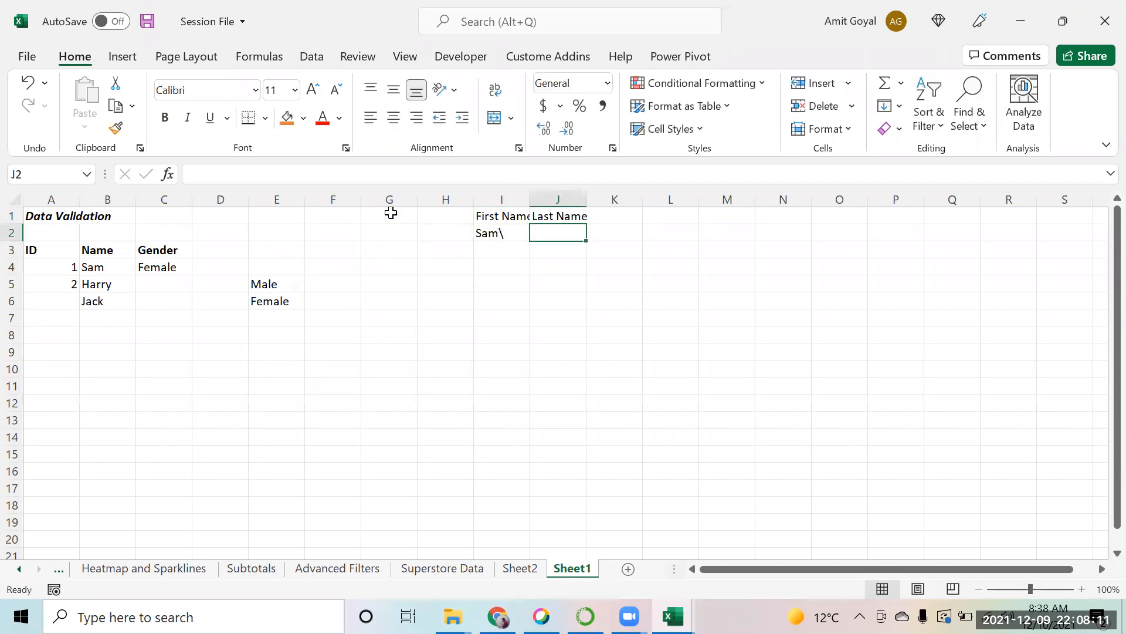
pyautogui.press('Left')
pyautogui.write('Sam')
pyautogui.press('Tab')
pyautogui.write('Re')
pyautogui.press('BackSpace')
pyautogui.press('BackSpace')
pyautogui.write('V')
pyautogui.press('BackSpace')
pyautogui.write('Cook')
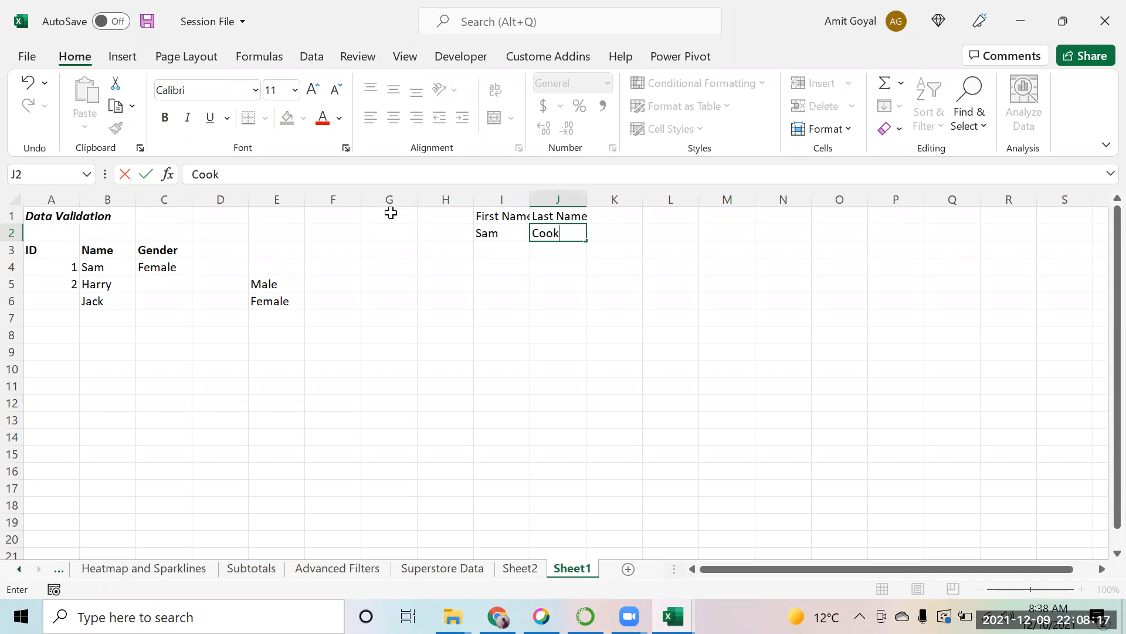
pyautogui.press('Return')
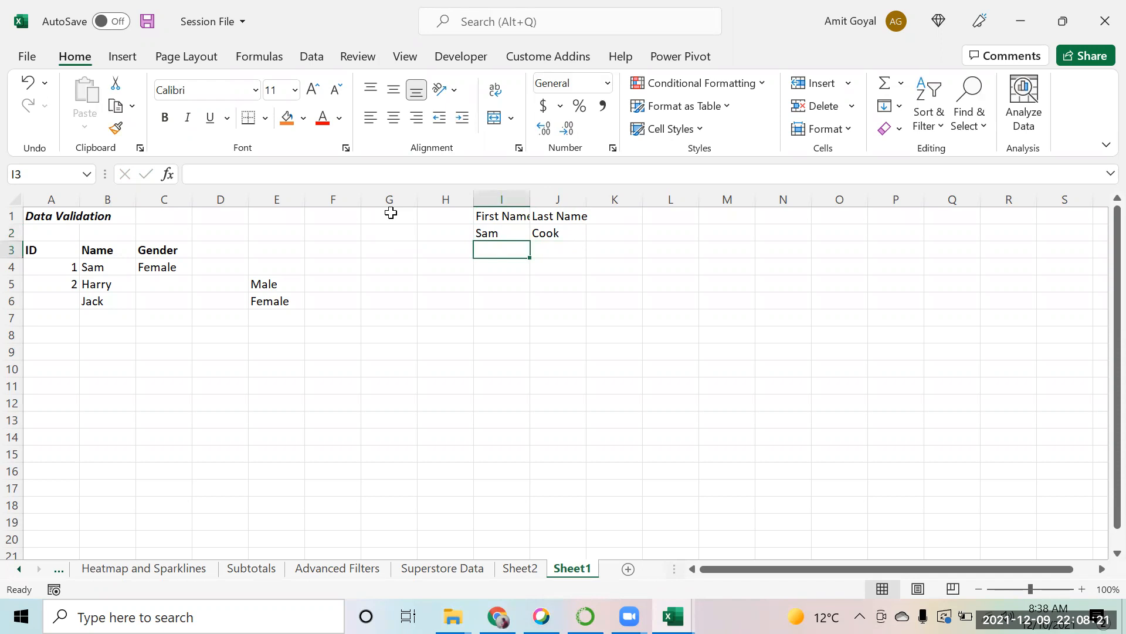
# Enter the second sample person's first name in I3 and last name in J3.
pyautogui.write('David')
pyautogui.press('Tab')
pyautogui.write('Reynolds')
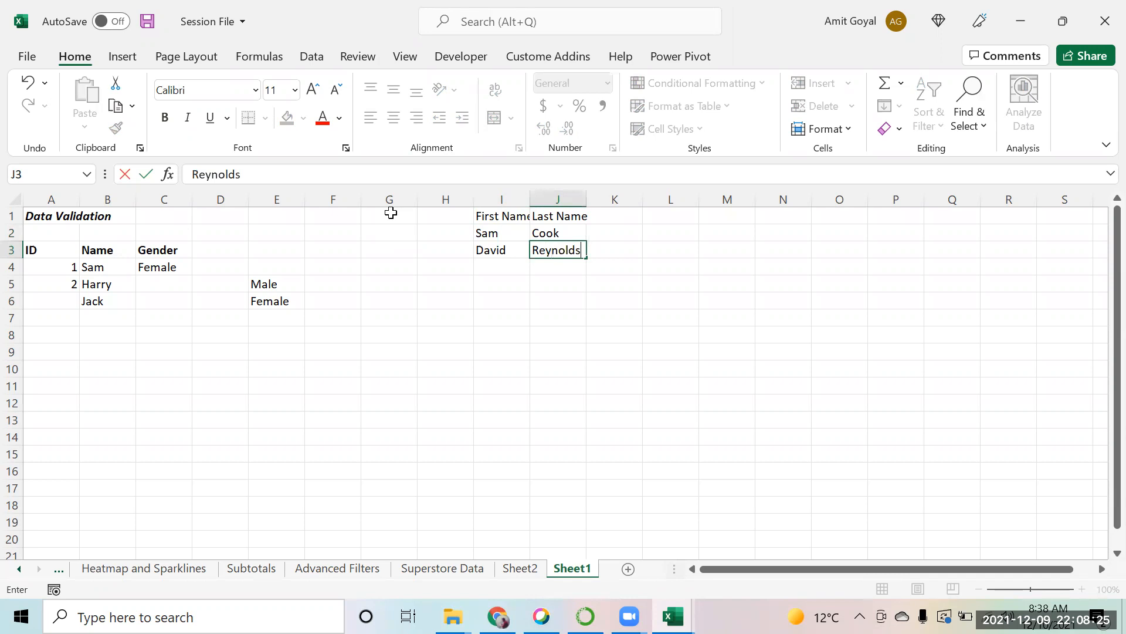
pyautogui.press('Return')
# Widen columns I and J so the First Name and Last Name headers fit.
pyautogui.press('Up')
pyautogui.press('Up')
pyautogui.press('Up')
pyautogui.press('Left')
pyautogui.moveTo(530, 199); pyautogui.dragTo(536, 199)
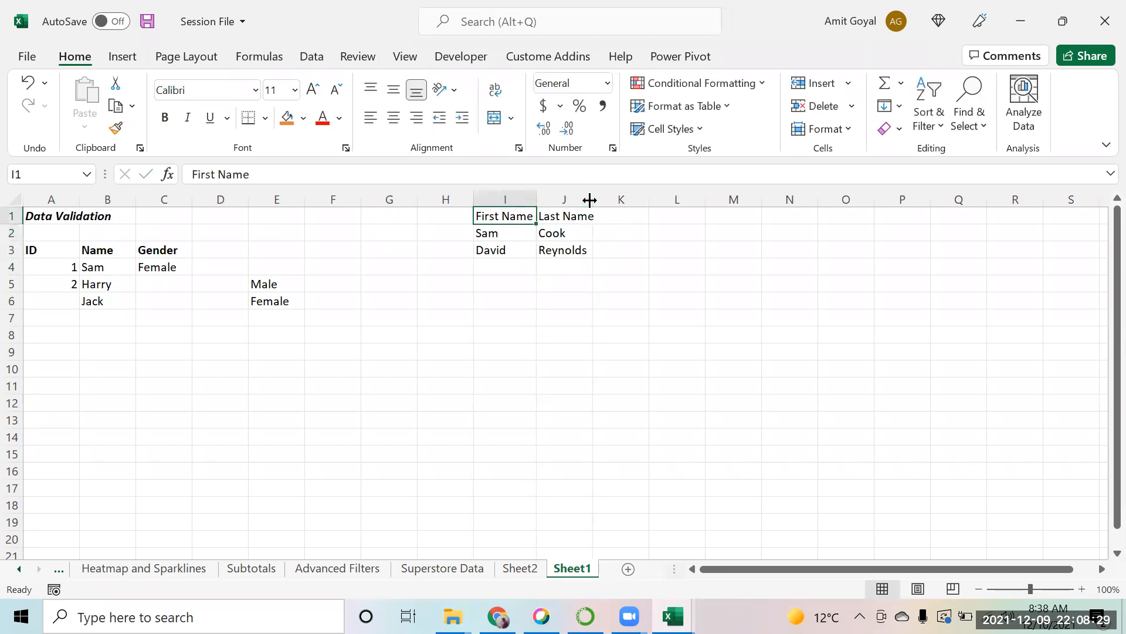
pyautogui.doubleClick(590, 199)
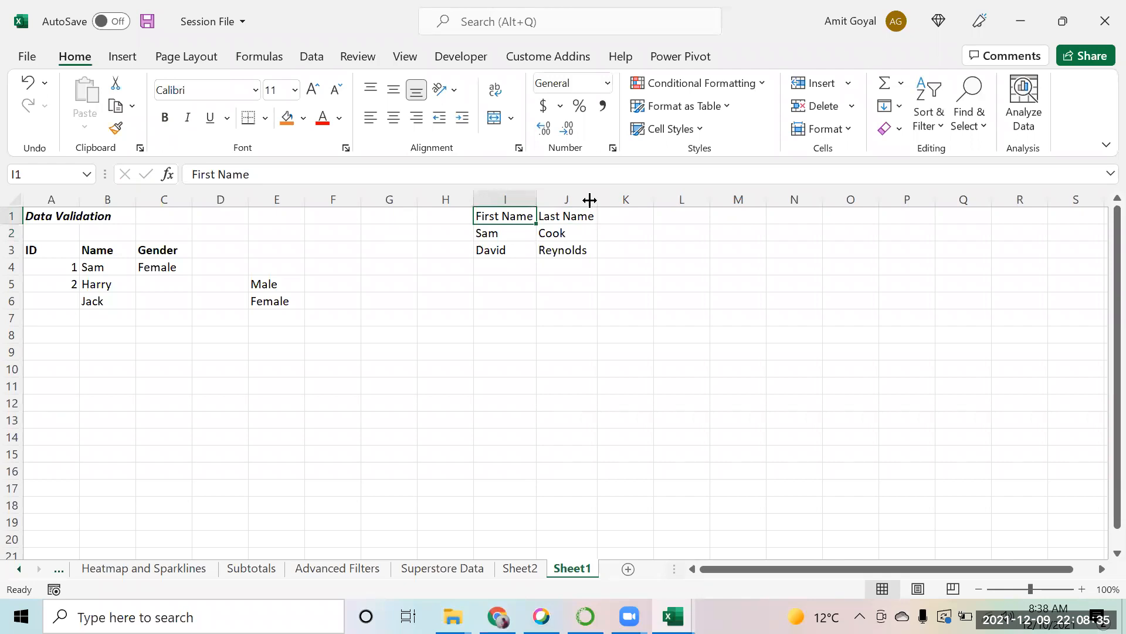
# Enter the header Full Name in K1.
pyautogui.press('Right')
pyautogui.press('Right')
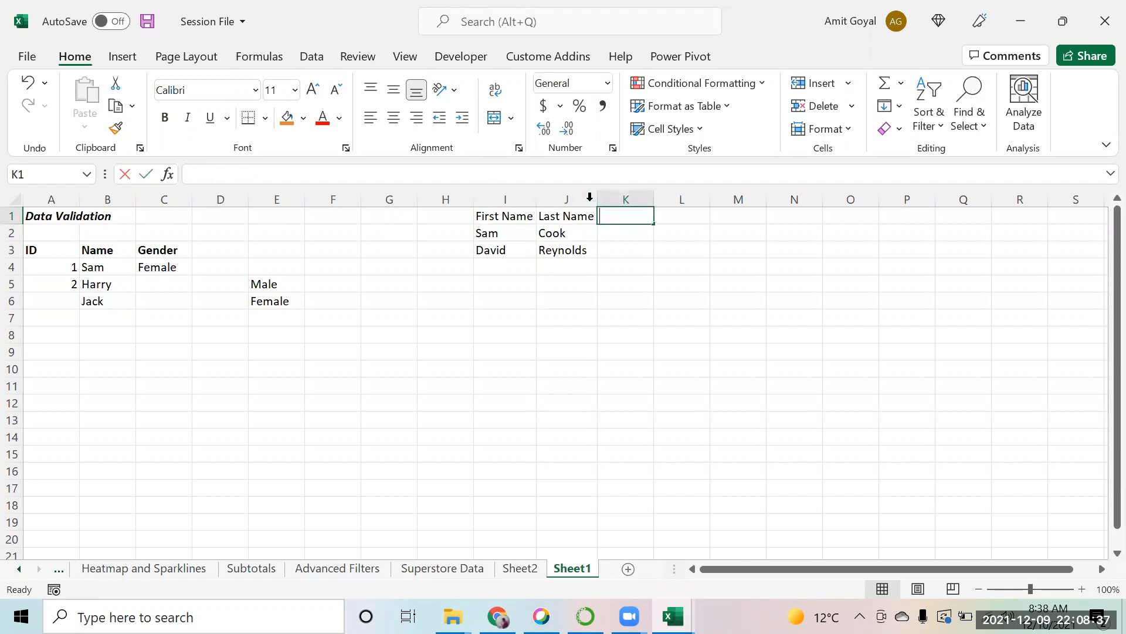
pyautogui.write('Full Name')
pyautogui.press('Return')
pyautogui.press('Left')
pyautogui.press('Right')
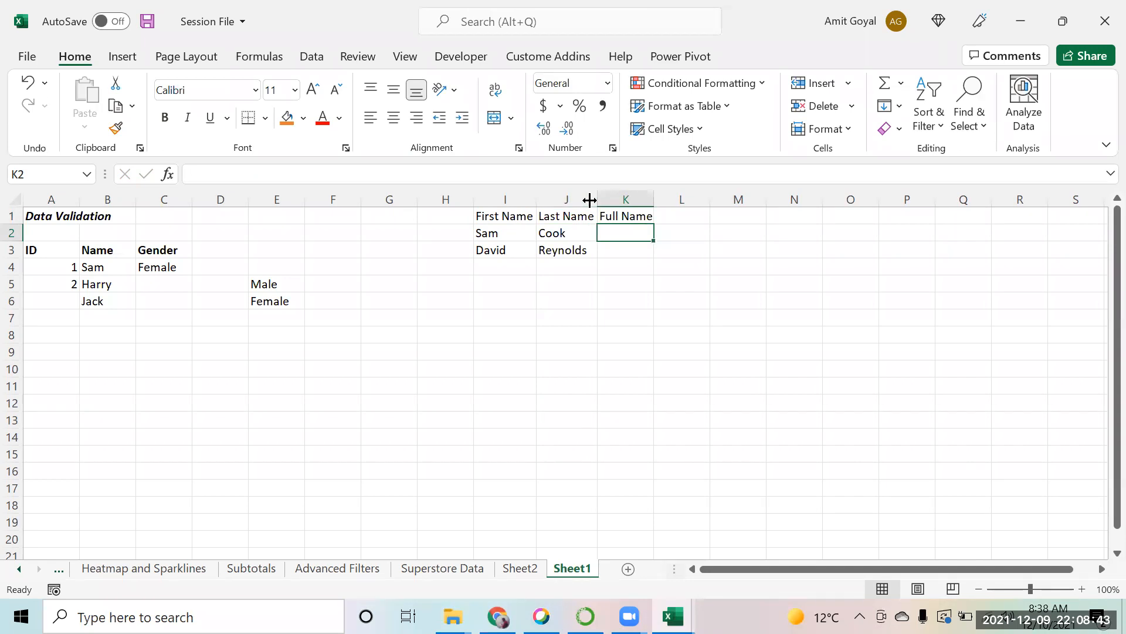
# Join the first and last name in K2 with the formula =I2&J2.
pyautogui.write('=')
pyautogui.press('Left')
pyautogui.press('Left')
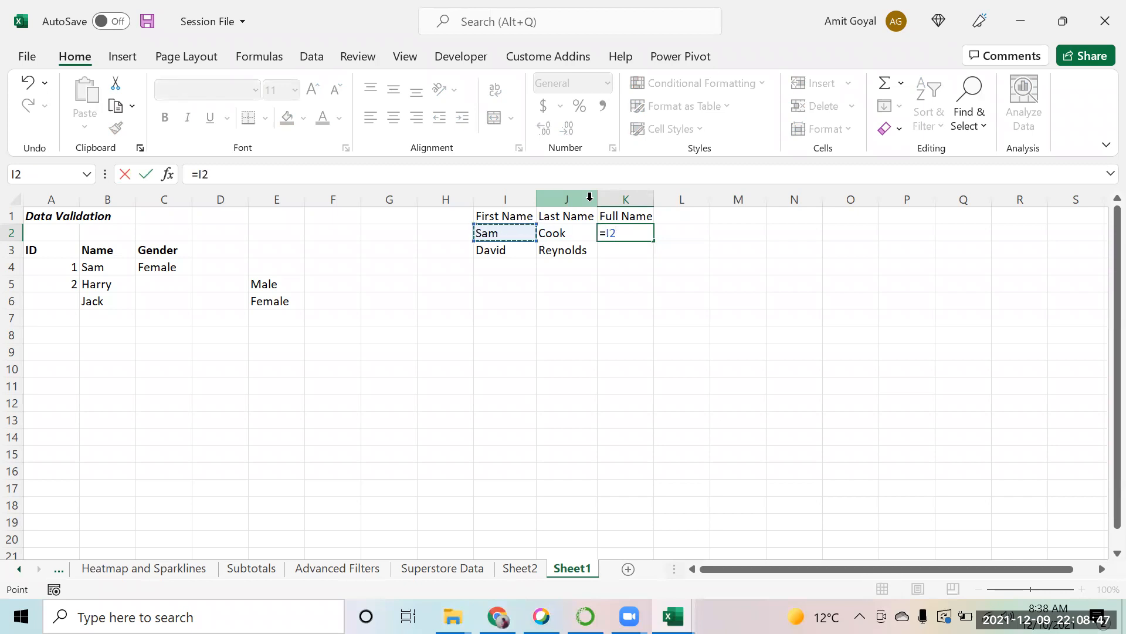
pyautogui.write('&')
pyautogui.press('Left')
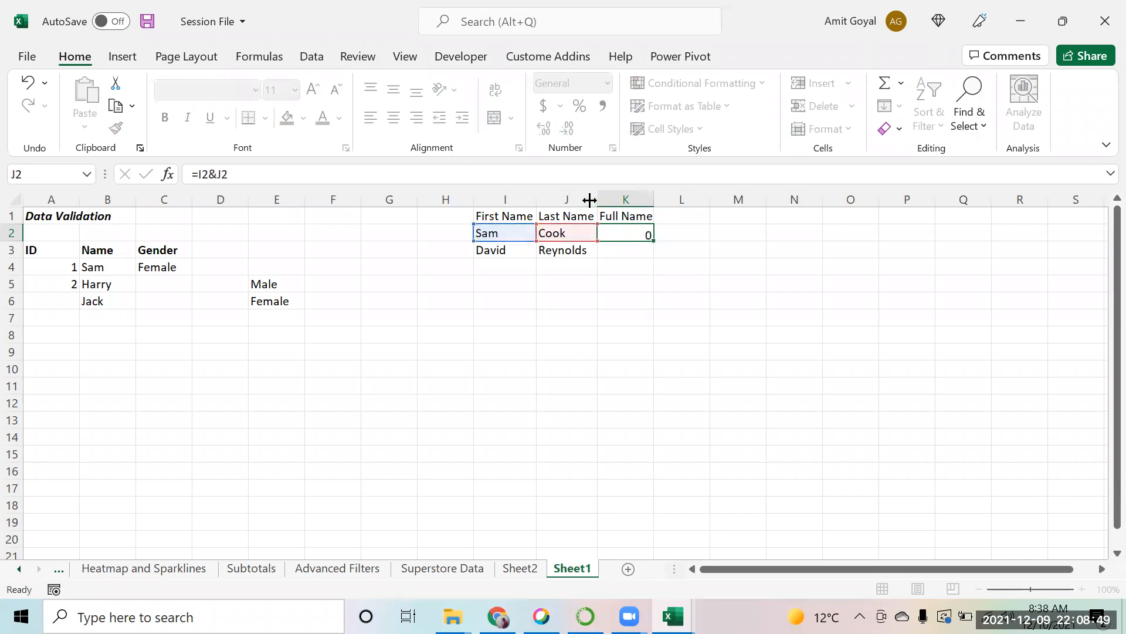
pyautogui.press('Return')
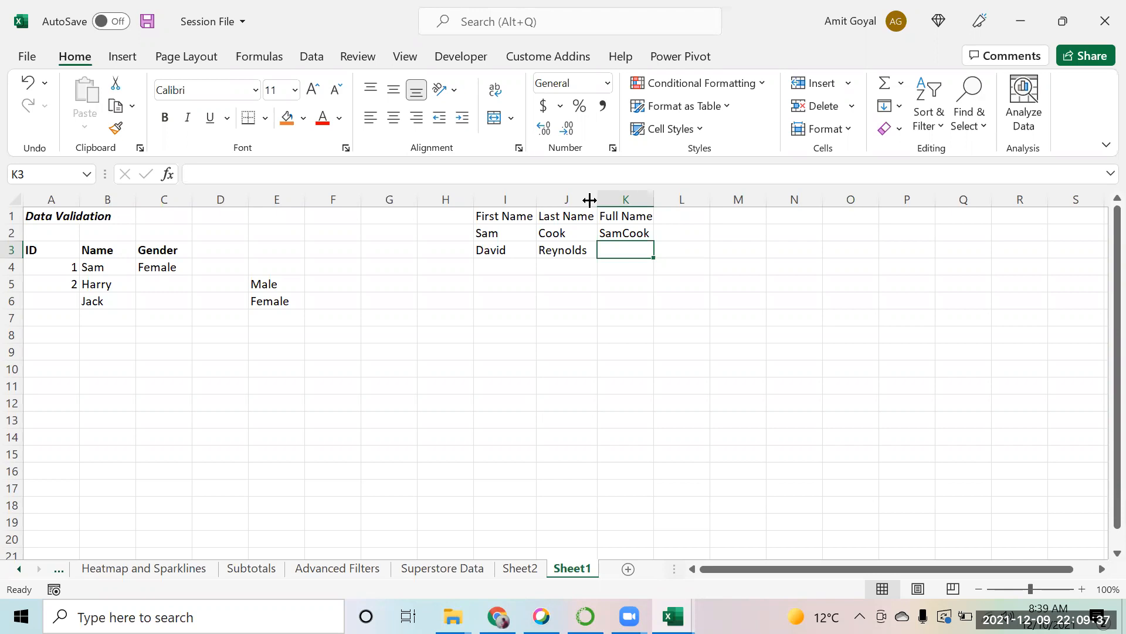
pyautogui.press('Up')
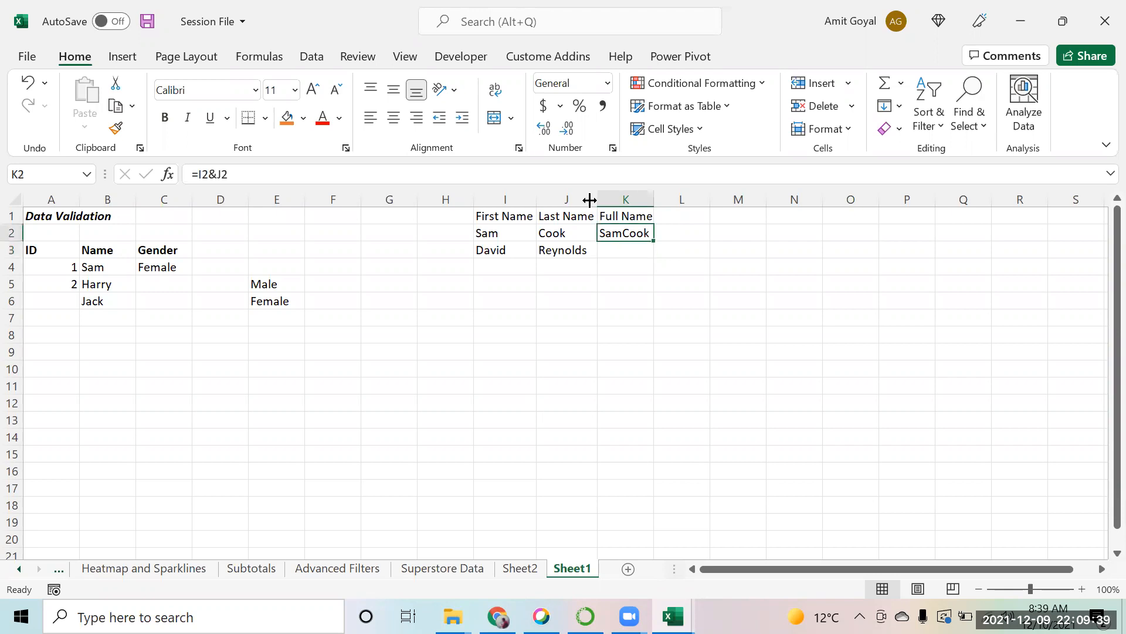
# Widen column K and replace the K2 formula with =I2&" "&J2 to put a space between the names.
pyautogui.moveTo(655, 200); pyautogui.dragTo(706, 200)
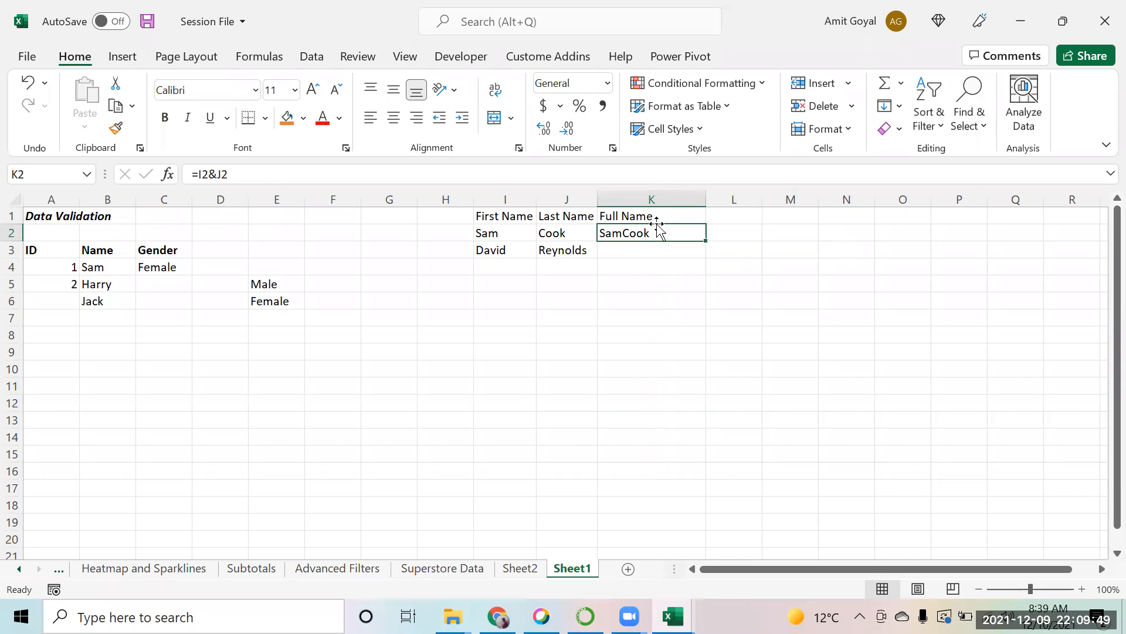
pyautogui.press('Delete')
pyautogui.write('=')
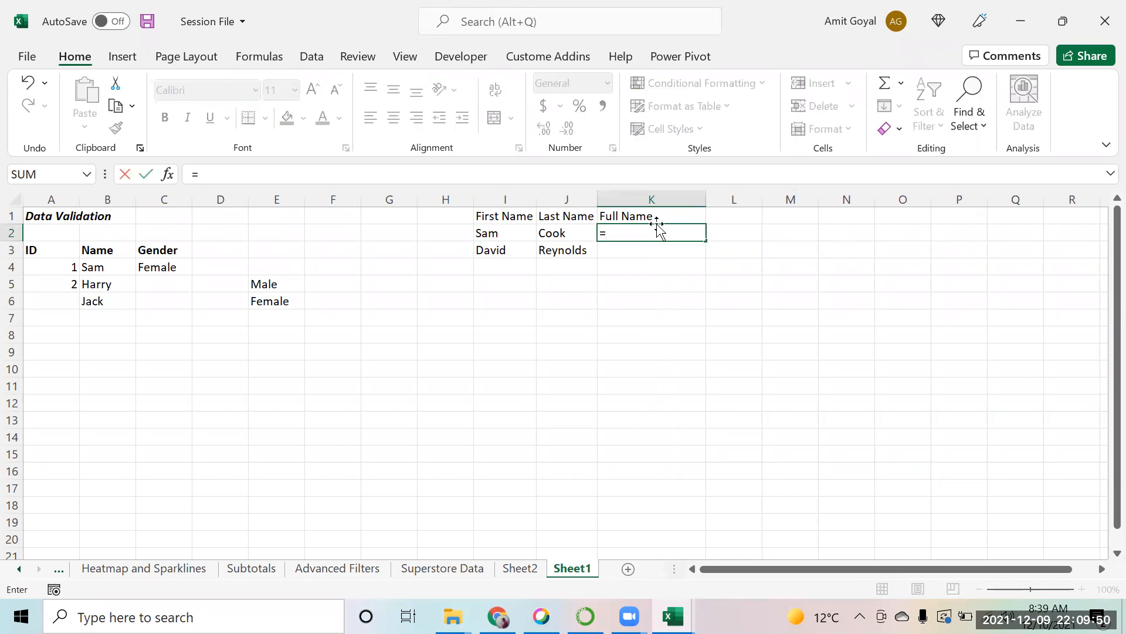
pyautogui.click(519, 236)
pyautogui.write('&')
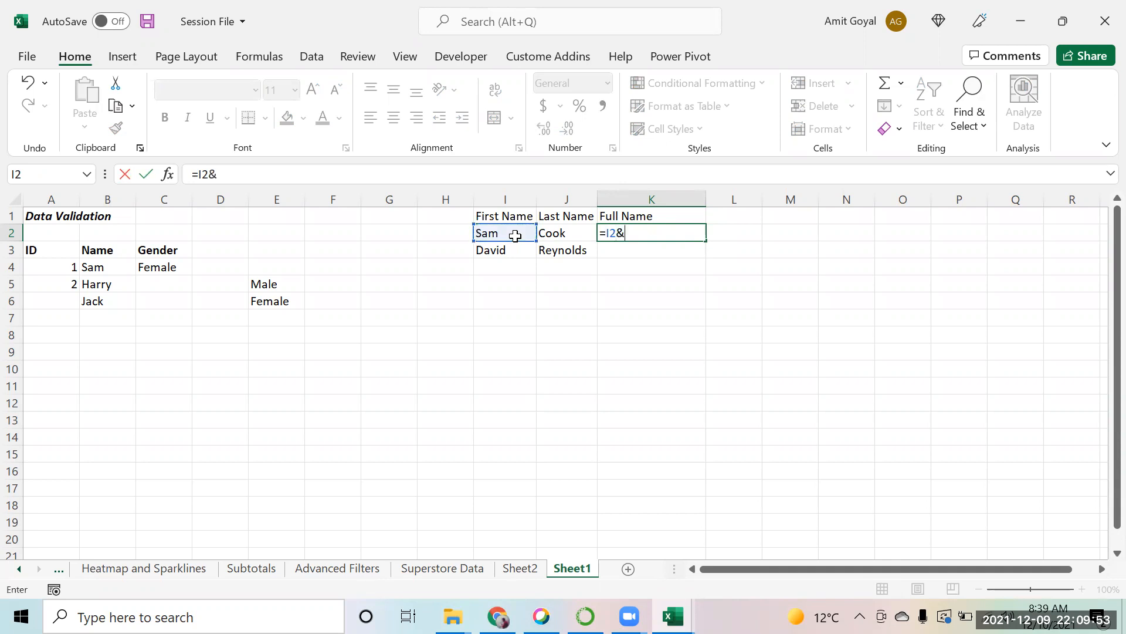
pyautogui.write('" "&')
pyautogui.click(559, 233)
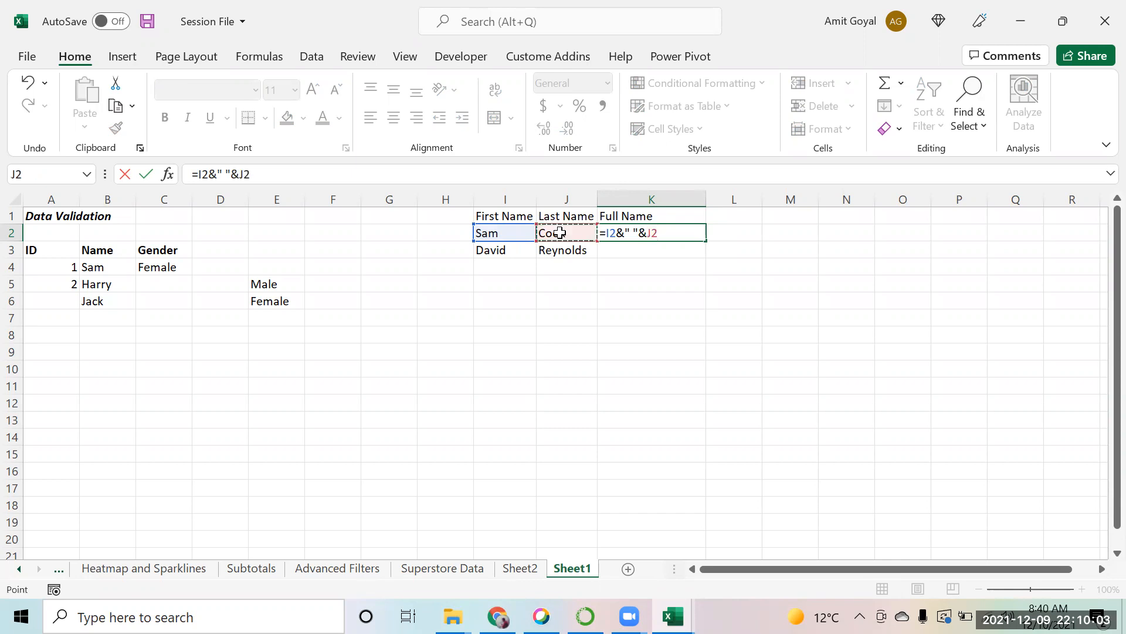
pyautogui.press('Return')
# Fill the full-name formula from K2 down to K3.
pyautogui.press('Up')
pyautogui.hotkey('shift', 'Down')
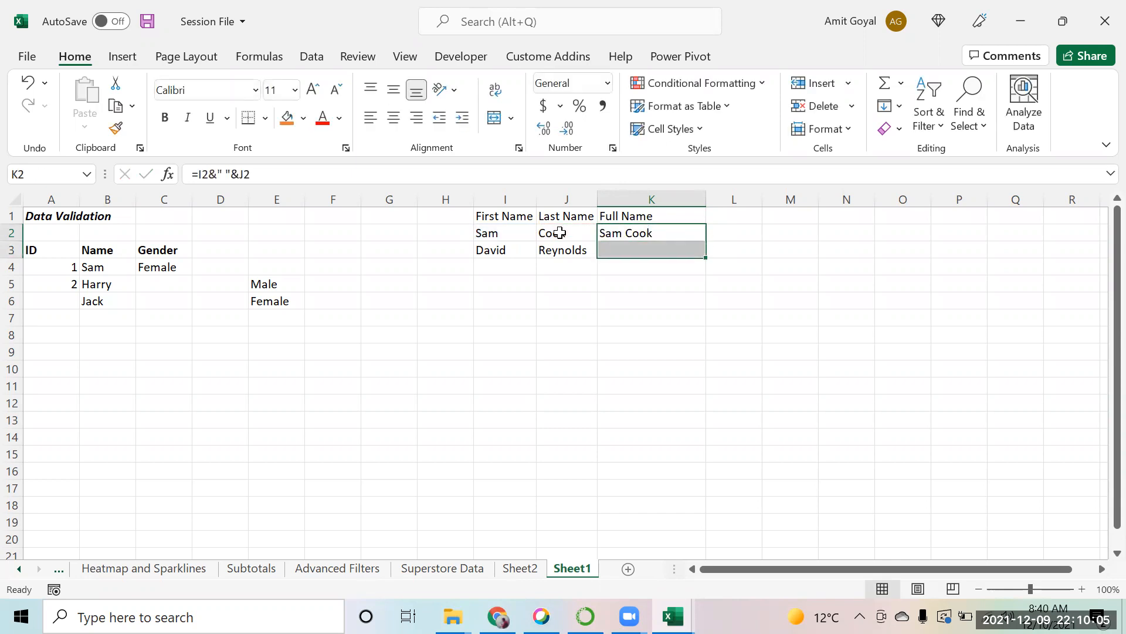
pyautogui.hotkey('ctrl', 'd')
pyautogui.press('Down')
pyautogui.press('Up')
pyautogui.press('Up')
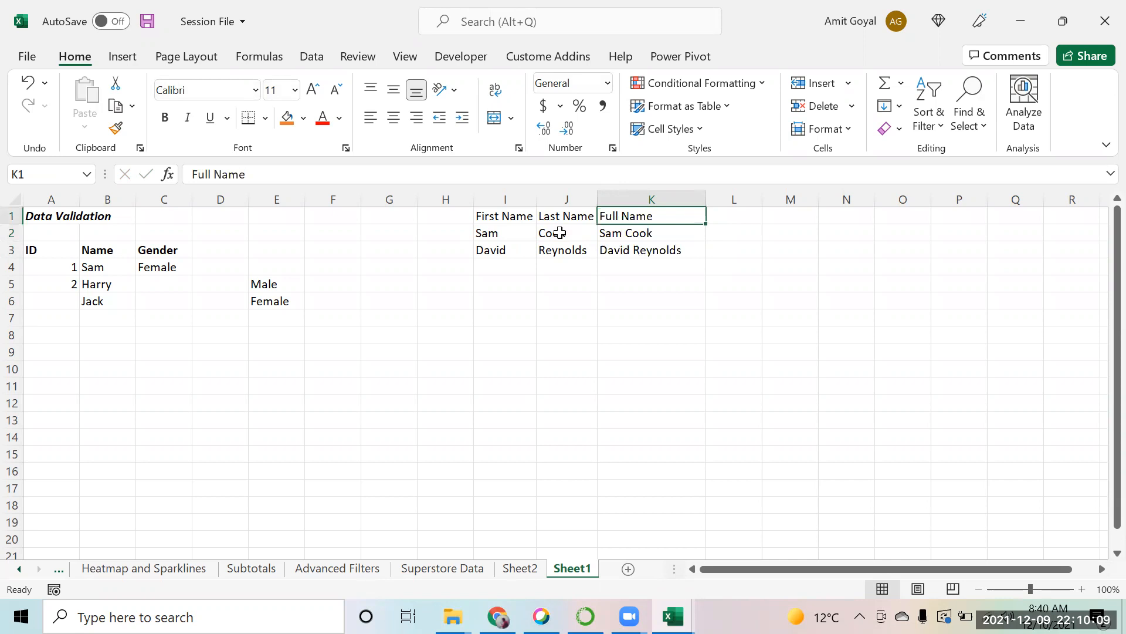
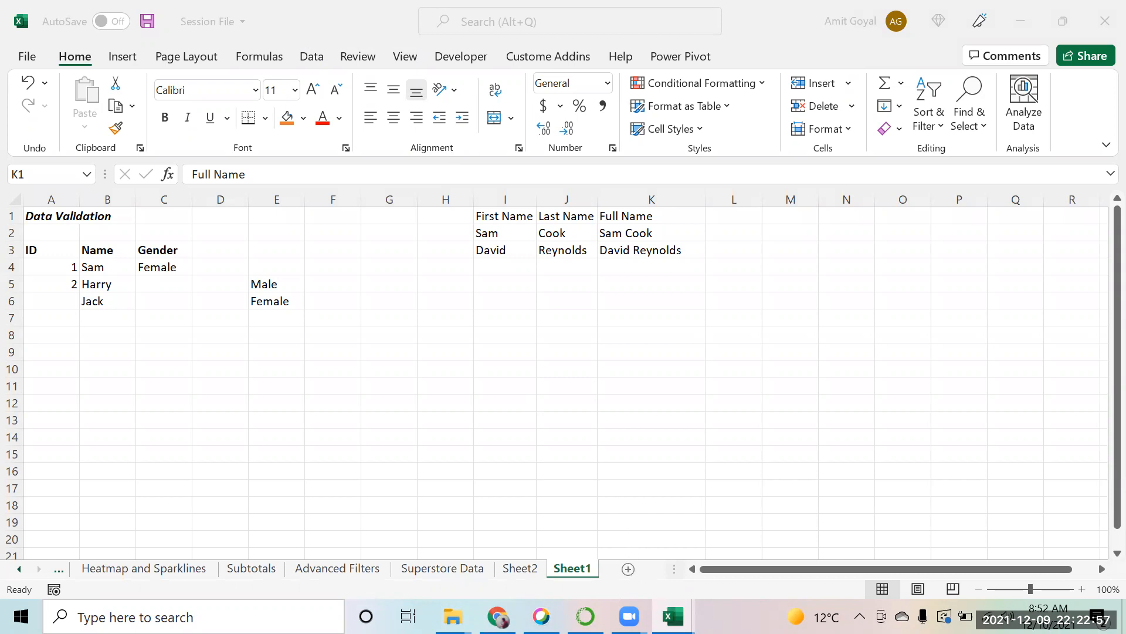
# Switch to the Level 1 (MIS Test Paper) workbook and open sheet 01.
pyautogui.moveTo(673, 617)
pyautogui.click(892, 534)
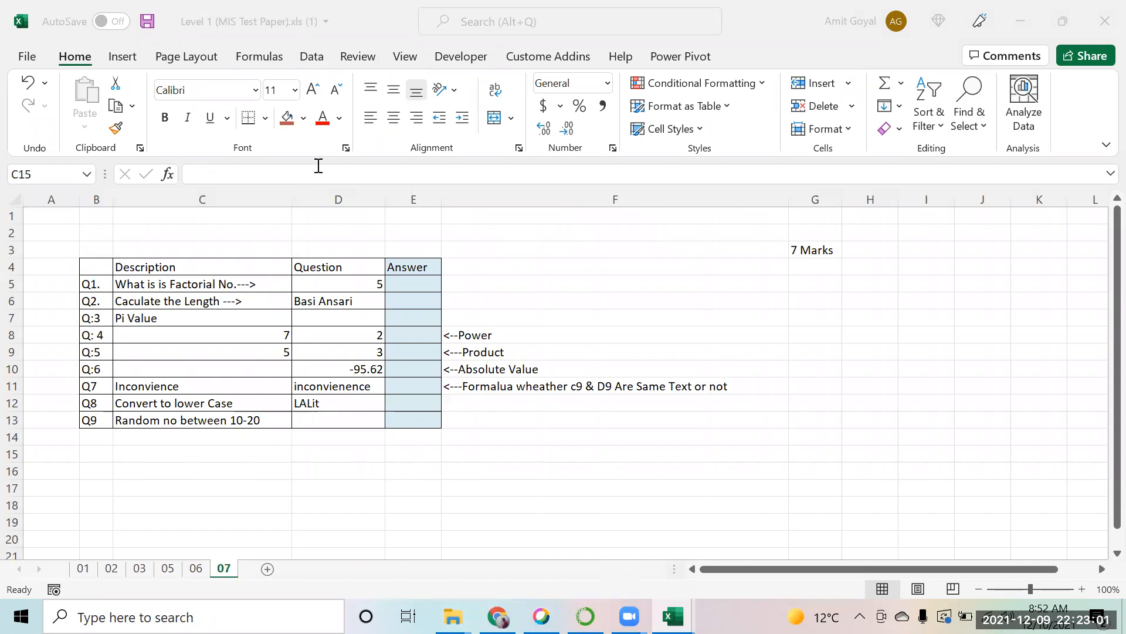
pyautogui.click(87, 572)
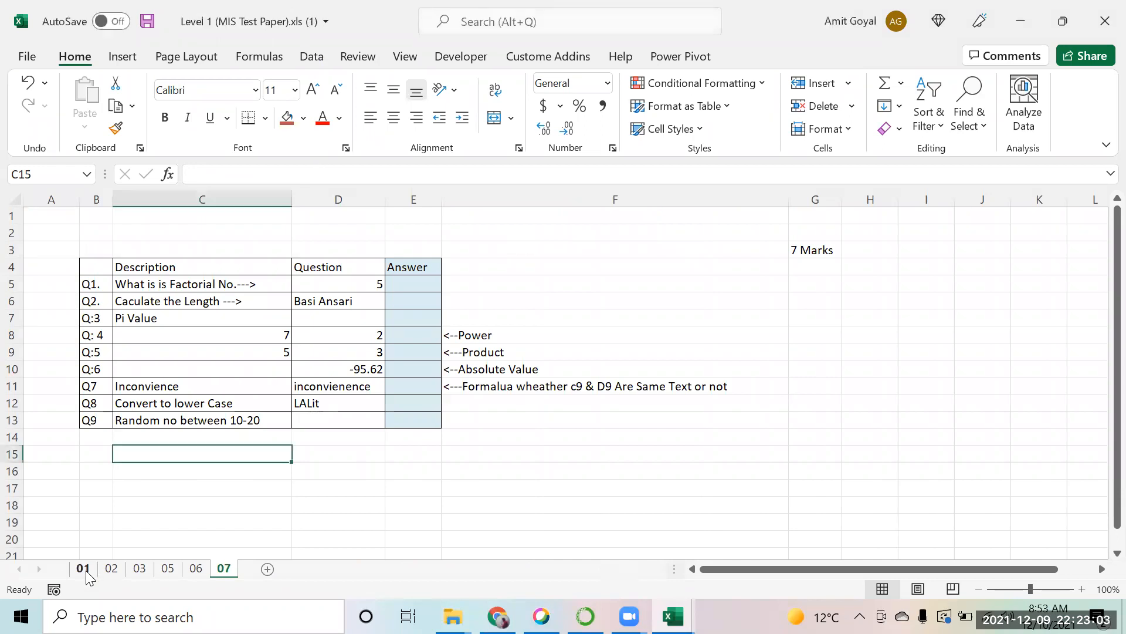
pyautogui.click(86, 576)
pyautogui.click(214, 429)
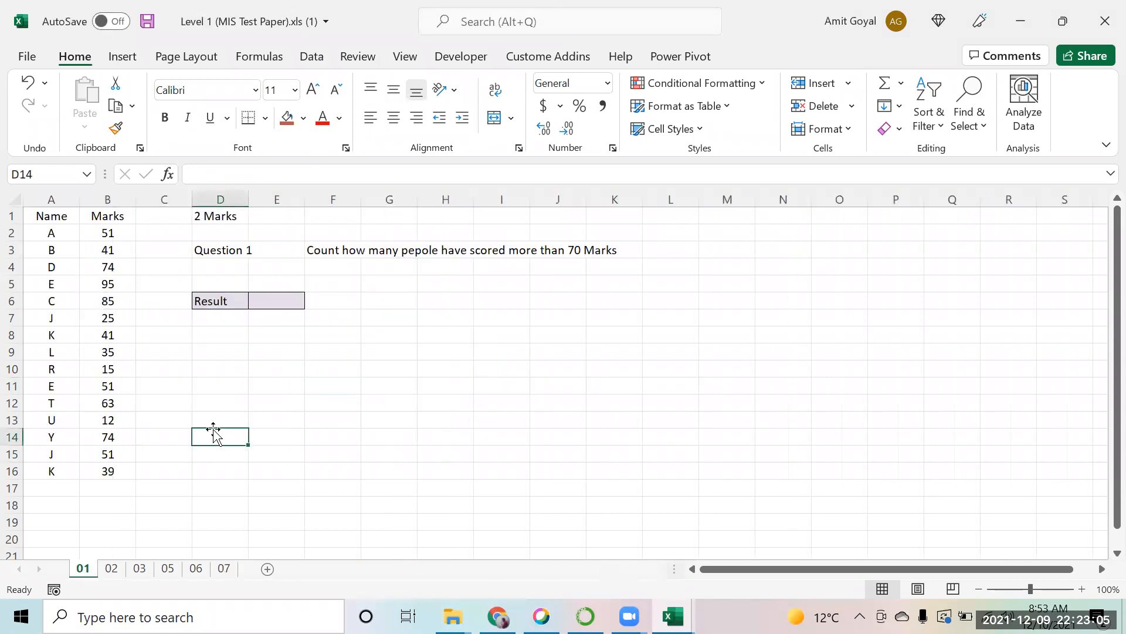
# Examine Question 1 and its Result row on sheet 01.
pyautogui.press('Up')
pyautogui.press('Up')
pyautogui.press('Up')
pyautogui.press('Up')
pyautogui.press('Up')
pyautogui.press('Up')
pyautogui.press('Up')
pyautogui.press('Up')
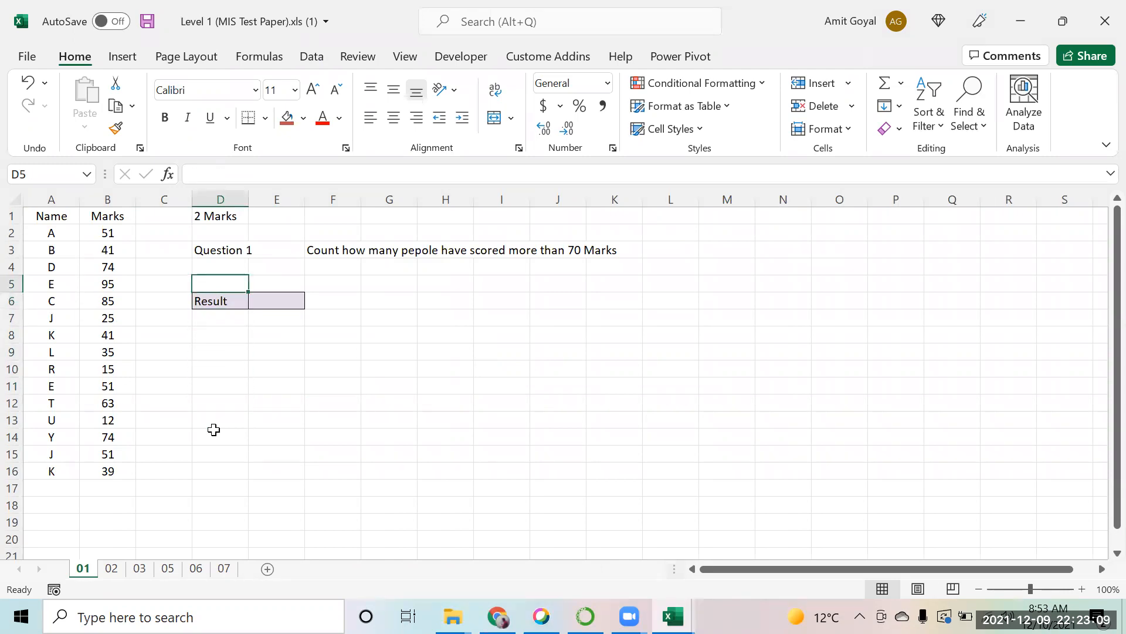
pyautogui.press('Up')
pyautogui.press('Up')
pyautogui.hotkey('ctrl', 'Down')
pyautogui.press('Up')
pyautogui.press('Up')
pyautogui.press('Up')
pyautogui.press('Down')
pyautogui.press('Down')
pyautogui.press('Down')
# Count the people scoring more than 70 marks by entering =COUNTIF(B2:B16,">70") in result cell E6.
pyautogui.press('Right')
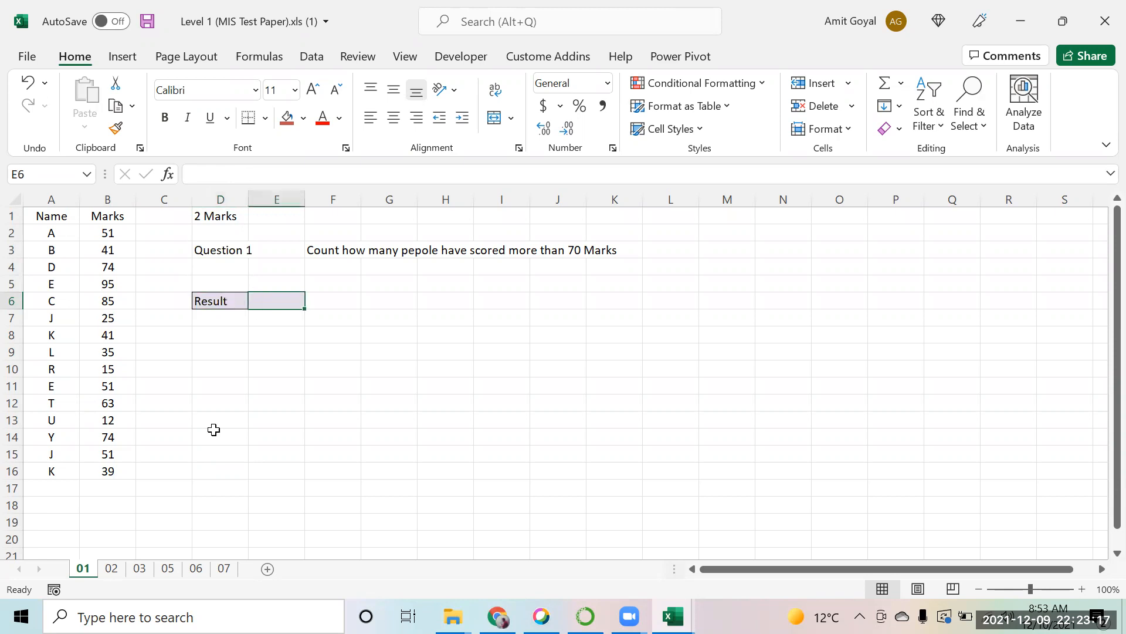
pyautogui.write('=count')
pyautogui.press('Tab')
pyautogui.press('BackSpace')
pyautogui.write('if')
pyautogui.press('Tab')
pyautogui.click(104, 235)
pyautogui.moveTo(105, 256); pyautogui.dragTo(110, 464)
pyautogui.write(',')
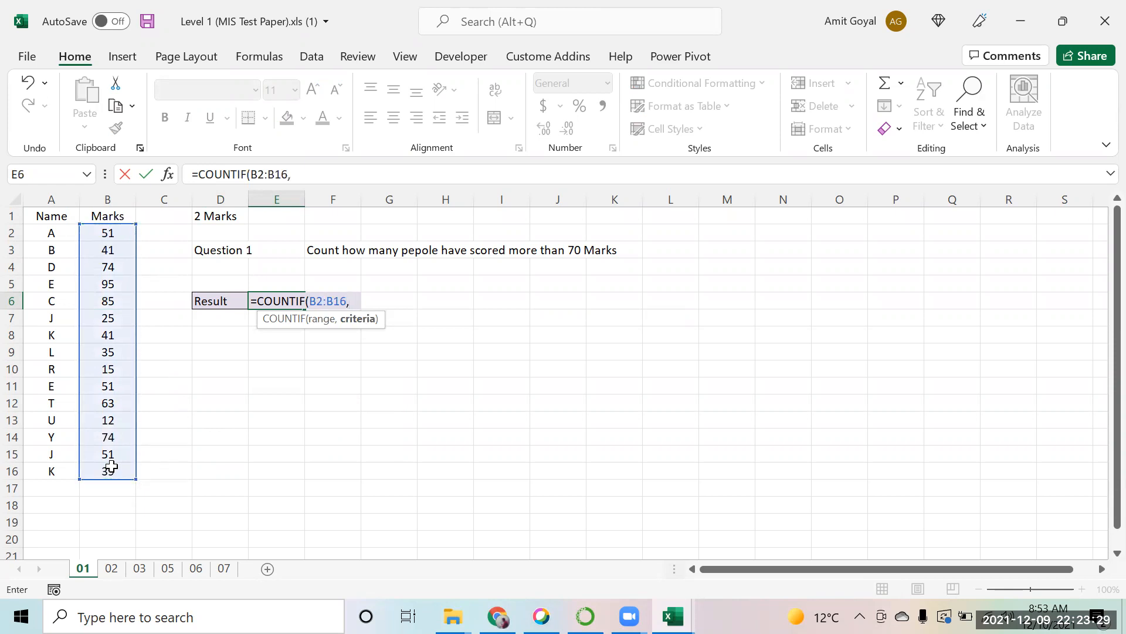
pyautogui.write('">')
pyautogui.write('")')
pyautogui.press('Return')
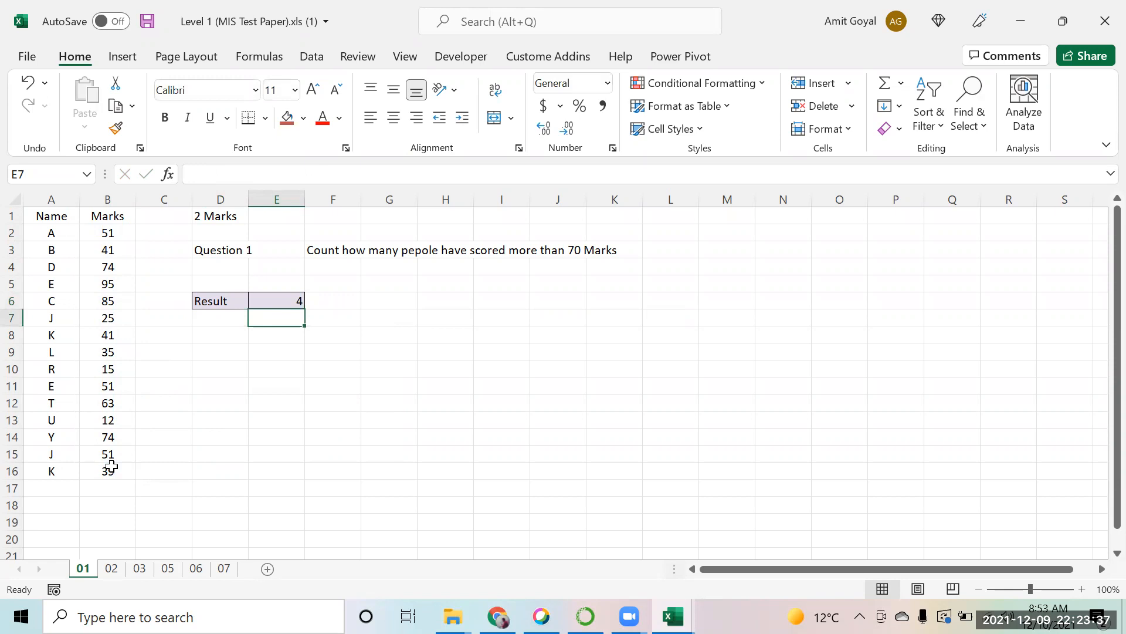
pyautogui.press('Up')
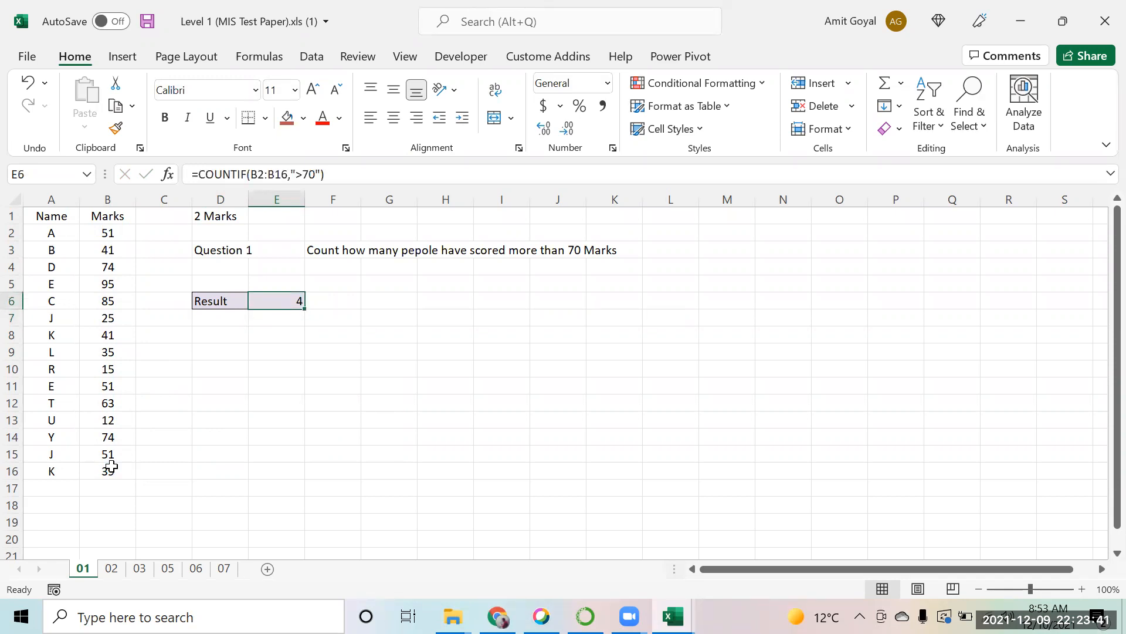
# View the question on sheet 02 and return to sheet 01.
pyautogui.click(110, 570)
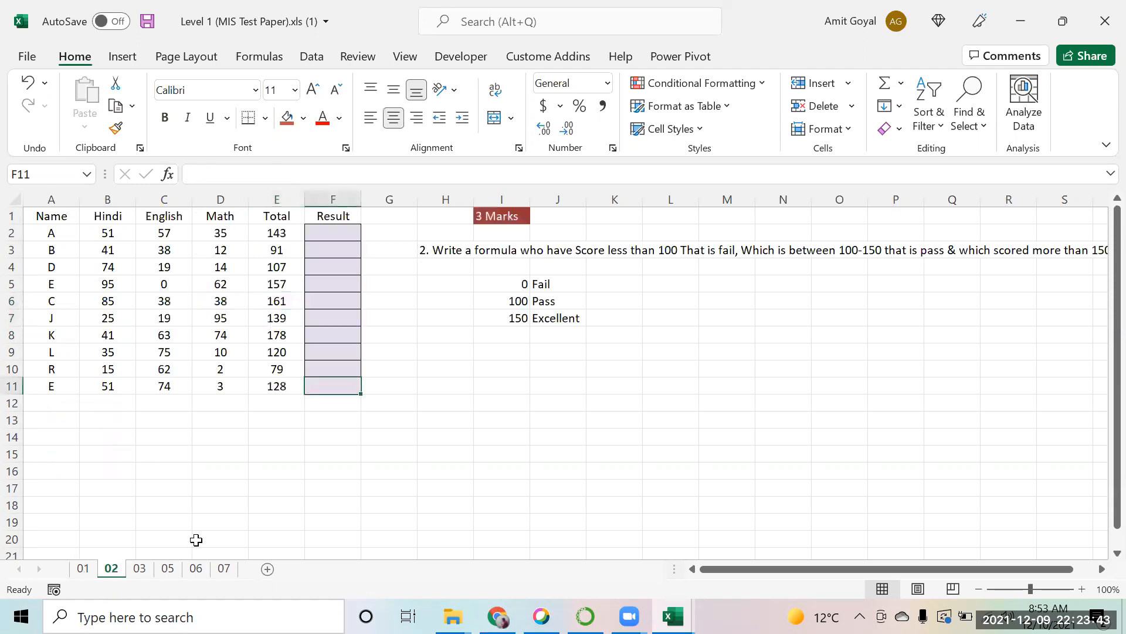
pyautogui.click(84, 570)
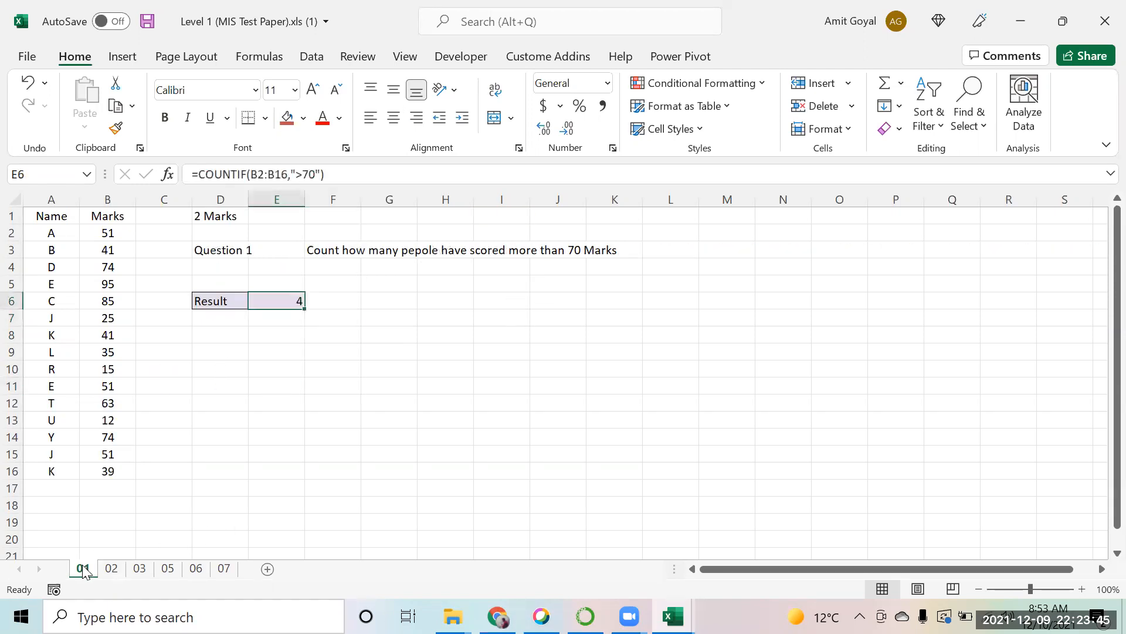
# On sheet 02, grade the first total by entering =IF(E2<100,"Fail",IF(E2<150,"Pass","Excellent")) in Result cell F2.
pyautogui.click(119, 573)
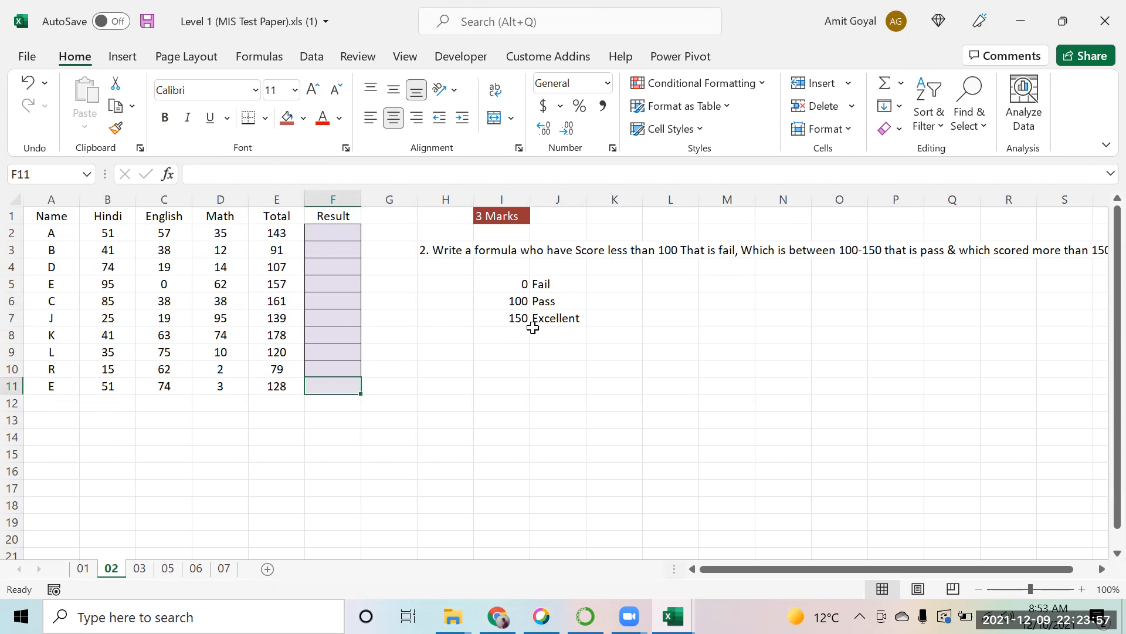
pyautogui.click(339, 231)
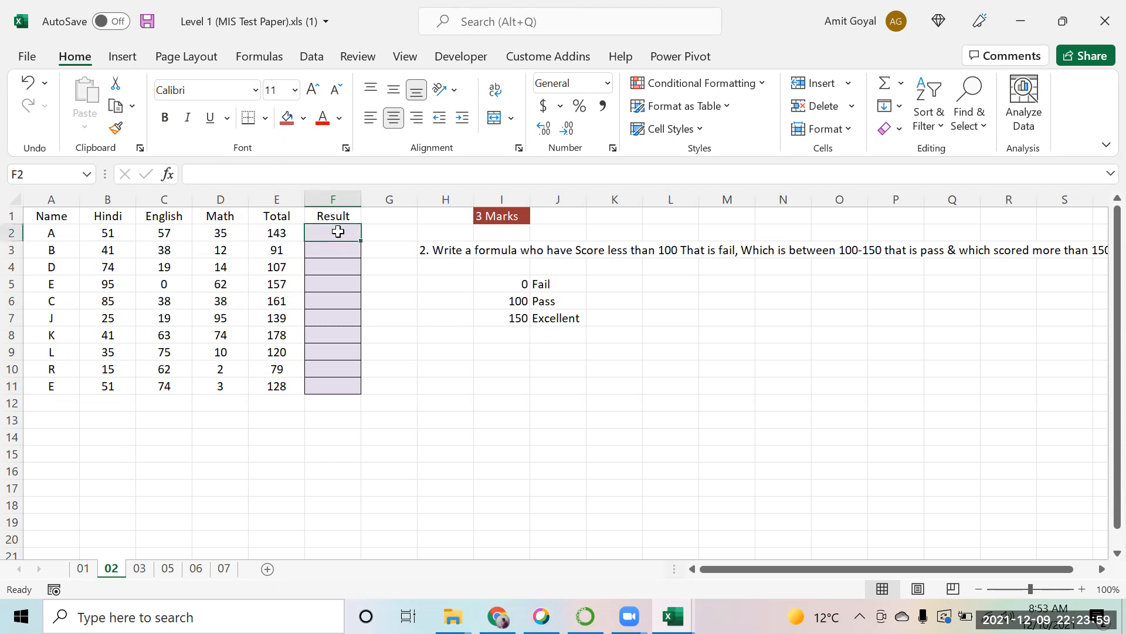
pyautogui.write('=IF(')
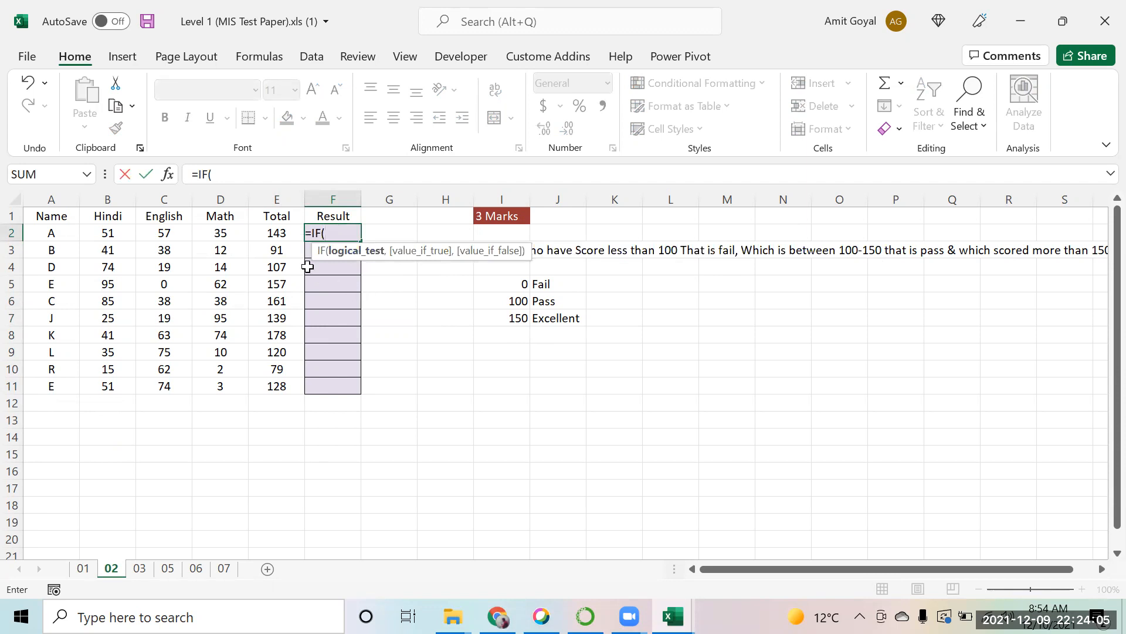
pyautogui.click(273, 232)
pyautogui.write('<')
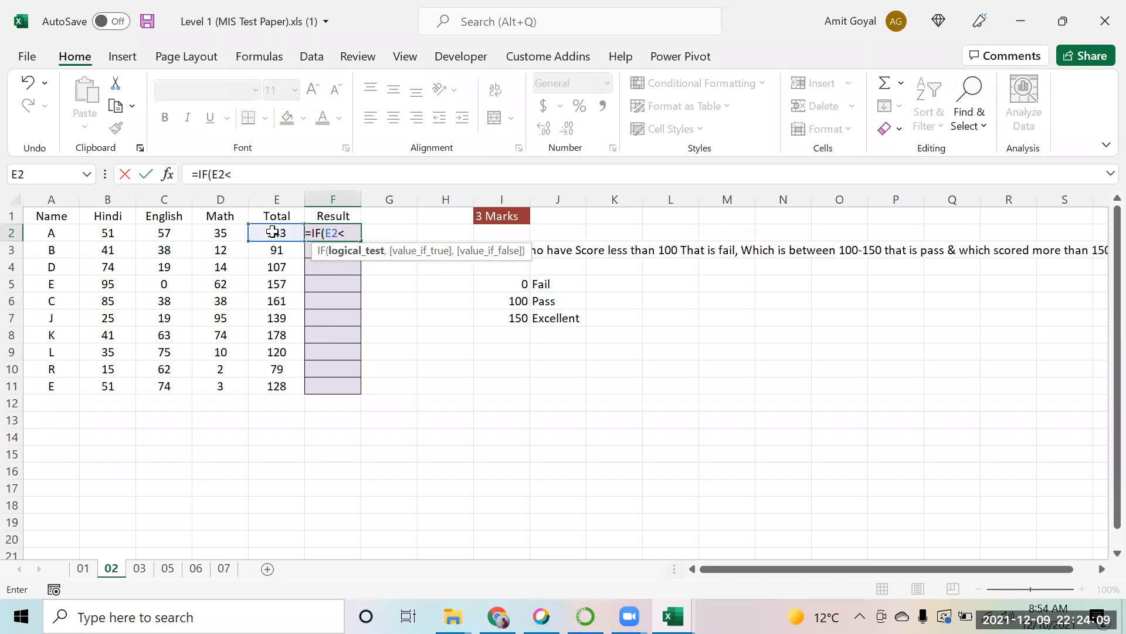
pyautogui.write('100')
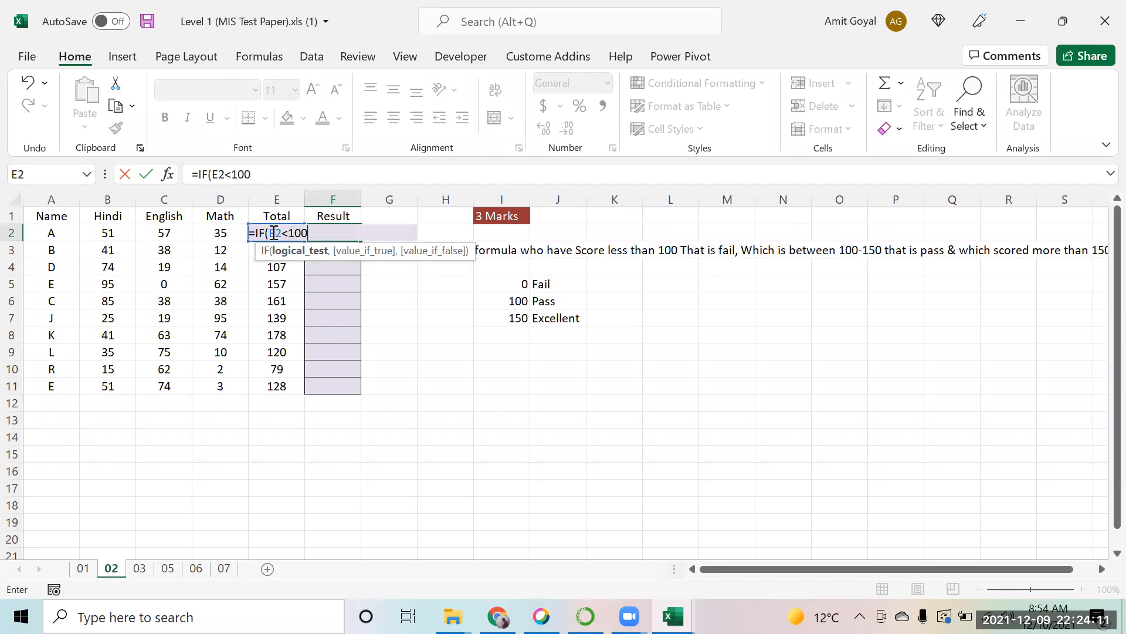
pyautogui.write(',')
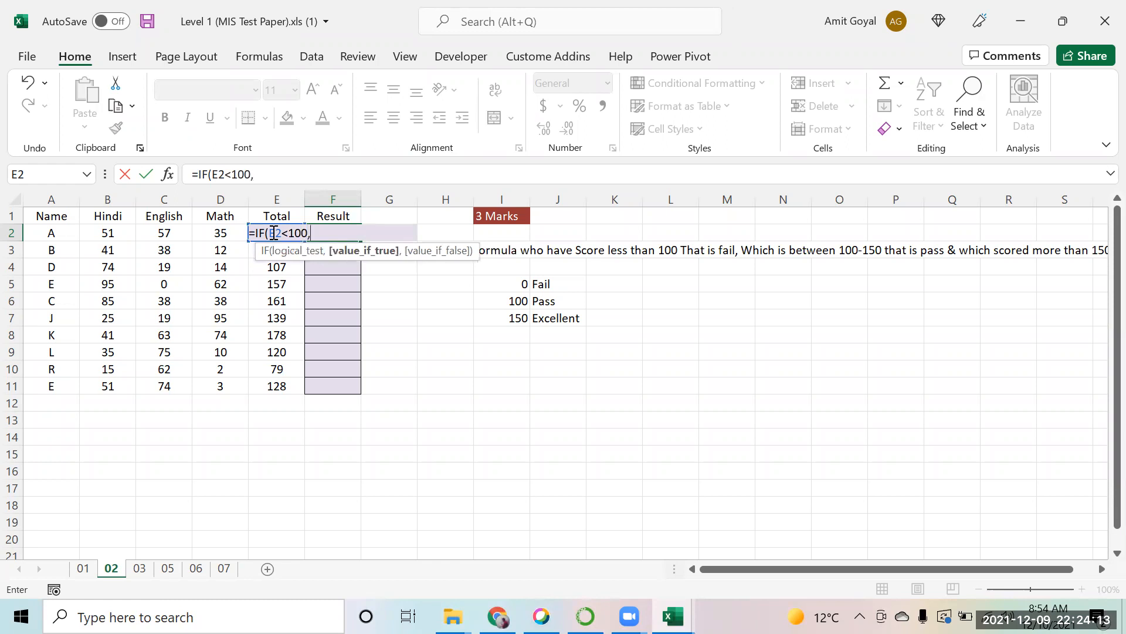
pyautogui.write('"Fail",')
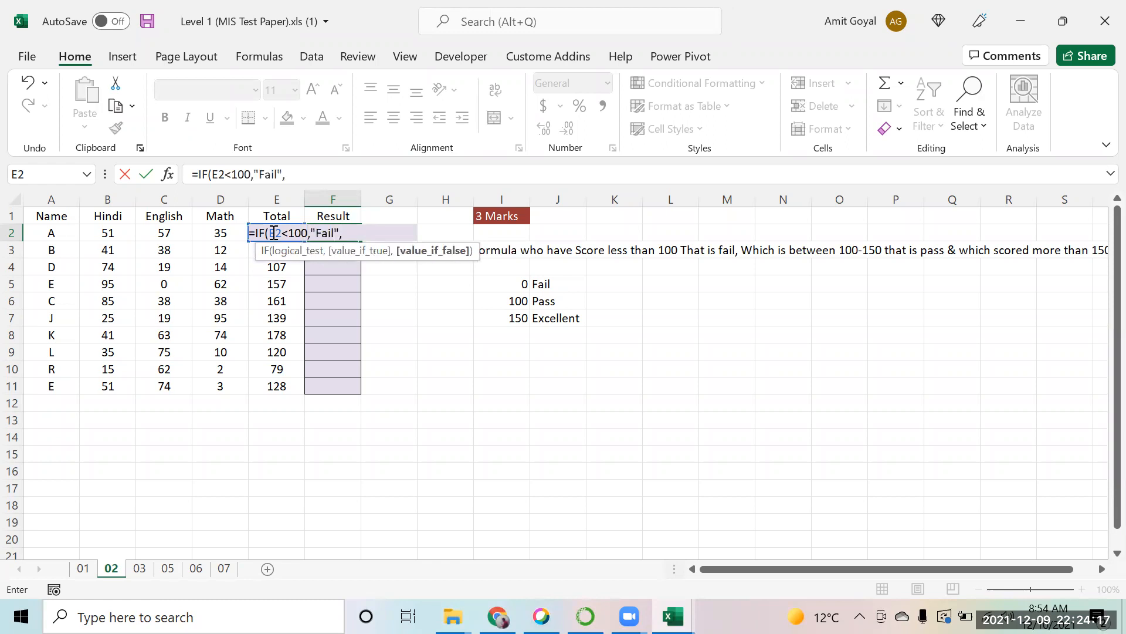
pyautogui.write('IF(')
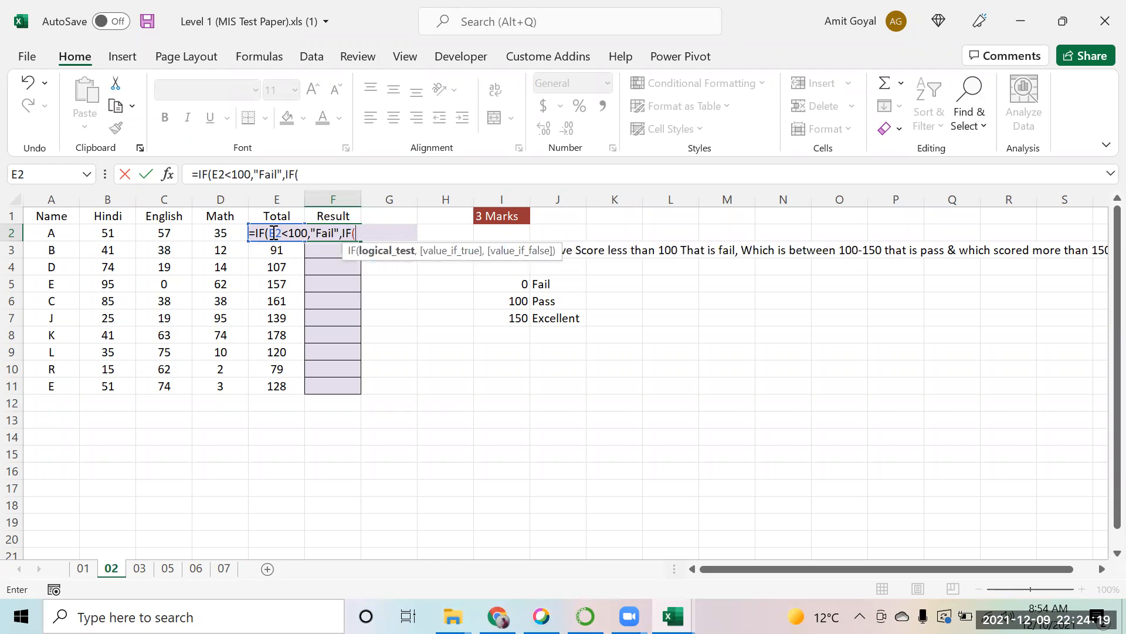
pyautogui.click(262, 251)
pyautogui.press('Up')
pyautogui.write('<=')
pyautogui.press('BackSpace')
pyautogui.write('150')
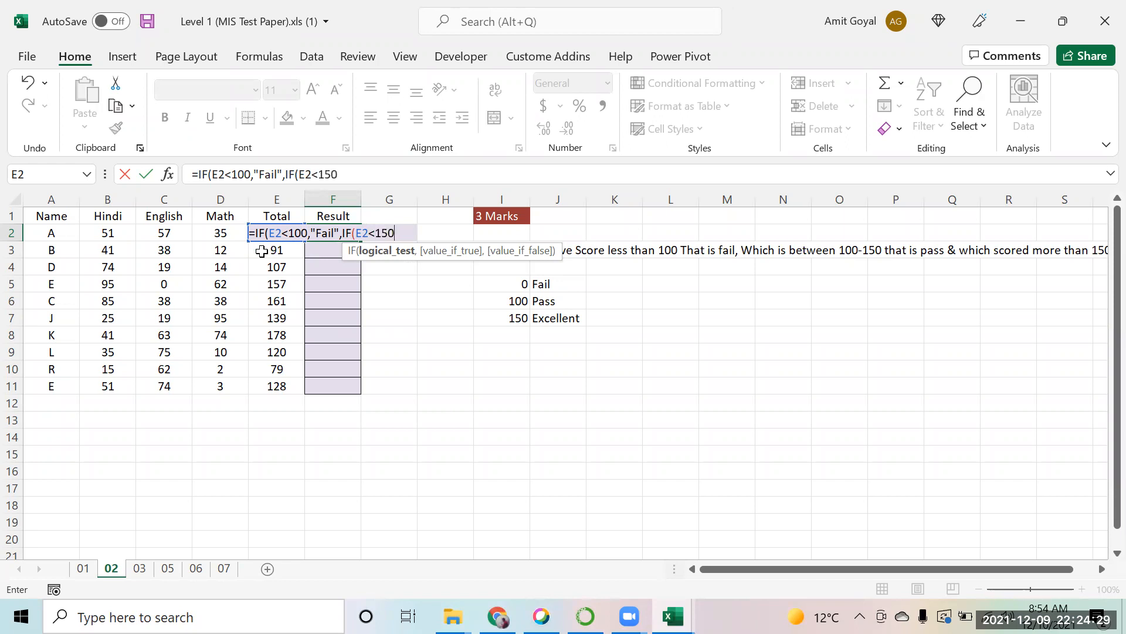
pyautogui.write(',"Pass"')
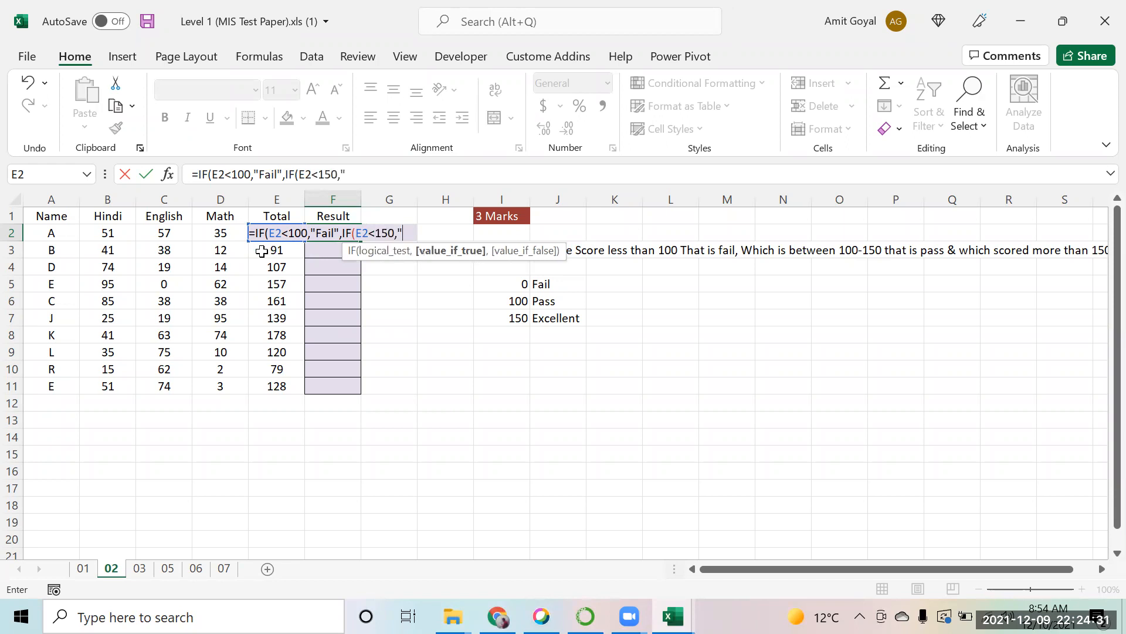
pyautogui.write(',"Excel')
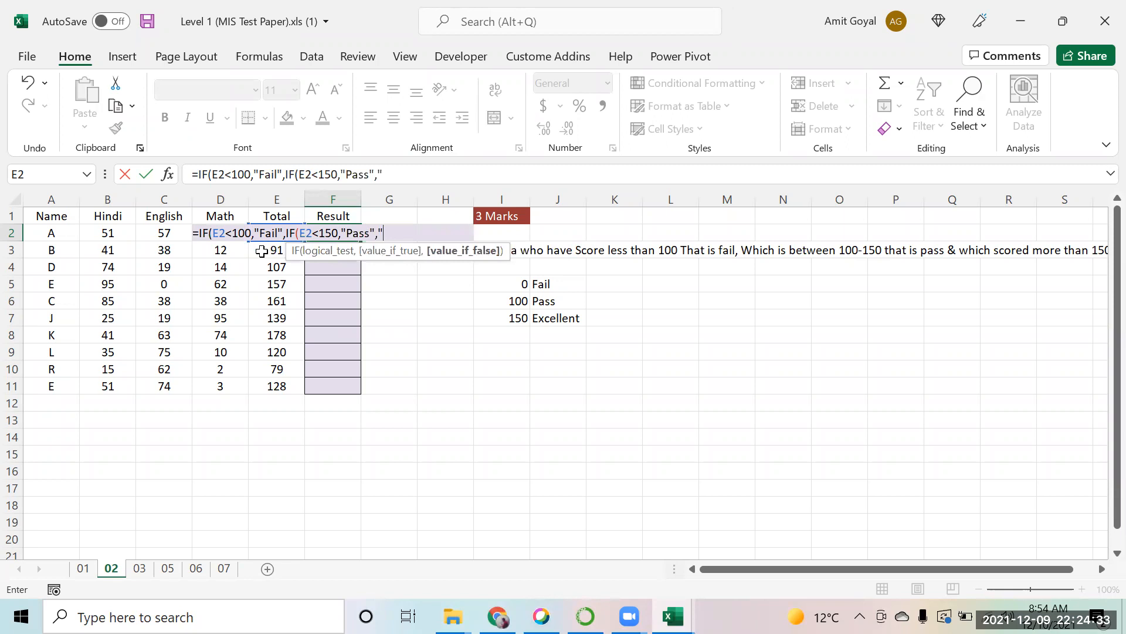
pyautogui.write('len')
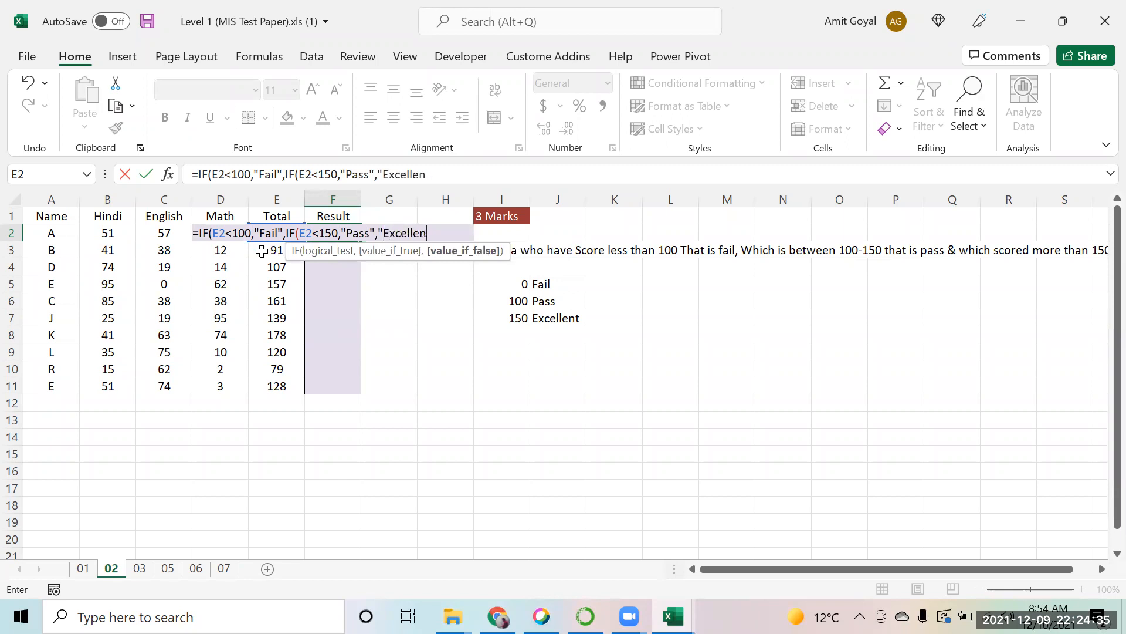
pyautogui.write('t"))')
pyautogui.press('Return')
# Fill the nested IF formula down the Result column from F2 to F11.
pyautogui.hotkey('shift', 'Down')
pyautogui.hotkey('shift', 'Down')
pyautogui.hotkey('shift', 'Down')
pyautogui.hotkey('shift', 'Down')
pyautogui.hotkey('shift', 'Down')
pyautogui.hotkey('shift', 'Down')
pyautogui.hotkey('shift', 'Down')
pyautogui.hotkey('shift', 'Down')
pyautogui.hotkey('shift', 'Down')
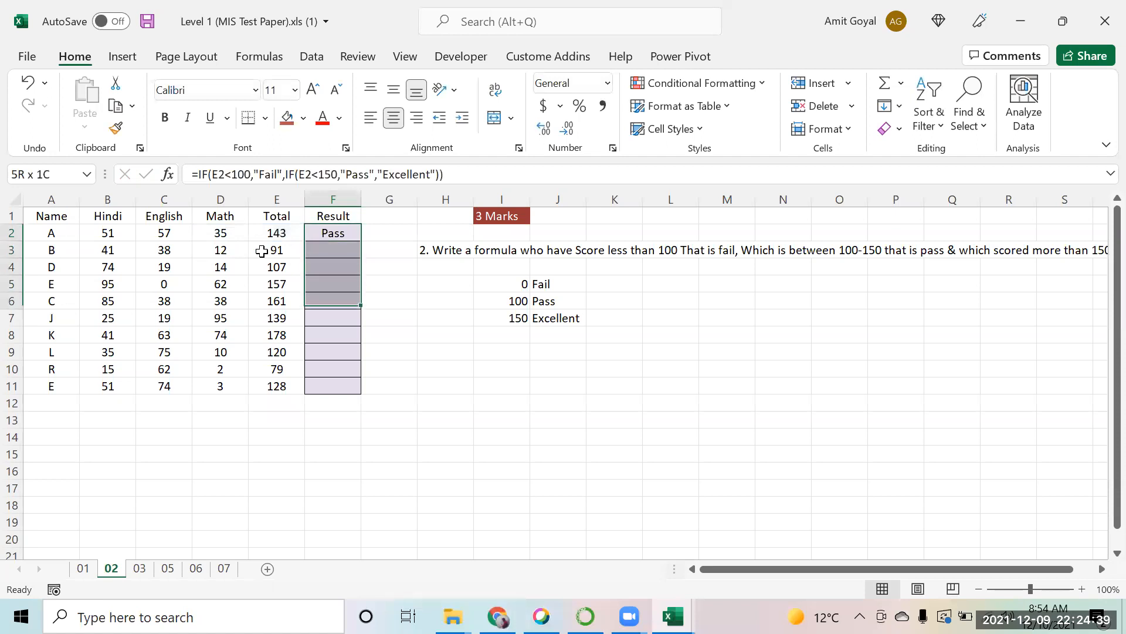
pyautogui.hotkey('ctrl', 'd')
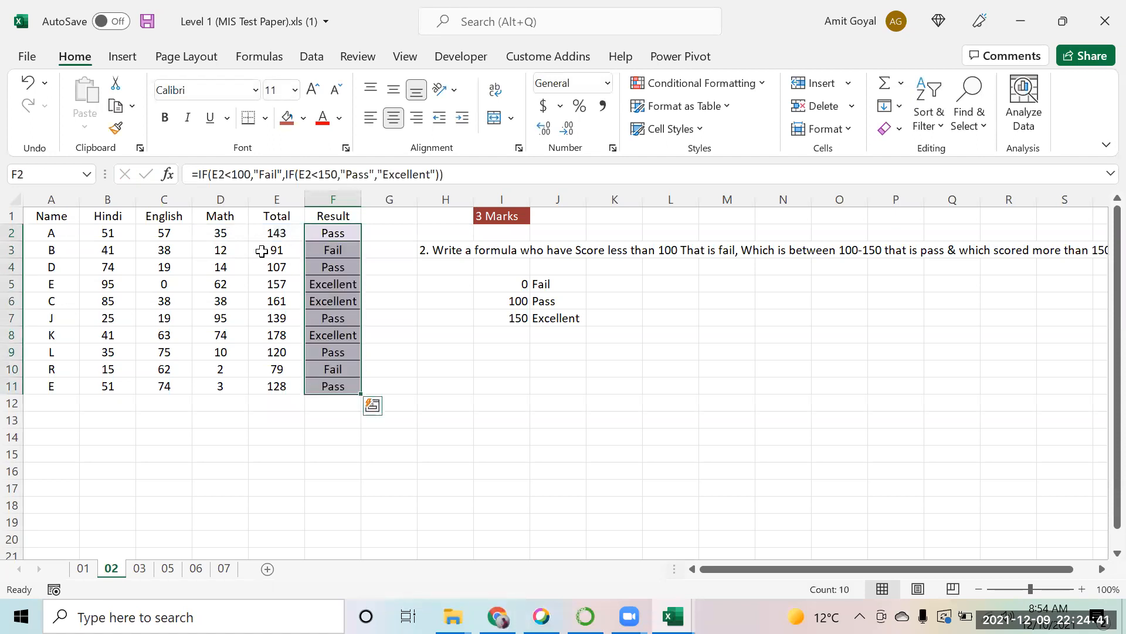
pyautogui.hotkey('shift', 'Up')
pyautogui.hotkey('shift', 'Up')
pyautogui.hotkey('shift', 'Up')
pyautogui.hotkey('shift', 'Up')
pyautogui.hotkey('shift', 'Up')
pyautogui.hotkey('shift', 'Up')
pyautogui.hotkey('shift', 'Up')
pyautogui.hotkey('shift', 'Up')
pyautogui.hotkey('shift', 'Up')
pyautogui.press('Up')
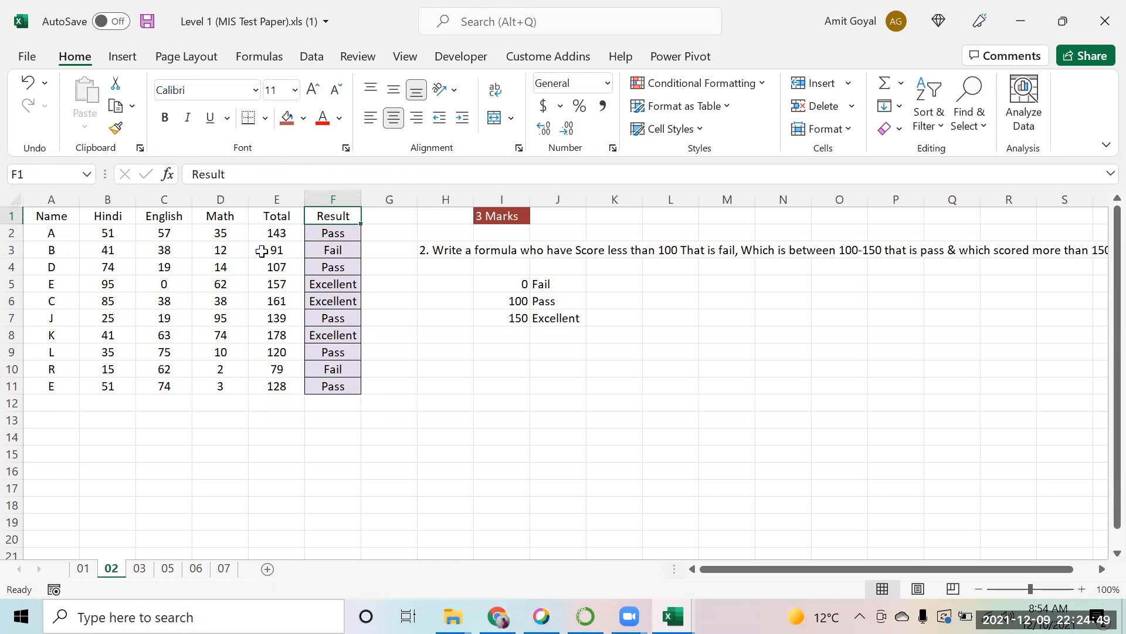
pyautogui.press('Down')
pyautogui.press('Down')
pyautogui.press('Up')
pyautogui.press('Up')
pyautogui.press('Left')
pyautogui.press('Left')
pyautogui.press('Right')
pyautogui.press('Right')
# On sheet 03, join the first row's two names with an @ sign by entering =A3&"@"&B3 in D3.
pyautogui.click(138, 569)
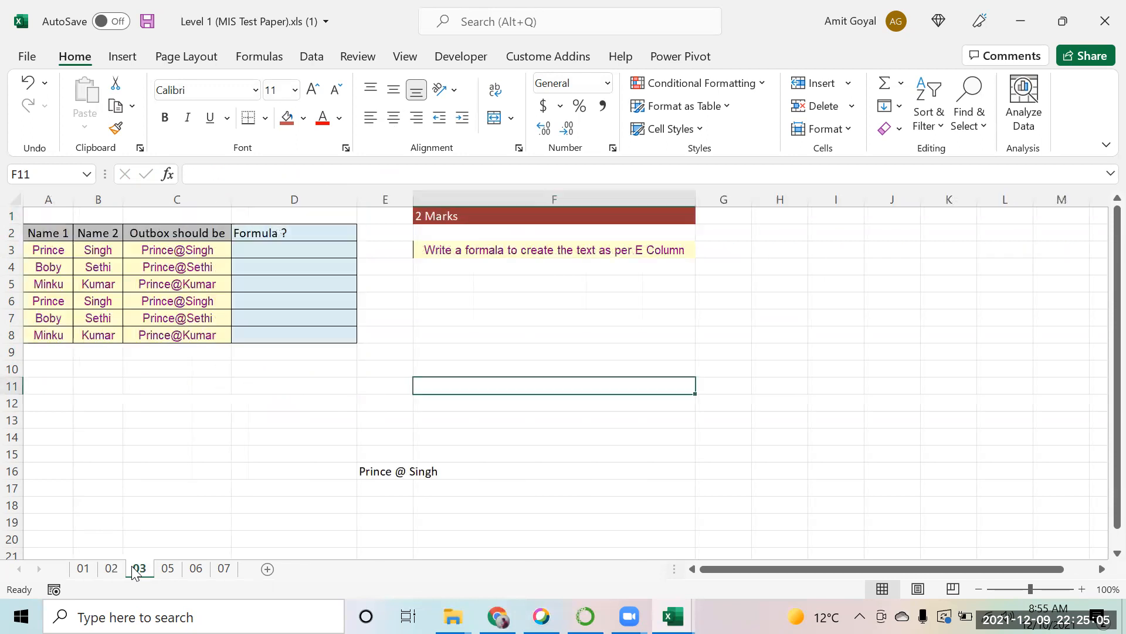
pyautogui.click(94, 321)
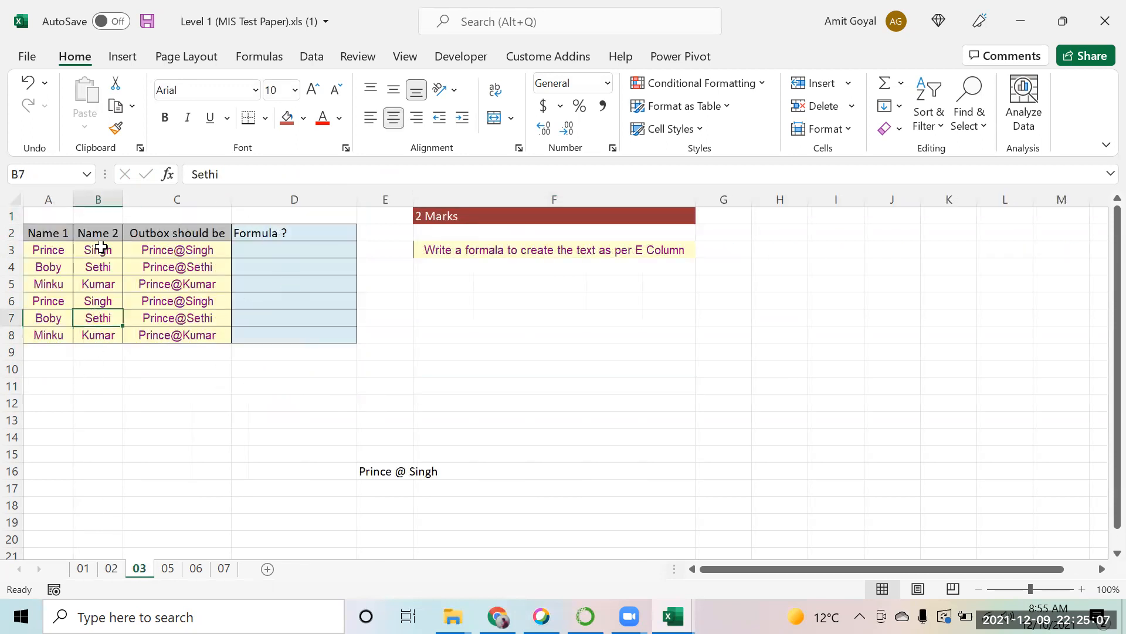
pyautogui.click(58, 251)
pyautogui.click(94, 250)
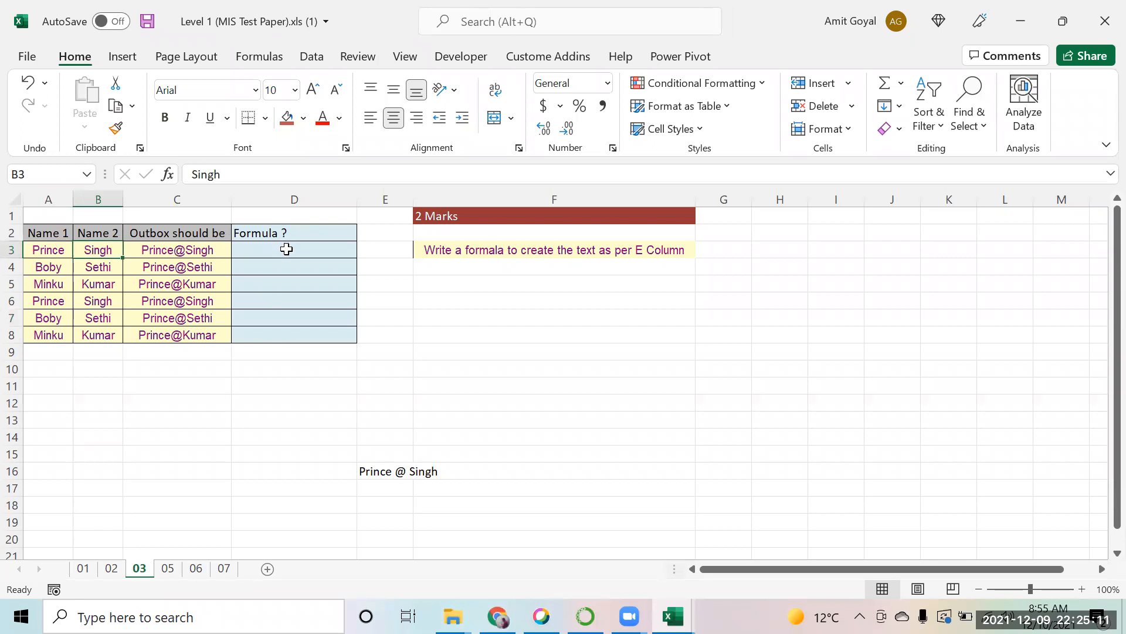
pyautogui.click(287, 250)
pyautogui.write('=')
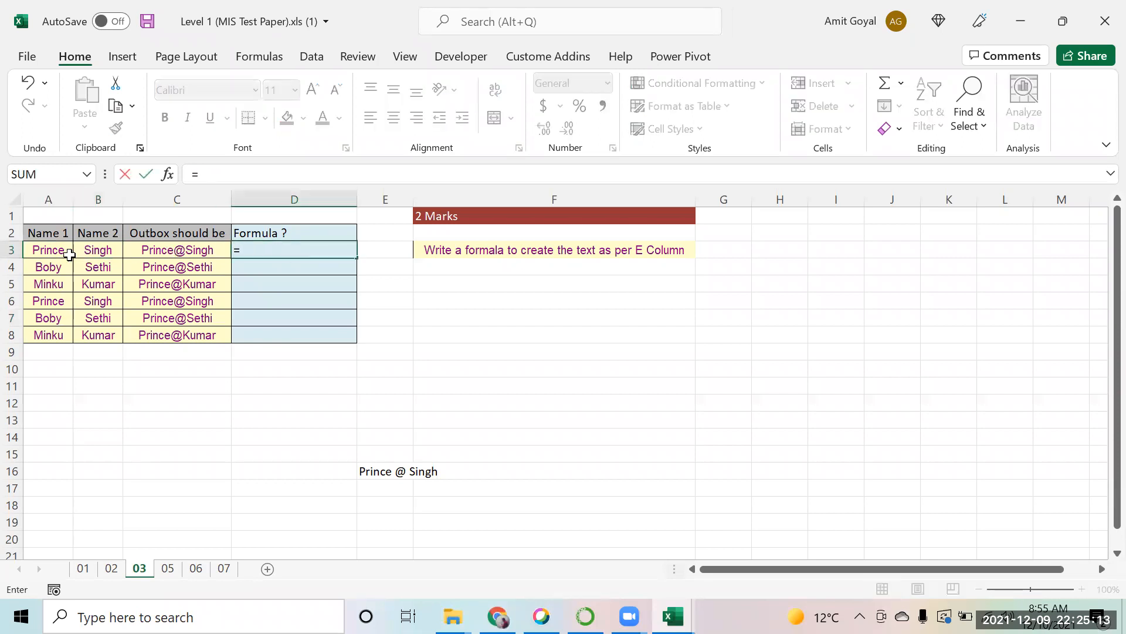
pyautogui.click(45, 257)
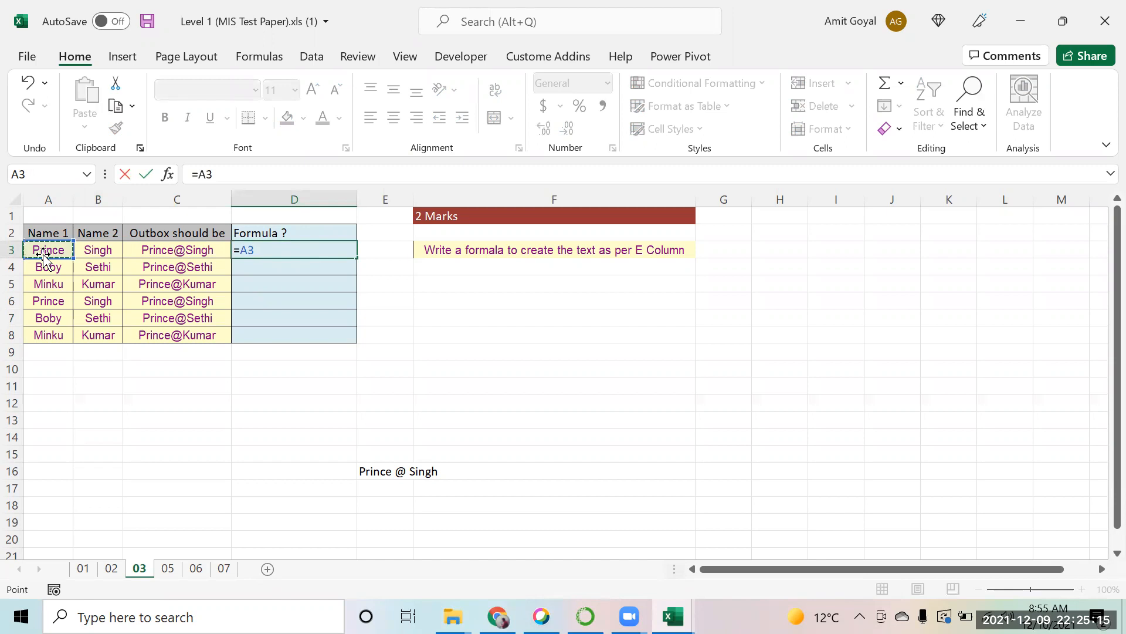
pyautogui.write('&"@"&')
pyautogui.click(86, 248)
pyautogui.press('Return')
# Fill the name-joining formula down the Formula column from D3 to D8.
pyautogui.press('Up')
pyautogui.hotkey('shift', 'Down')
pyautogui.hotkey('shift', 'Down')
pyautogui.hotkey('shift', 'Down')
pyautogui.hotkey('shift', 'Down')
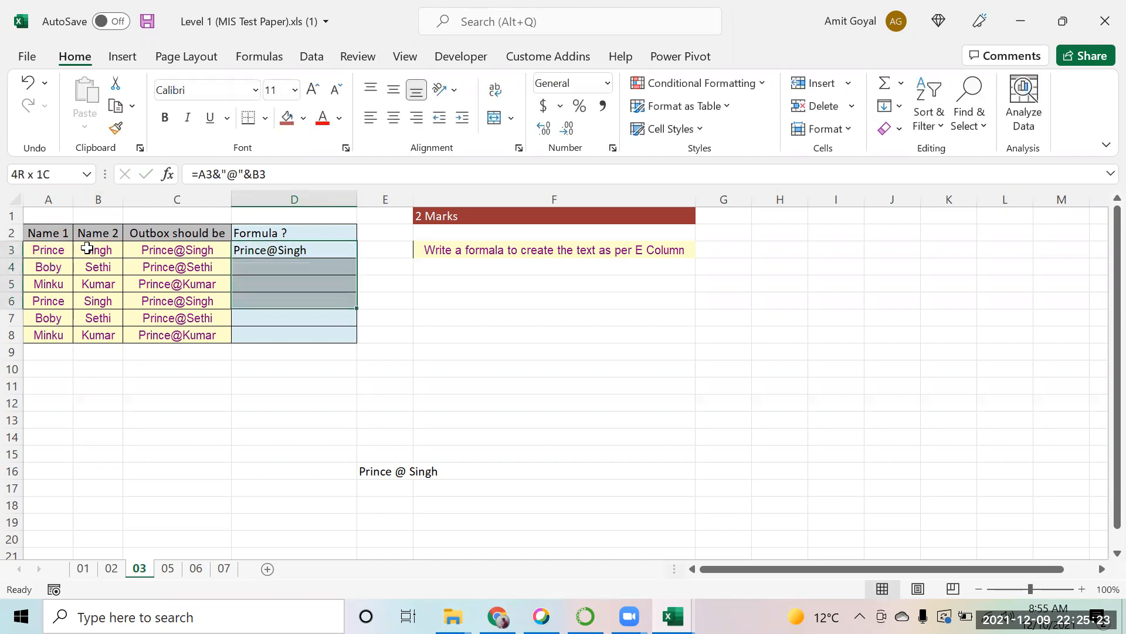
pyautogui.hotkey('shift', 'Down')
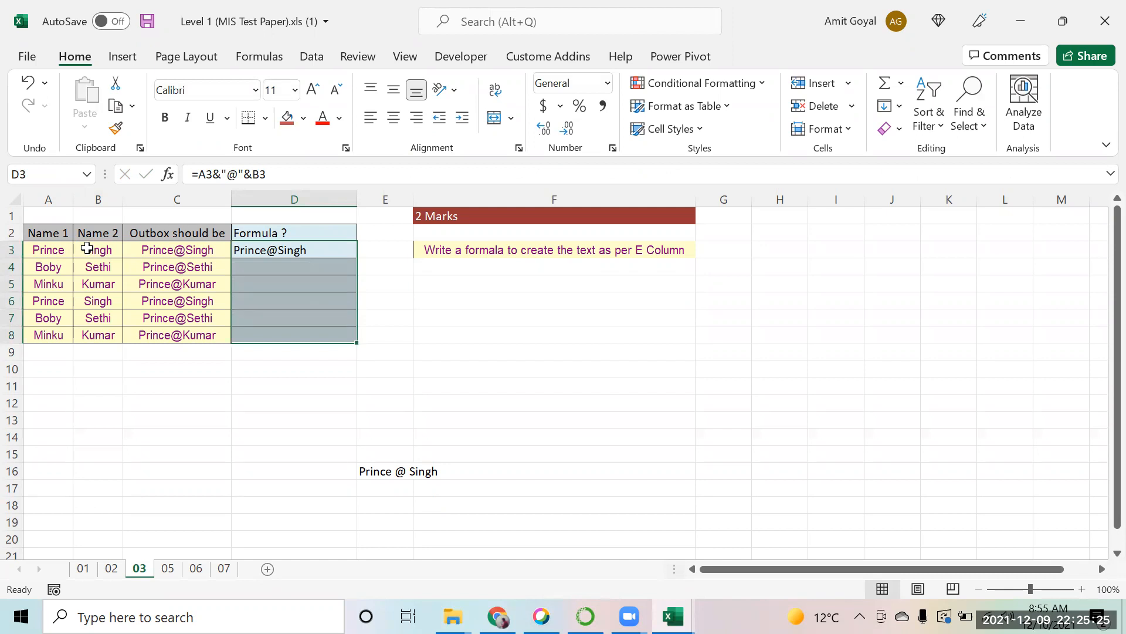
pyautogui.hotkey('ctrl', 'd')
pyautogui.press('Down')
pyautogui.press('Down')
pyautogui.press('Up')
pyautogui.press('Up')
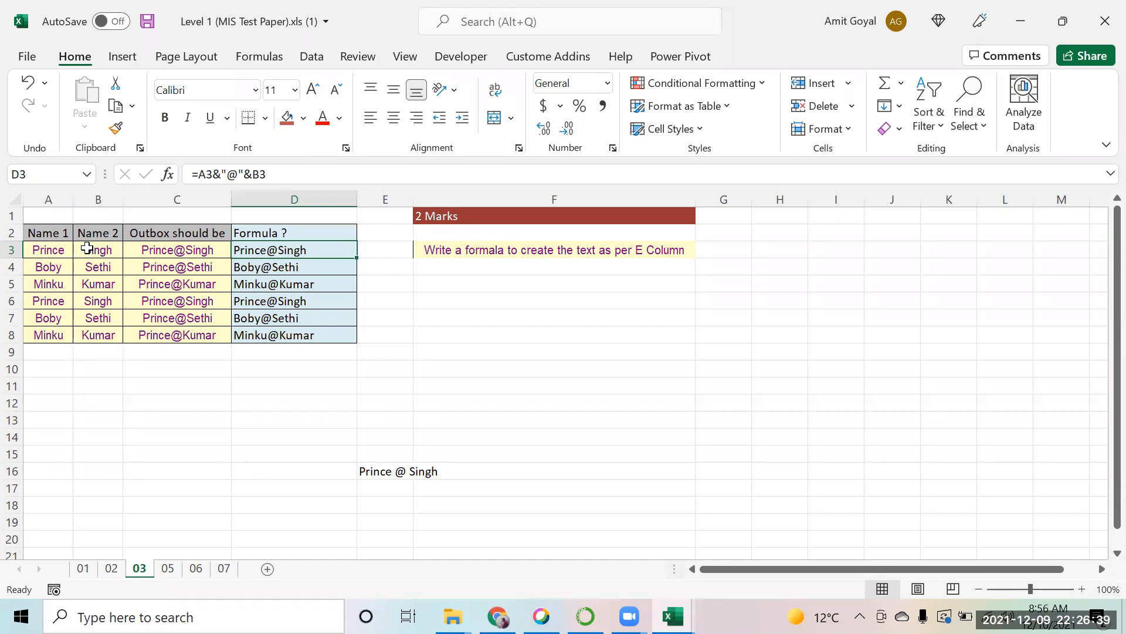
# Open sheet 05 and examine its marks table and question Q1.
pyautogui.click(168, 568)
pyautogui.click(110, 386)
pyautogui.press('Right')
pyautogui.press('Right')
pyautogui.press('Right')
pyautogui.press('Right')
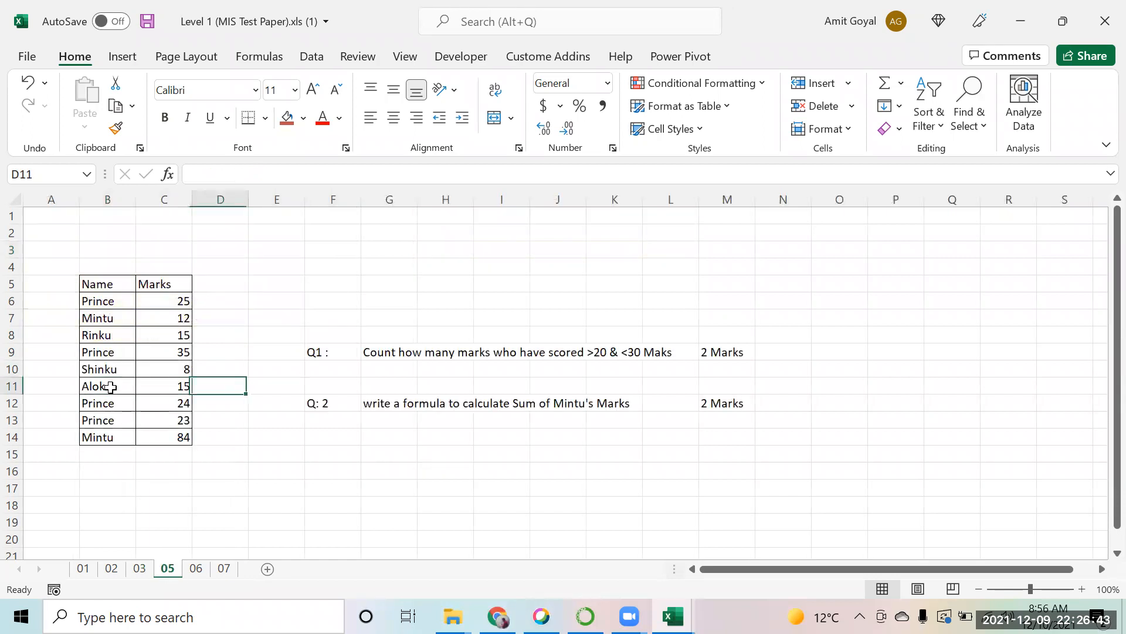
pyautogui.press('Up')
pyautogui.press('Up')
pyautogui.press('Up')
pyautogui.press('Down')
pyautogui.press('Down')
pyautogui.press('Up')
pyautogui.press('Right')
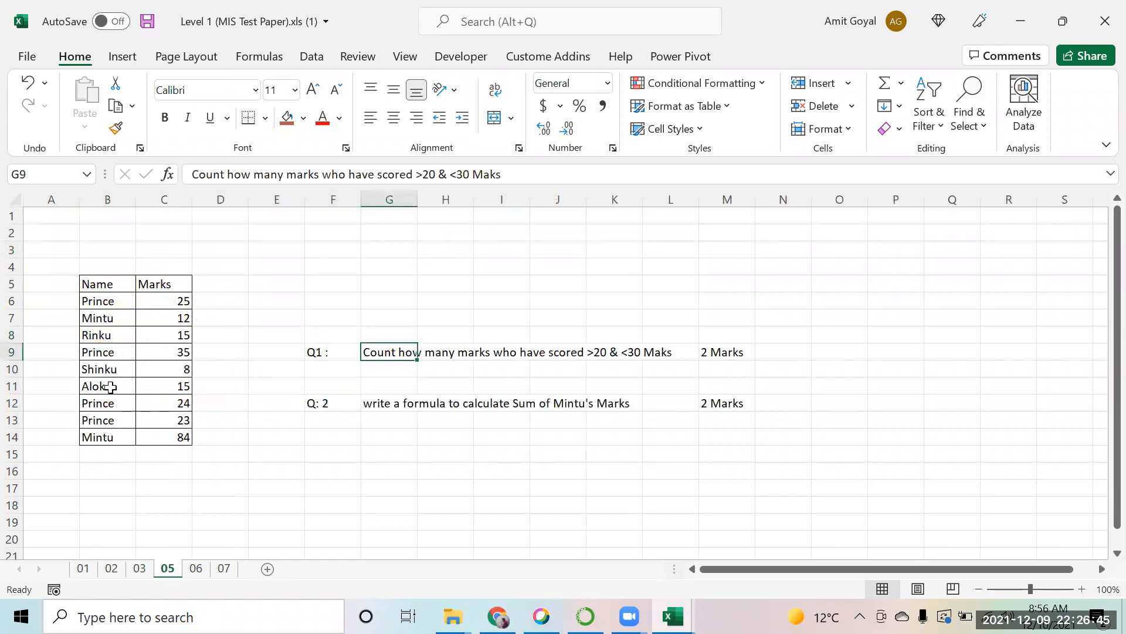
# Count the marks between 20 and 30 by entering =COUNTIFS(C6:C14,">20",C6:C14,"<30") in G10 below question Q1.
pyautogui.click(415, 364)
pyautogui.press('Up')
pyautogui.press('Down')
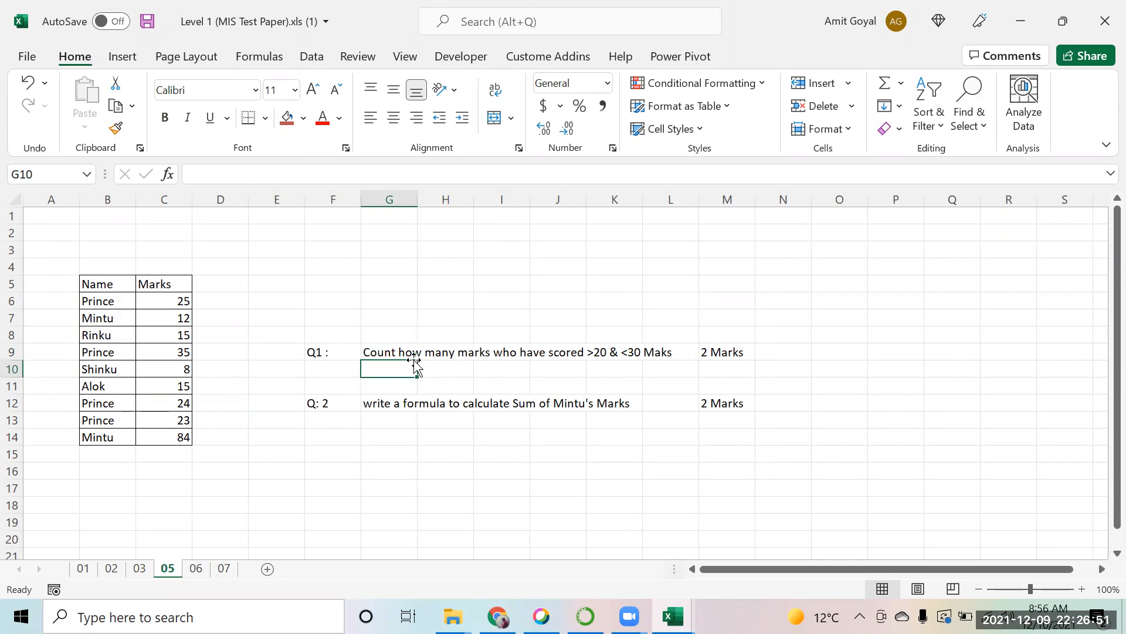
pyautogui.write('=')
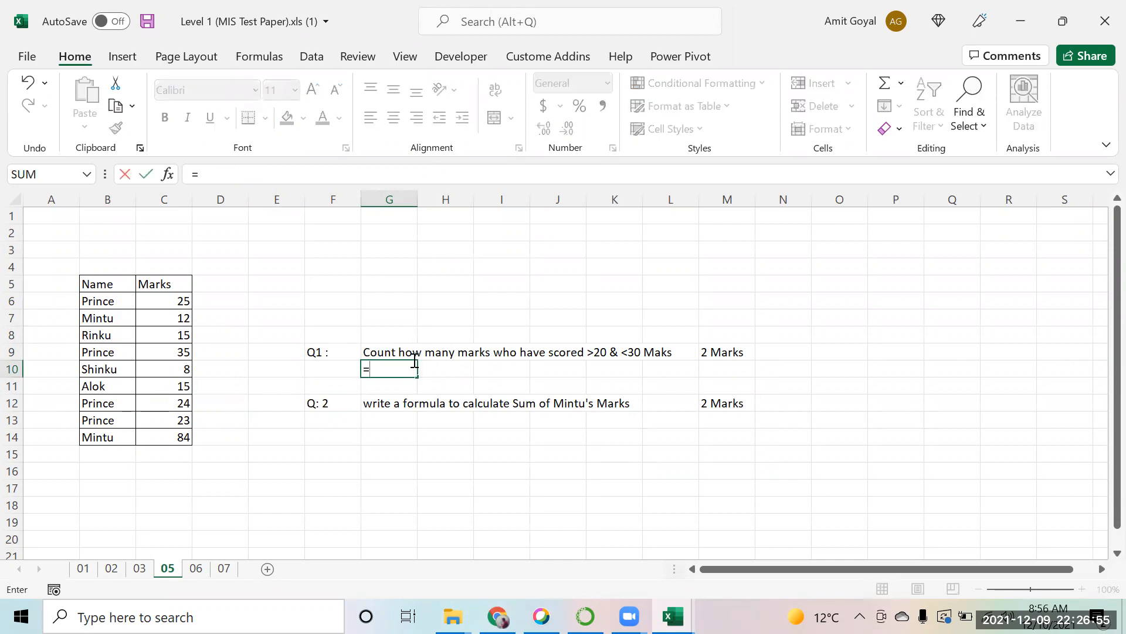
pyautogui.write('count')
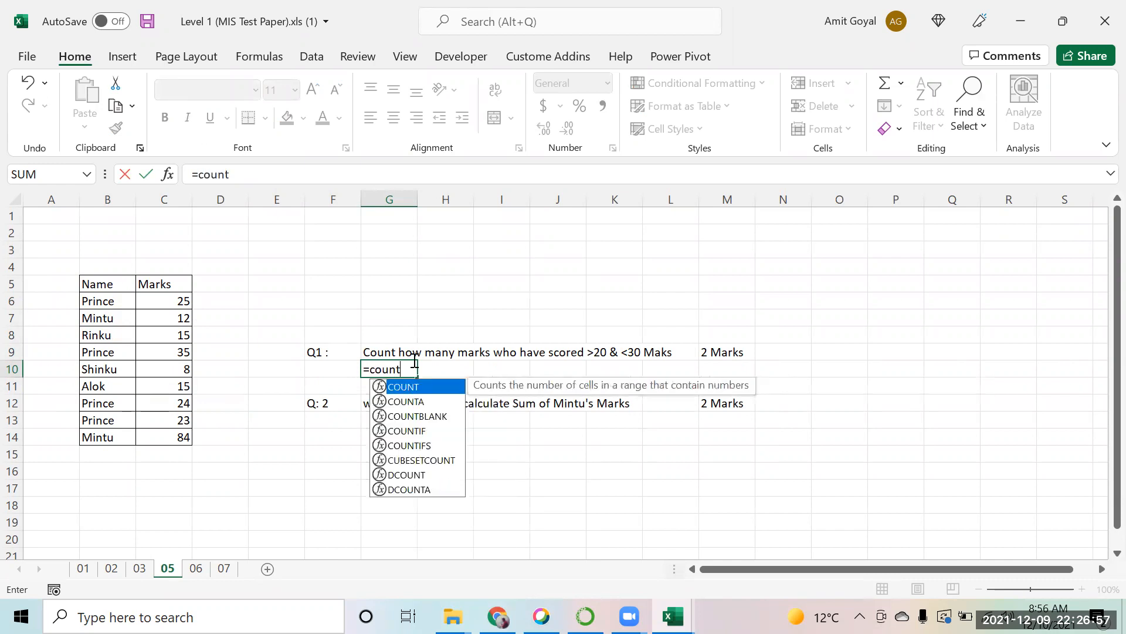
pyautogui.press('Down')
pyautogui.press('Down')
pyautogui.press('Down')
pyautogui.press('Down')
pyautogui.press('Tab')
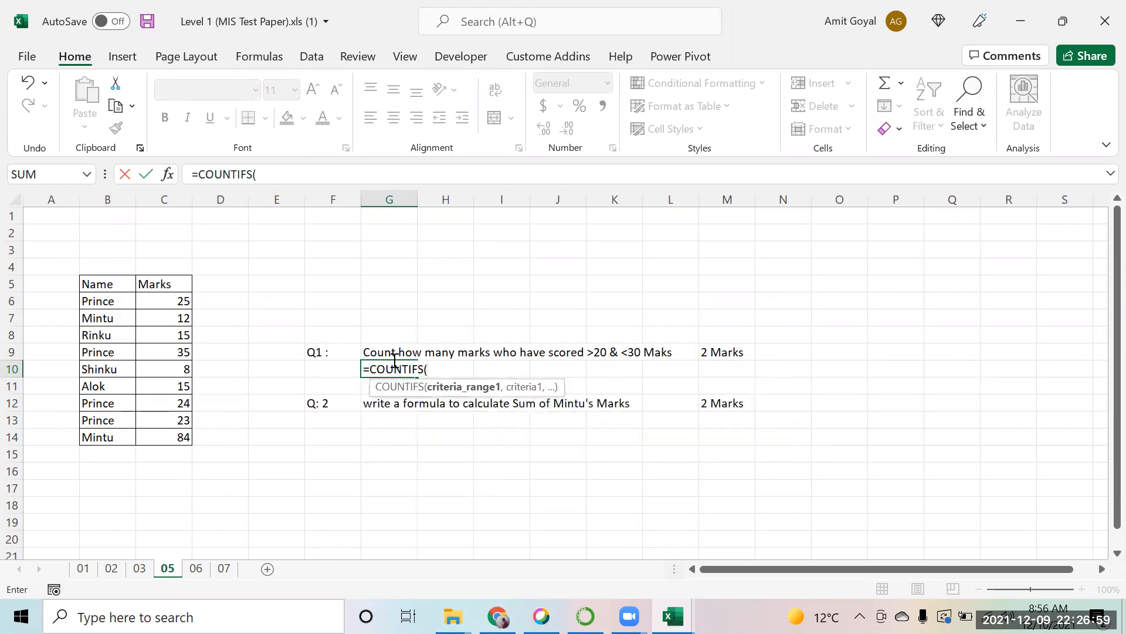
pyautogui.moveTo(164, 302); pyautogui.dragTo(160, 448)
pyautogui.write(',')
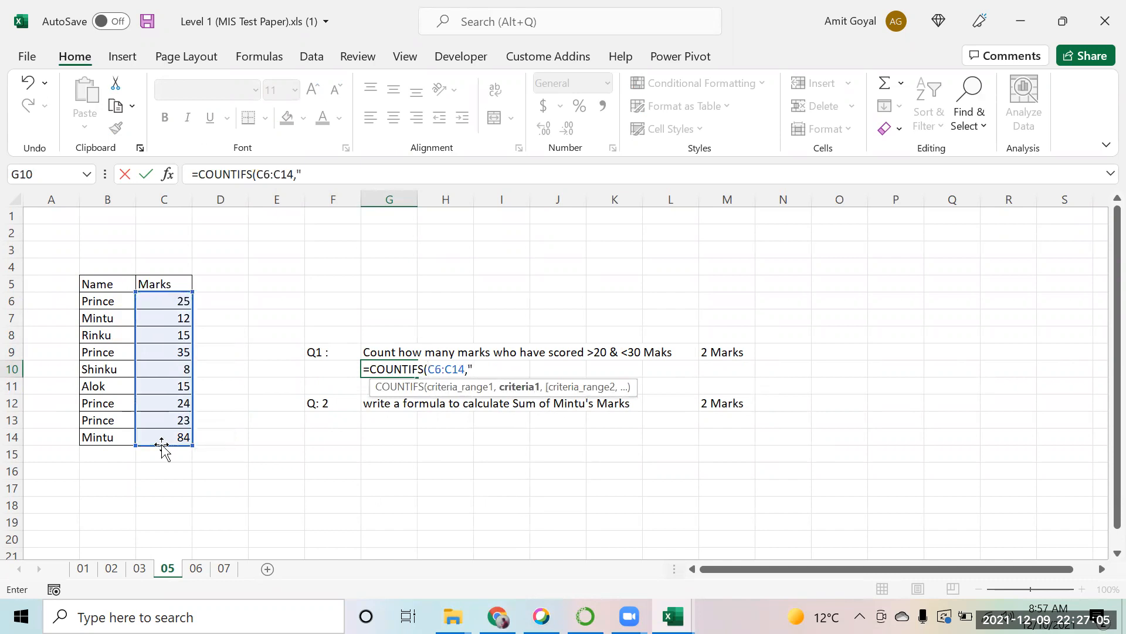
pyautogui.write('">20",')
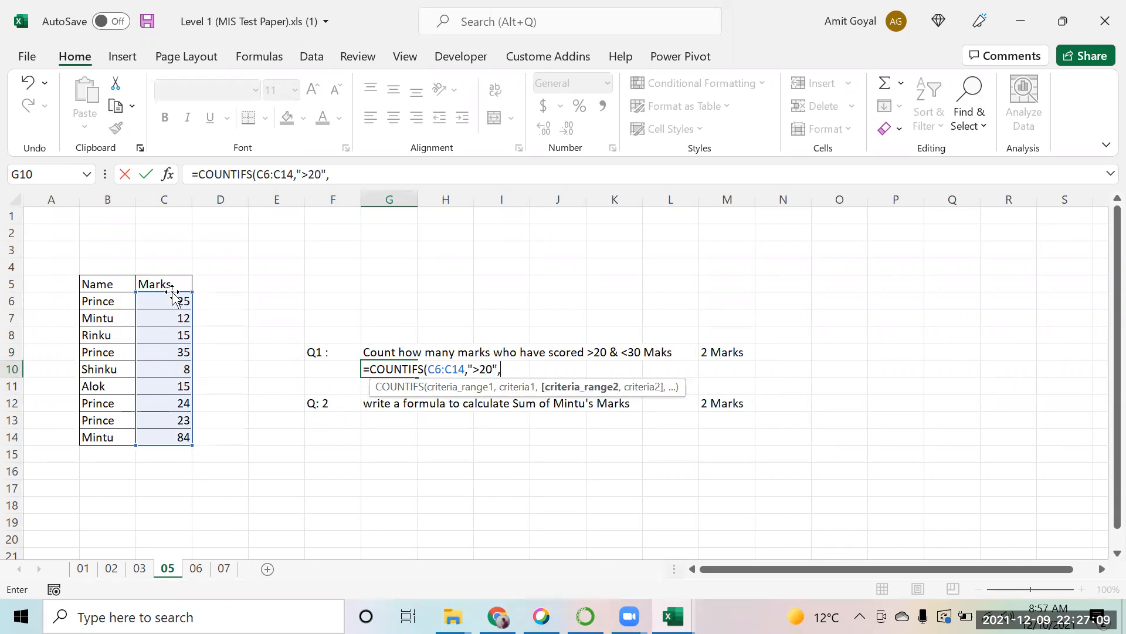
pyautogui.moveTo(179, 301); pyautogui.dragTo(176, 428)
pyautogui.write(',')
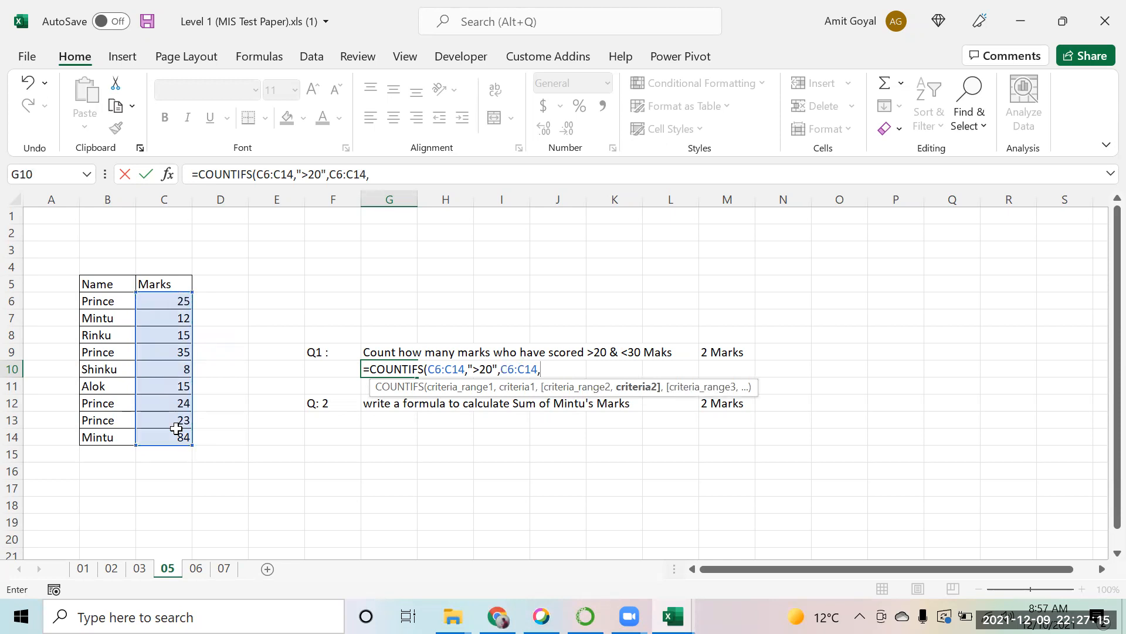
pyautogui.write('"<30")')
pyautogui.press('Up')
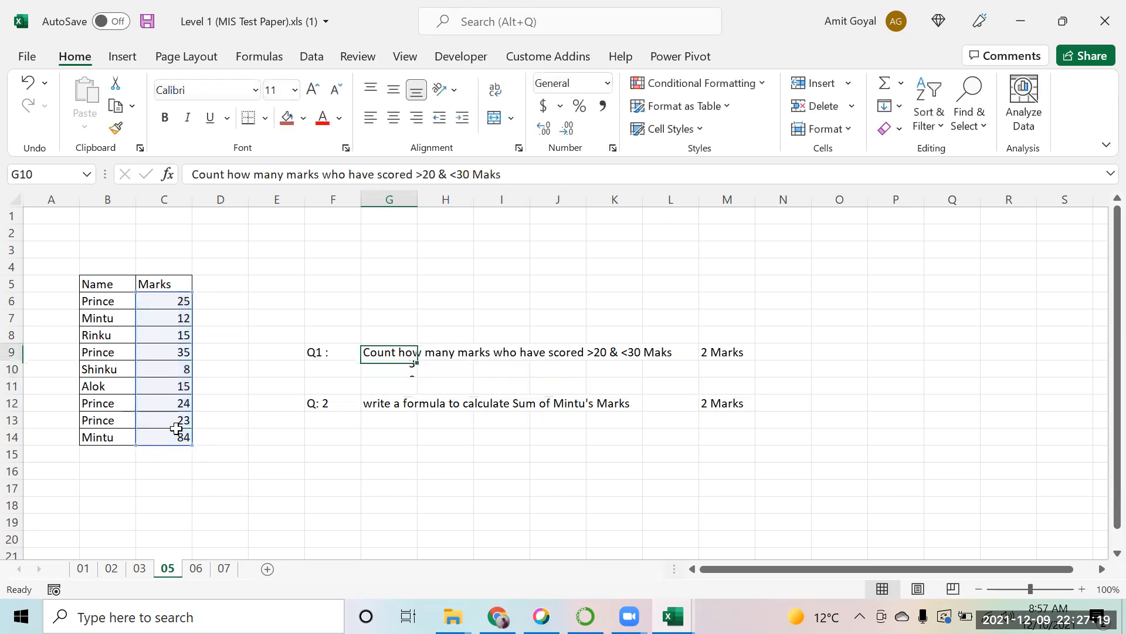
# Answer Q2 in G14 with a SUMIF that matches the requested name in B6:B14 and sums the marks in C6:C14.
pyautogui.press('Down')
pyautogui.press('Down')
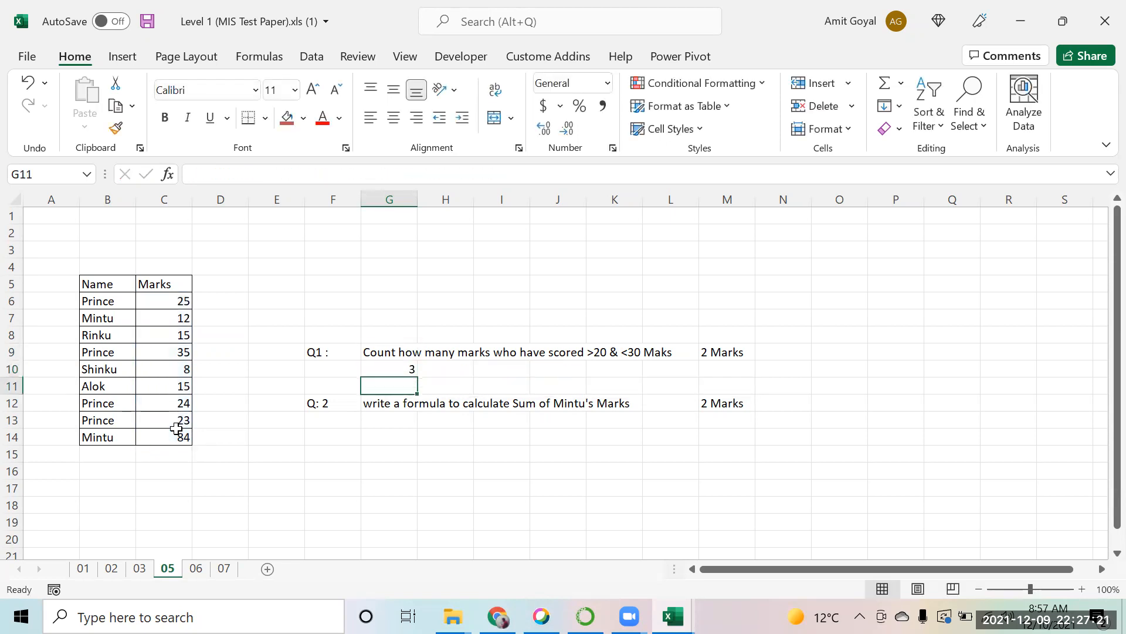
pyautogui.press('Down')
pyautogui.press('Down')
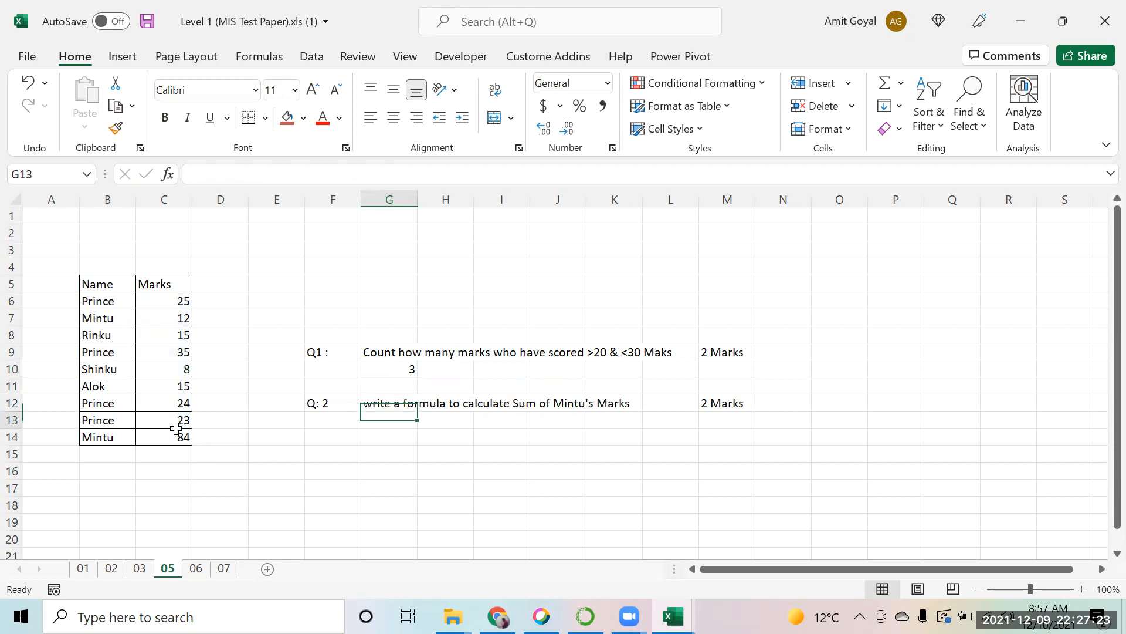
pyautogui.press('Left')
pyautogui.press('Left')
pyautogui.press('Left')
pyautogui.press('Left')
pyautogui.press('Left')
pyautogui.press('Up')
pyautogui.press('Up')
pyautogui.press('Up')
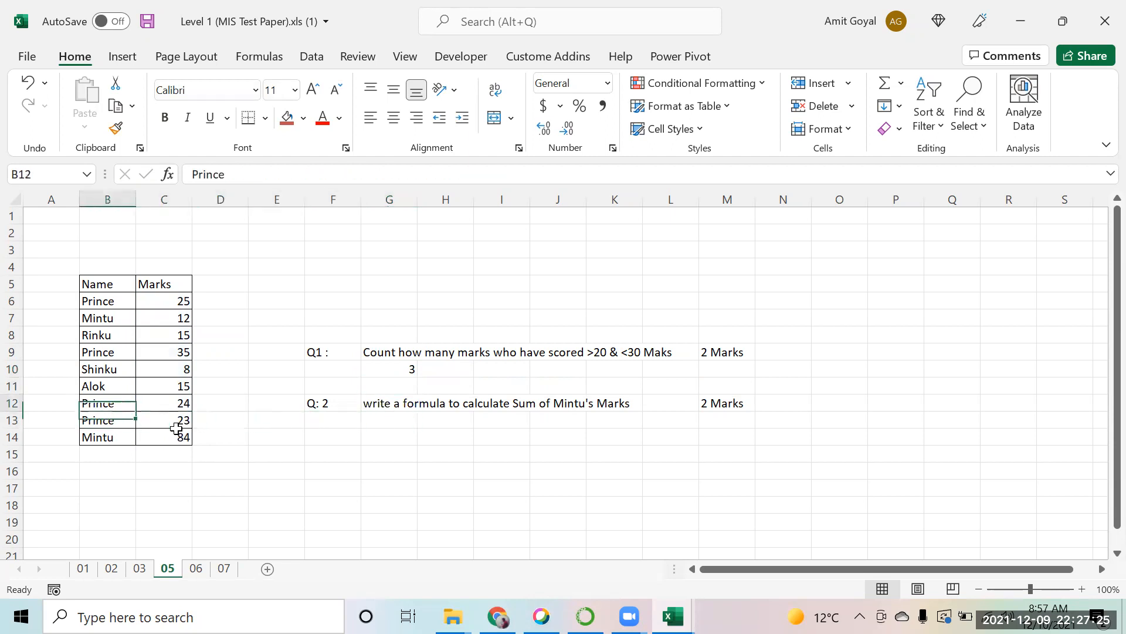
pyautogui.press('Down')
pyautogui.press('Down')
pyautogui.press('Down')
pyautogui.press('Down')
pyautogui.press('Down')
pyautogui.press('Right')
pyautogui.press('Right')
pyautogui.press('Right')
pyautogui.press('Right')
pyautogui.press('Right')
pyautogui.press('Up')
pyautogui.write('=sumif(')
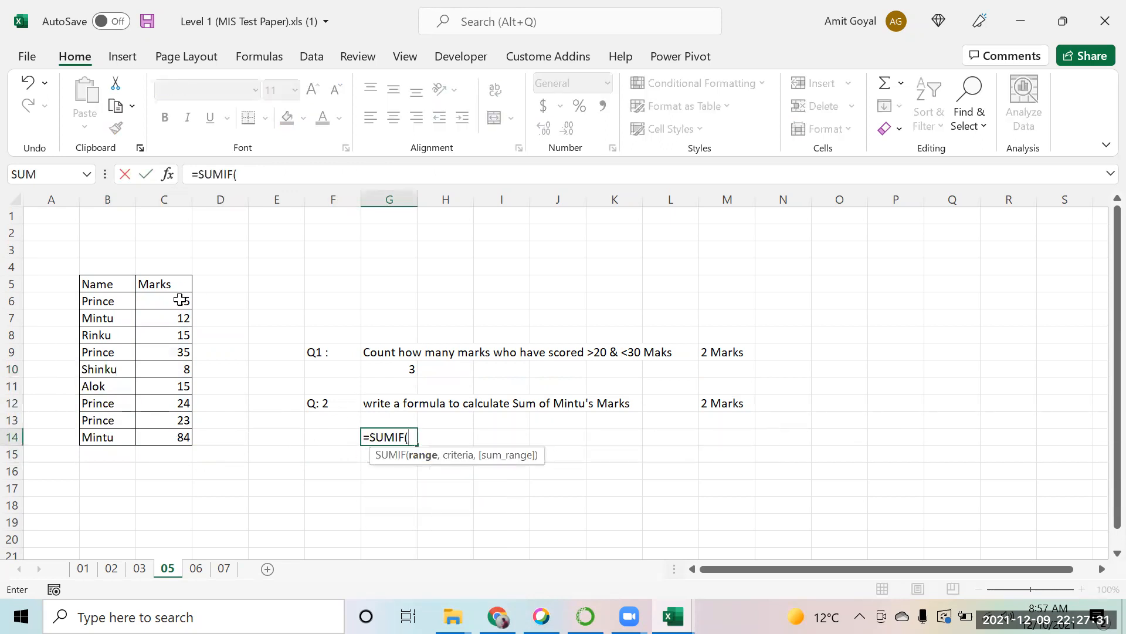
pyautogui.moveTo(93, 301); pyautogui.dragTo(93, 429)
pyautogui.write(',"Min')
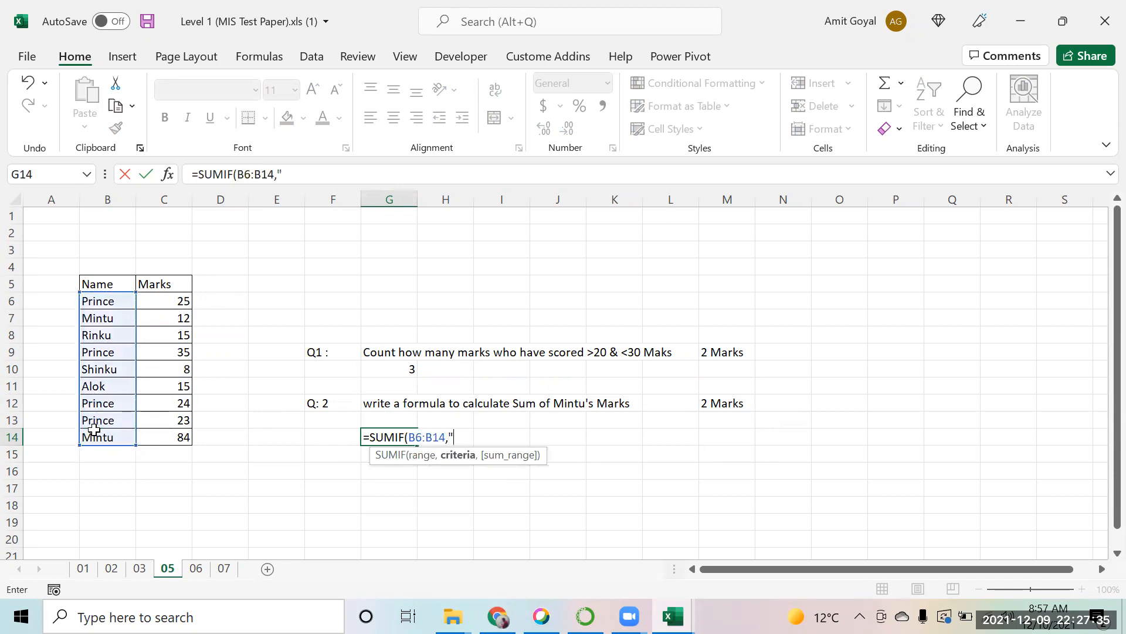
pyautogui.write('tu",')
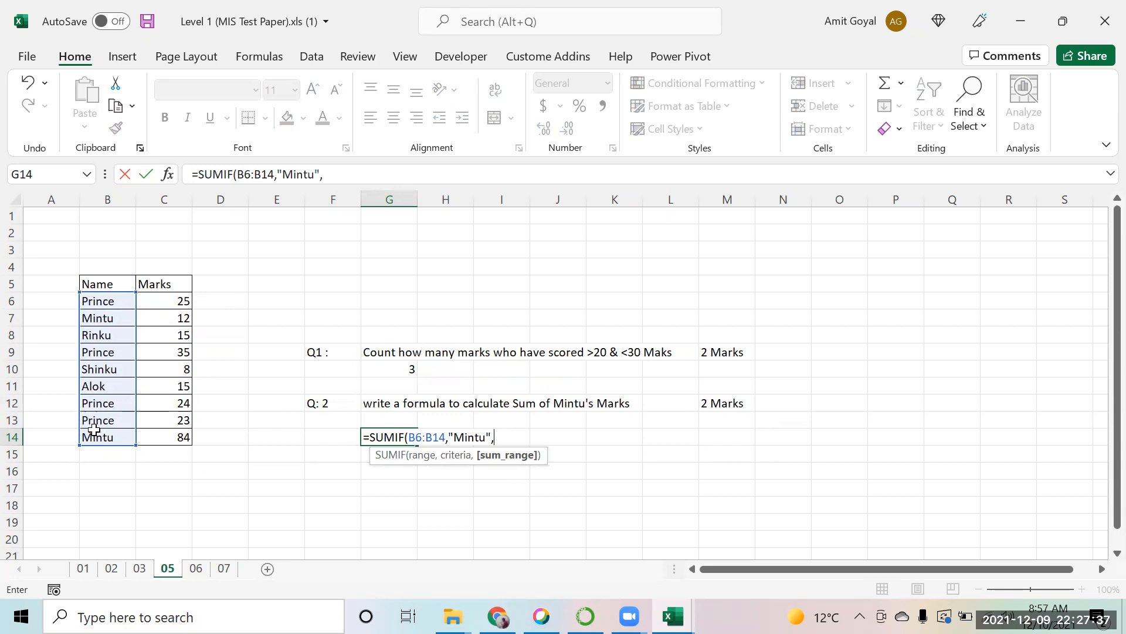
pyautogui.moveTo(165, 298); pyautogui.dragTo(169, 435)
pyautogui.write(')')
pyautogui.press('Return')
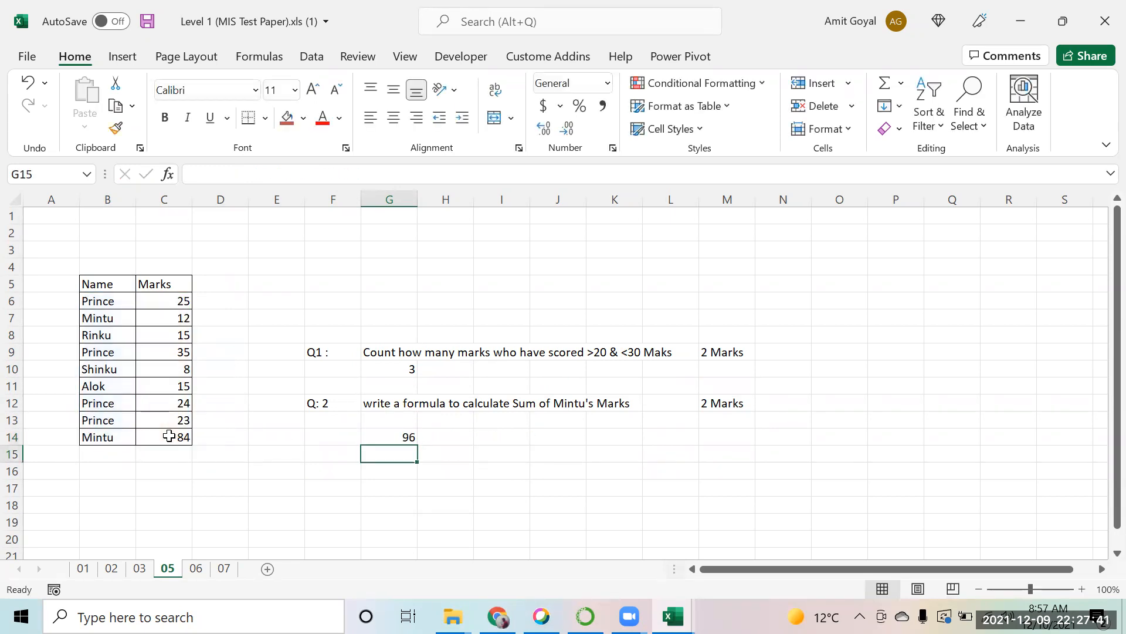
# Review question Q2 against the Name and Marks table on sheet 05.
pyautogui.press('Up')
pyautogui.press('Up')
pyautogui.press('Up')
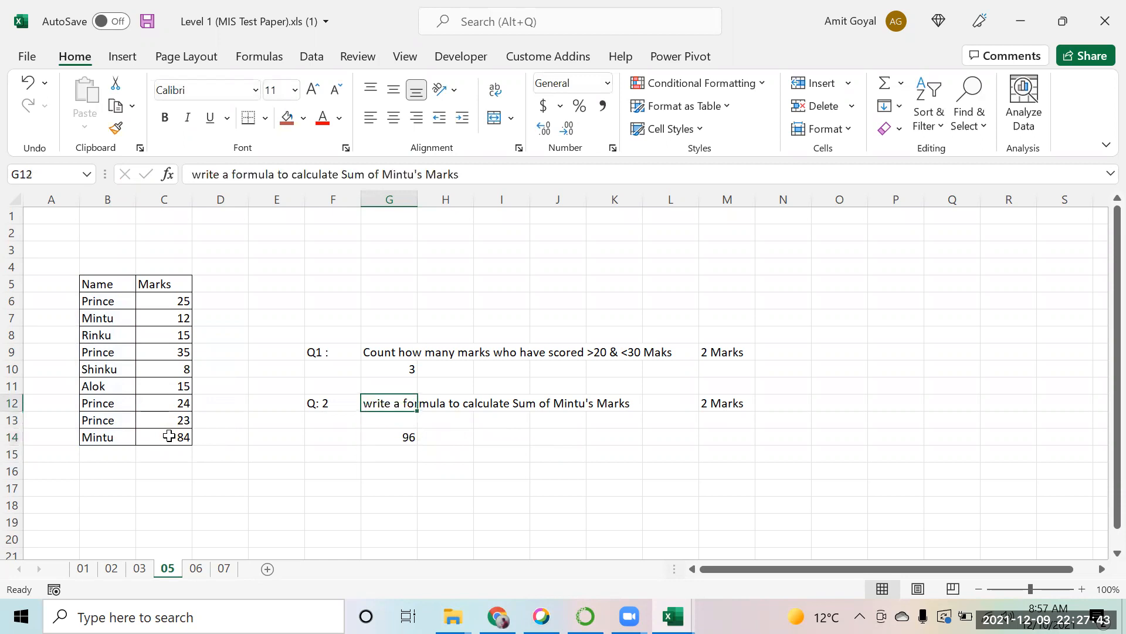
pyautogui.press('Left')
pyautogui.press('Left')
pyautogui.press('Left')
pyautogui.press('Left')
pyautogui.press('Down')
pyautogui.press('Up')
pyautogui.press('Up')
pyautogui.press('Up')
pyautogui.press('Up')
pyautogui.press('Up')
pyautogui.press('Up')
pyautogui.press('Up')
pyautogui.press('Up')
pyautogui.press('Up')
pyautogui.press('Up')
pyautogui.press('Up')
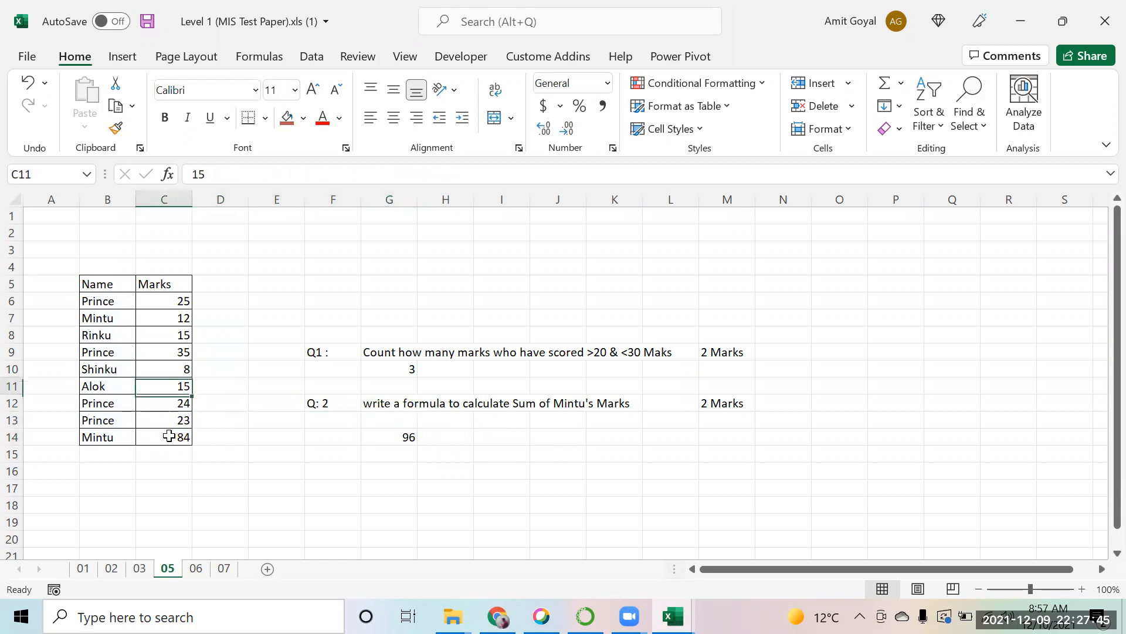
pyautogui.press('Down')
pyautogui.press('Down')
pyautogui.press('Down')
pyautogui.press('Down')
pyautogui.press('Down')
pyautogui.press('Down')
pyautogui.press('Down')
pyautogui.press('Down')
pyautogui.press('Down')
pyautogui.press('Down')
pyautogui.press('Down')
pyautogui.press('Down')
pyautogui.press('Down')
pyautogui.press('Down')
pyautogui.press('Down')
pyautogui.press('Down')
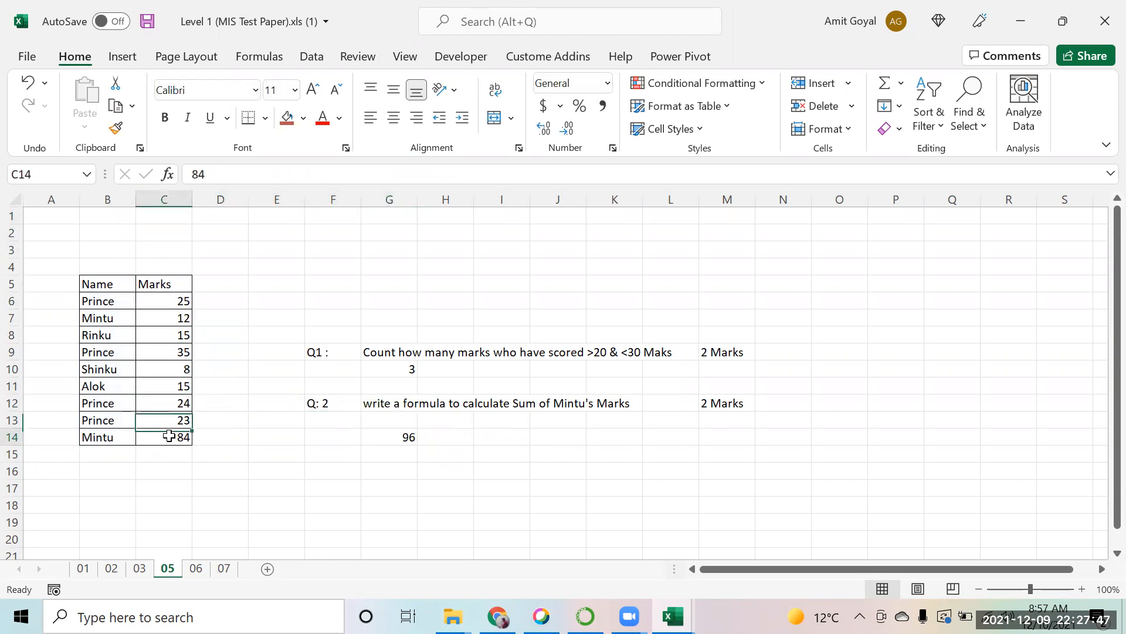
pyautogui.press('Right')
pyautogui.press('Right')
pyautogui.press('Right')
pyautogui.press('Up')
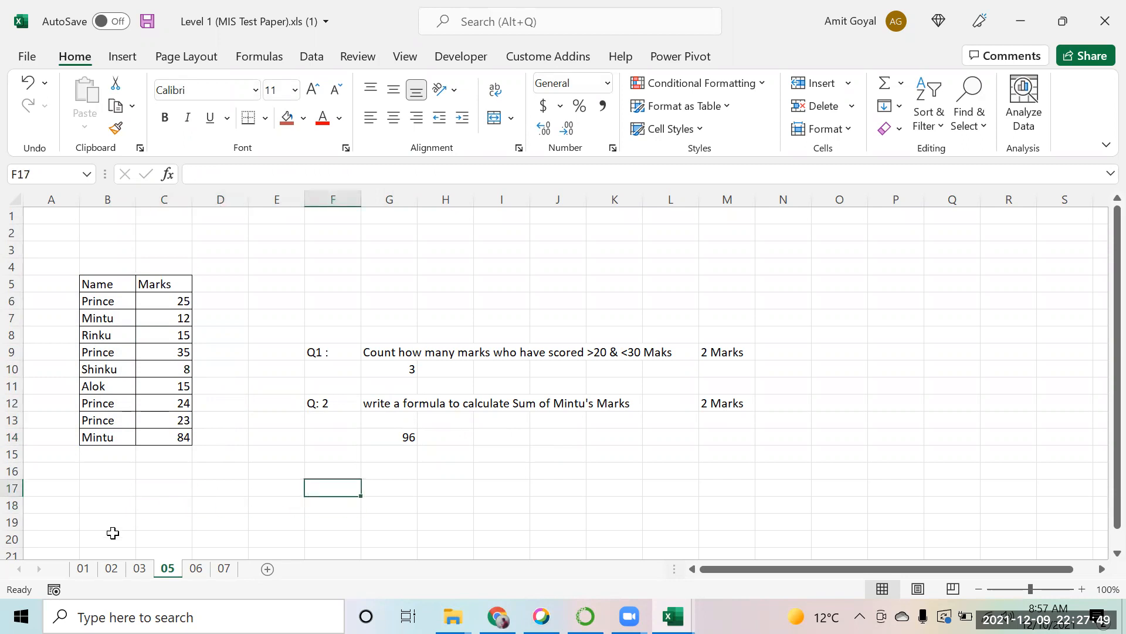
# Look over the questions on sheets 06 and 07, including sheet 07's Description column.
pyautogui.click(194, 568)
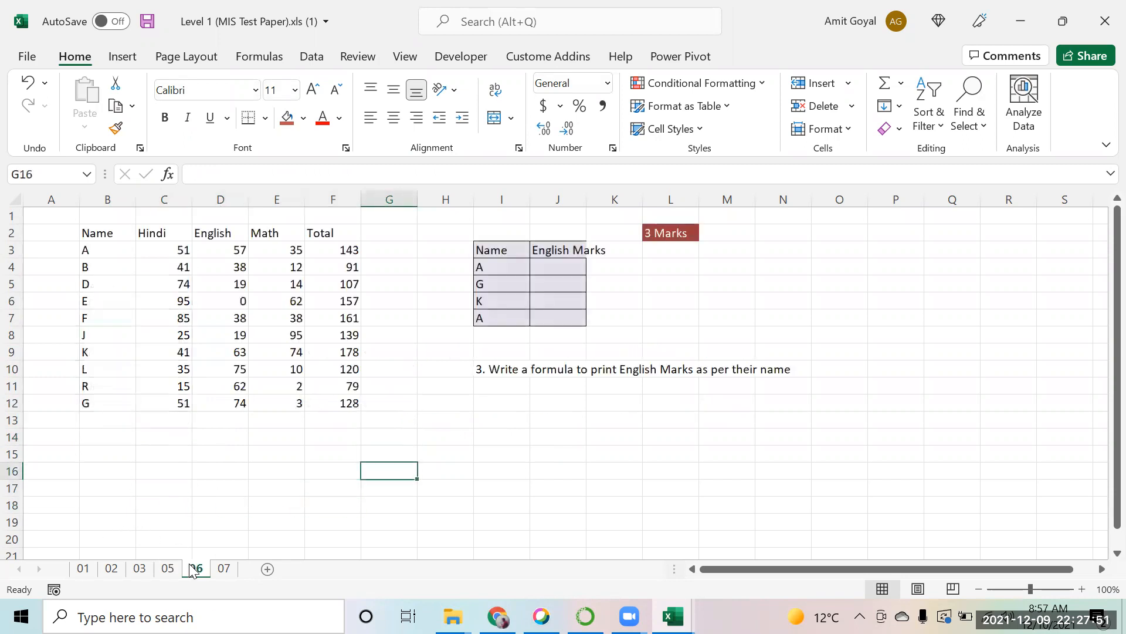
pyautogui.click(222, 569)
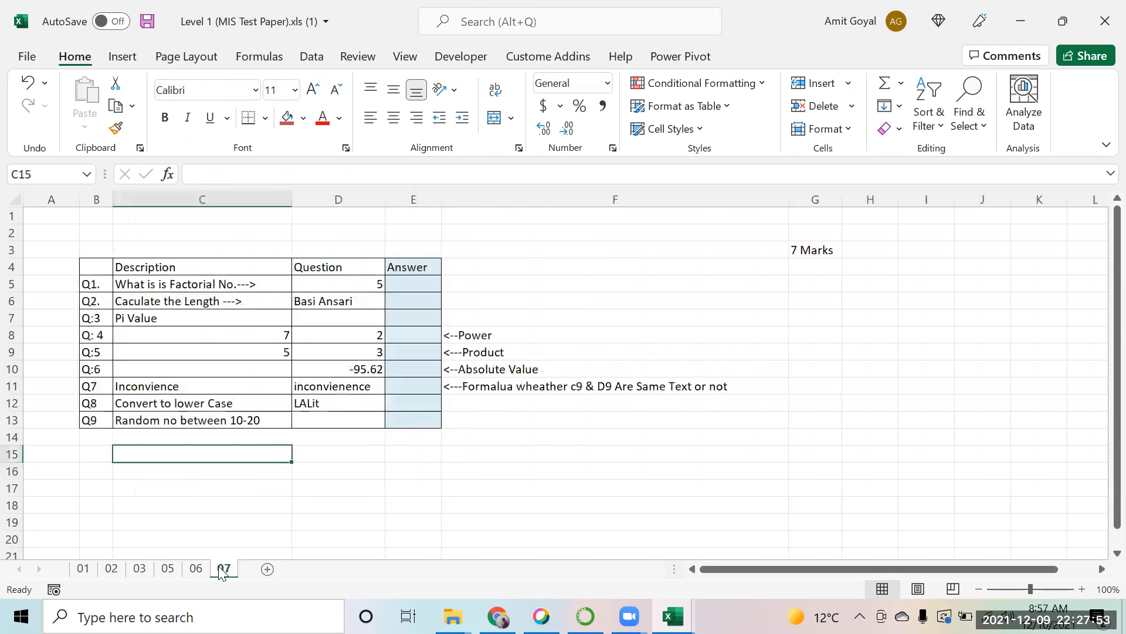
pyautogui.click(226, 286)
pyautogui.moveTo(226, 286); pyautogui.dragTo(226, 425)
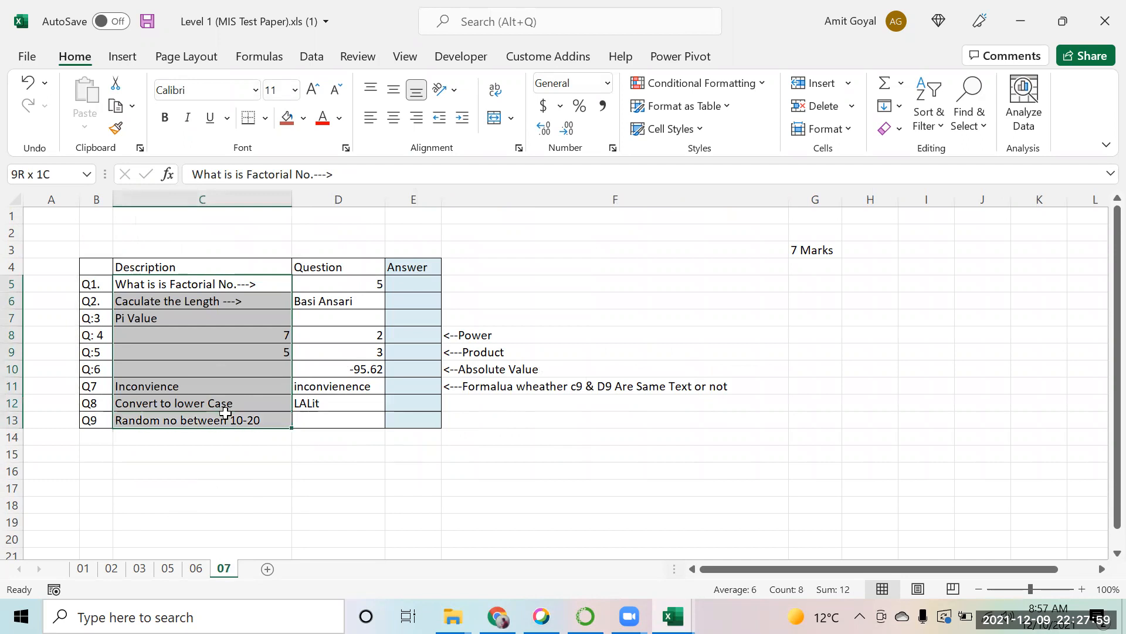
pyautogui.click(228, 458)
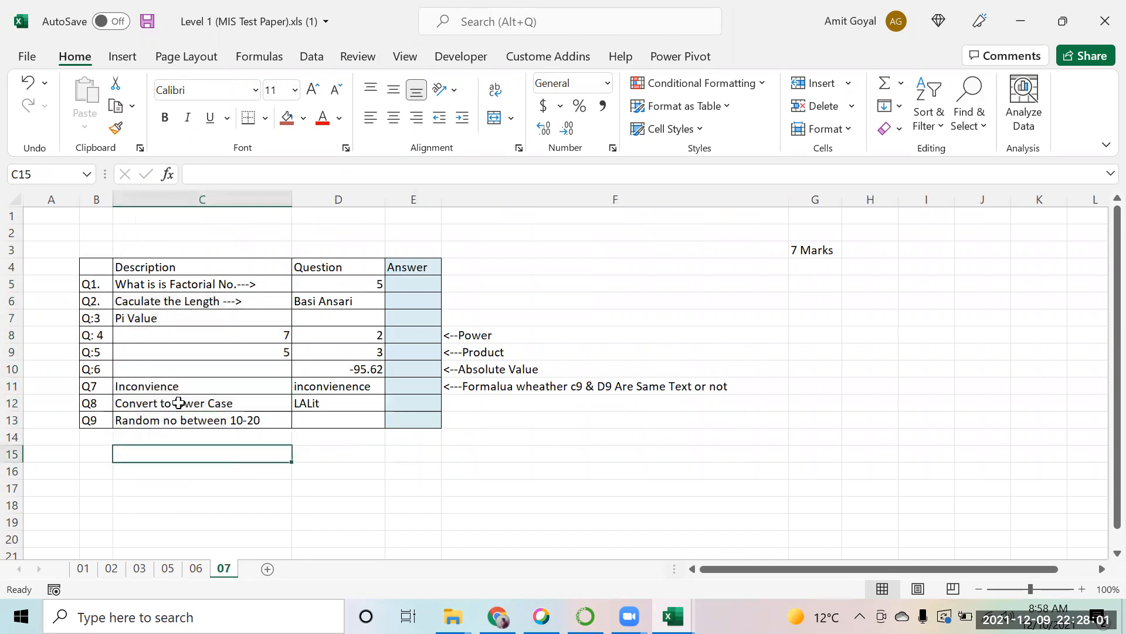
# On sheet 06, examine the names, subject headings and English marks that question 3's lookup table needs.
pyautogui.click(193, 570)
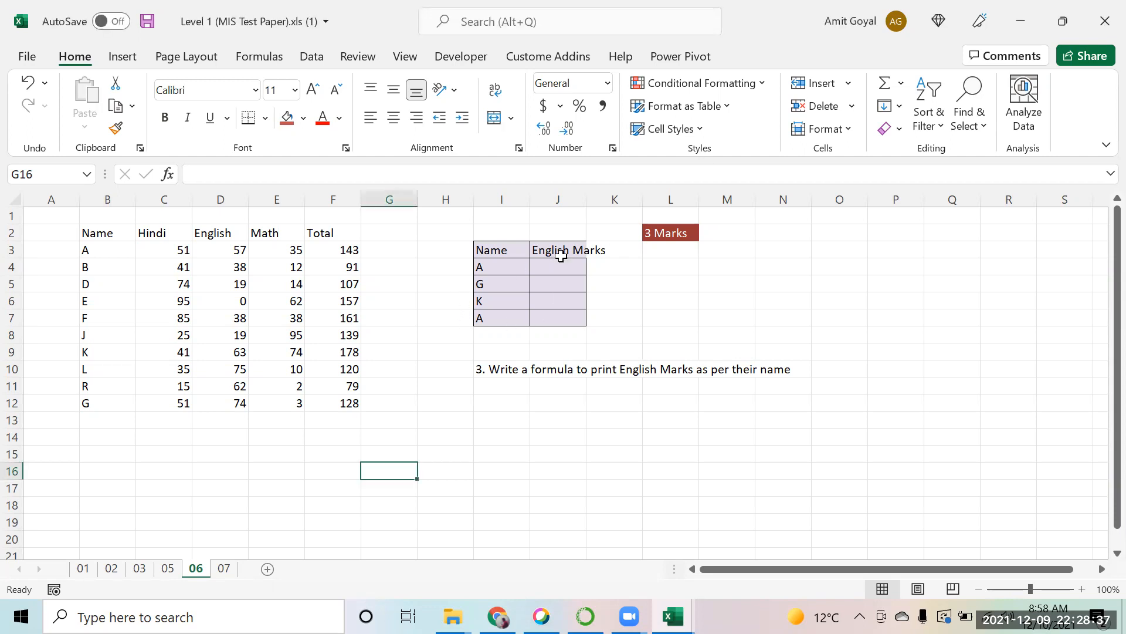
pyautogui.click(552, 274)
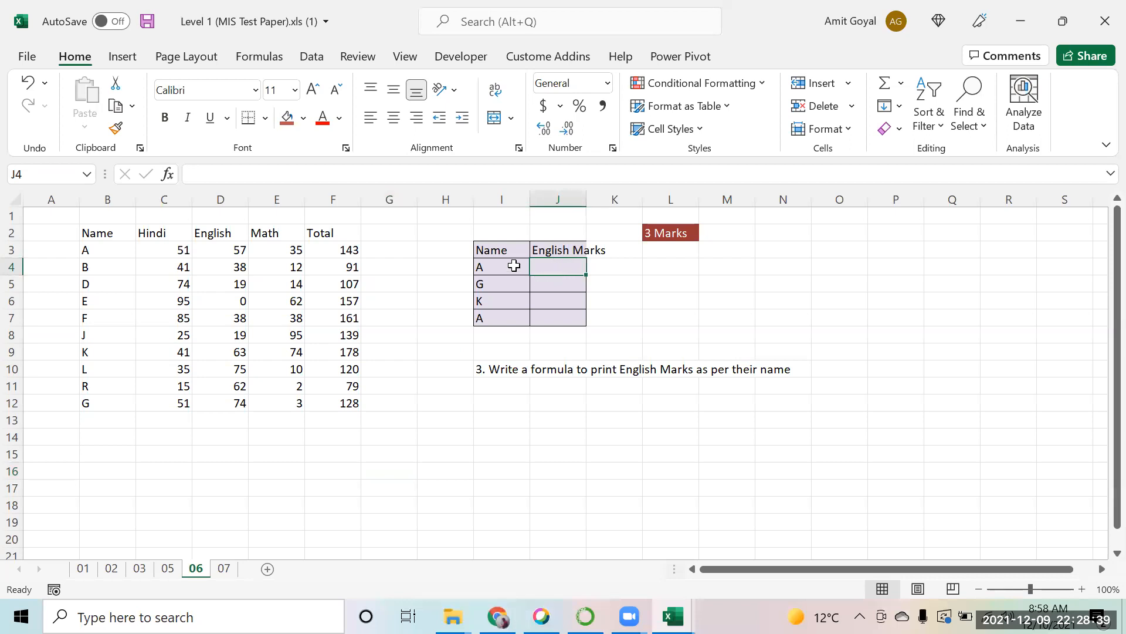
pyautogui.moveTo(213, 257); pyautogui.dragTo(221, 400)
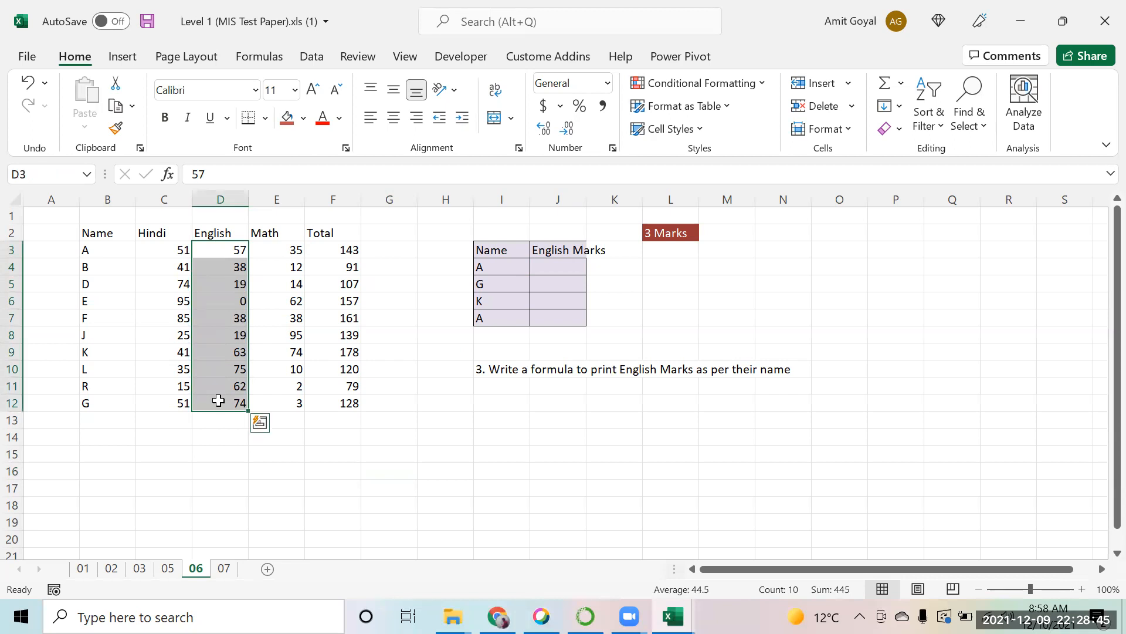
pyautogui.click(569, 267)
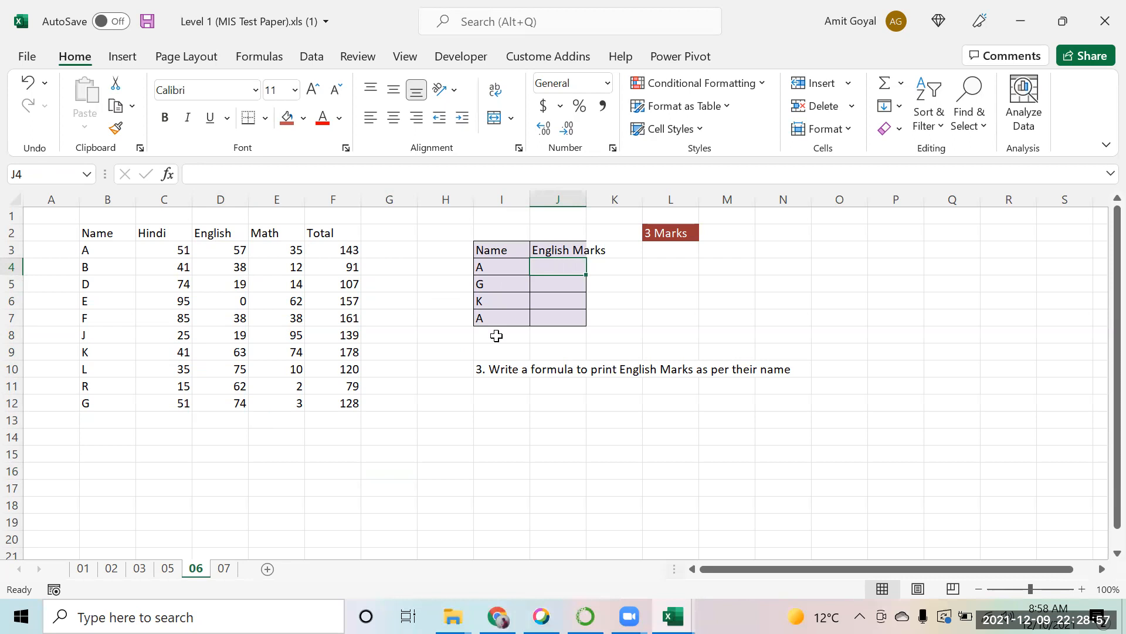
pyautogui.click(228, 250)
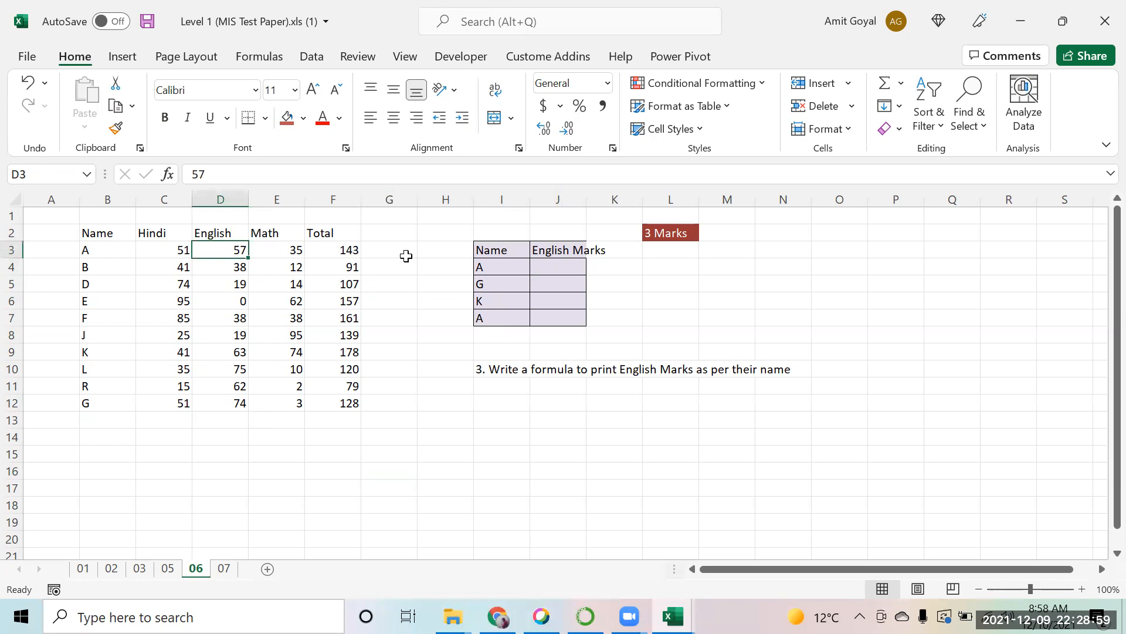
pyautogui.click(563, 271)
pyautogui.click(496, 284)
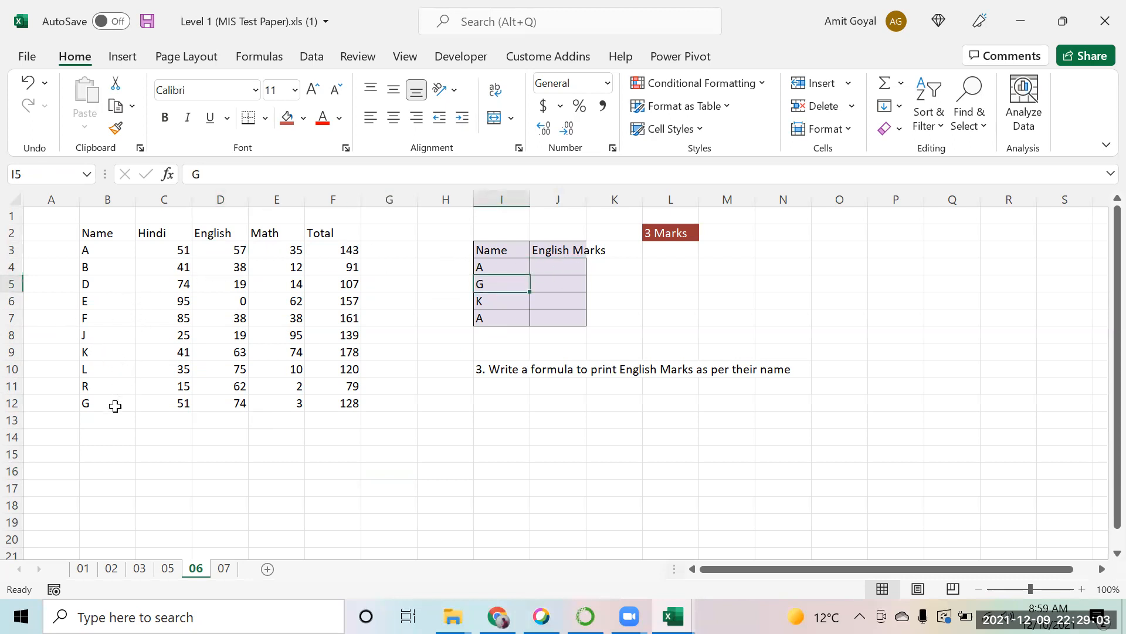
pyautogui.click(222, 409)
pyautogui.moveTo(572, 264); pyautogui.dragTo(557, 317)
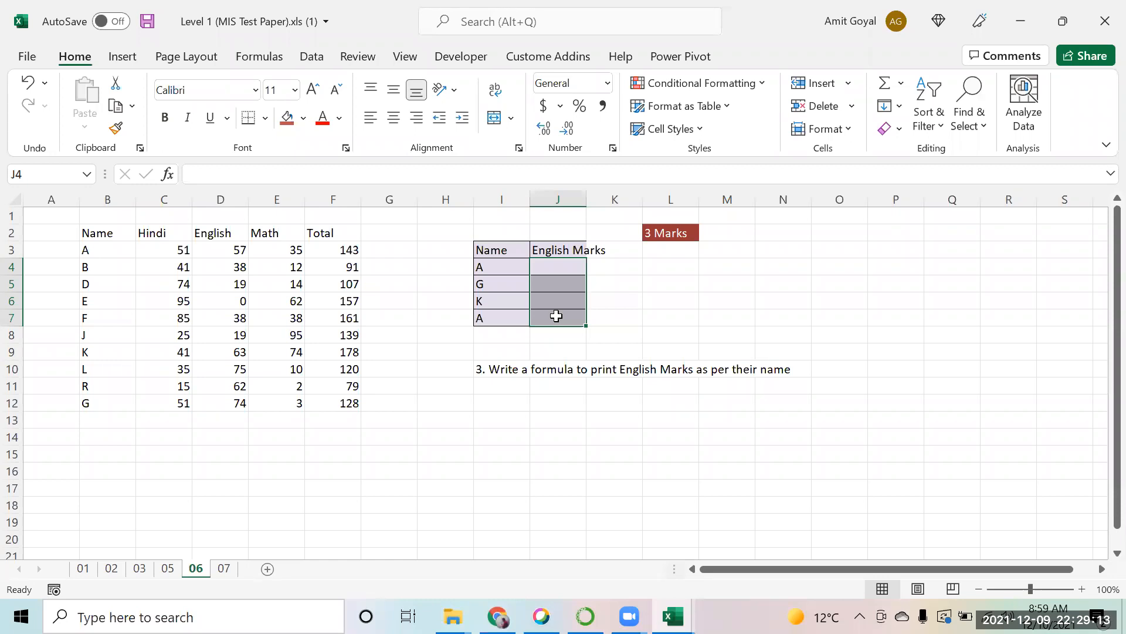
pyautogui.click(105, 248)
pyautogui.moveTo(107, 231); pyautogui.dragTo(92, 408)
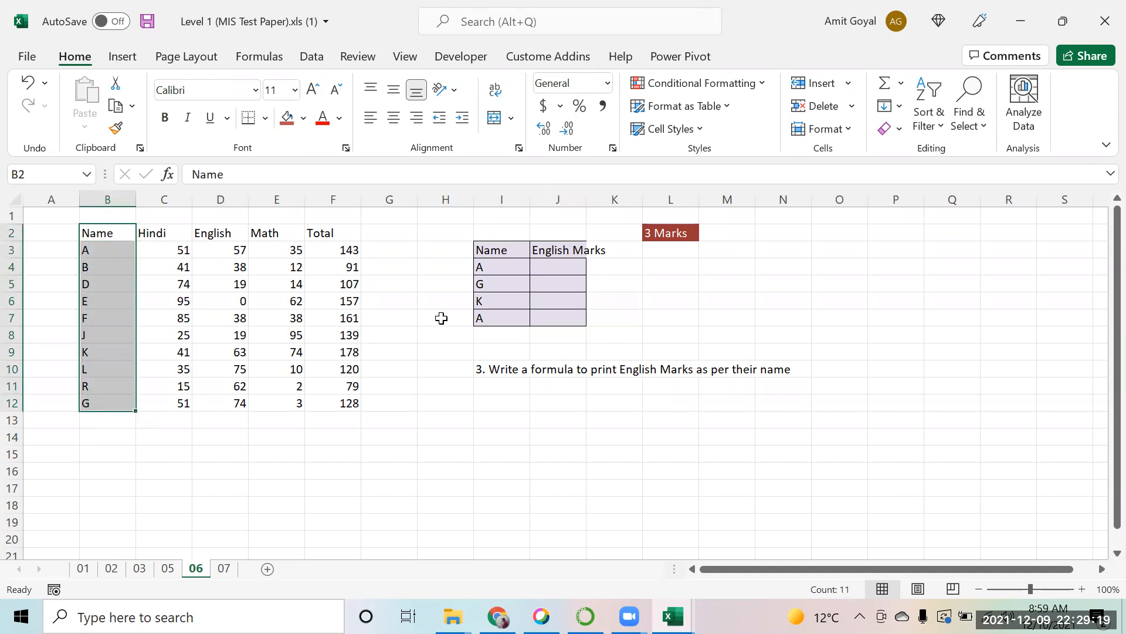
pyautogui.click(107, 253)
pyautogui.click(236, 249)
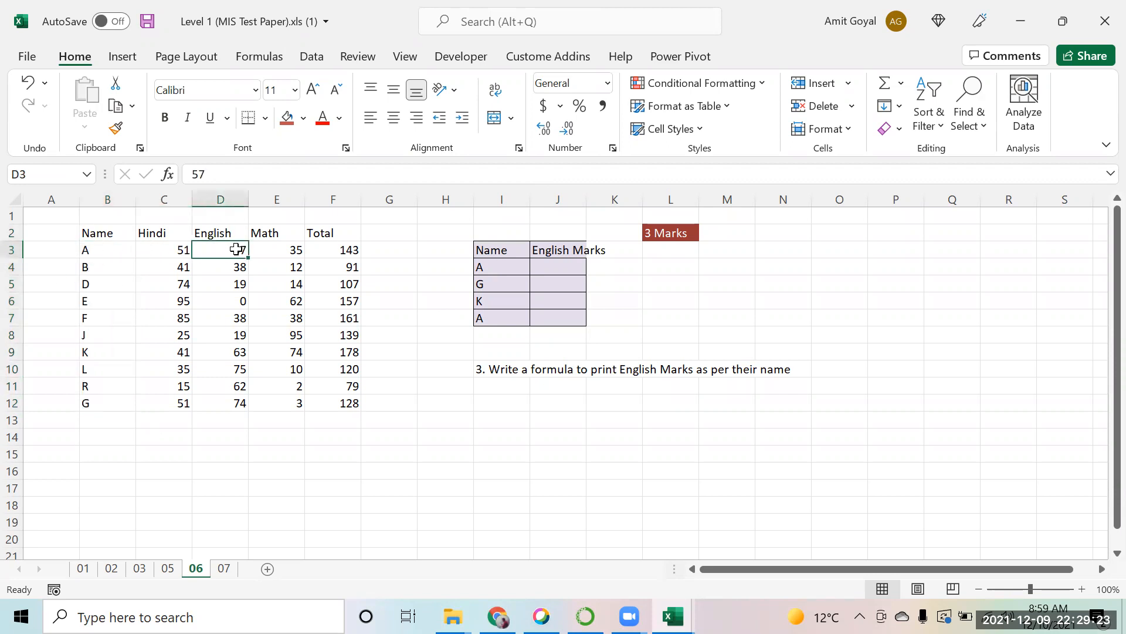
pyautogui.moveTo(154, 232); pyautogui.dragTo(299, 233)
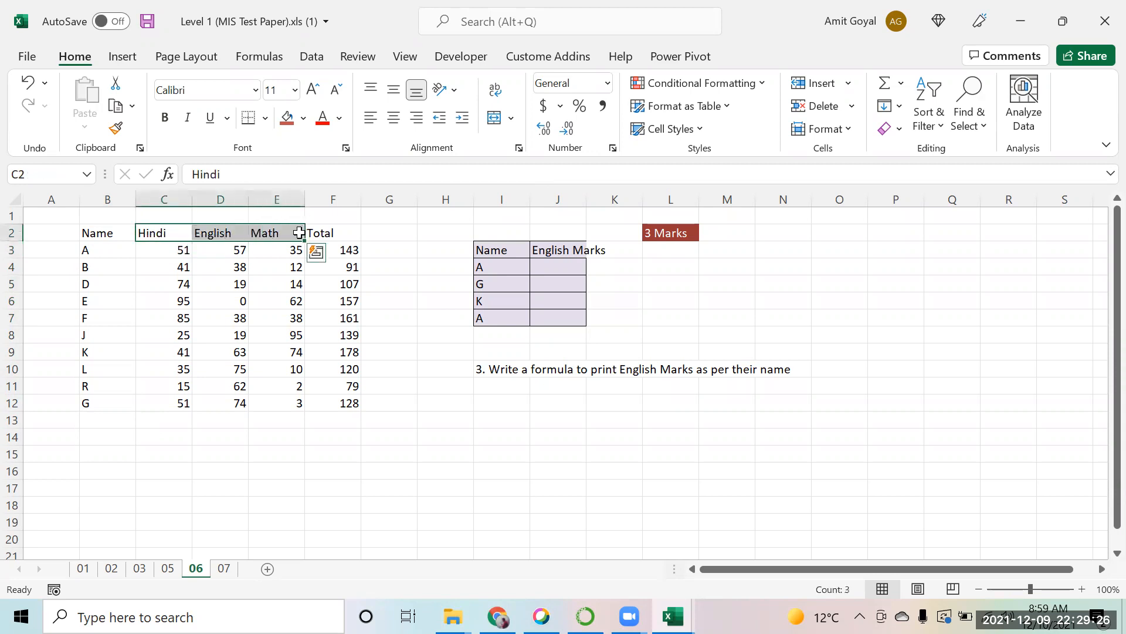
# Look up the first name's English marks by entering =SUMIF(B3:B12,I4,D3:D12) in J4.
pyautogui.click(551, 250)
pyautogui.click(544, 270)
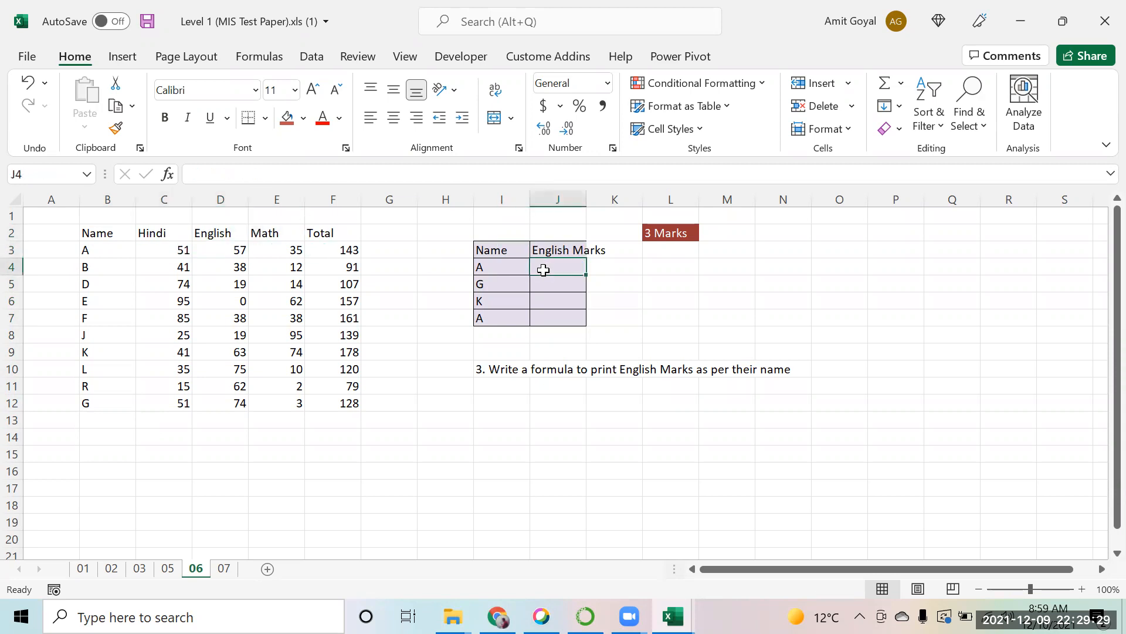
pyautogui.write('=sumi')
pyautogui.press('Tab')
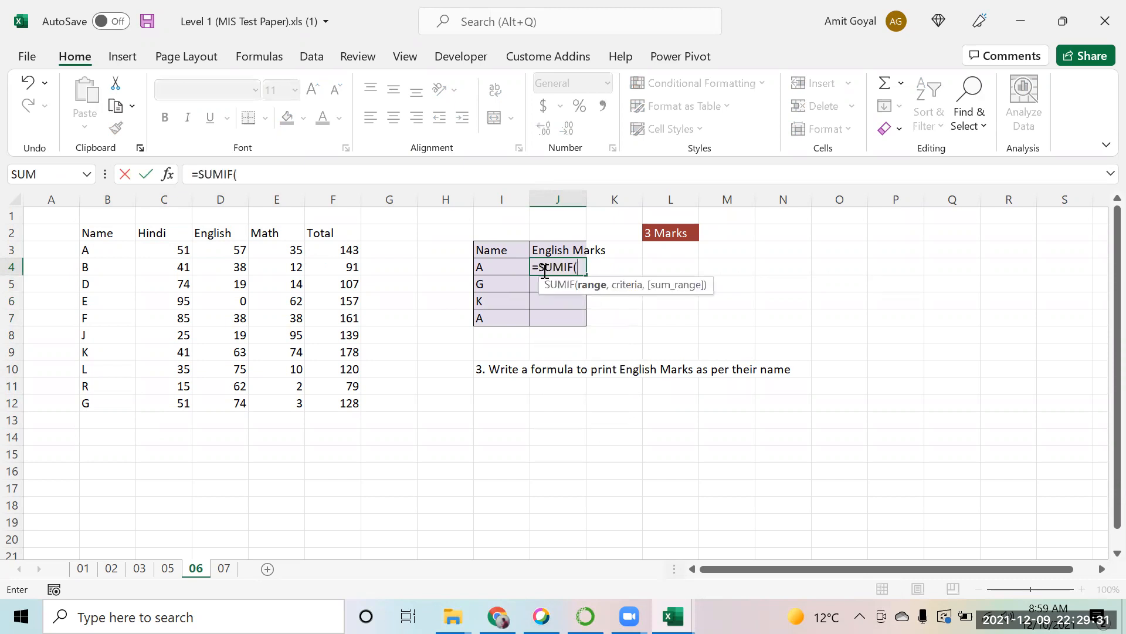
pyautogui.moveTo(120, 251); pyautogui.dragTo(114, 397)
pyautogui.write(',')
pyautogui.click(487, 267)
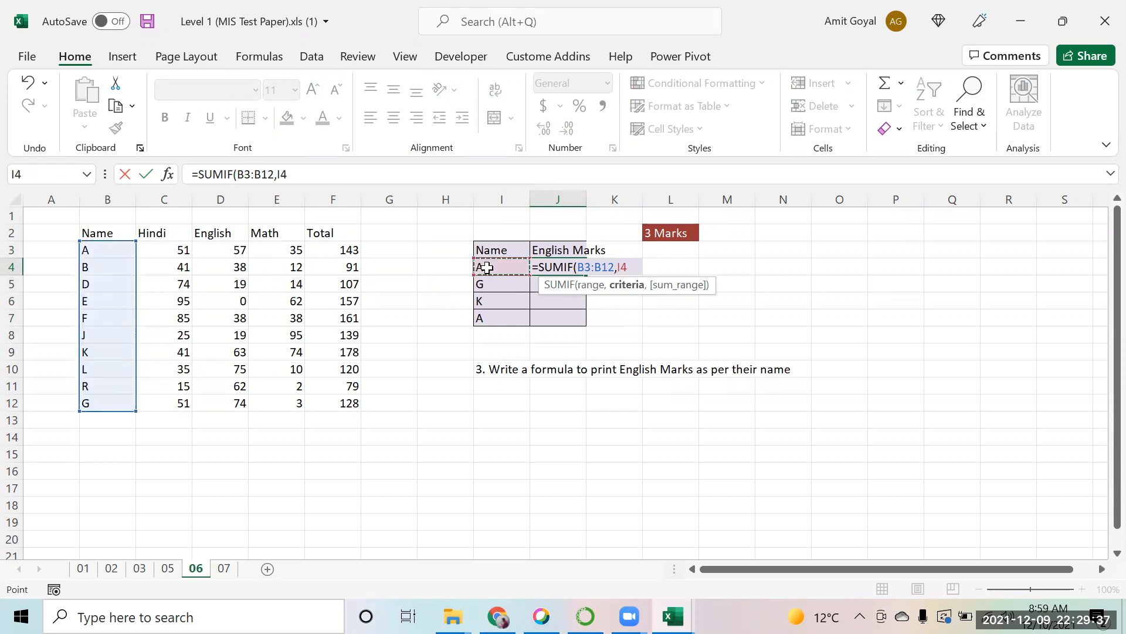
pyautogui.write(',')
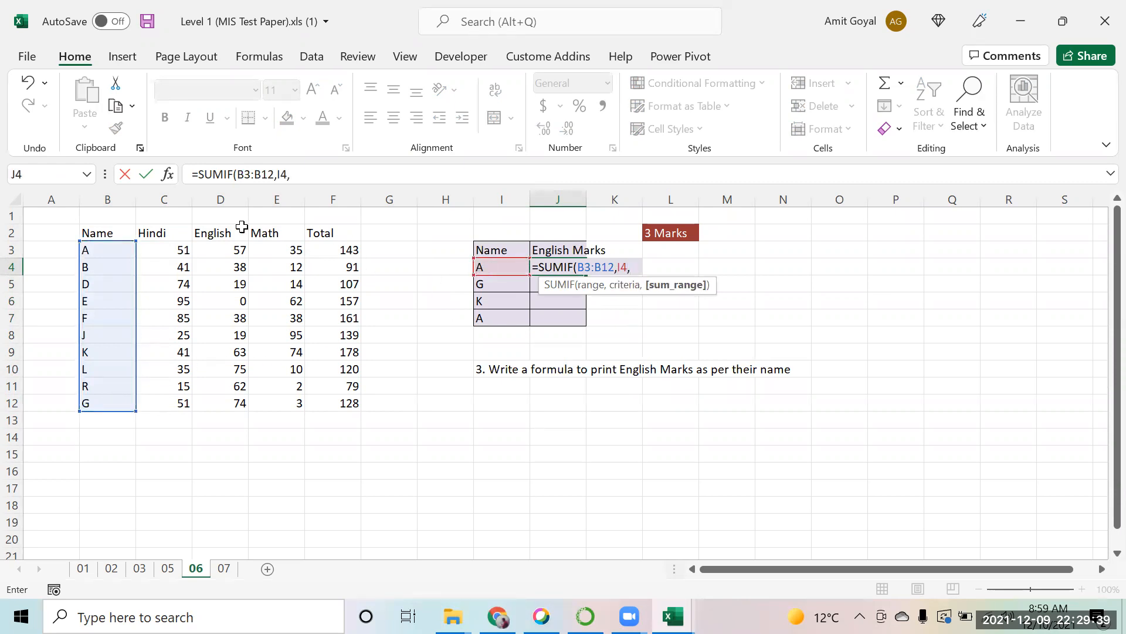
pyautogui.click(223, 258)
pyautogui.moveTo(223, 258); pyautogui.dragTo(229, 400)
pyautogui.write(')')
pyautogui.press('Return')
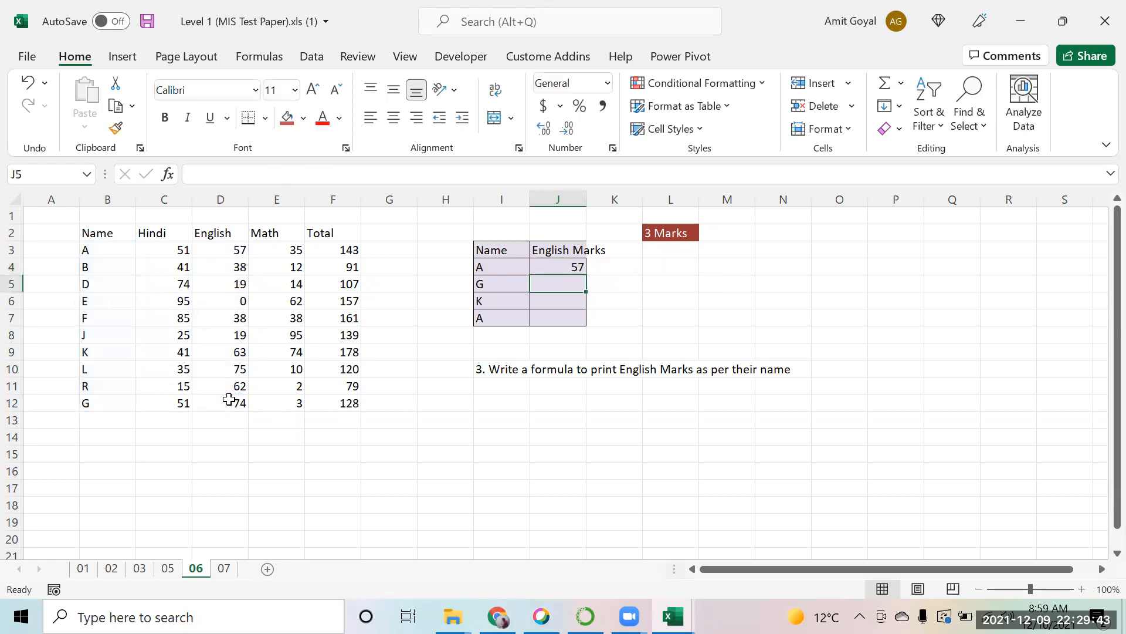
# Make both ranges in J4's formula absolute, giving =SUMIF($B$3:$B$12,I4,$D$3:$D$12).
pyautogui.press('Up')
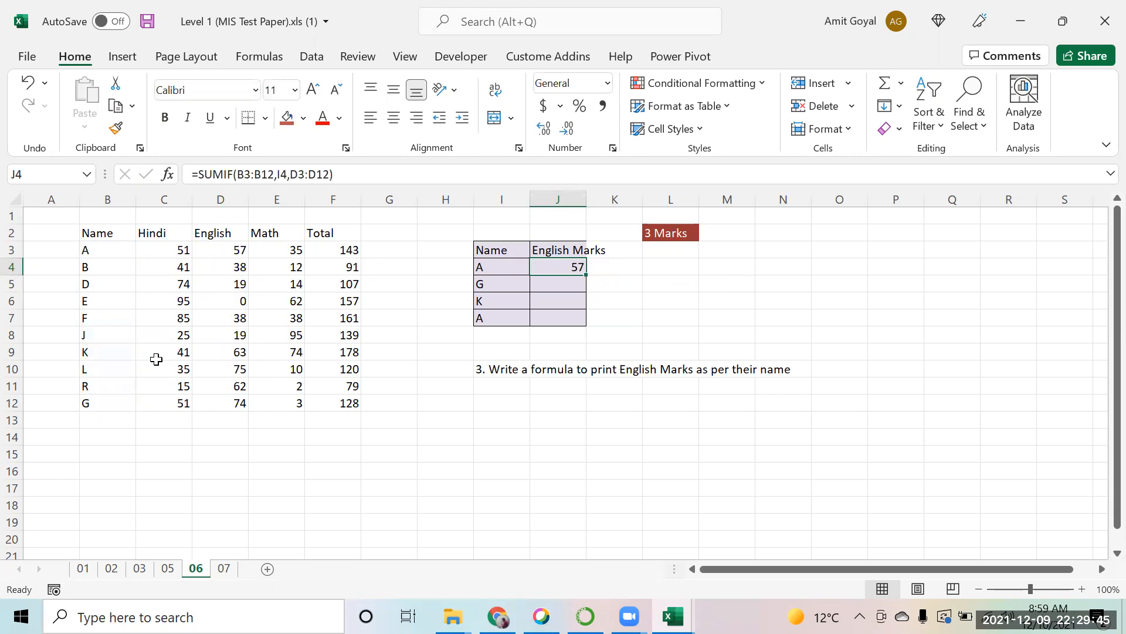
pyautogui.moveTo(273, 175); pyautogui.dragTo(239, 176)
pyautogui.press('F4')
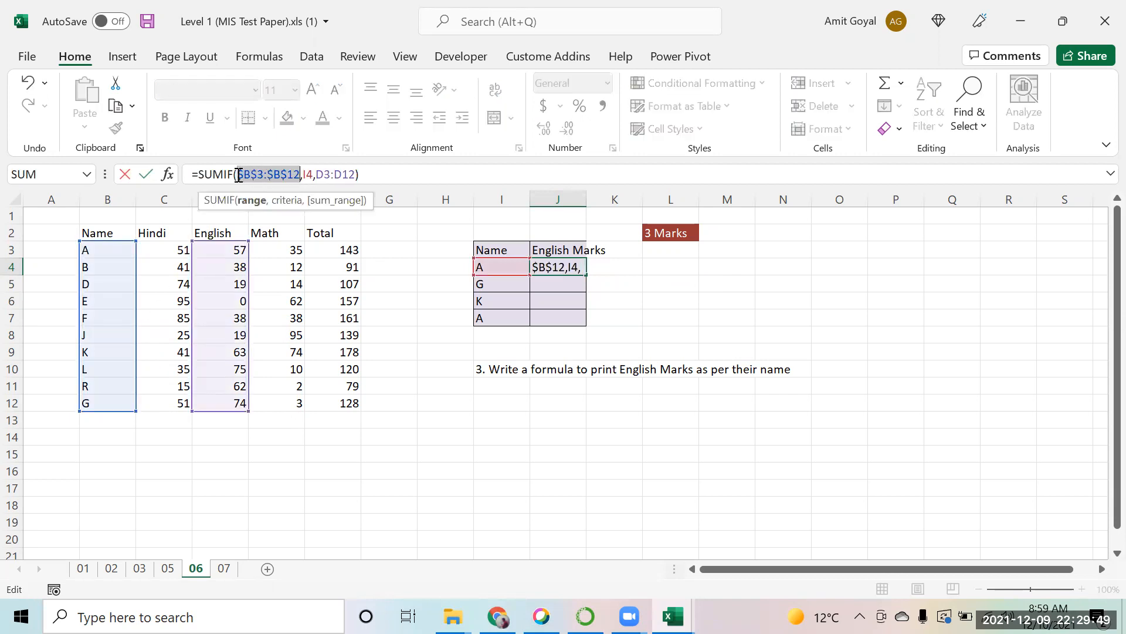
pyautogui.moveTo(355, 176); pyautogui.dragTo(319, 179)
pyautogui.press('F4')
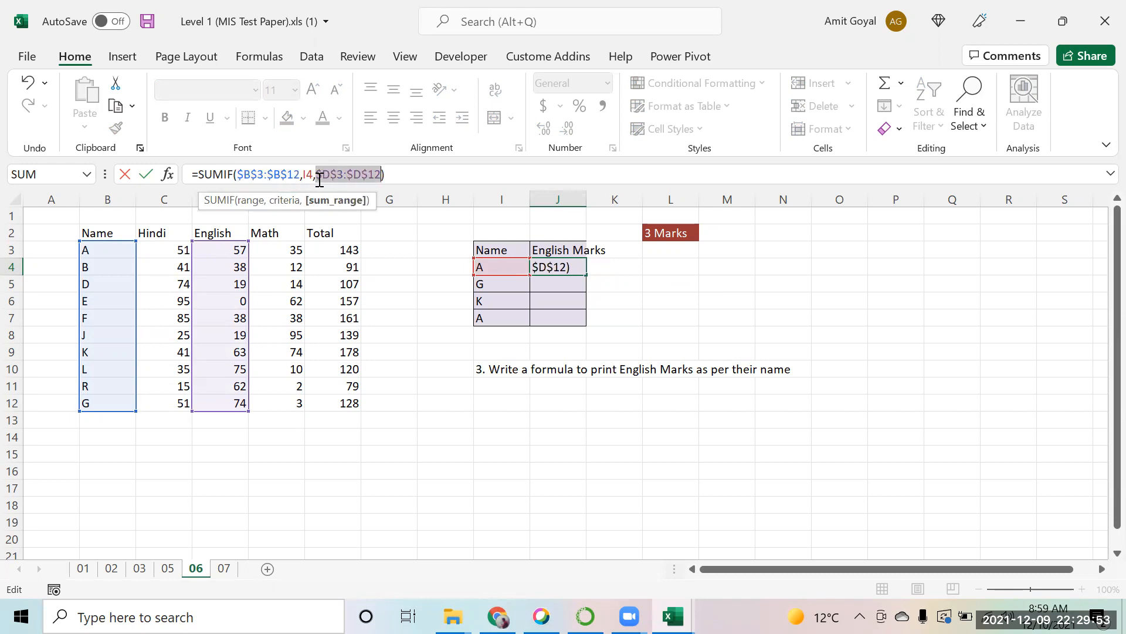
pyautogui.hotkey('ctrl', 'Return')
# Fill the SUMIF formula down the English Marks column from J4 to J7 and check the filled cells.
pyautogui.hotkey('shift', 'Down')
pyautogui.hotkey('shift', 'Down')
pyautogui.hotkey('shift', 'Down')
pyautogui.hotkey('ctrl', 'd')
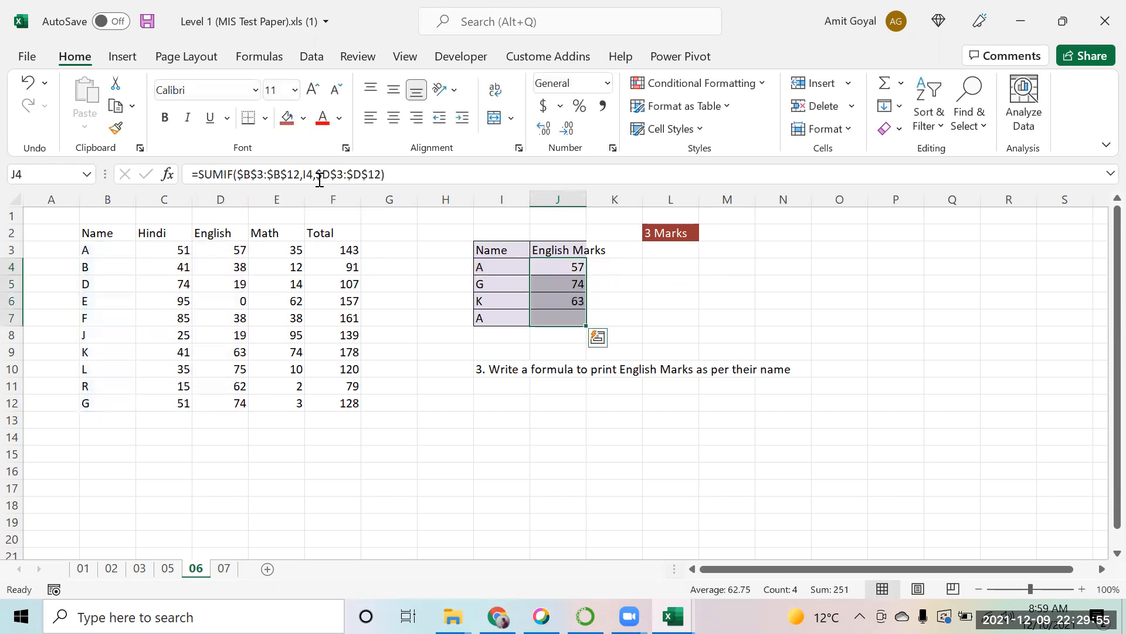
pyautogui.press('Down')
pyautogui.press('Down')
pyautogui.press('Down')
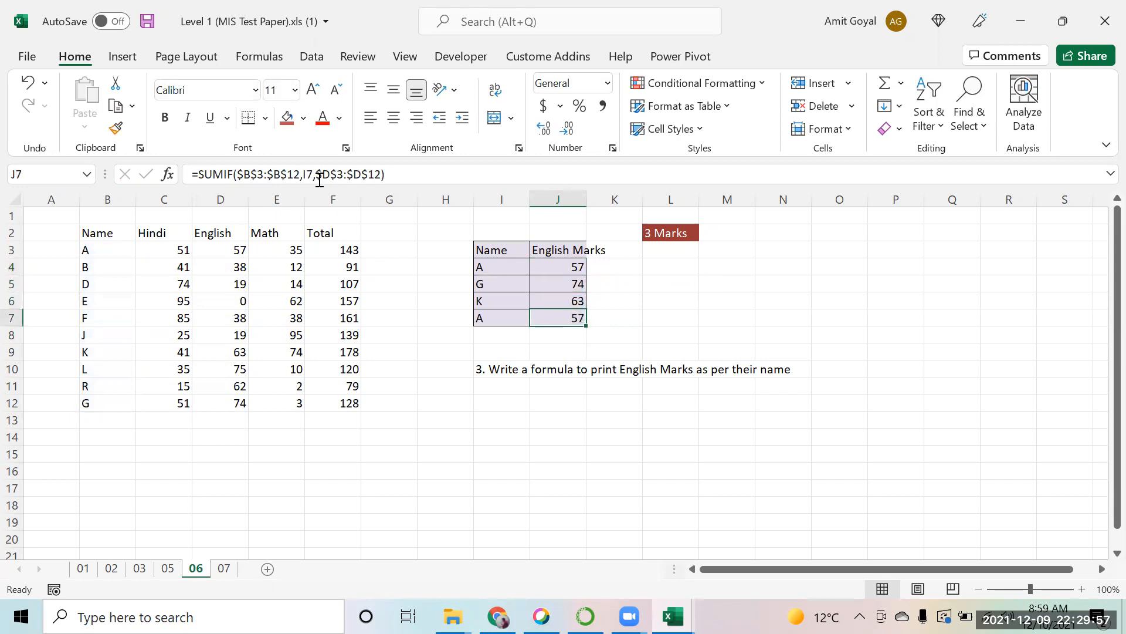
# Check the SUMIF formulas in the English Marks column up to J4 and the name in I4.
pyautogui.press('Up')
pyautogui.press('Up')
pyautogui.press('Up')
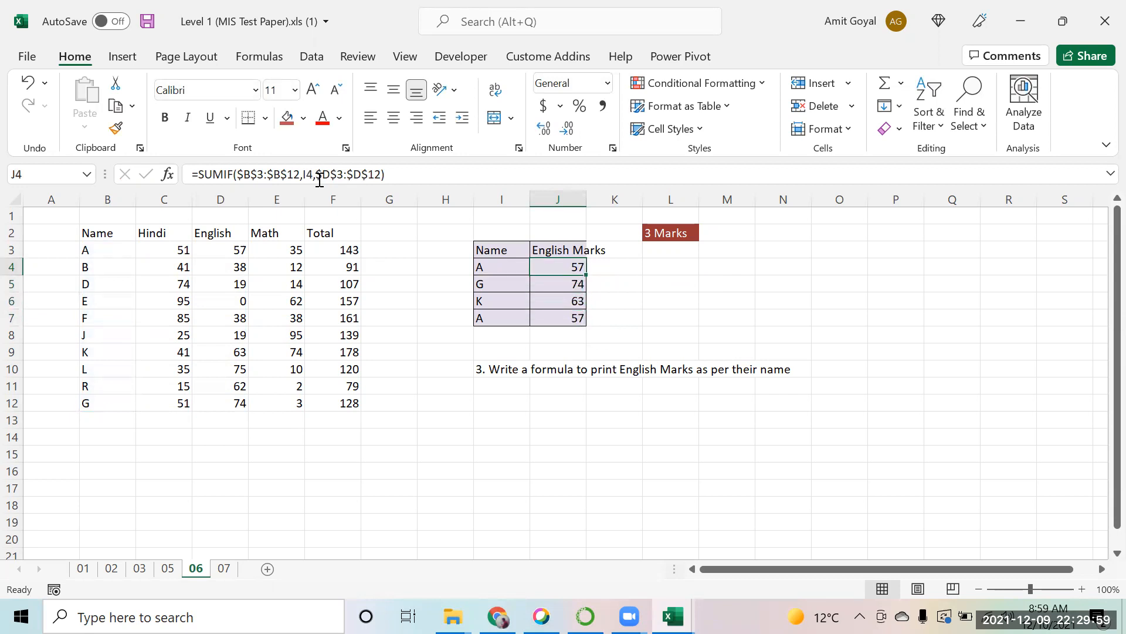
pyautogui.press('Left')
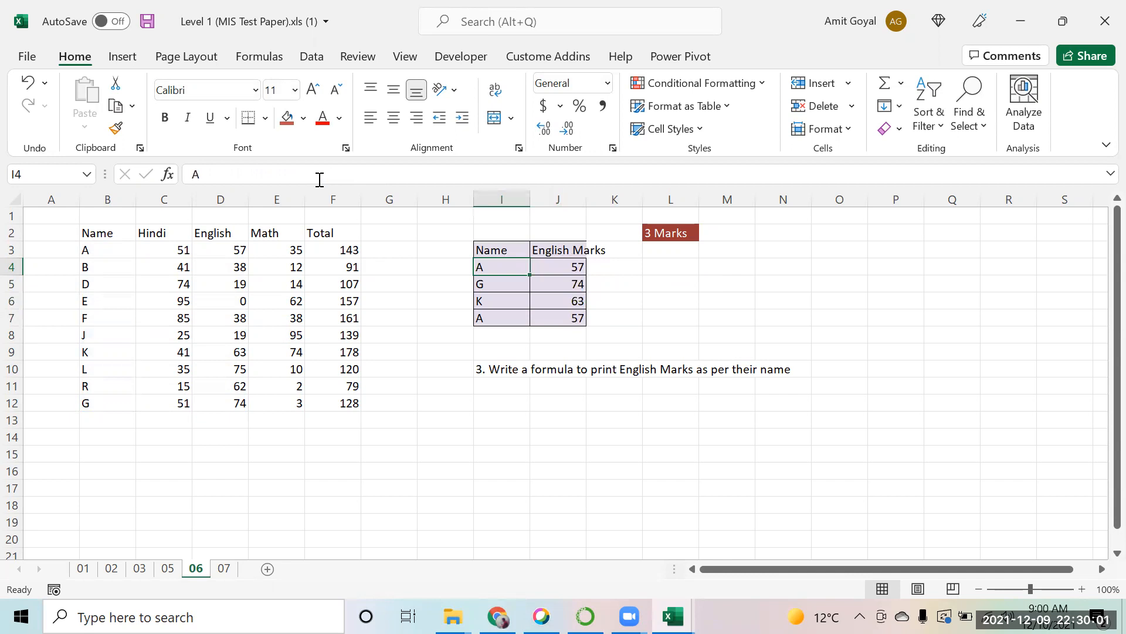
# Enter the sample numbers 10 in E16, 10 in G16 and 12 in E17 below the marks table.
pyautogui.press('Left')
pyautogui.press('Left')
pyautogui.press('Down')
pyautogui.press('Down')
pyautogui.press('Down')
pyautogui.press('Down')
pyautogui.press('Down')
pyautogui.press('Down')
pyautogui.press('Down')
pyautogui.press('Left')
pyautogui.press('Left')
pyautogui.press('Down')
pyautogui.press('Down')
pyautogui.press('Down')
pyautogui.press('Down')
pyautogui.press('Down')
pyautogui.write('10')
pyautogui.press('Return')
pyautogui.press('Up')
pyautogui.press('Right')
pyautogui.press('Right')
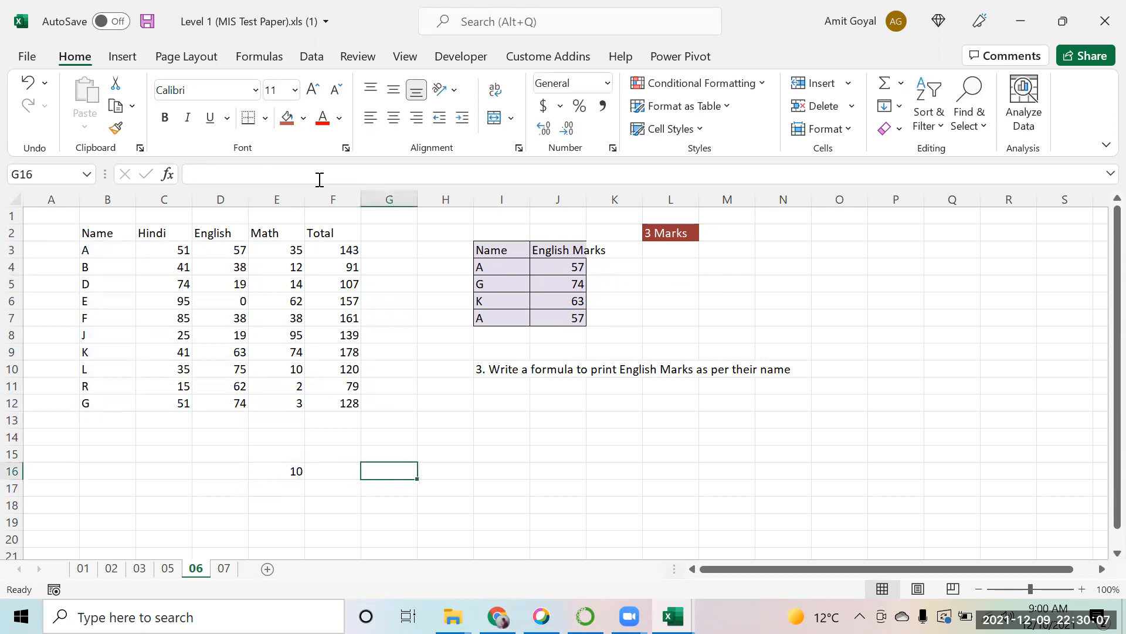
pyautogui.write('10')
pyautogui.press('Return')
pyautogui.press('Left')
pyautogui.press('Left')
pyautogui.write('12')
pyautogui.press('Return')
pyautogui.press('Up')
pyautogui.hotkey('shift', 'Up')
pyautogui.press('Right')
# Examine how the names in column B line up with the English marks in column D, from row 3 down to row 12.
pyautogui.press('Up')
pyautogui.press('Up')
pyautogui.press('Up')
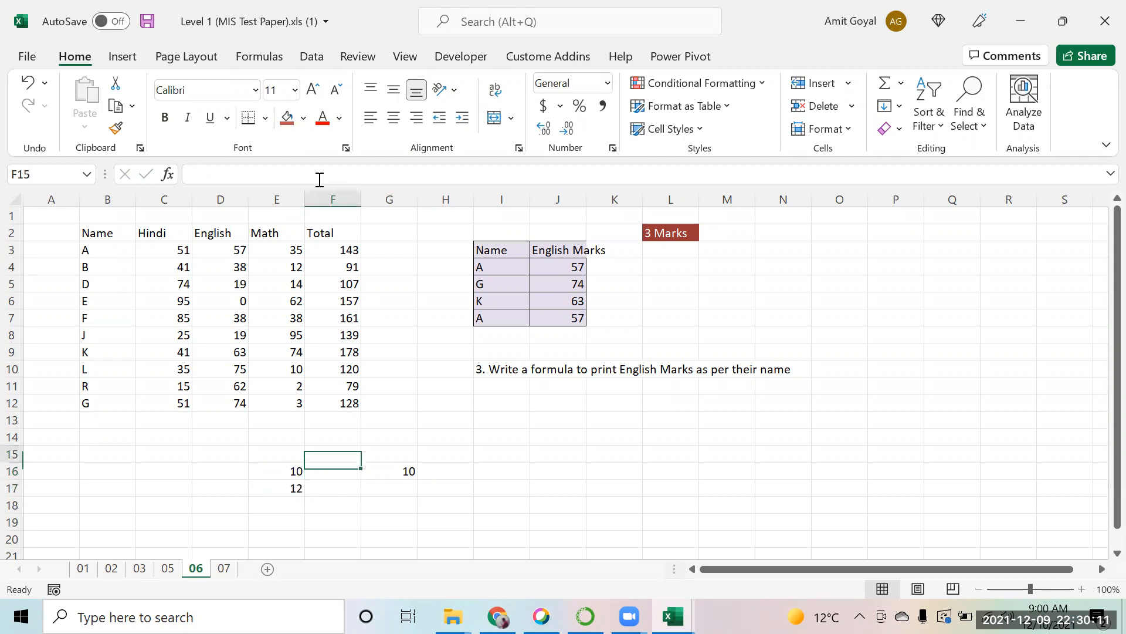
pyautogui.press('Up')
pyautogui.press('Up')
pyautogui.press('Up')
pyautogui.press('Up')
pyautogui.press('Up')
pyautogui.press('Up')
pyautogui.press('Up')
pyautogui.press('Up')
pyautogui.press('Up')
pyautogui.press('Up')
pyautogui.press('Left')
pyautogui.press('Left')
pyautogui.press('Right')
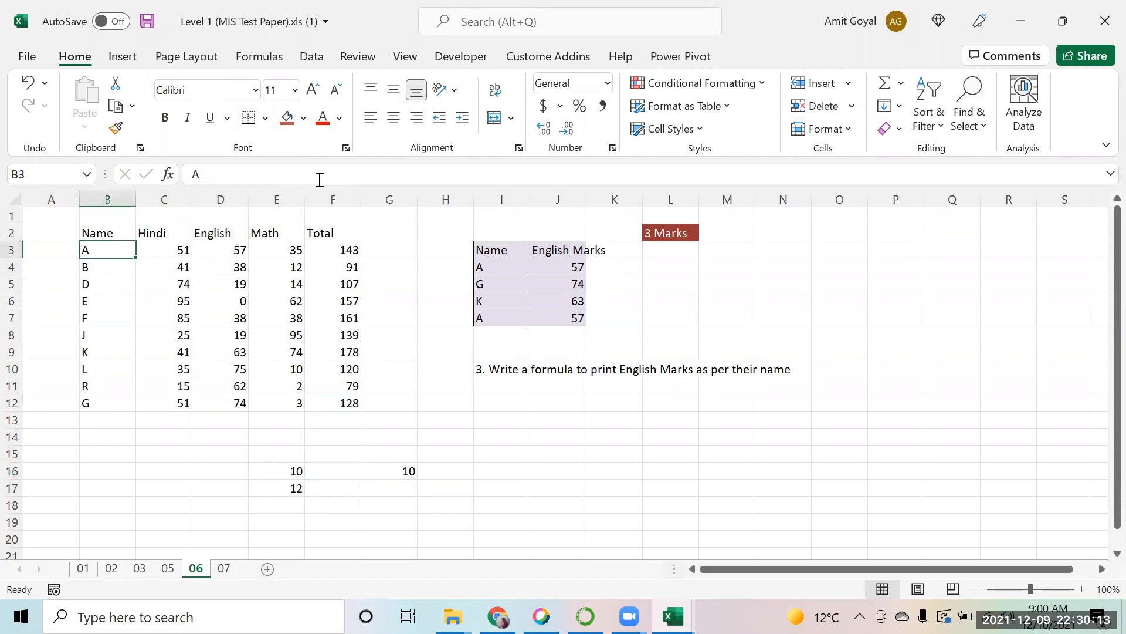
pyautogui.hotkey('shift', 'Right')
pyautogui.hotkey('shift', 'Right')
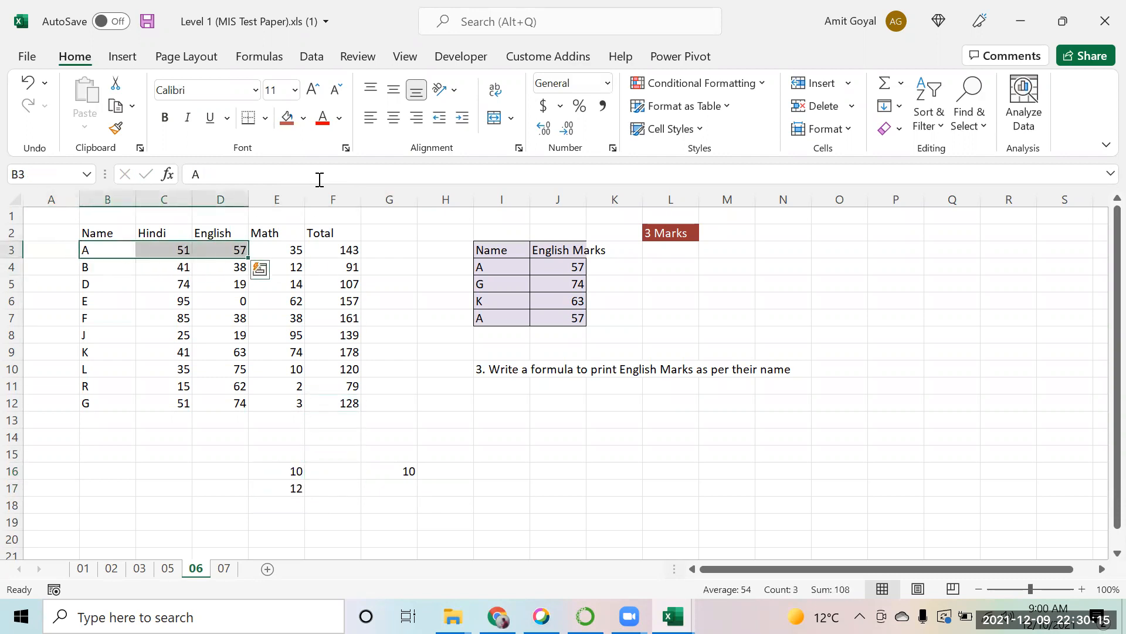
pyautogui.press('Right')
pyautogui.press('Right')
pyautogui.press('Left')
pyautogui.press('Left')
pyautogui.press('Right')
pyautogui.press('Right')
pyautogui.press('Down')
pyautogui.press('Down')
pyautogui.press('Down')
pyautogui.press('Left')
pyautogui.press('Left')
pyautogui.press('Down')
pyautogui.press('Down')
pyautogui.press('Down')
pyautogui.press('Up')
pyautogui.press('Up')
pyautogui.press('Down')
pyautogui.press('Down')
pyautogui.press('Down')
pyautogui.press('Down')
pyautogui.press('Down')
pyautogui.press('Right')
pyautogui.press('Right')
pyautogui.press('Right')
pyautogui.press('Left')
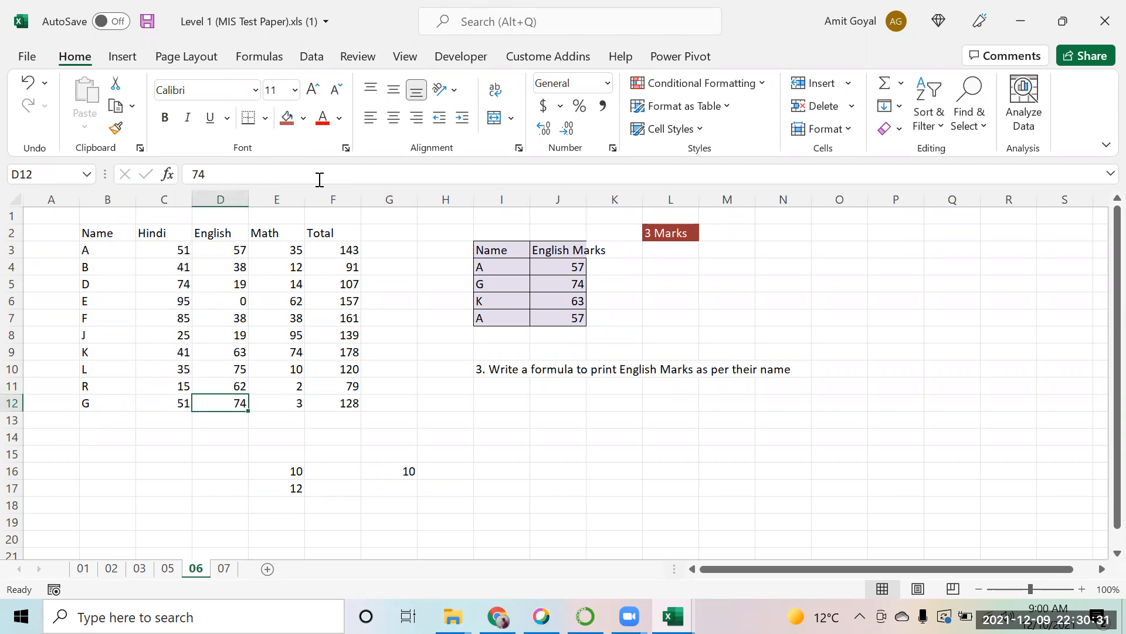
# Review the solved questions on sheets 01, 02, 03 and 05.
pyautogui.click(91, 570)
pyautogui.click(113, 569)
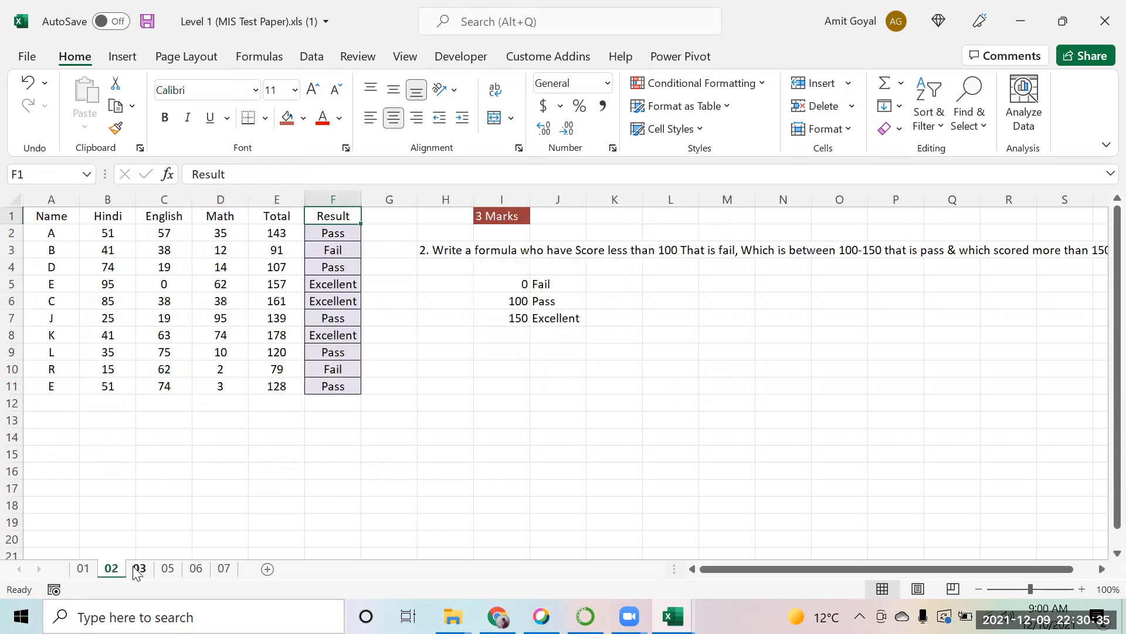
pyautogui.click(139, 570)
pyautogui.click(168, 569)
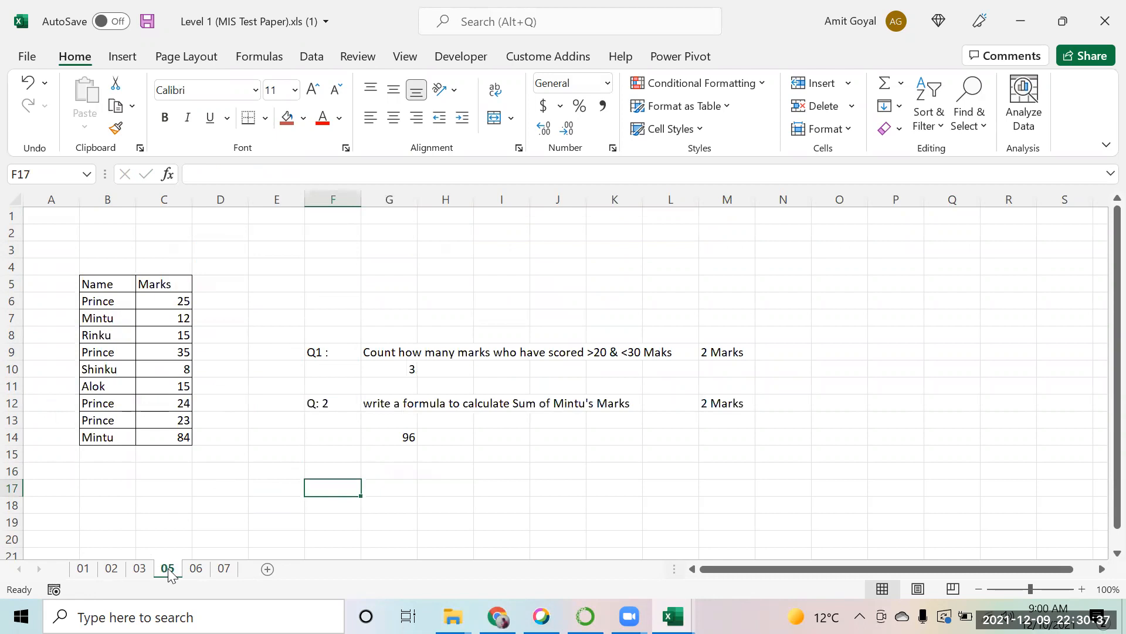